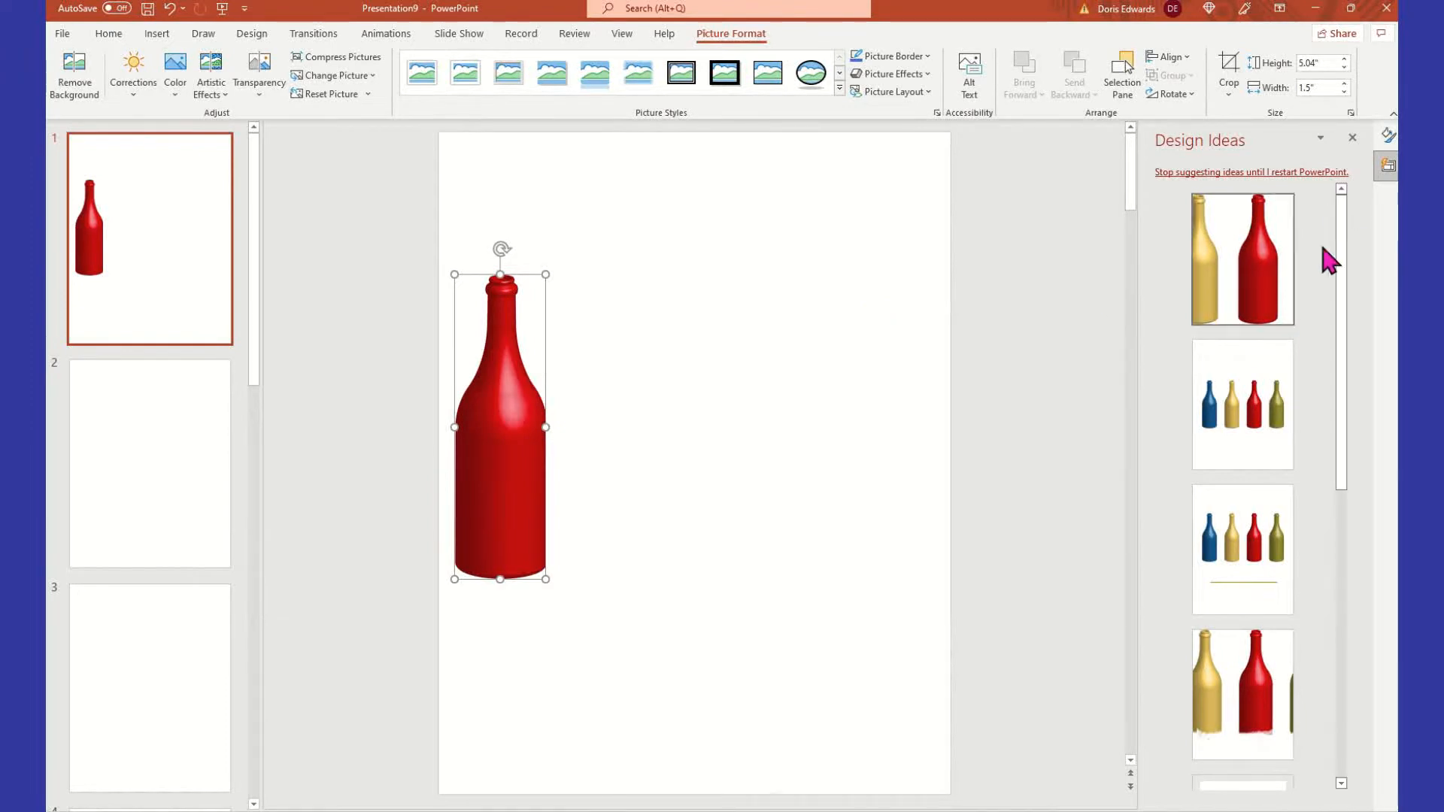
Open the bottle picture's size settings and turn off Lock aspect ratio and Relative to original picture size
left_click(1351, 137)
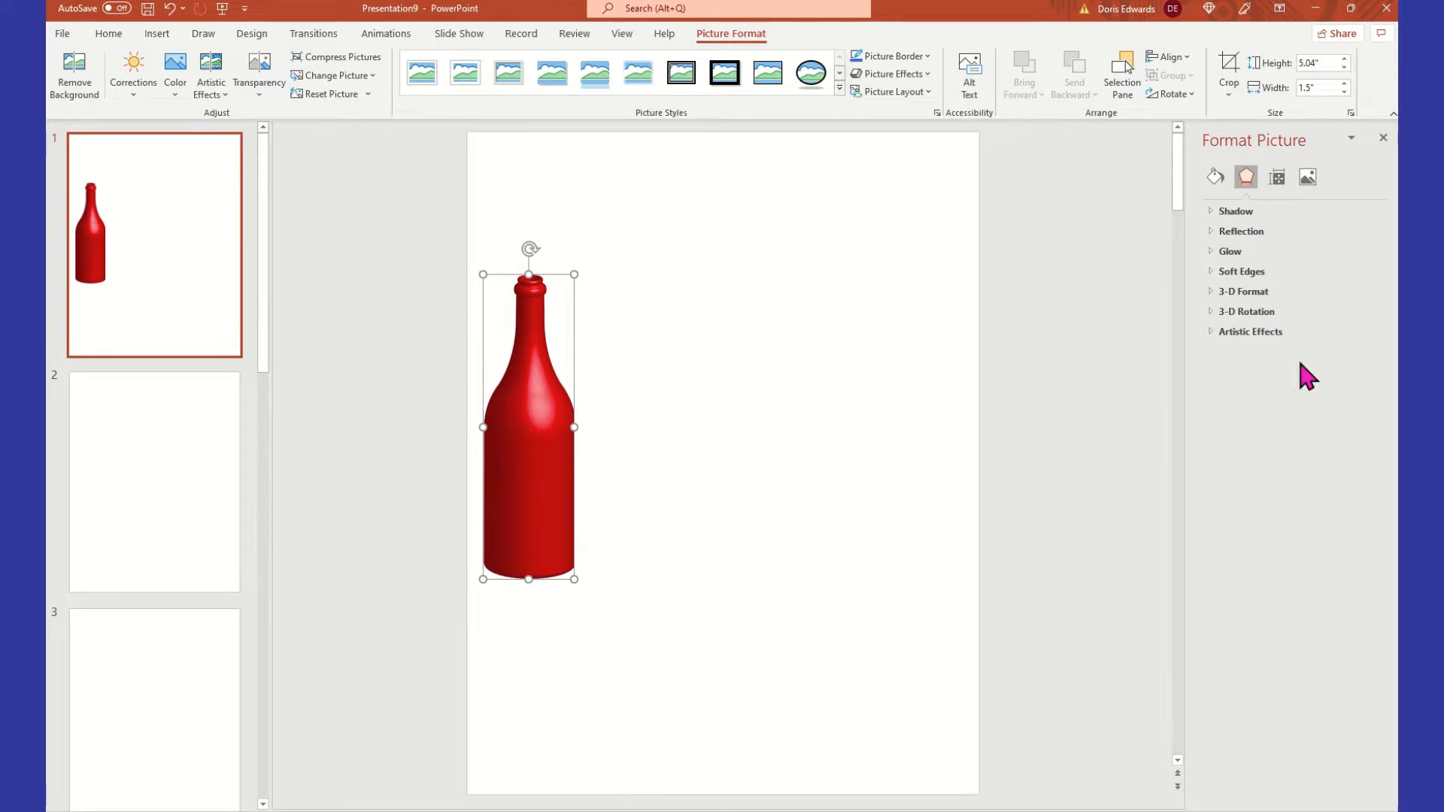
left_click(1277, 177)
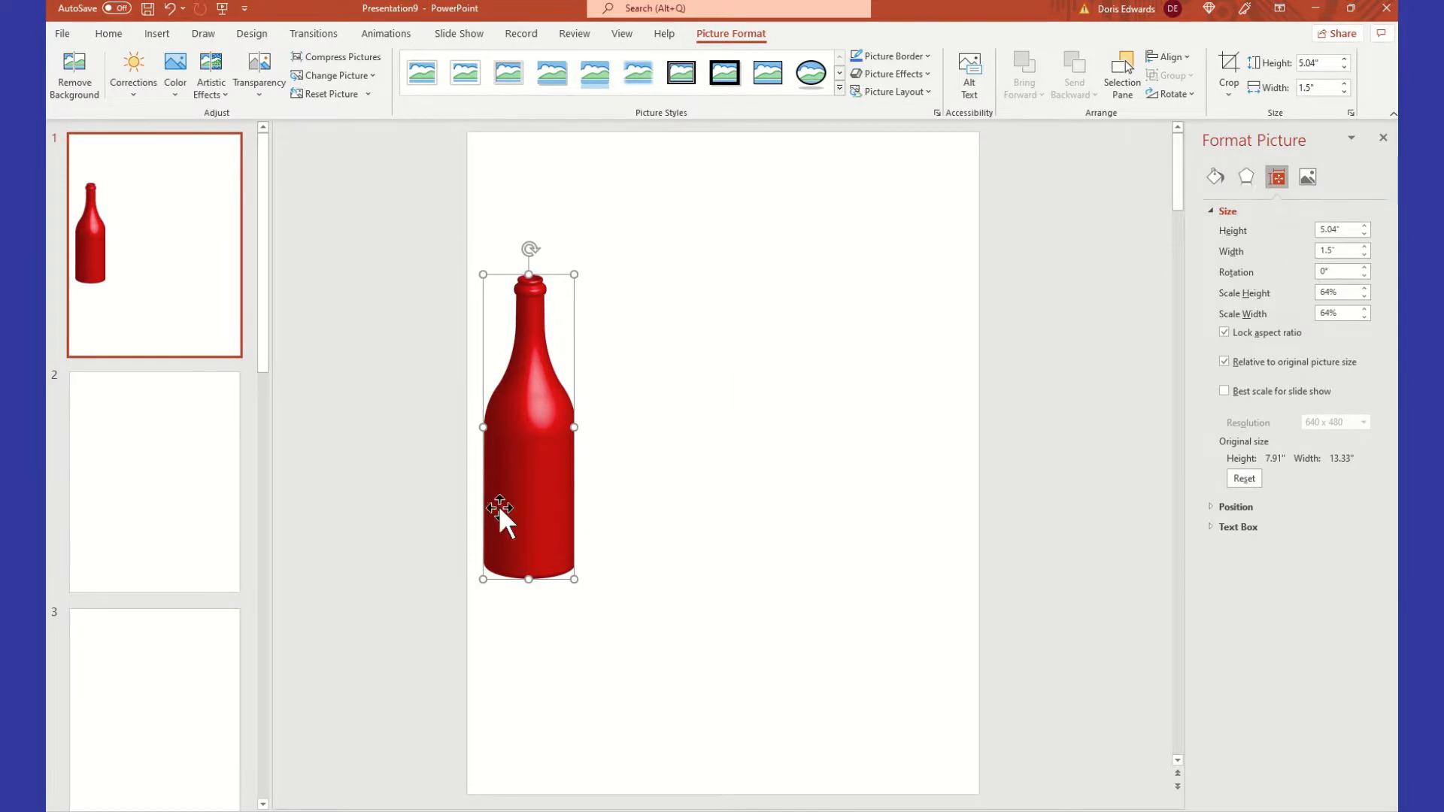
right_click(528, 495)
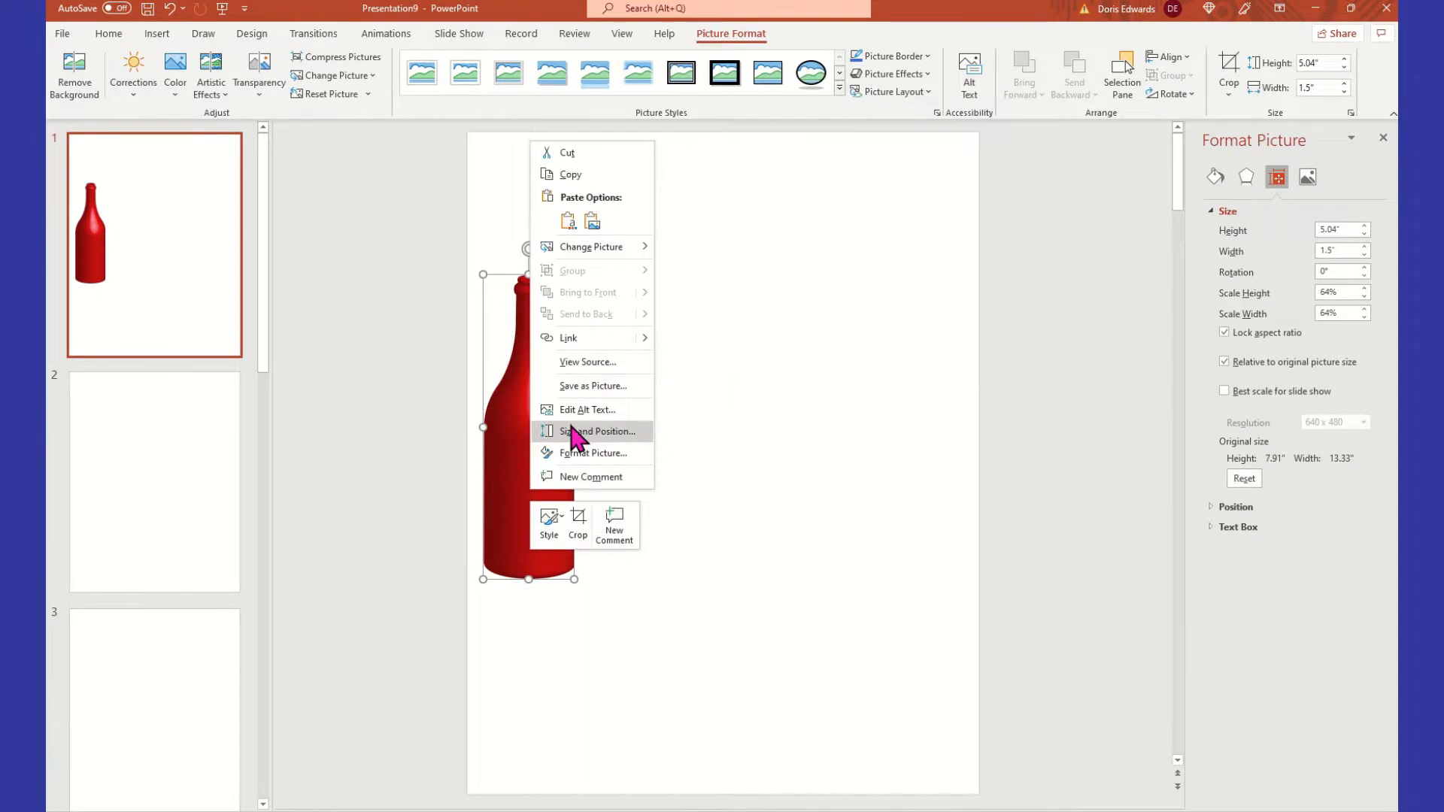
left_click(797, 433)
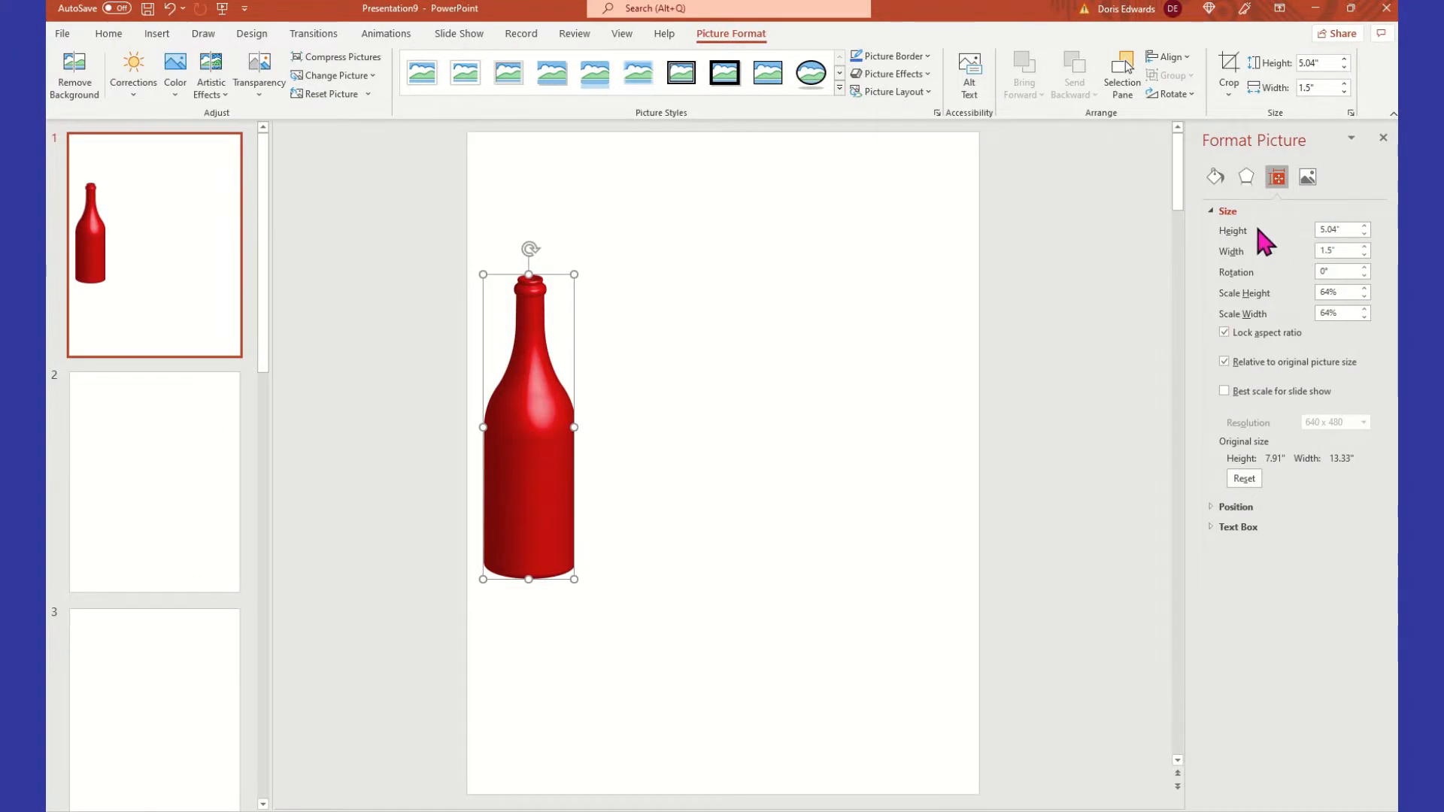
left_click(1223, 332)
left_click(1224, 362)
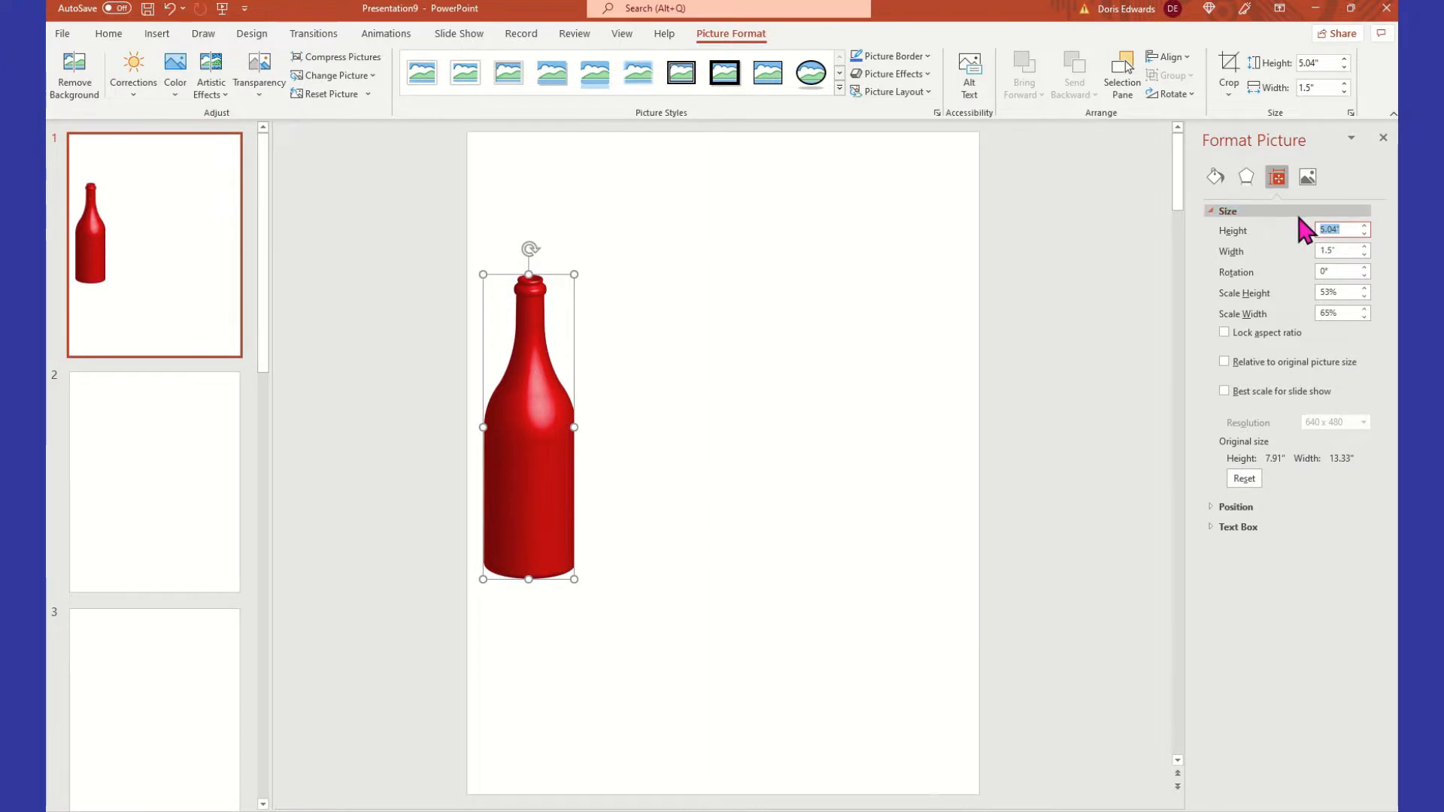
Set the bottle picture's height to 11 inches and its width to 4.25 inches
left_click(1346, 252)
left_click_drag(1347, 252, 1304, 258)
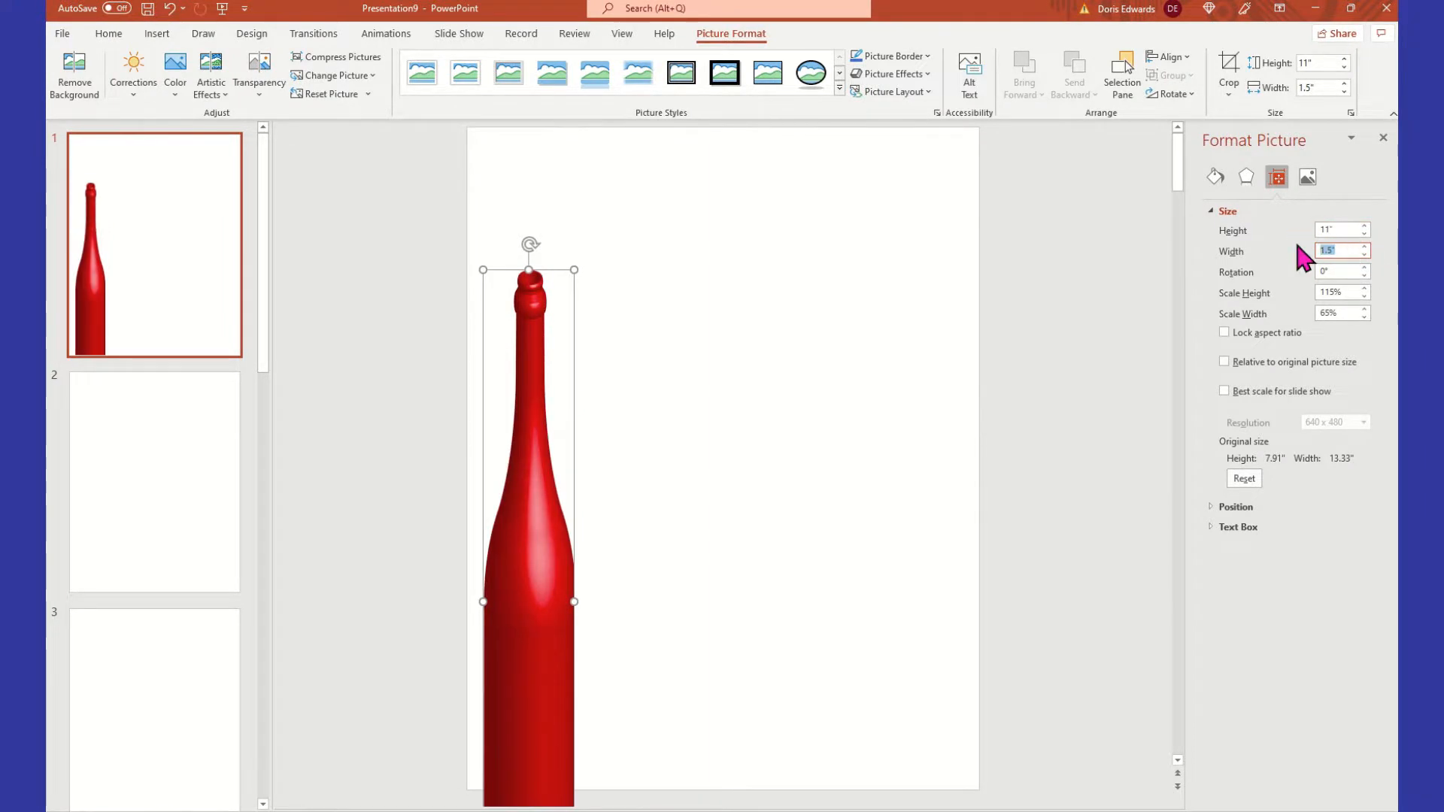
type("4")
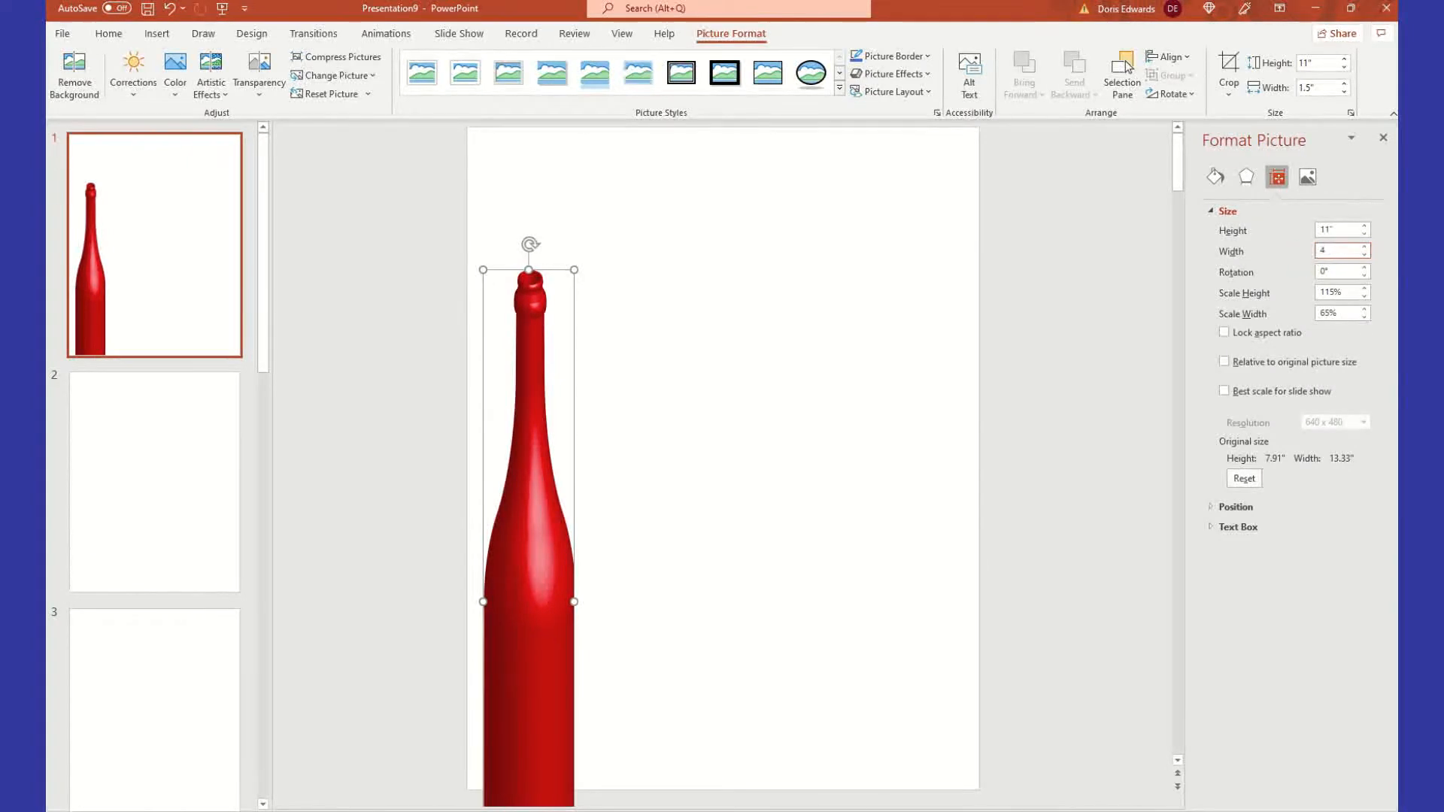
type(".25")
key("Tab")
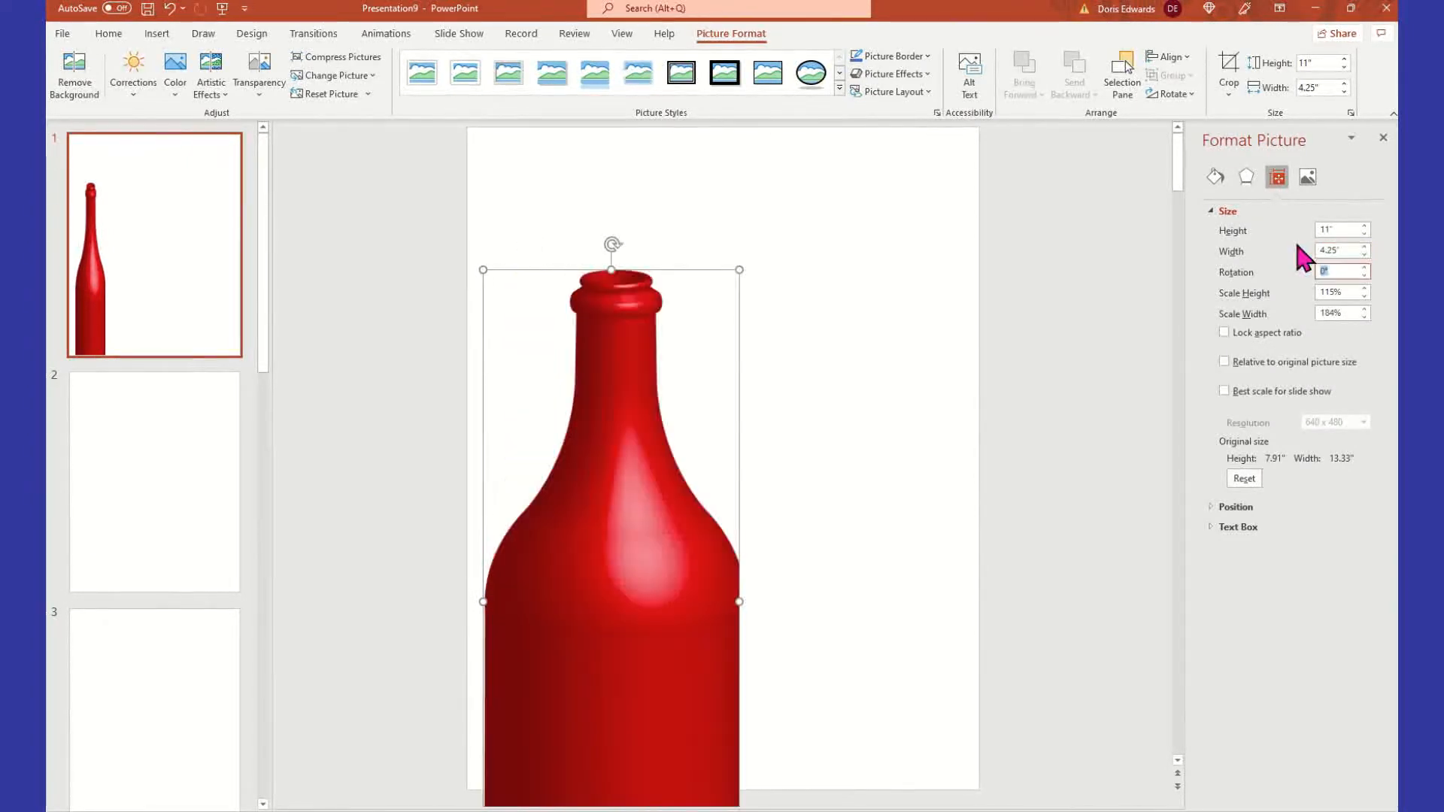
Shrink the bottle to about 10.77 by 3.88 inches and place it on the left half of the slide
left_click_drag(557, 640, 569, 510)
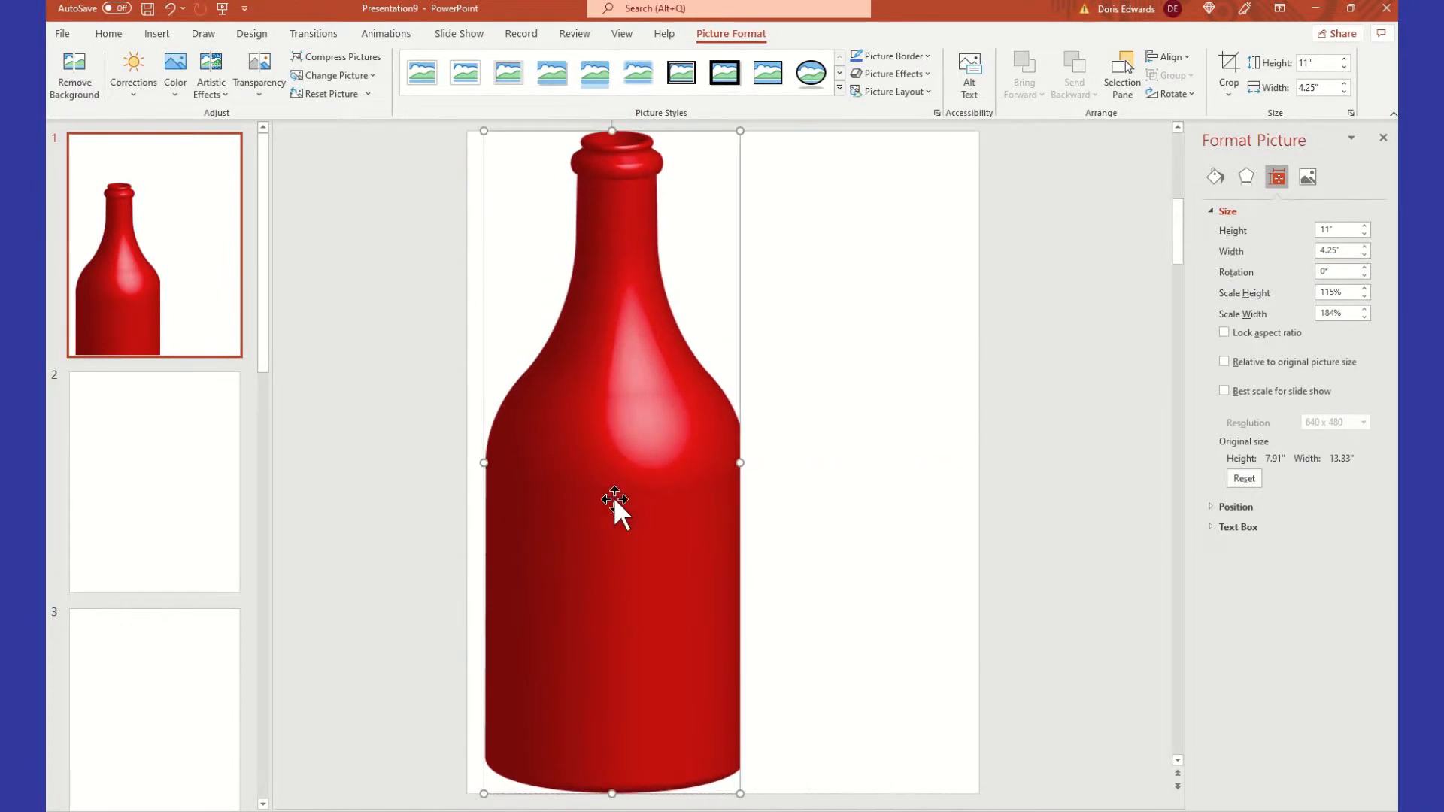
left_click_drag(483, 133, 503, 146)
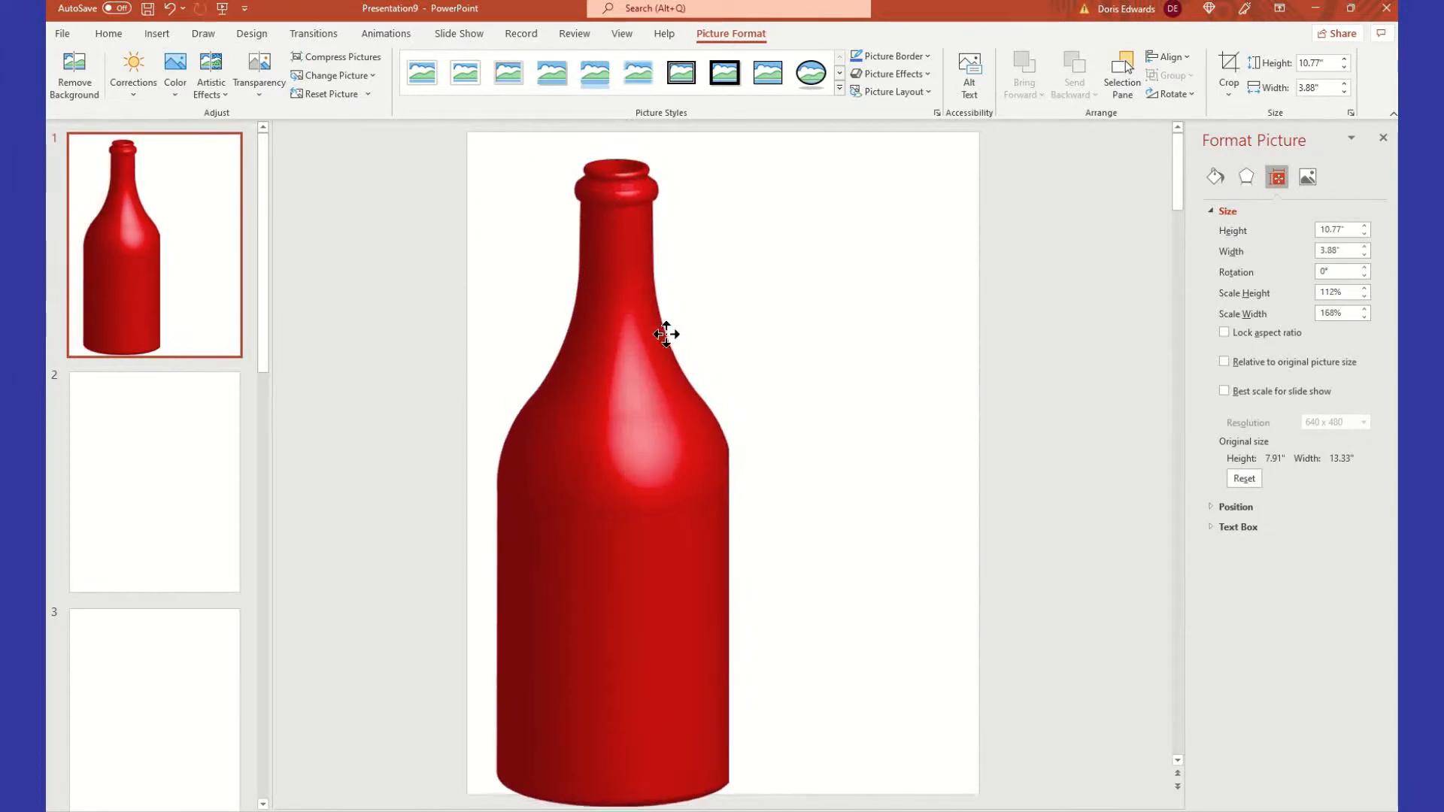
mouse_move(668, 316)
left_mouse_down()
mouse_move(666, 301)
mouse_move(655, 313)
left_mouse_up()
left_click(880, 242)
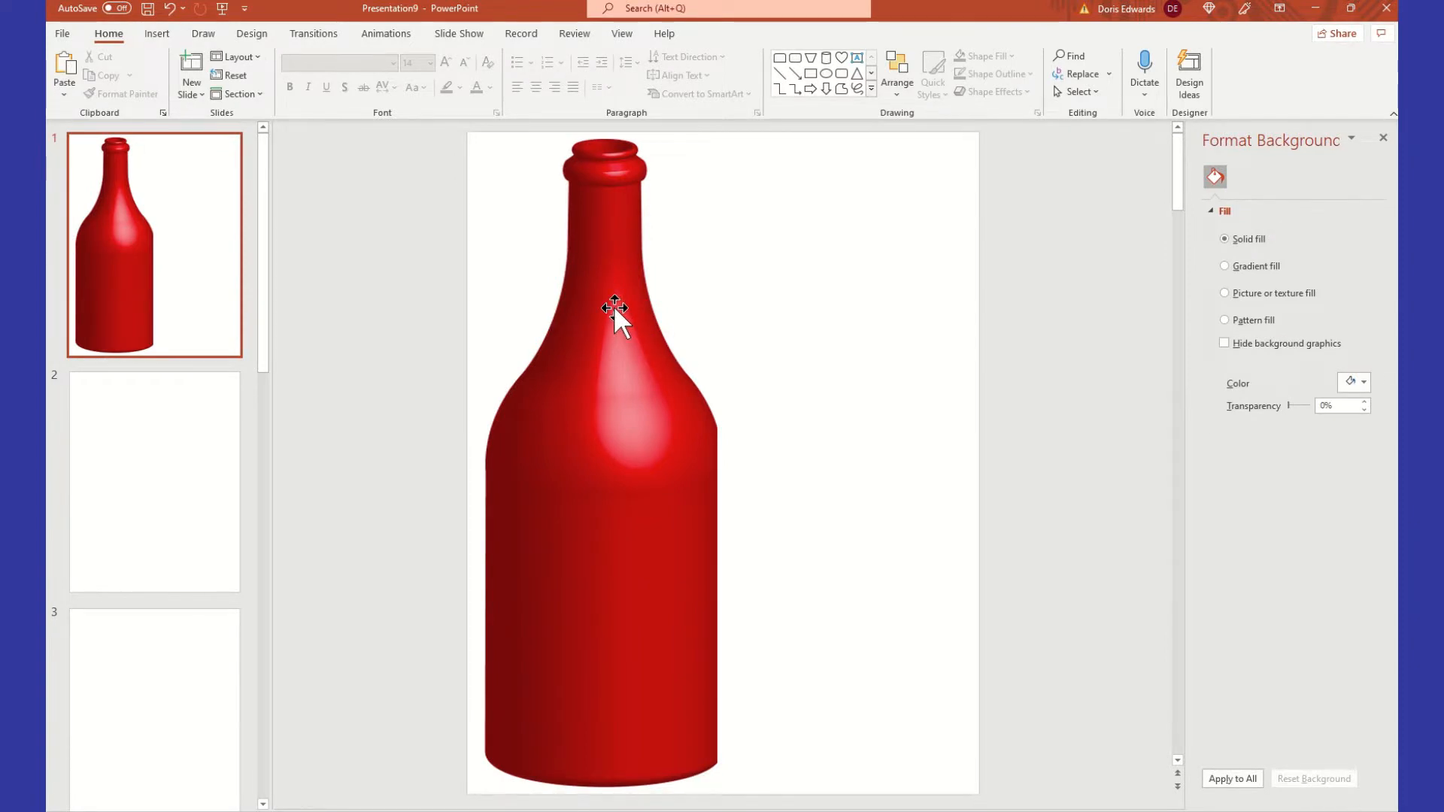
Duplicate the bottle and place the copy beside the original on the right half of the slide, level with it
right_click(605, 283)
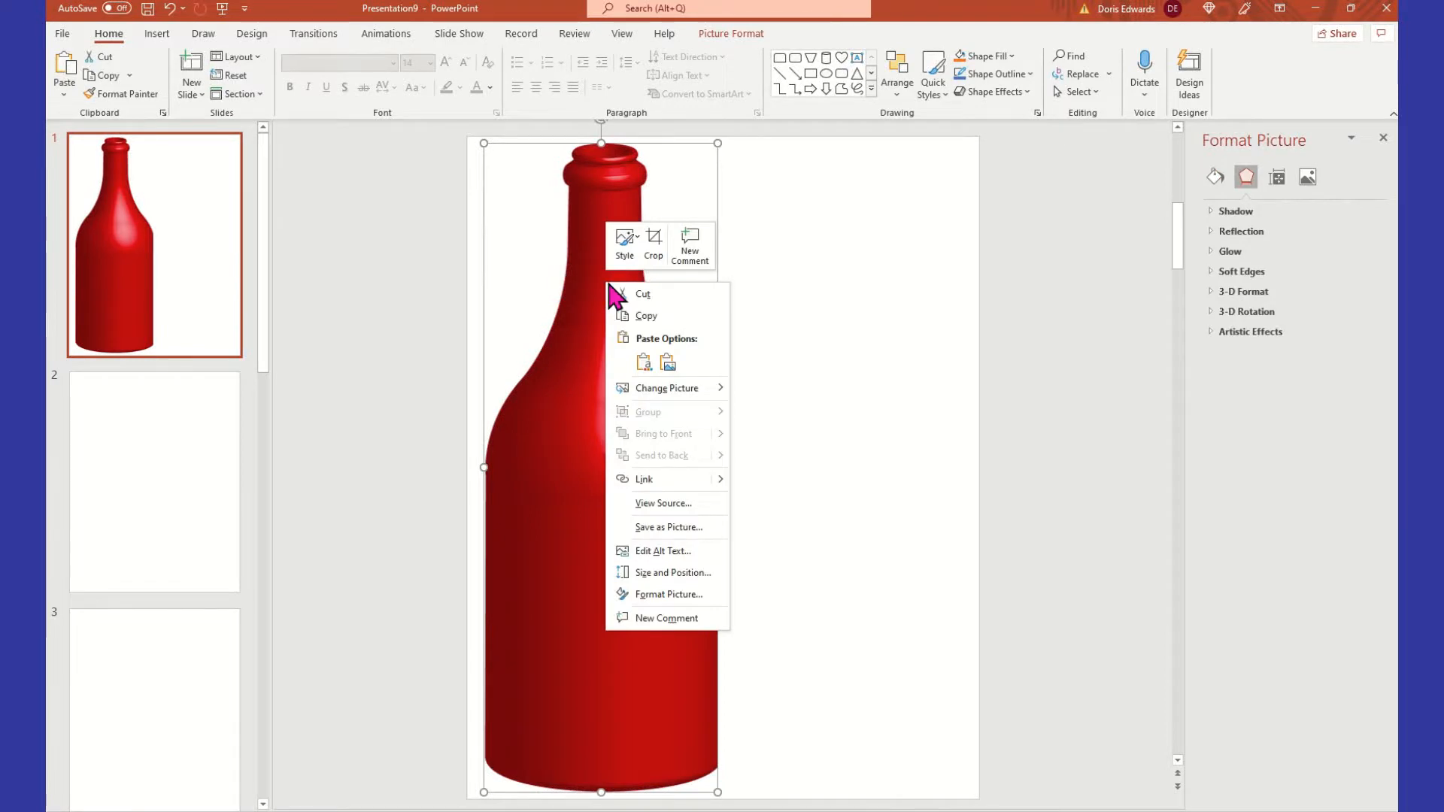
left_click(654, 318)
left_click(812, 225)
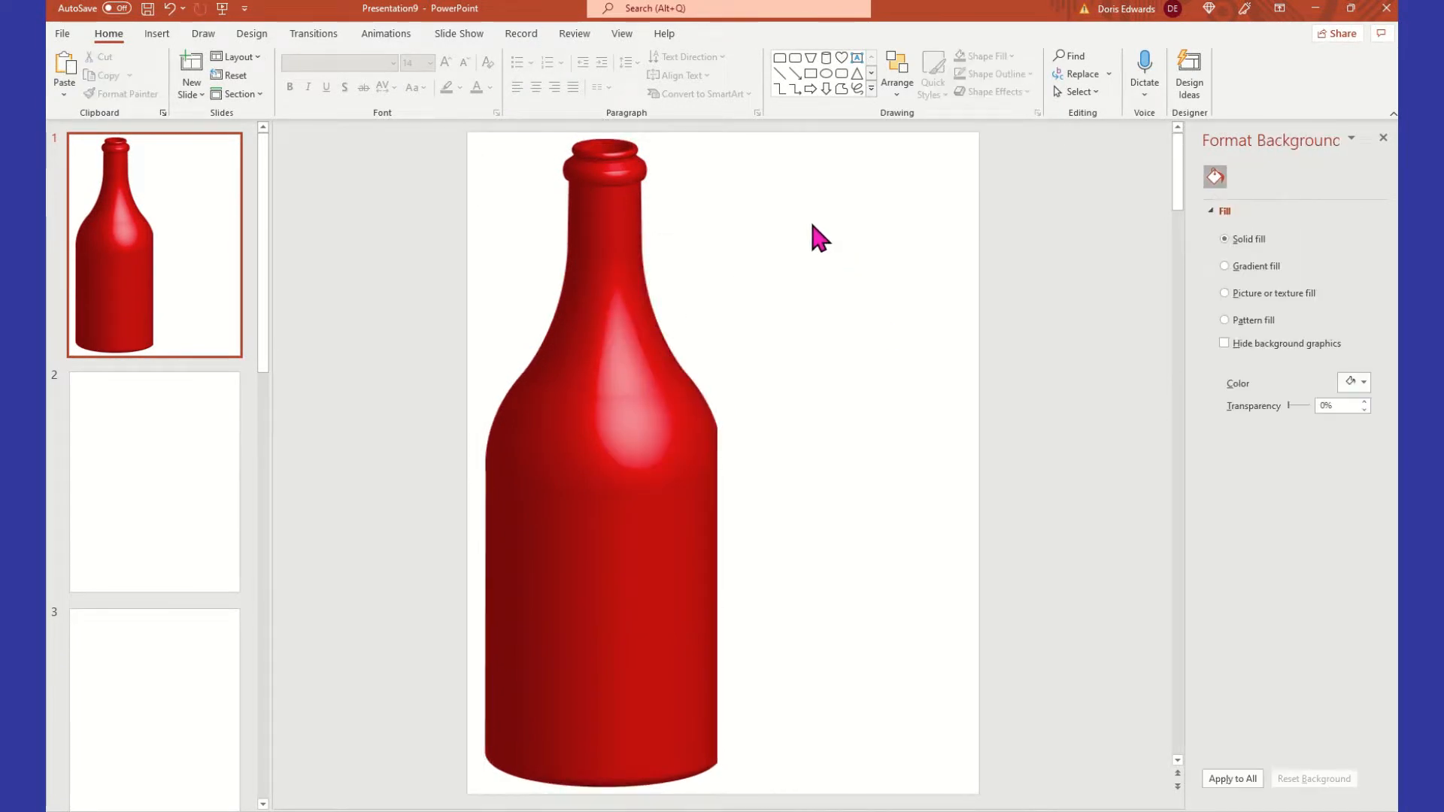
right_click(813, 227)
left_click(851, 261)
left_click_drag(589, 451, 824, 455)
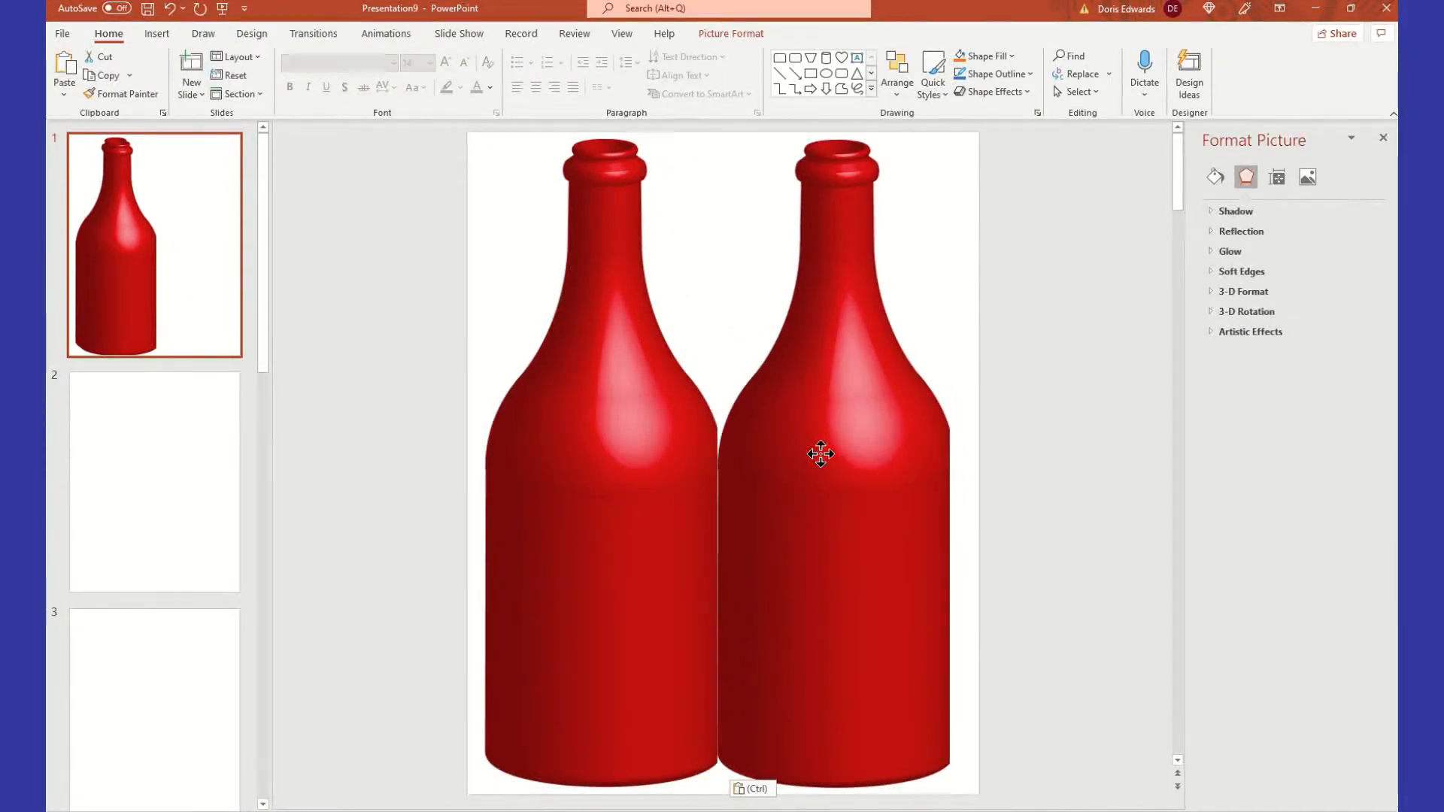
left_click_drag(821, 454, 818, 453)
left_click(948, 658)
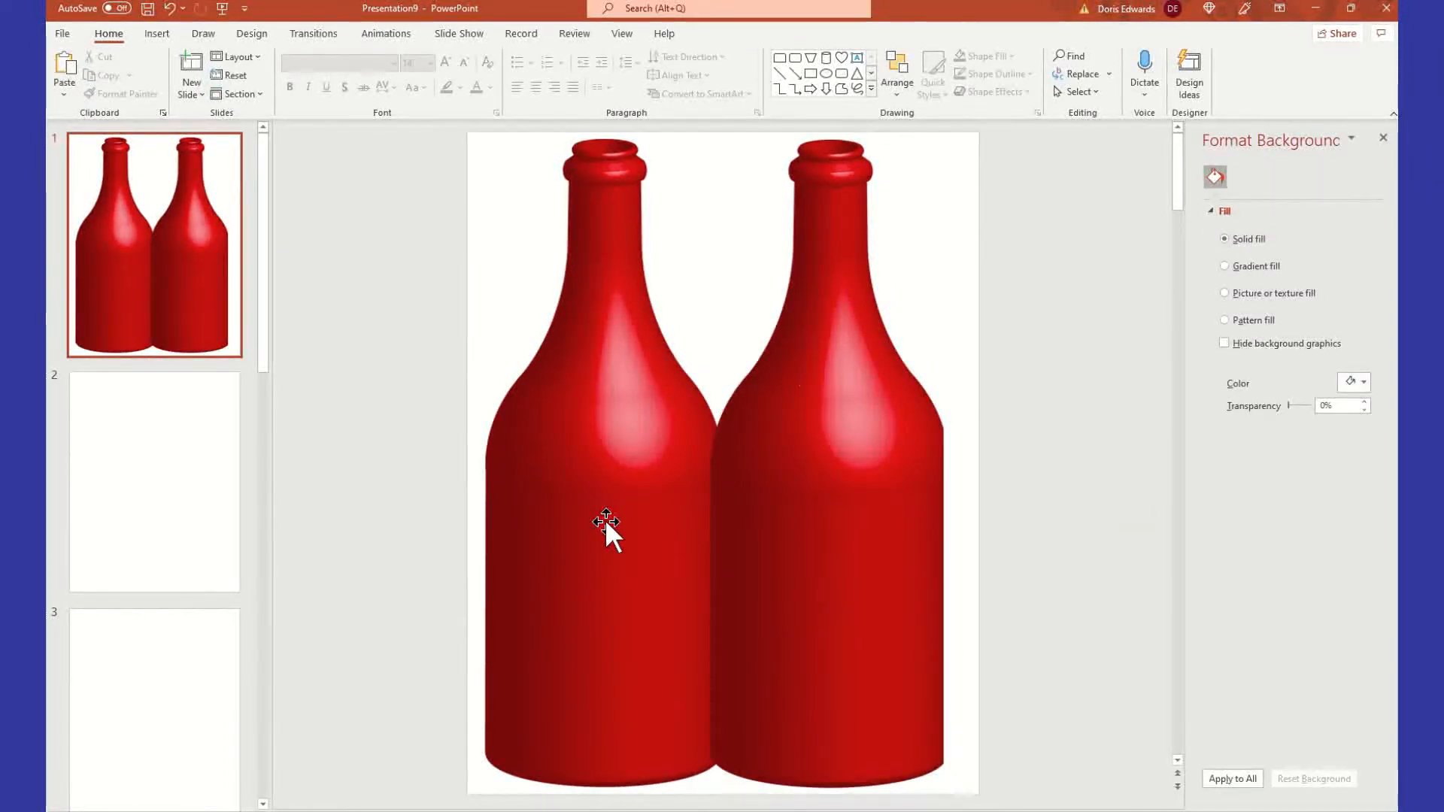
Group the two bottles and shift the group slightly right to centre it on the slide
left_click(687, 512)
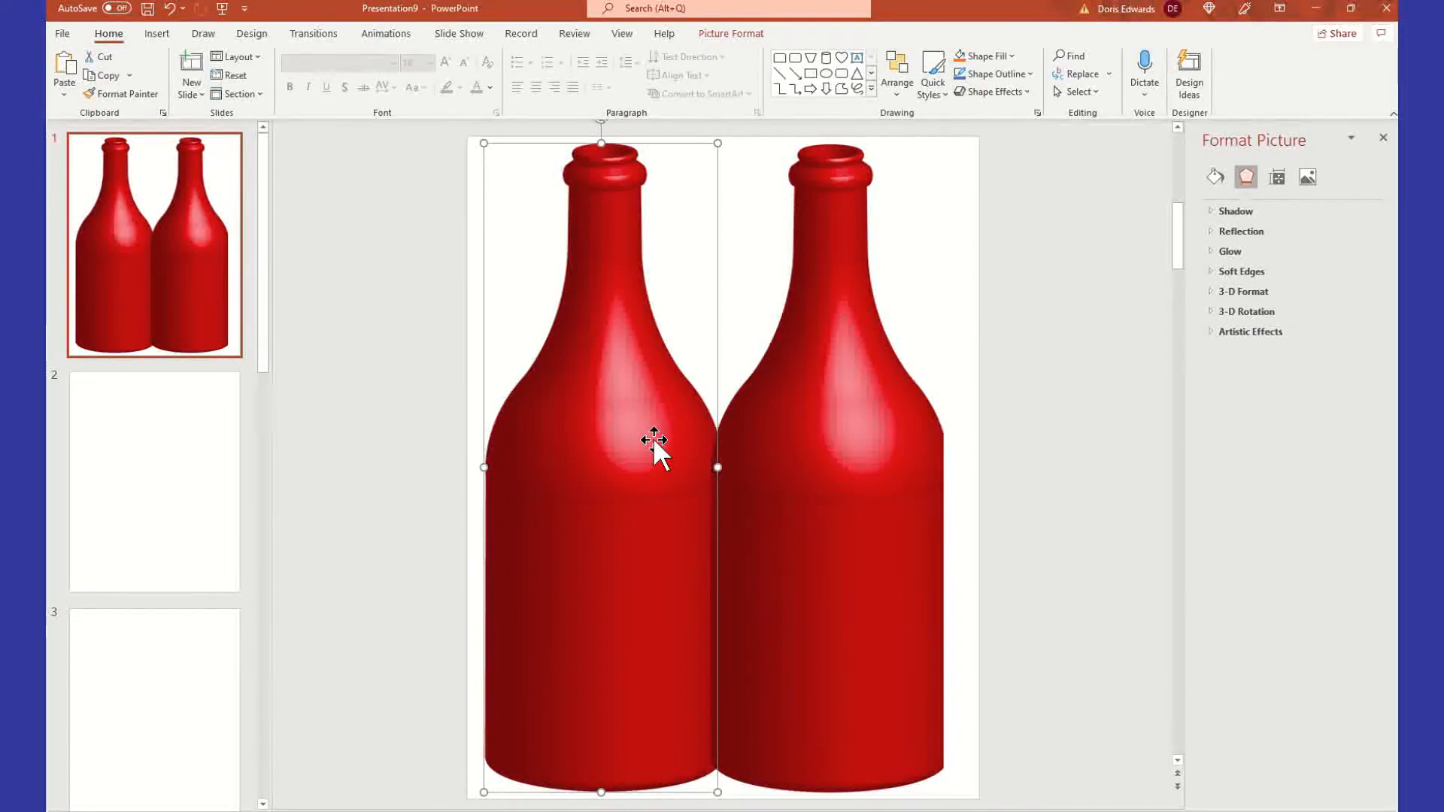
left_click(828, 447, "shift")
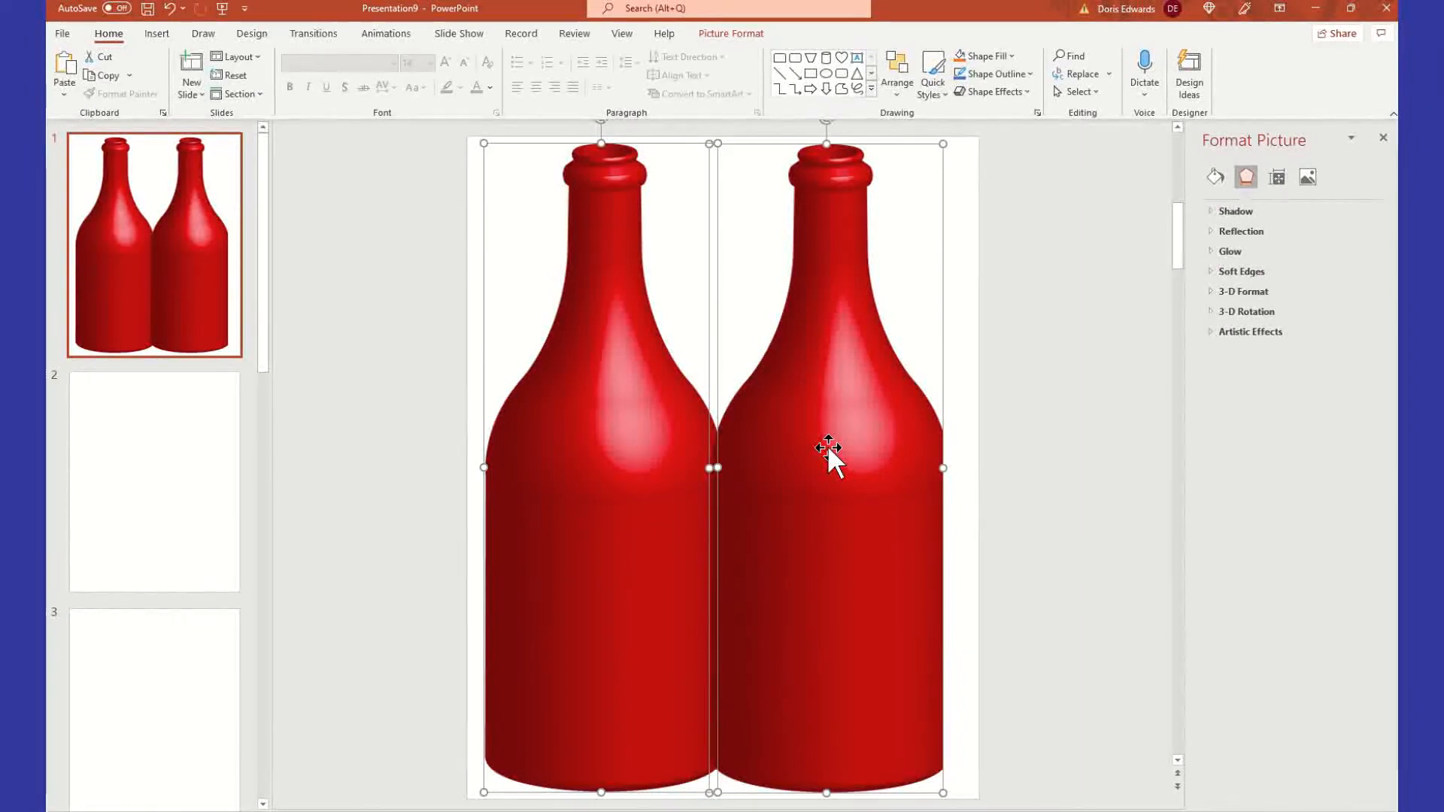
right_click(829, 447)
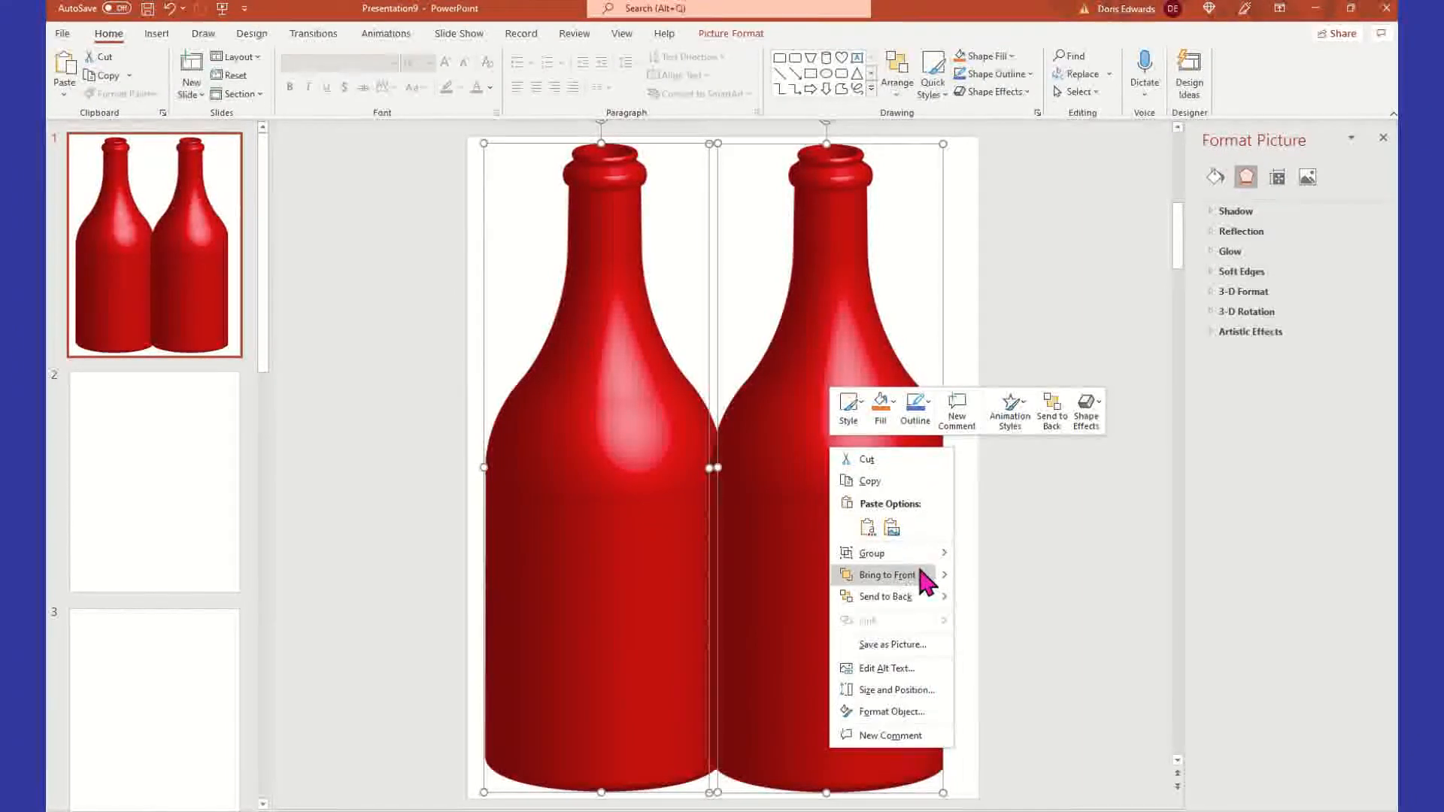
mouse_move(927, 554)
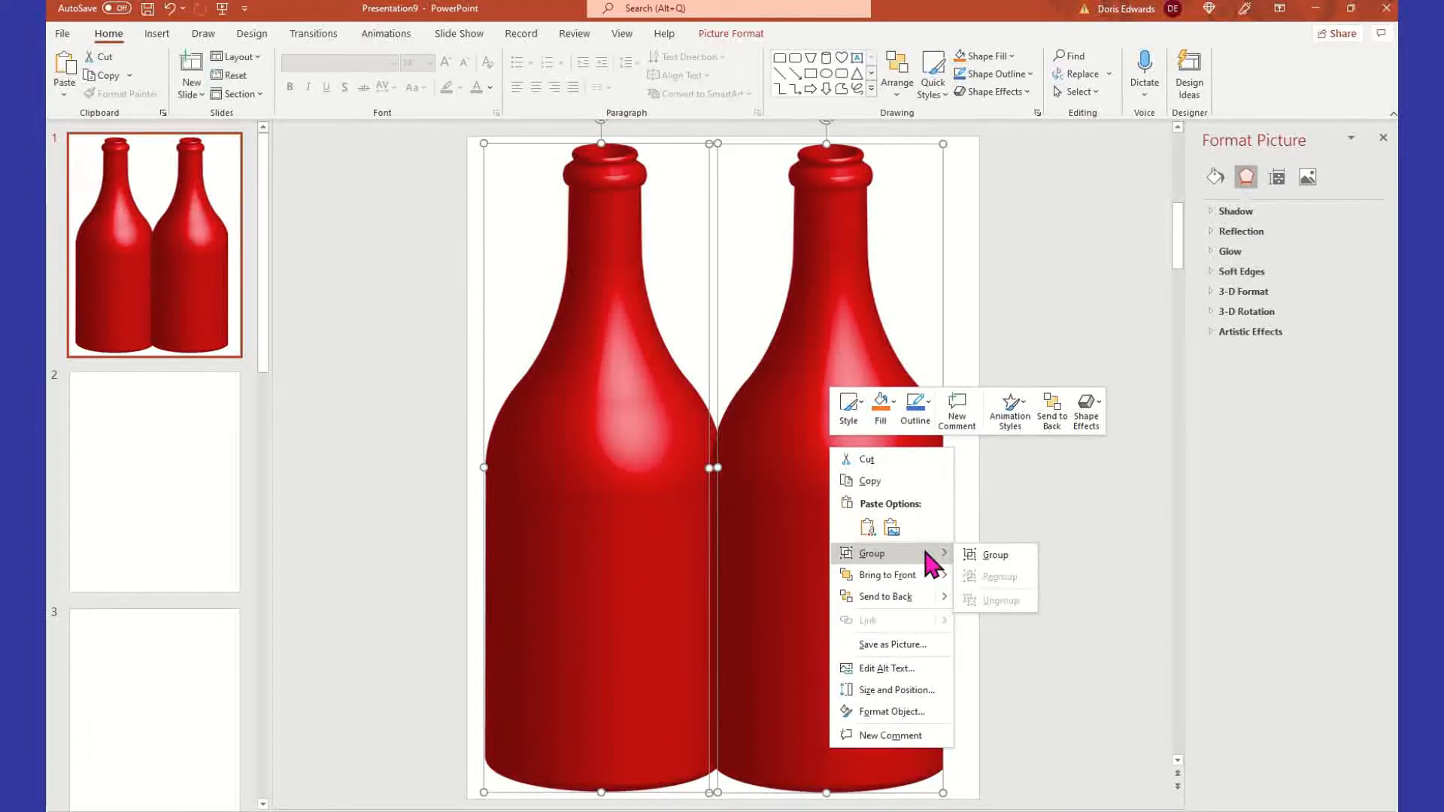
left_click(996, 556)
mouse_move(716, 553)
left_mouse_down()
mouse_move(761, 490)
mouse_move(729, 564)
mouse_move(742, 563)
mouse_move(715, 539)
mouse_move(722, 549)
left_mouse_up()
Check that each bottle inside the group can be selected individually, and clear the selection
left_click(858, 542)
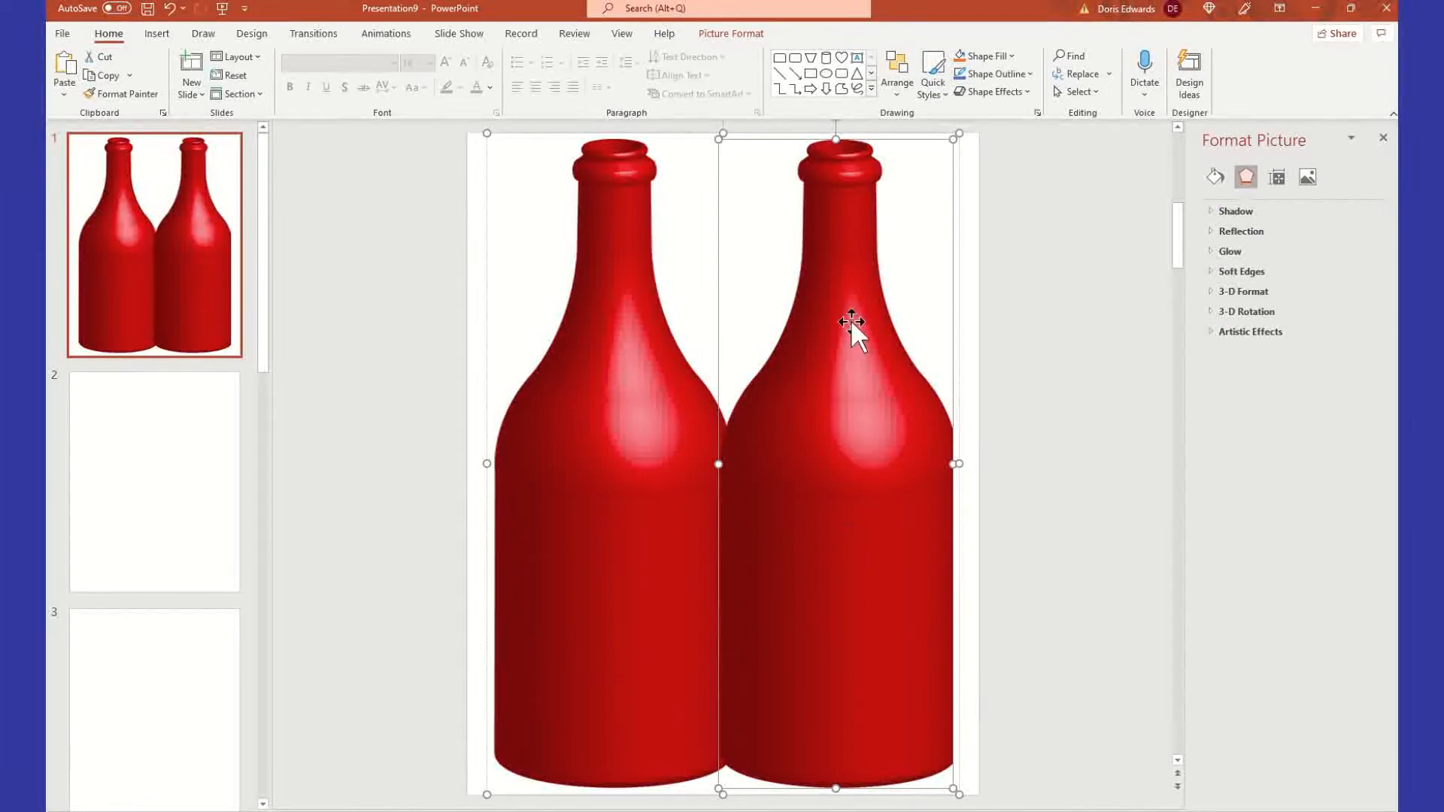
left_click(632, 219)
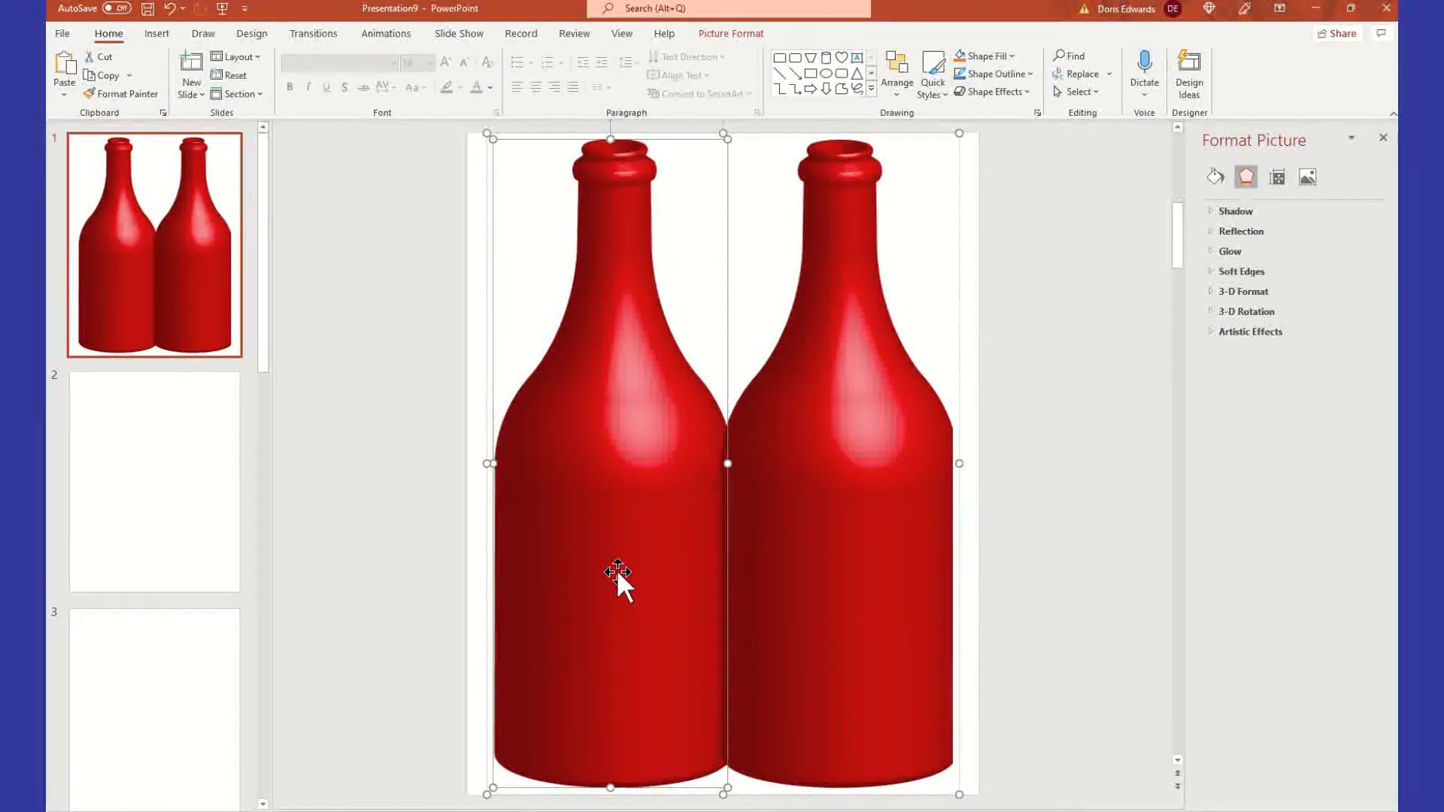
left_click(399, 335)
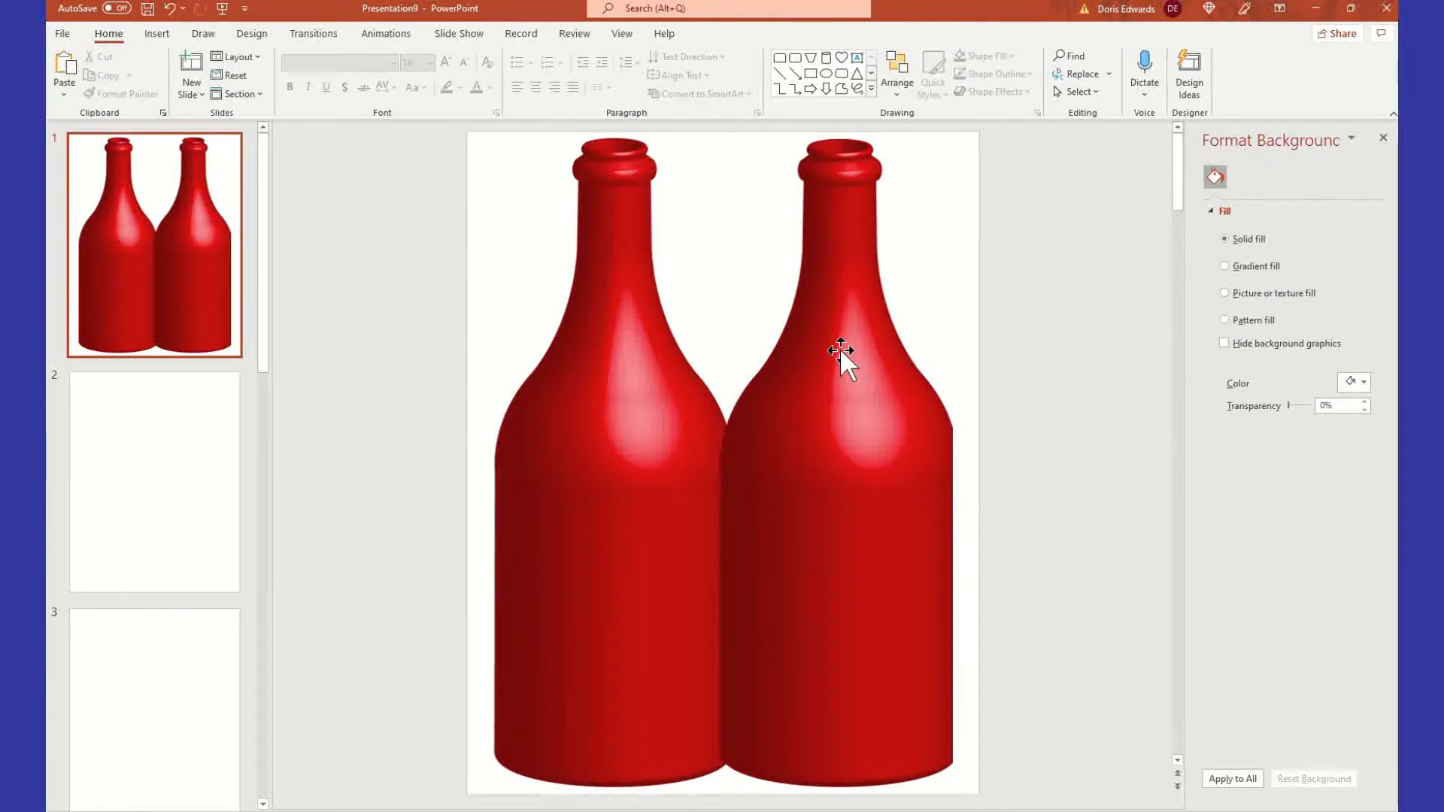
Duplicate slide 1 with its pair of bottles
left_click(163, 37)
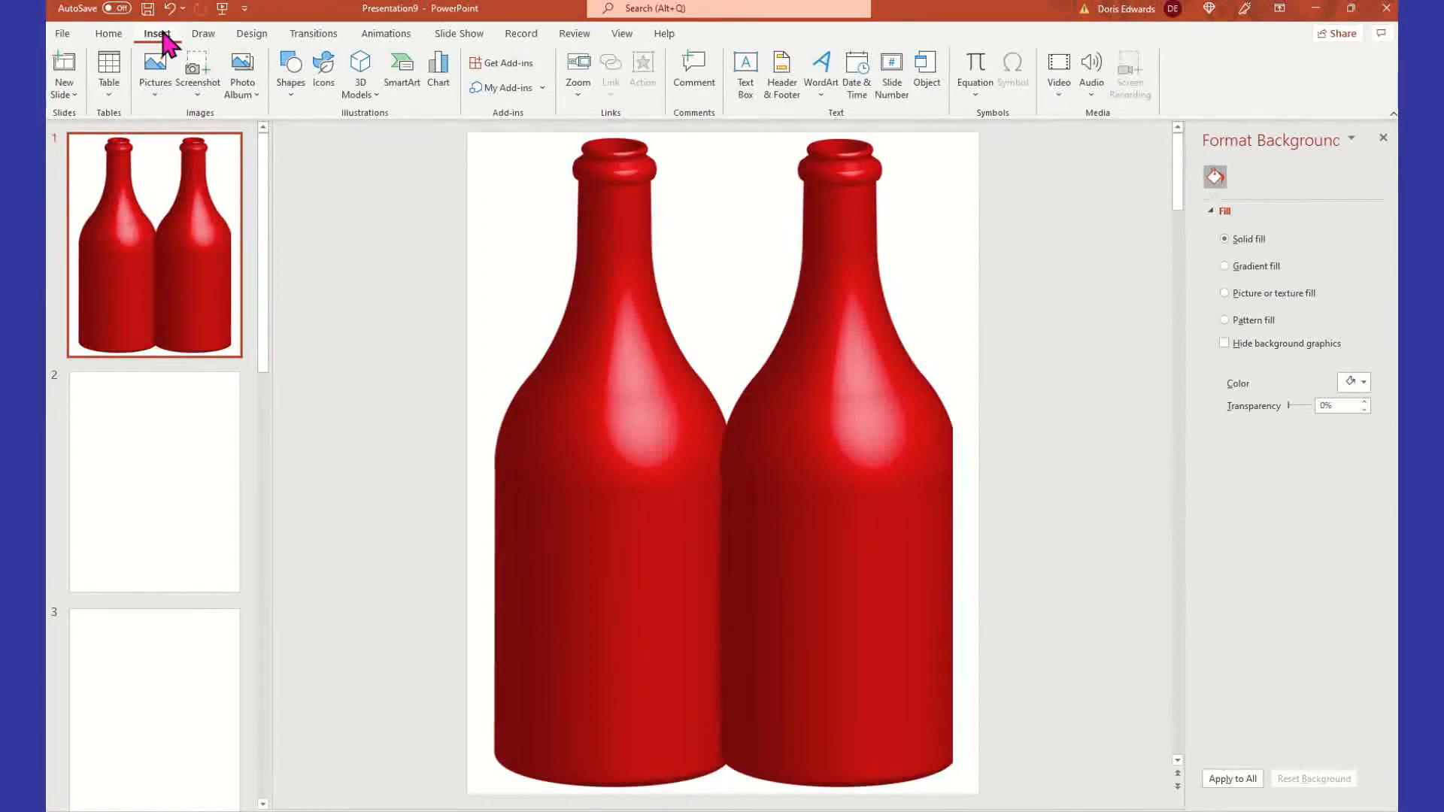
right_click(208, 297)
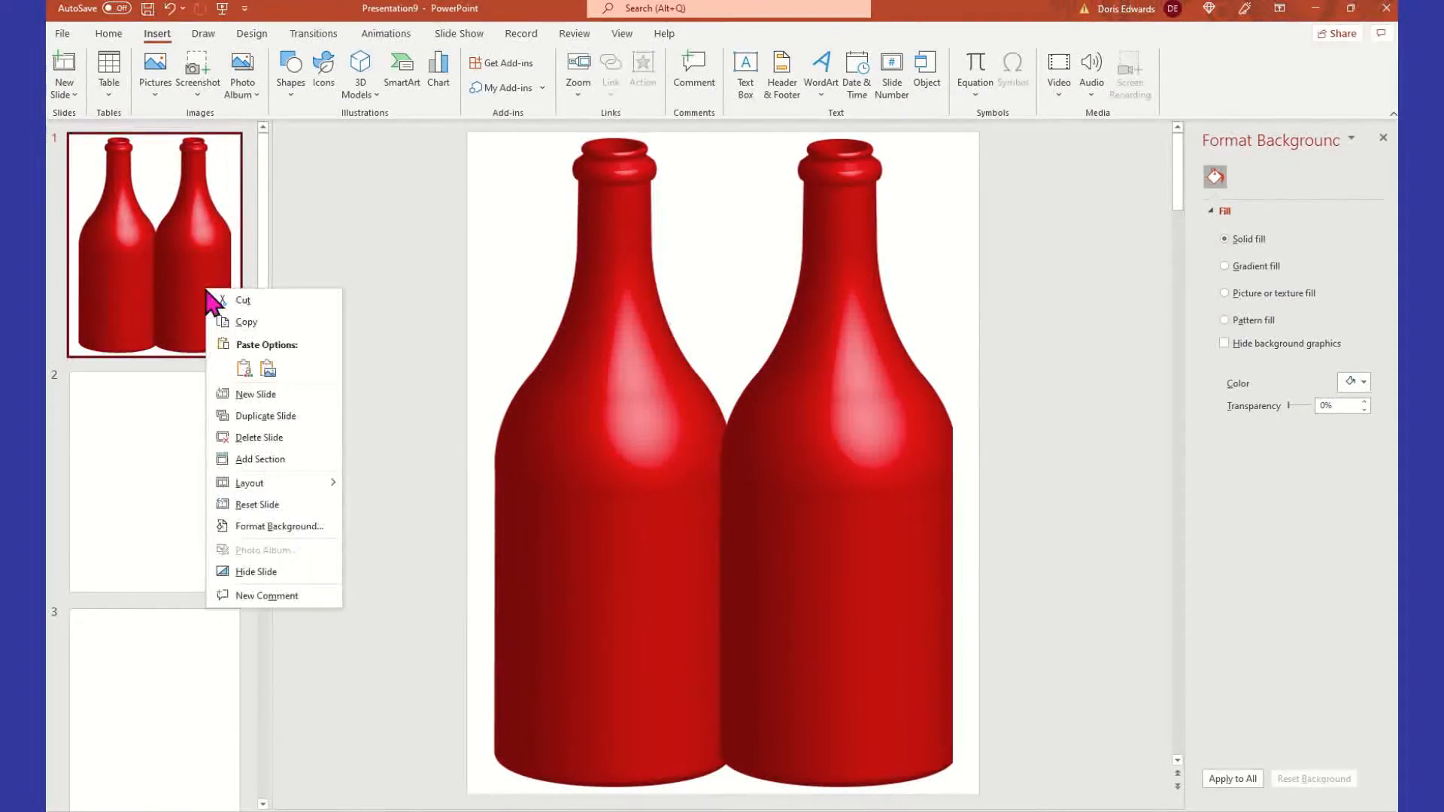
left_click(312, 419)
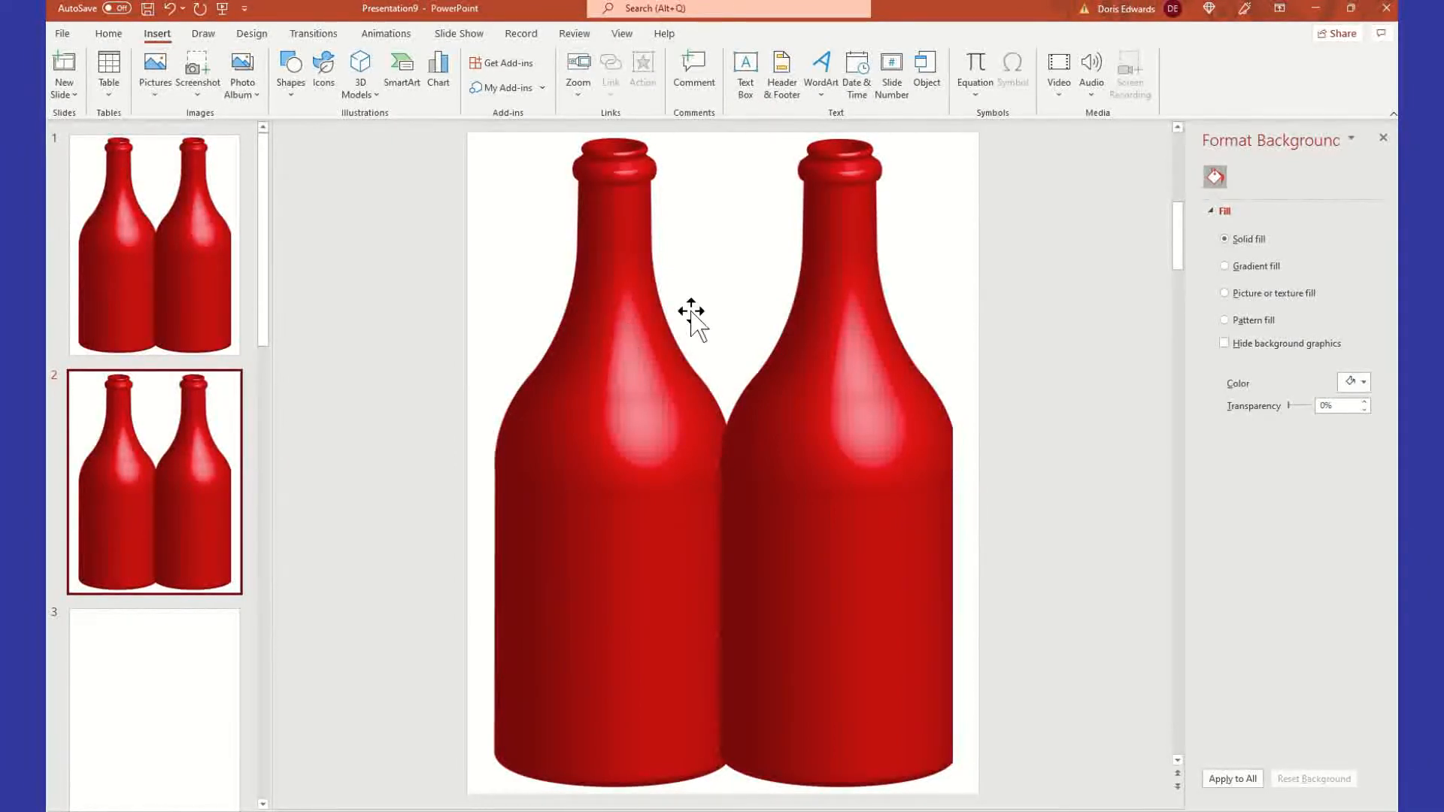
Flip the grouped bottles on slide 2 vertically so that they stand upside down
left_click(655, 184)
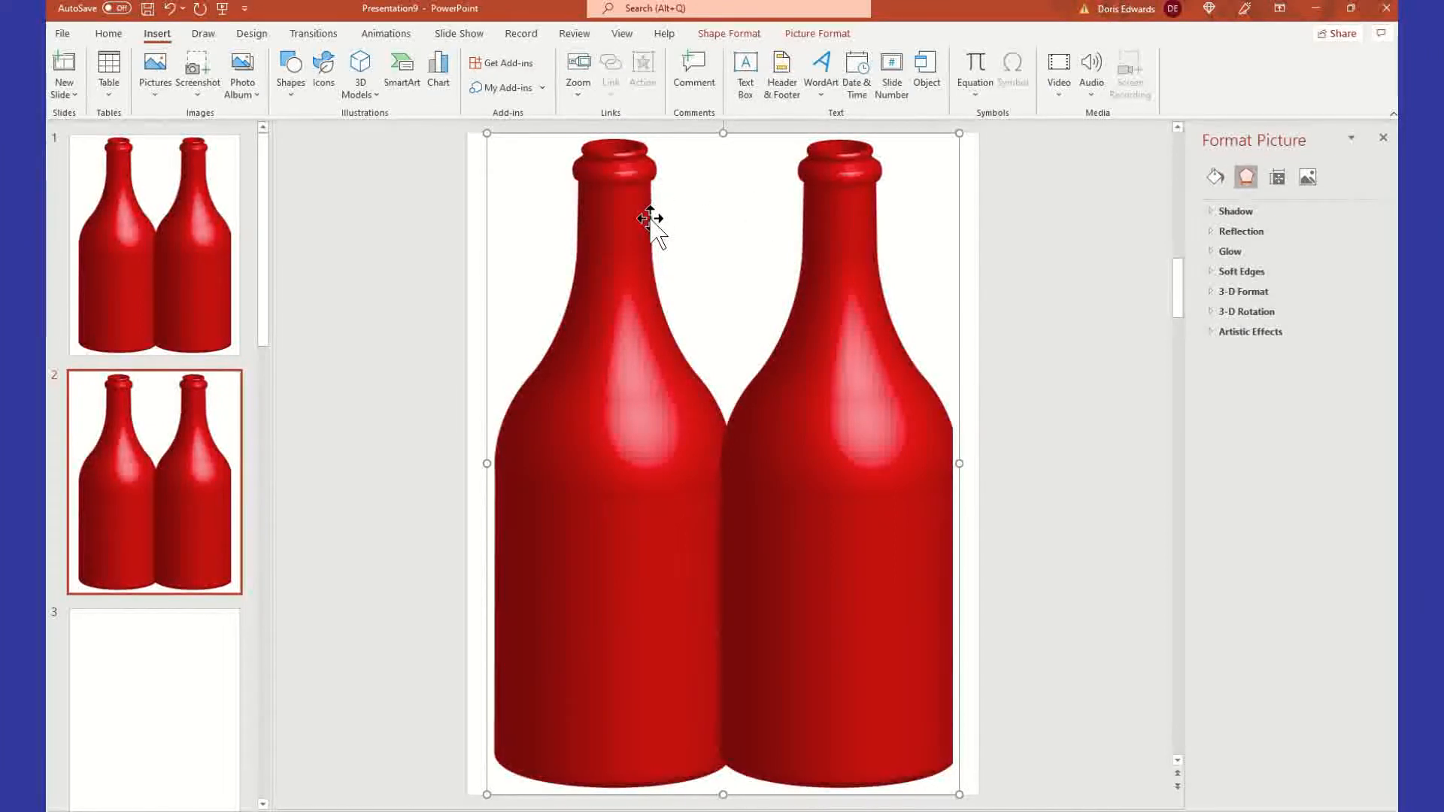
left_click(826, 37)
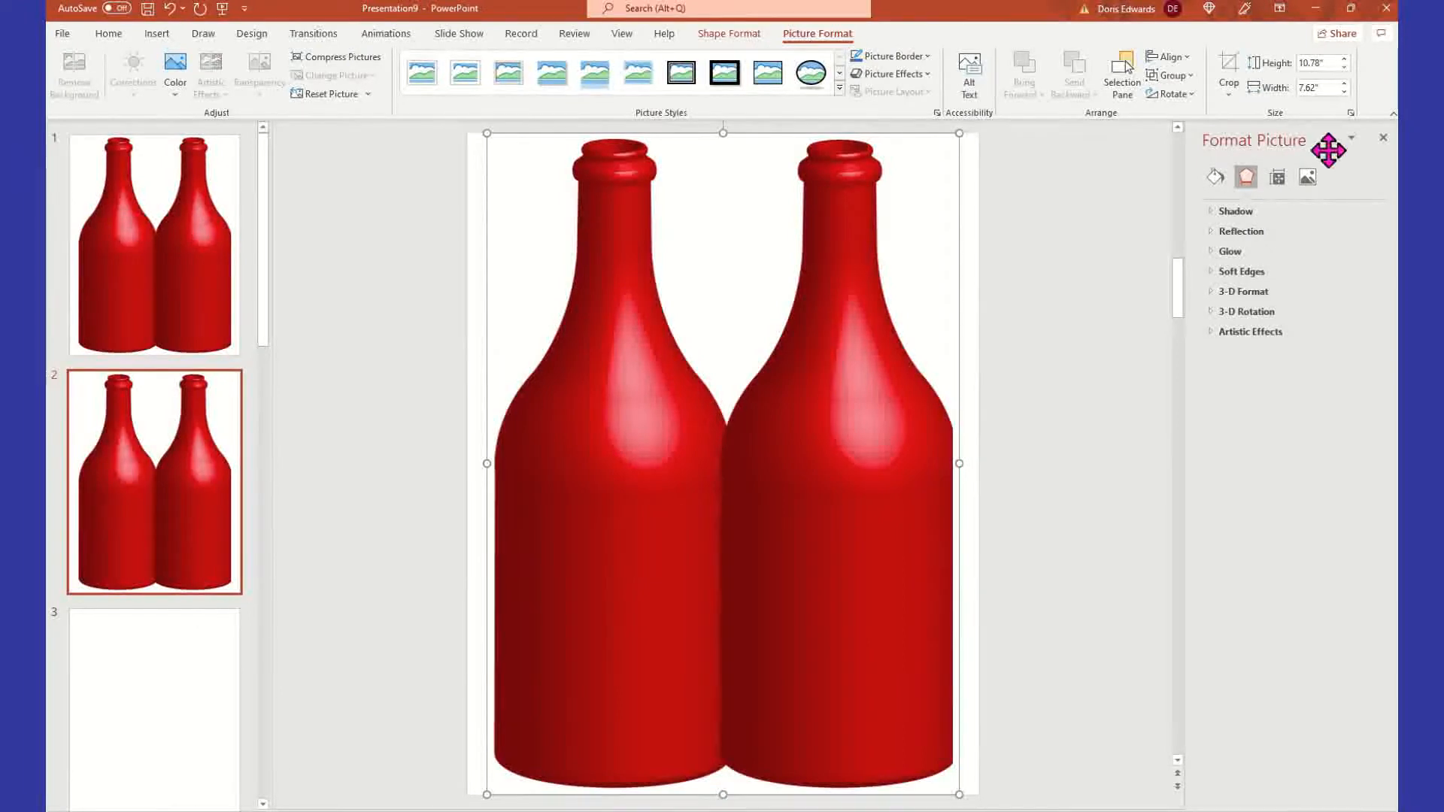
left_click(1195, 97)
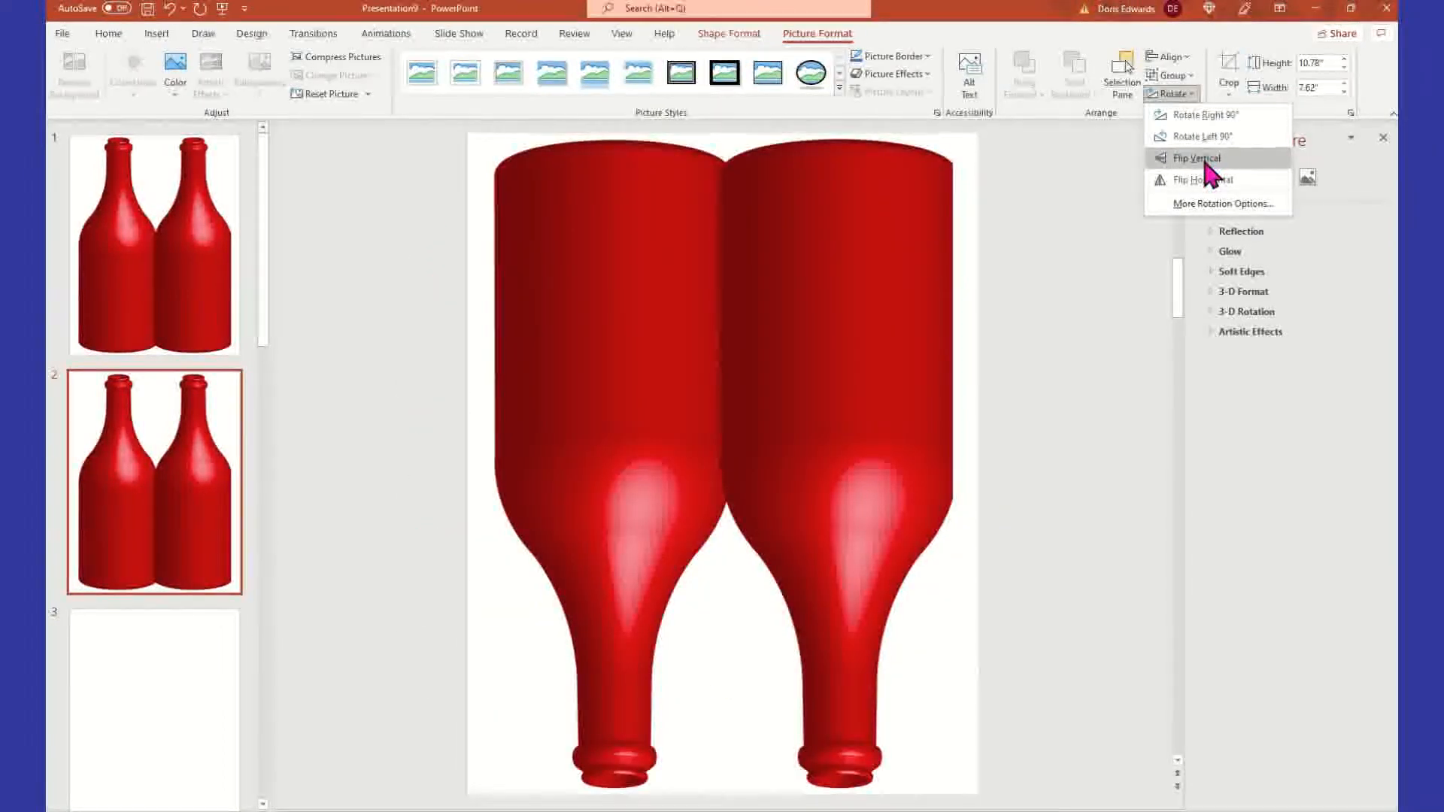
left_click(1203, 159)
left_click(1006, 548)
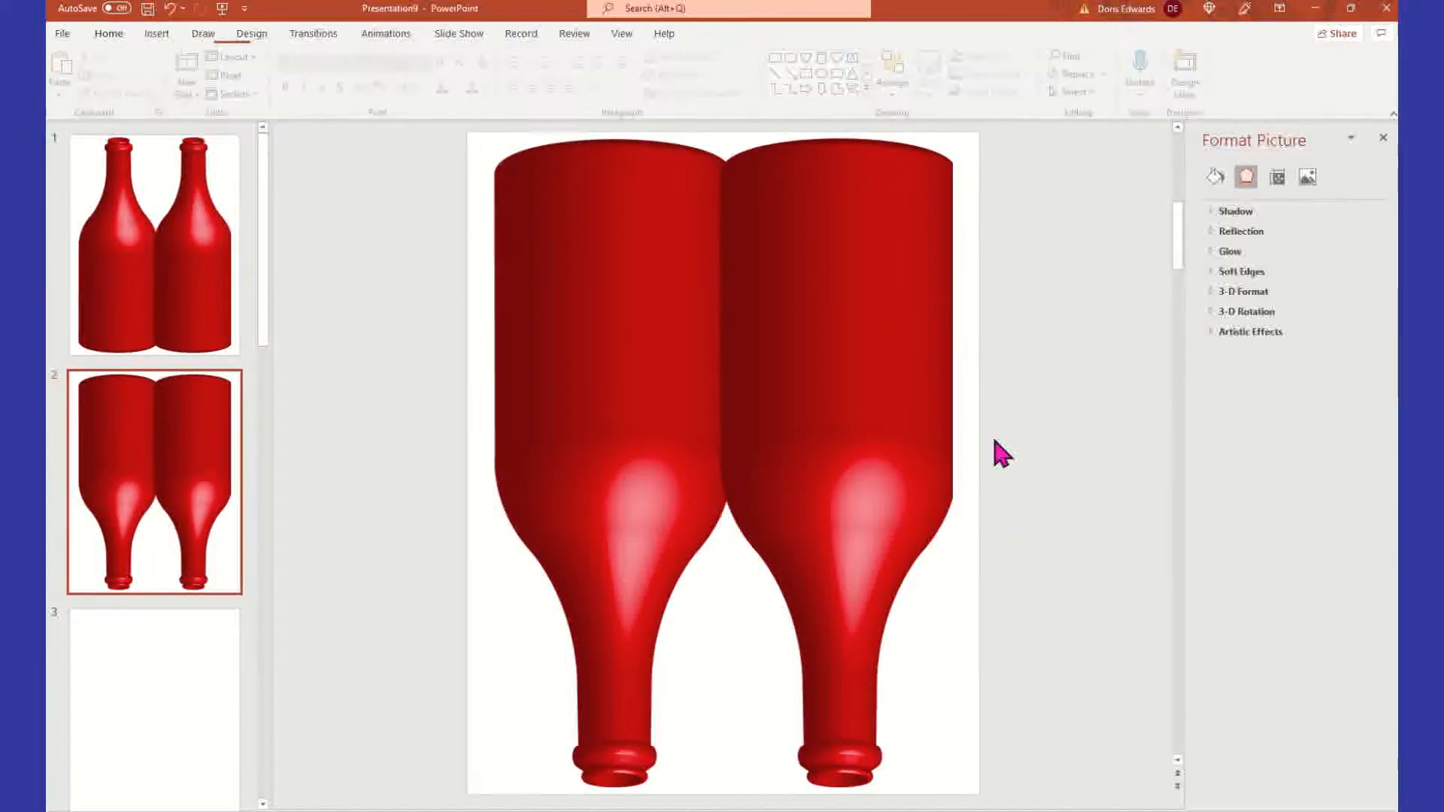
Compare the upright bottles on slide 1 with the upside-down ones on slide 2, selecting each bottle within its group
left_click(205, 248)
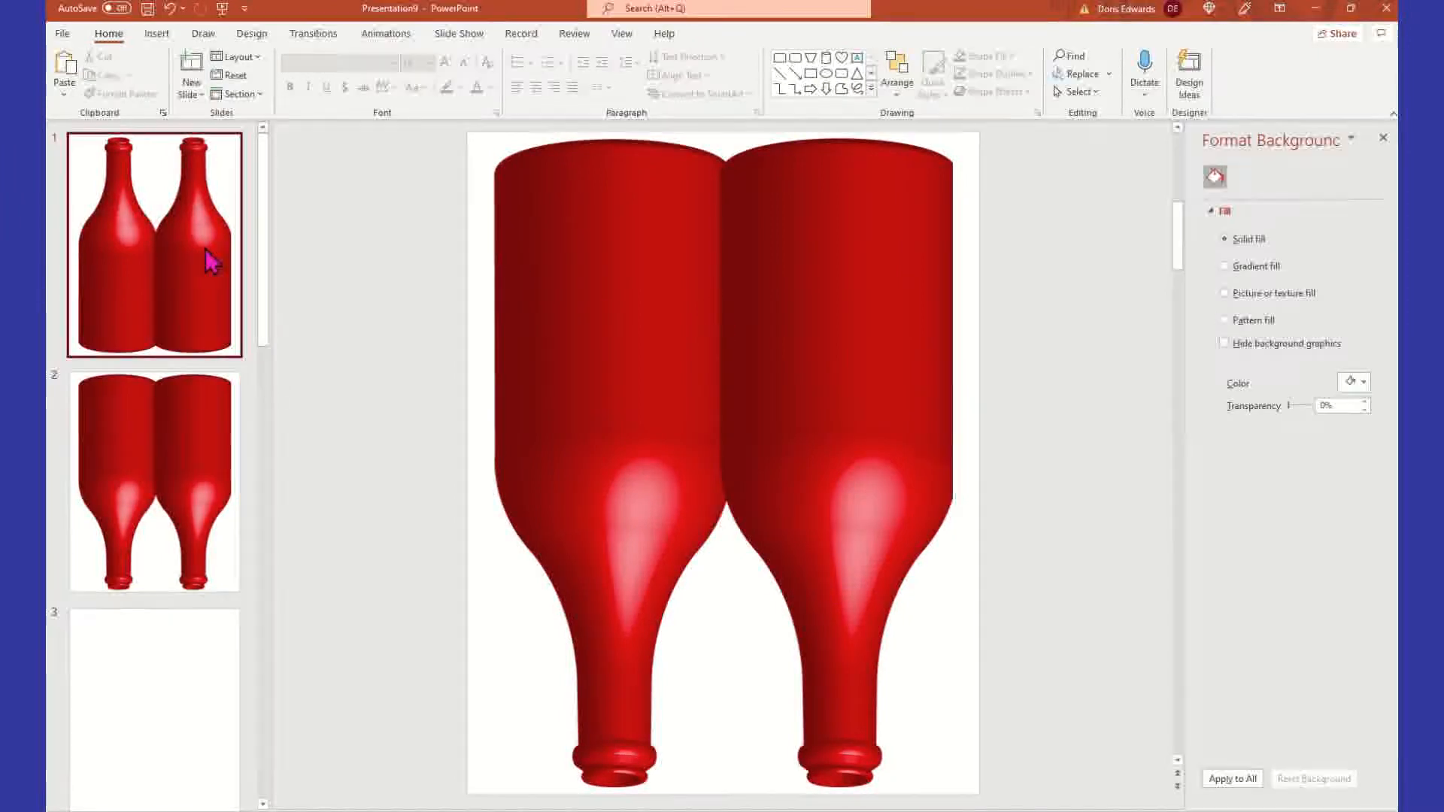
left_click(628, 289)
left_click(192, 455)
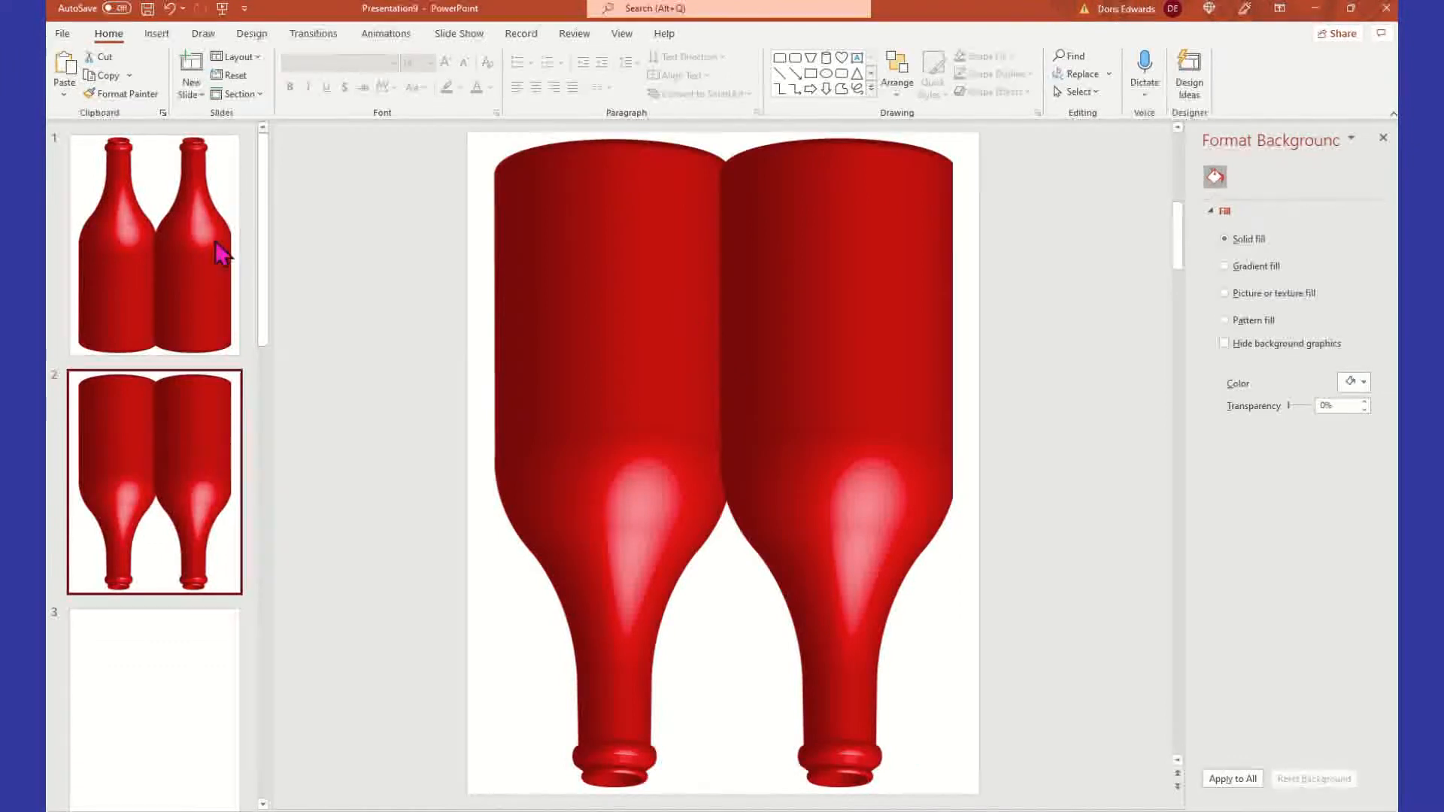
left_click(169, 314)
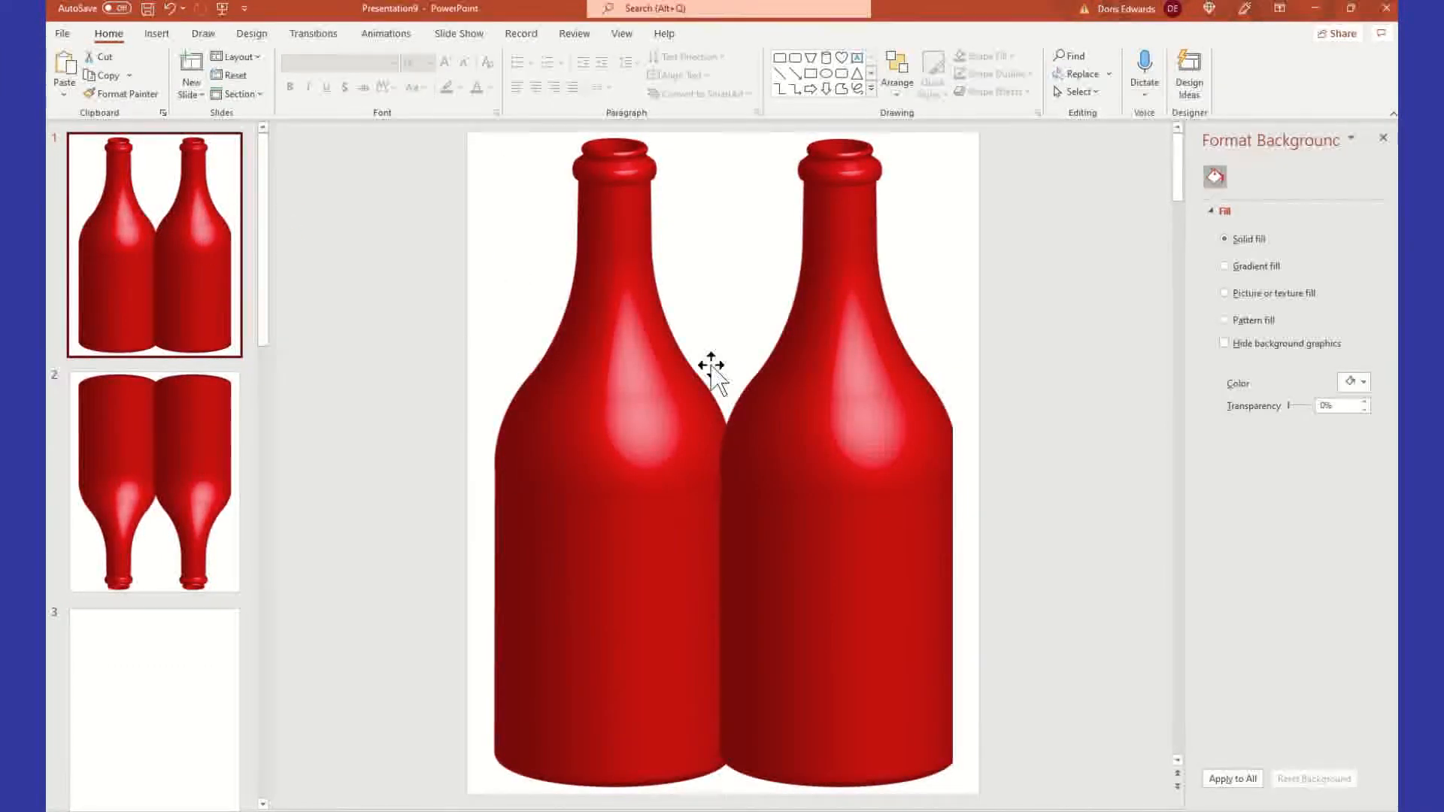
left_click(833, 421)
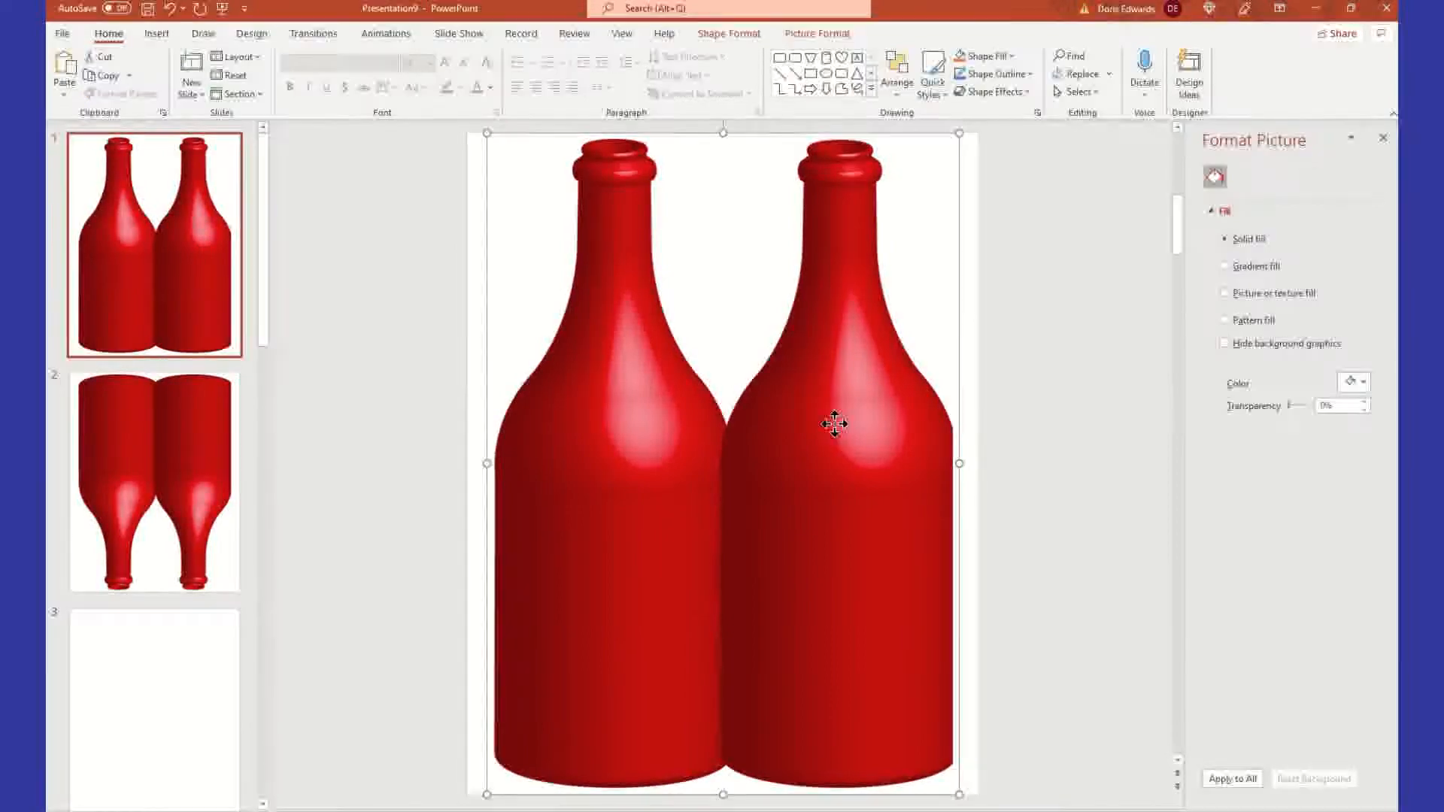
left_click(834, 422)
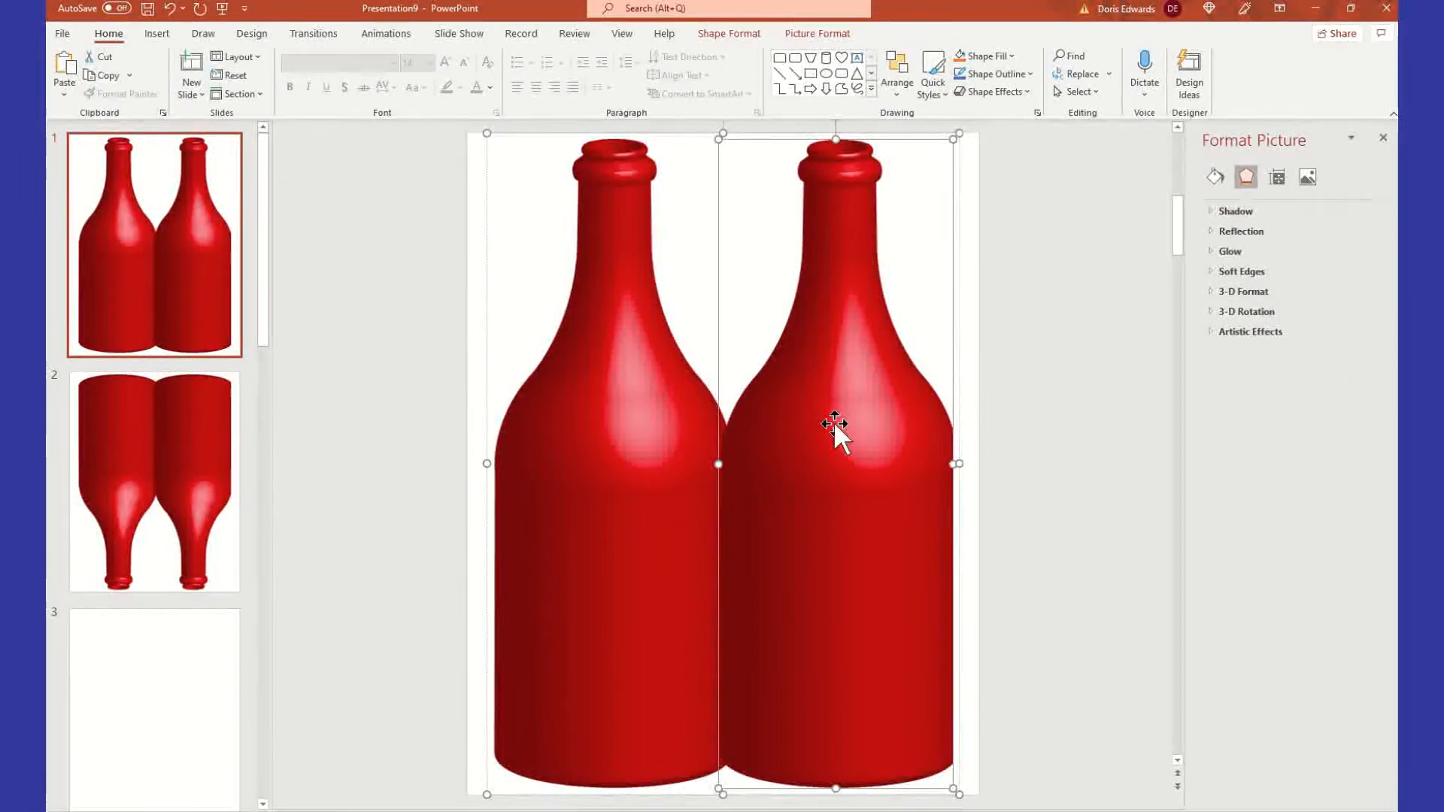
left_click(636, 353)
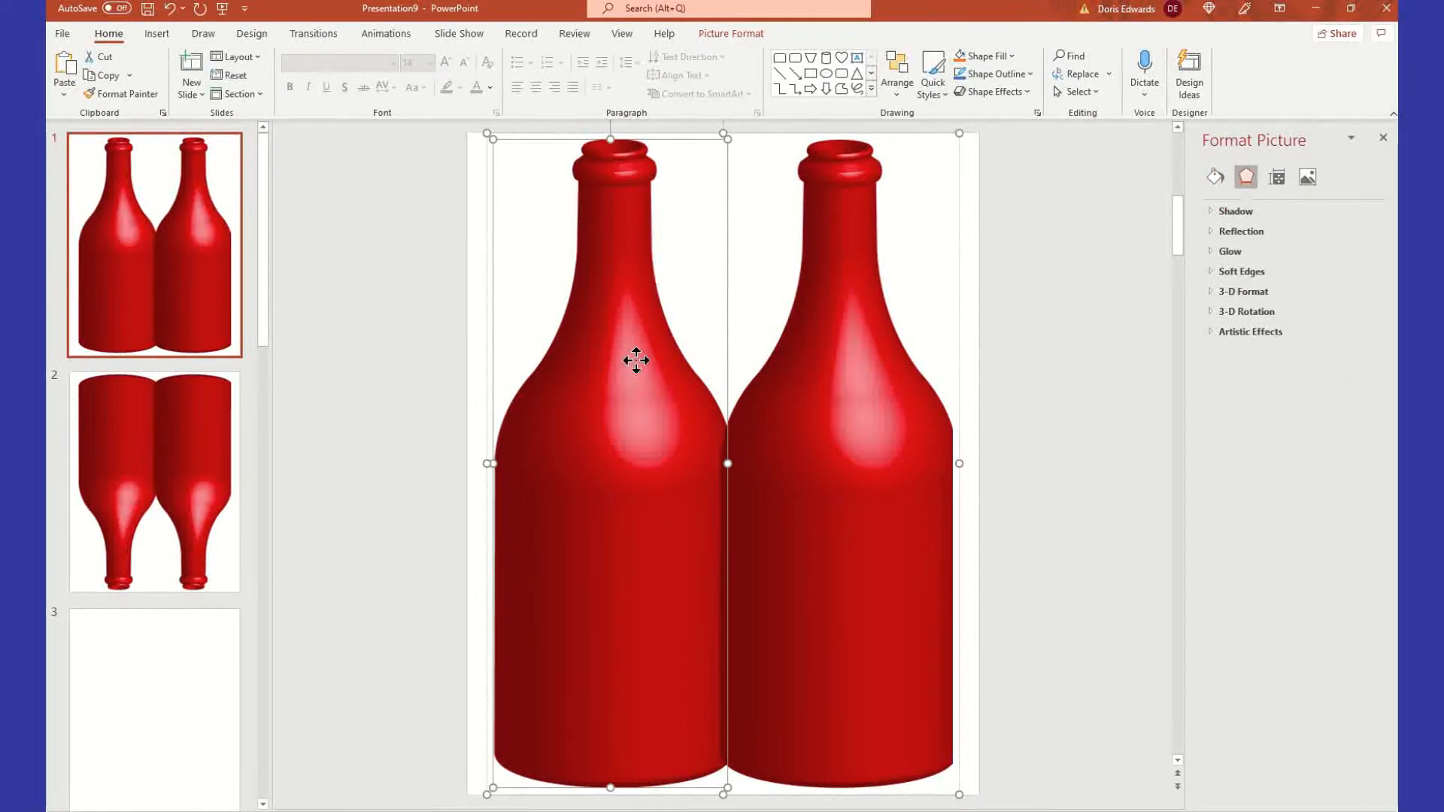
left_click(179, 436)
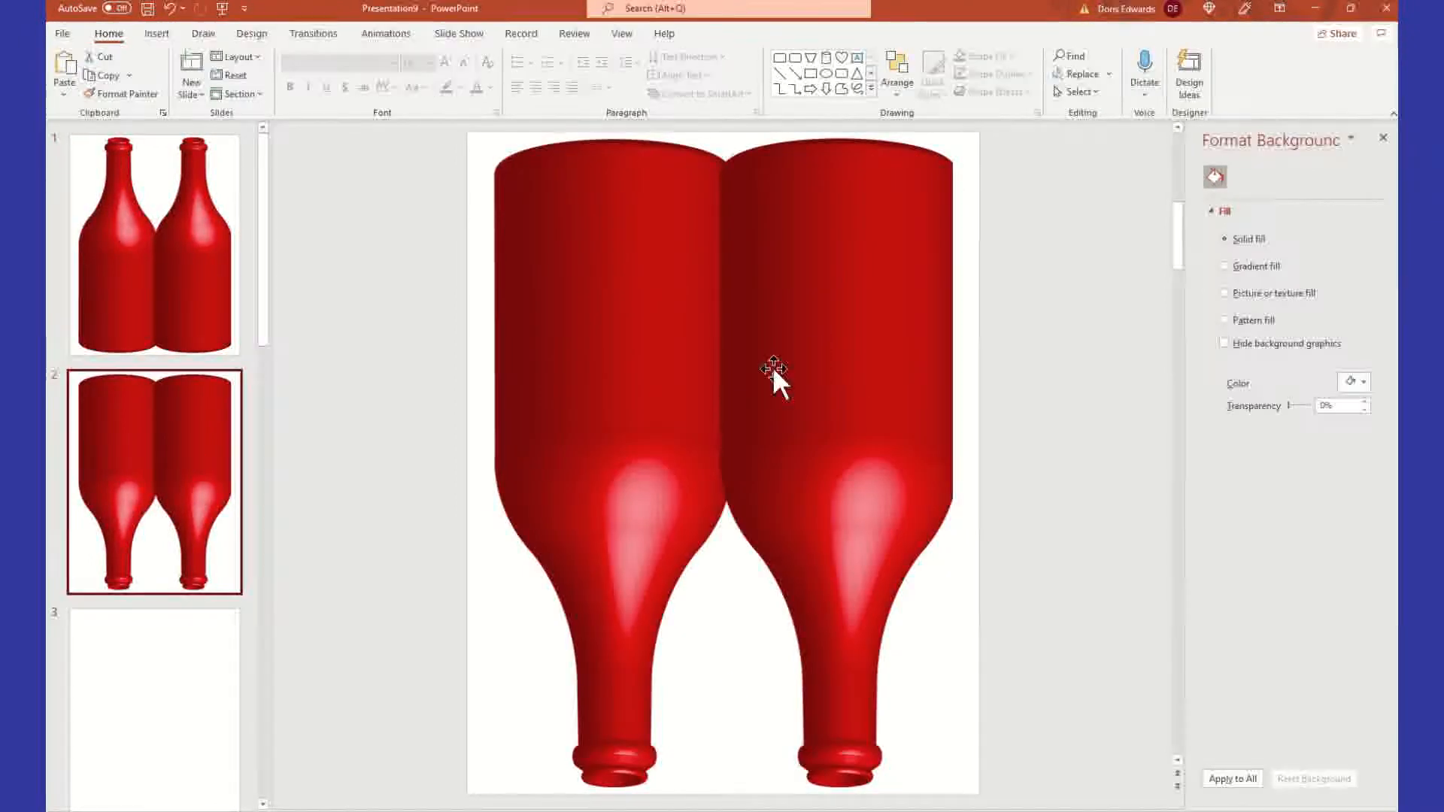
left_click(547, 252)
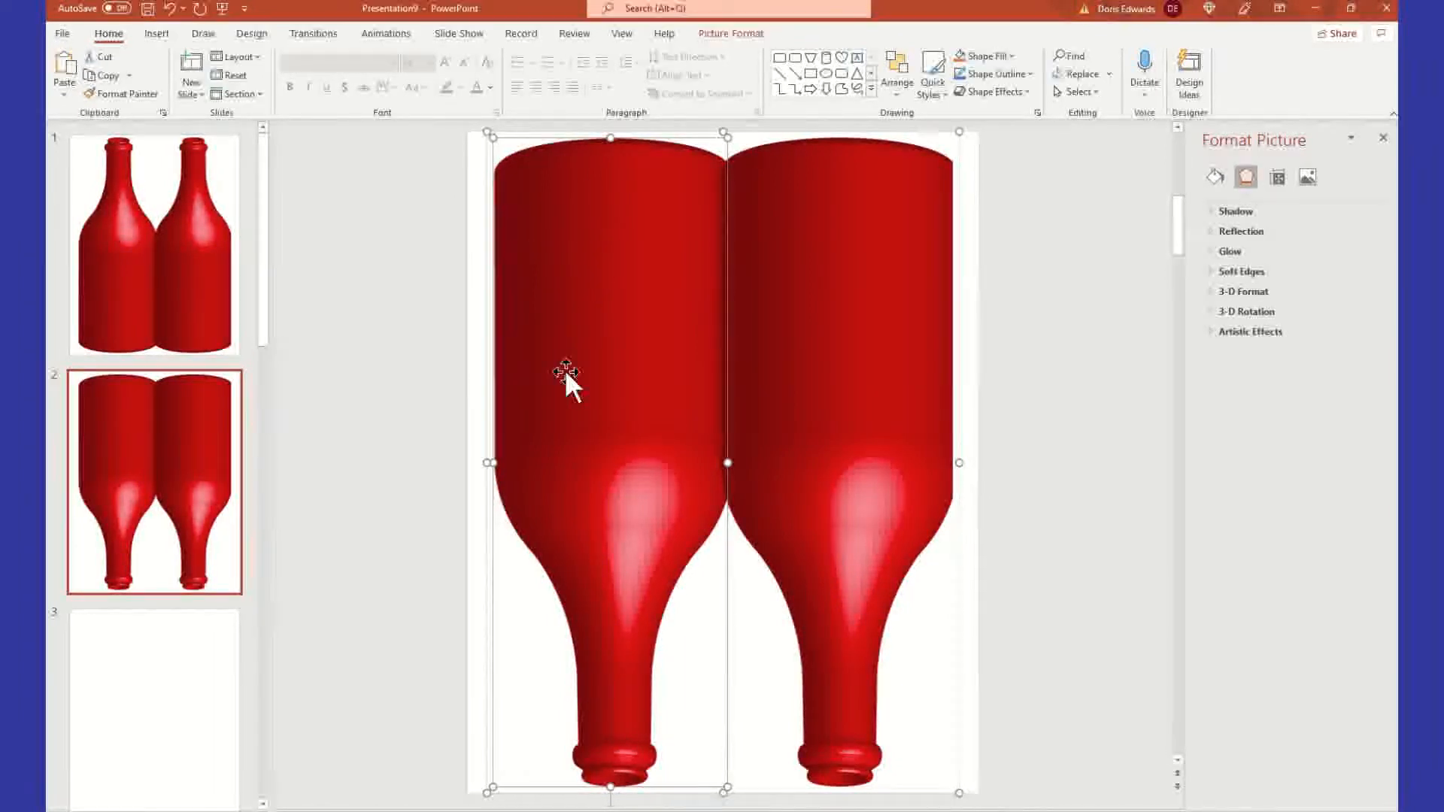
left_click_drag(870, 212, 849, 214)
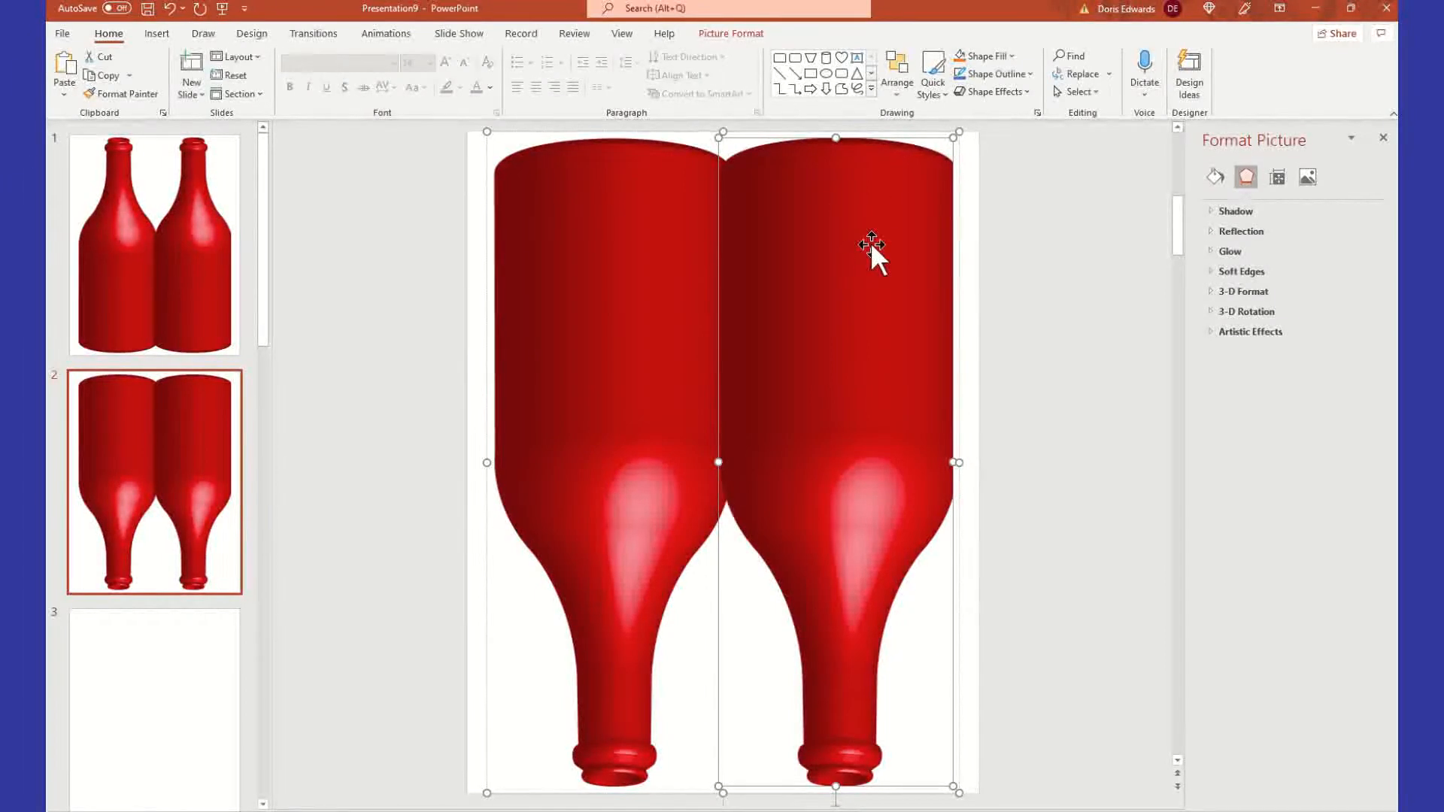
Draw a rounded rectangle about 3.13" wide and 2.49" high on slide 1's right bottle and fill it with white
left_click(221, 318)
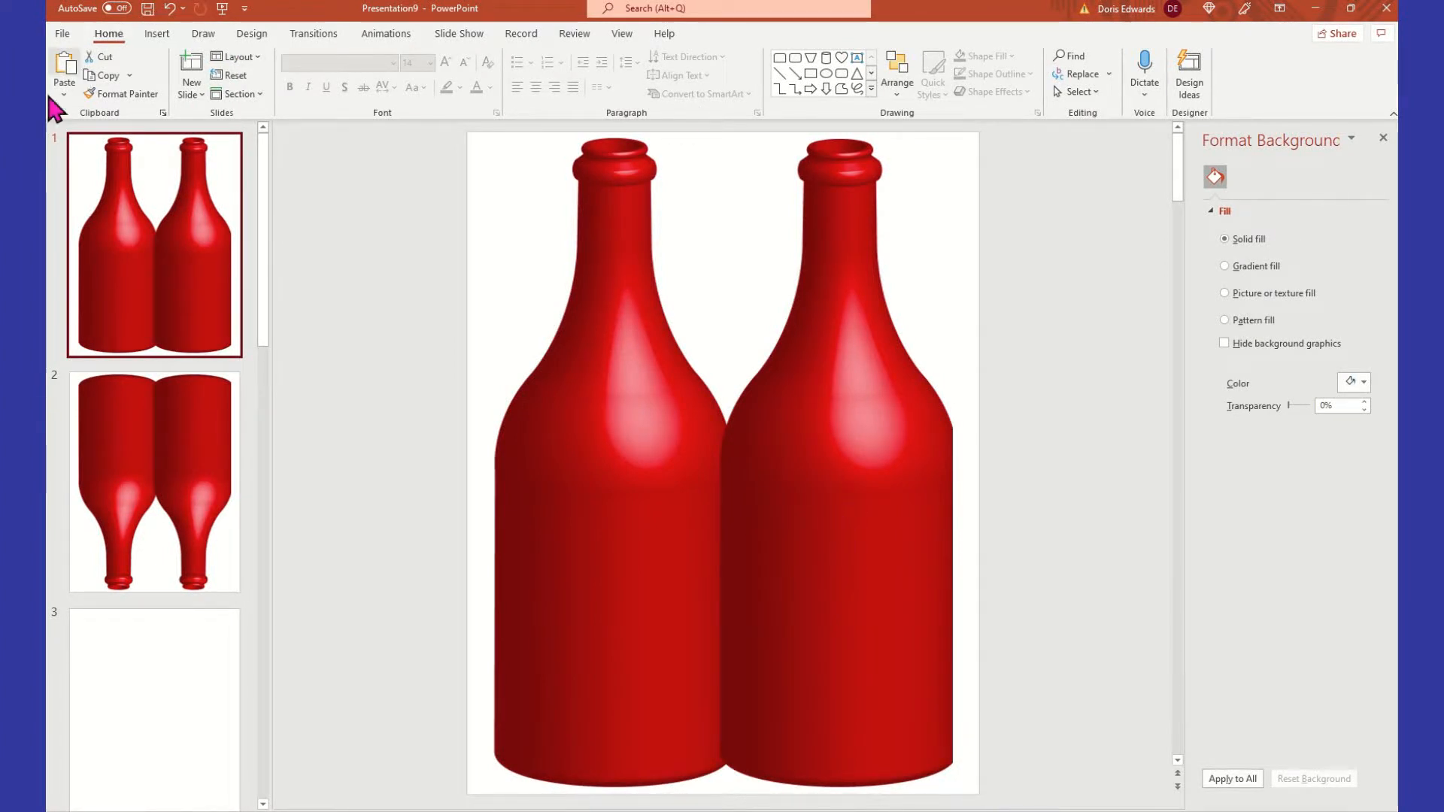
left_click(151, 34)
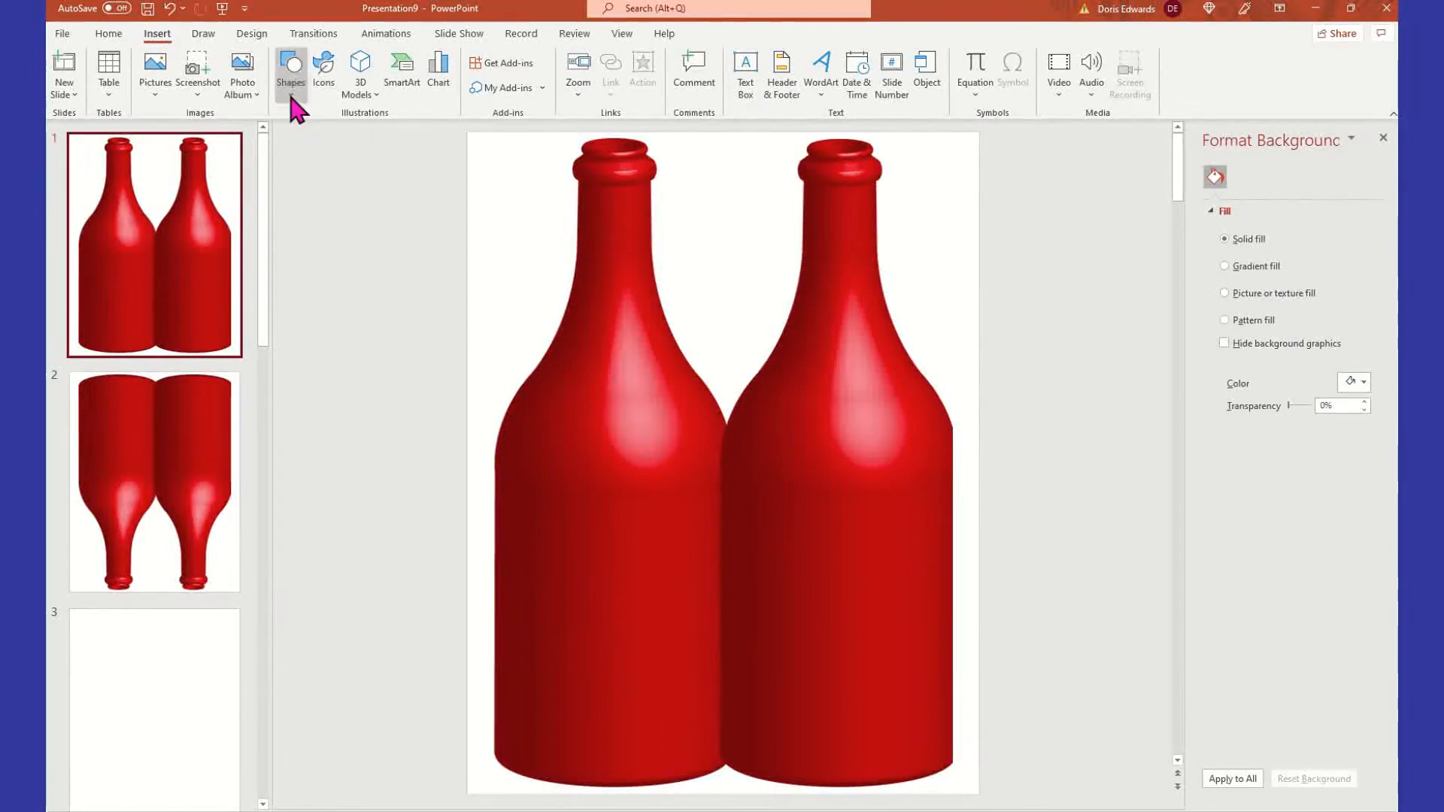
left_click(295, 109)
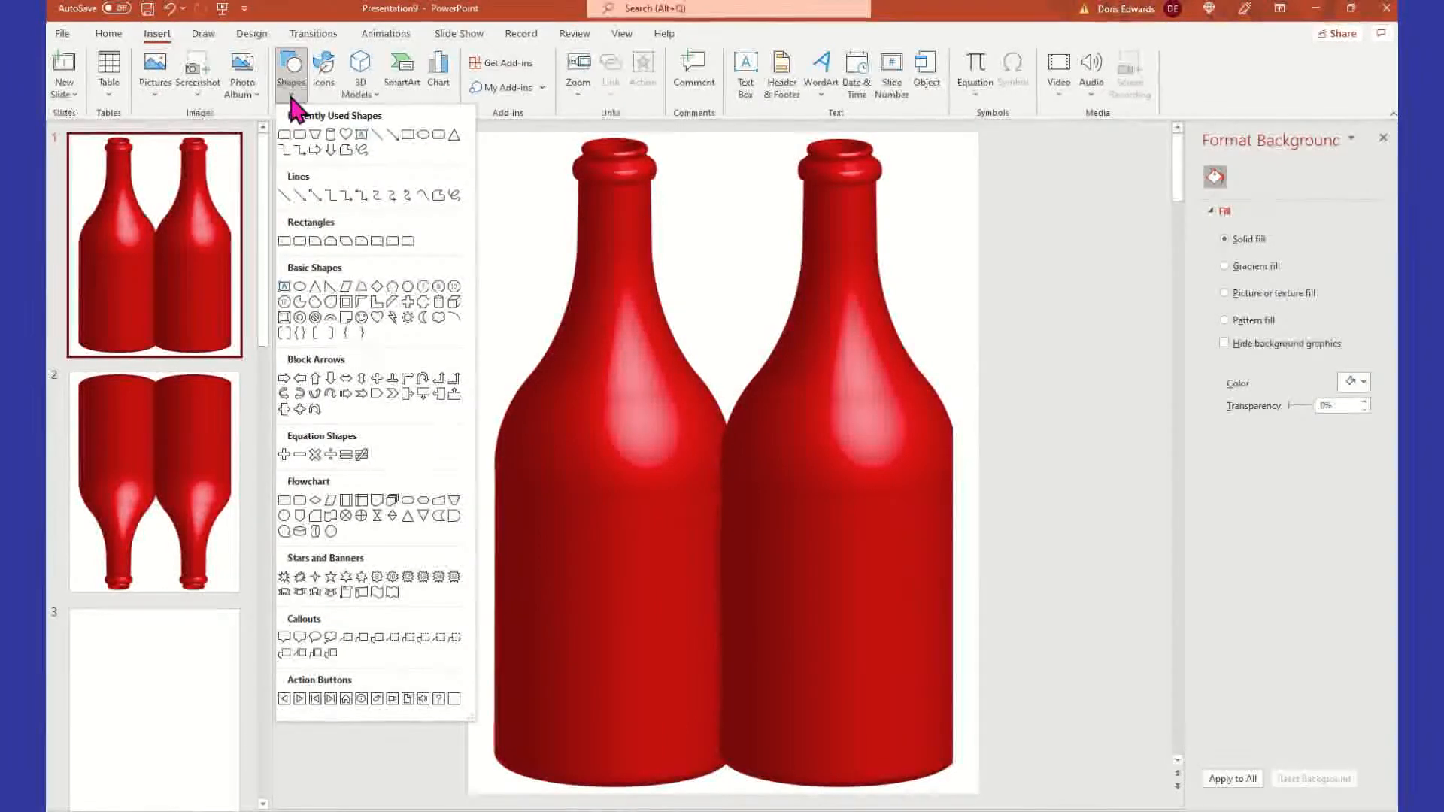
left_click(440, 136)
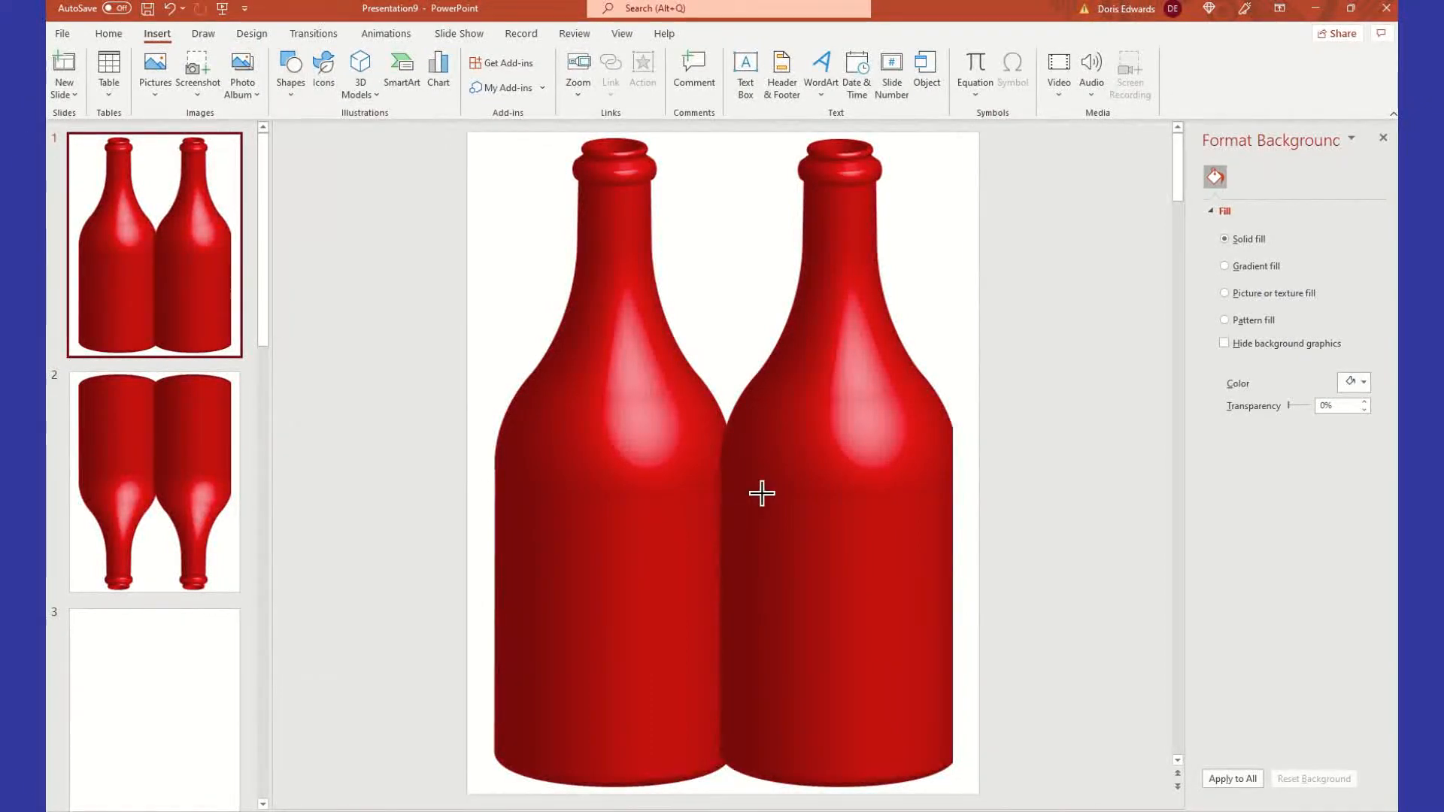
left_click_drag(749, 488, 937, 637)
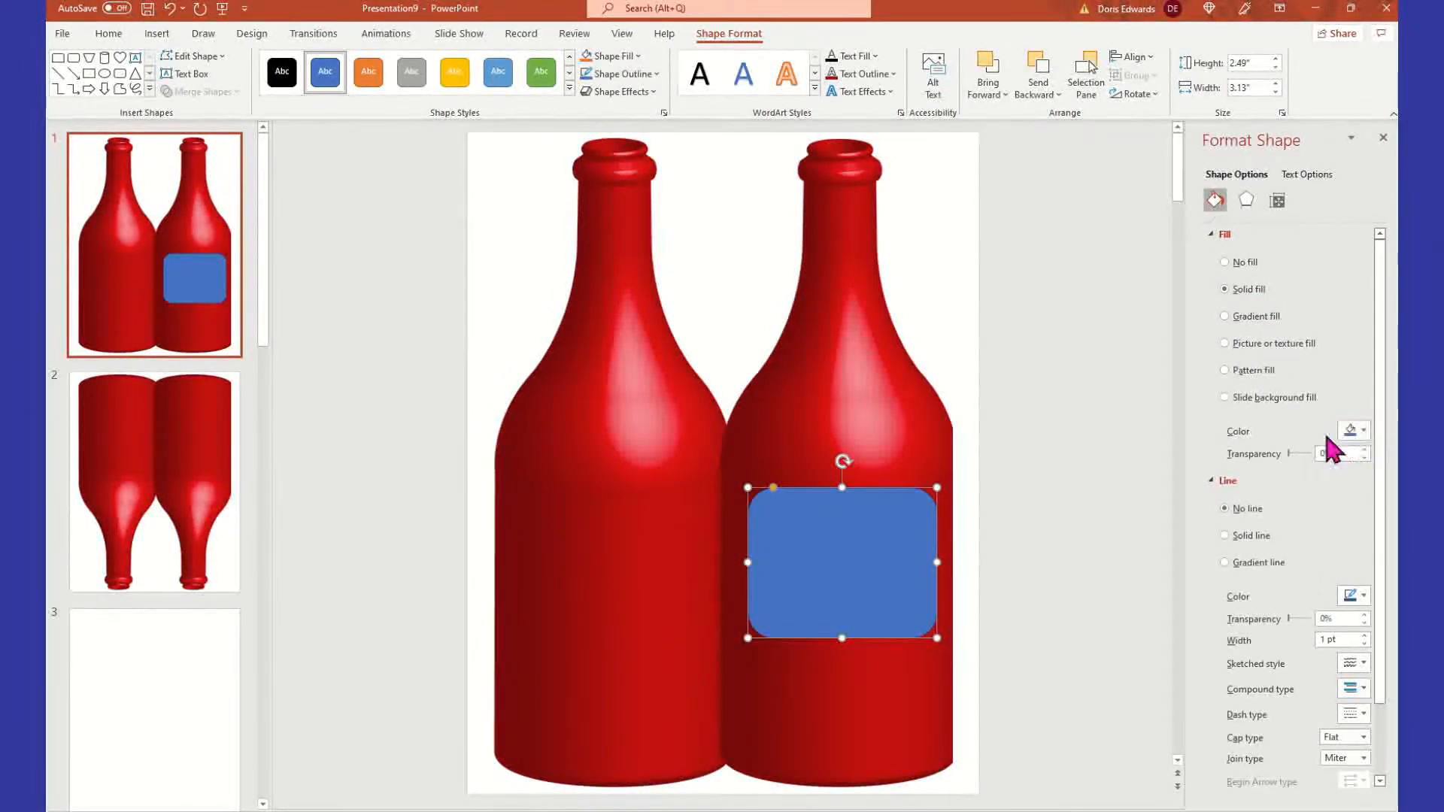
left_click(1363, 432)
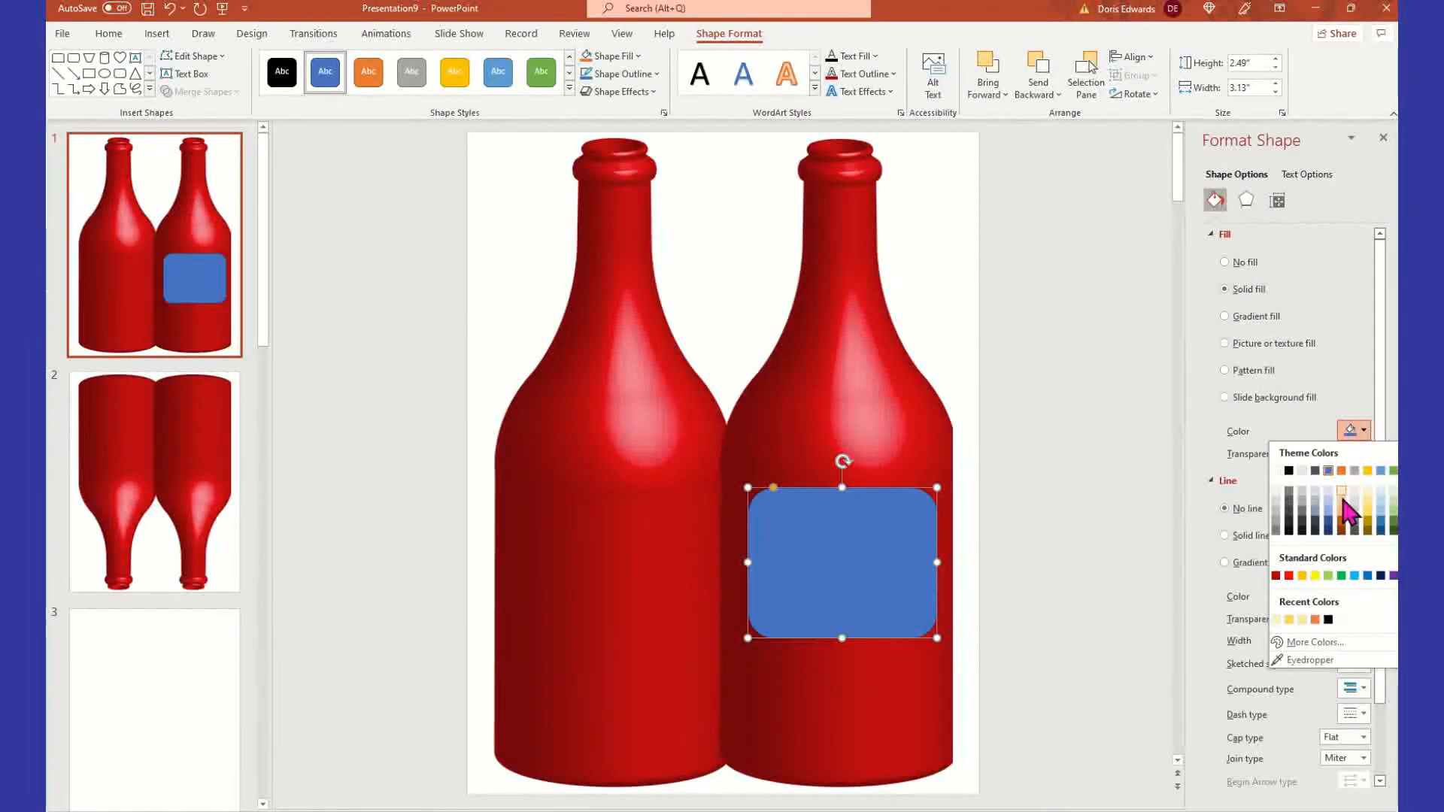
left_click(1276, 471)
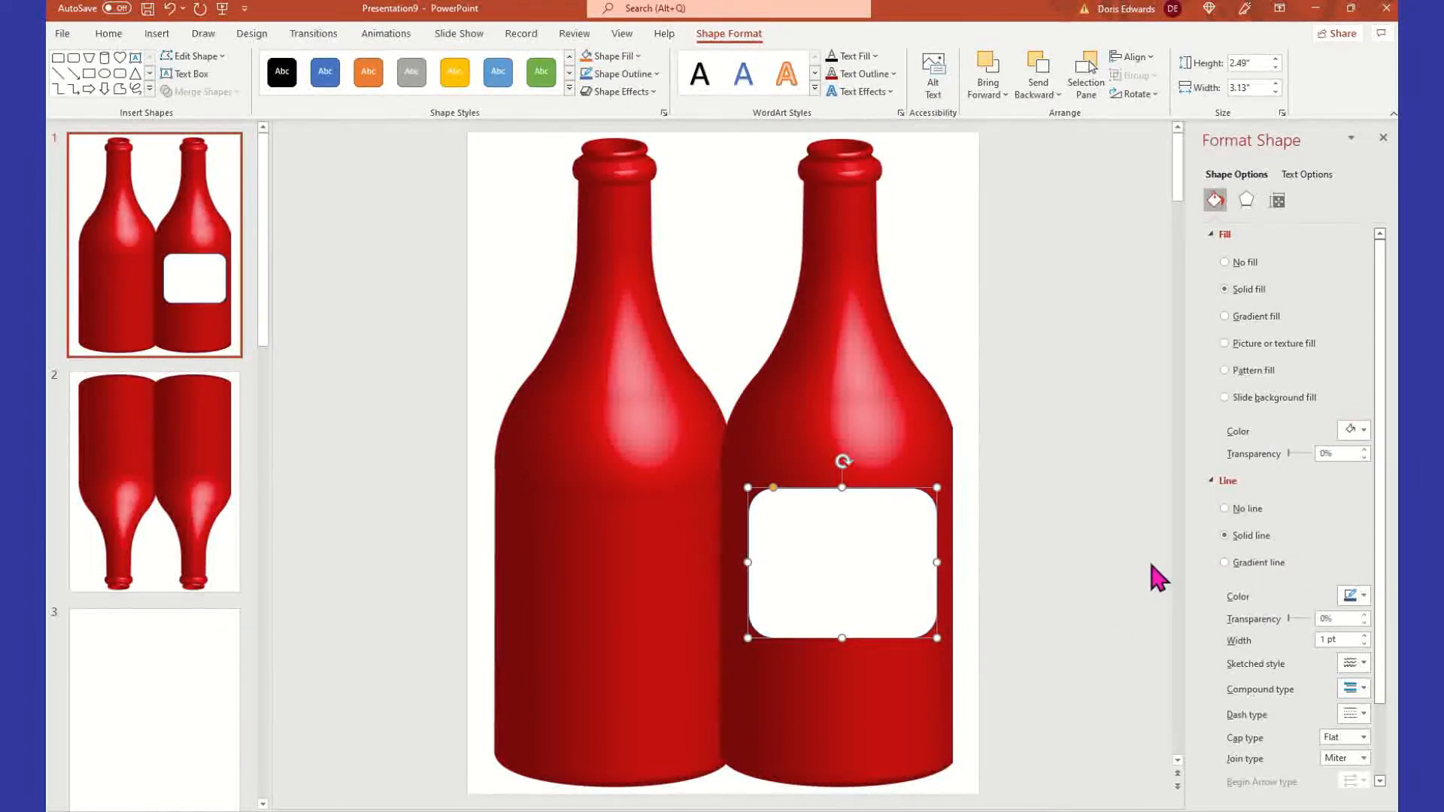
Enter the text "Be My ValenWINE" in the white rounded label and set its font color to red
left_click(897, 650)
left_click(895, 551)
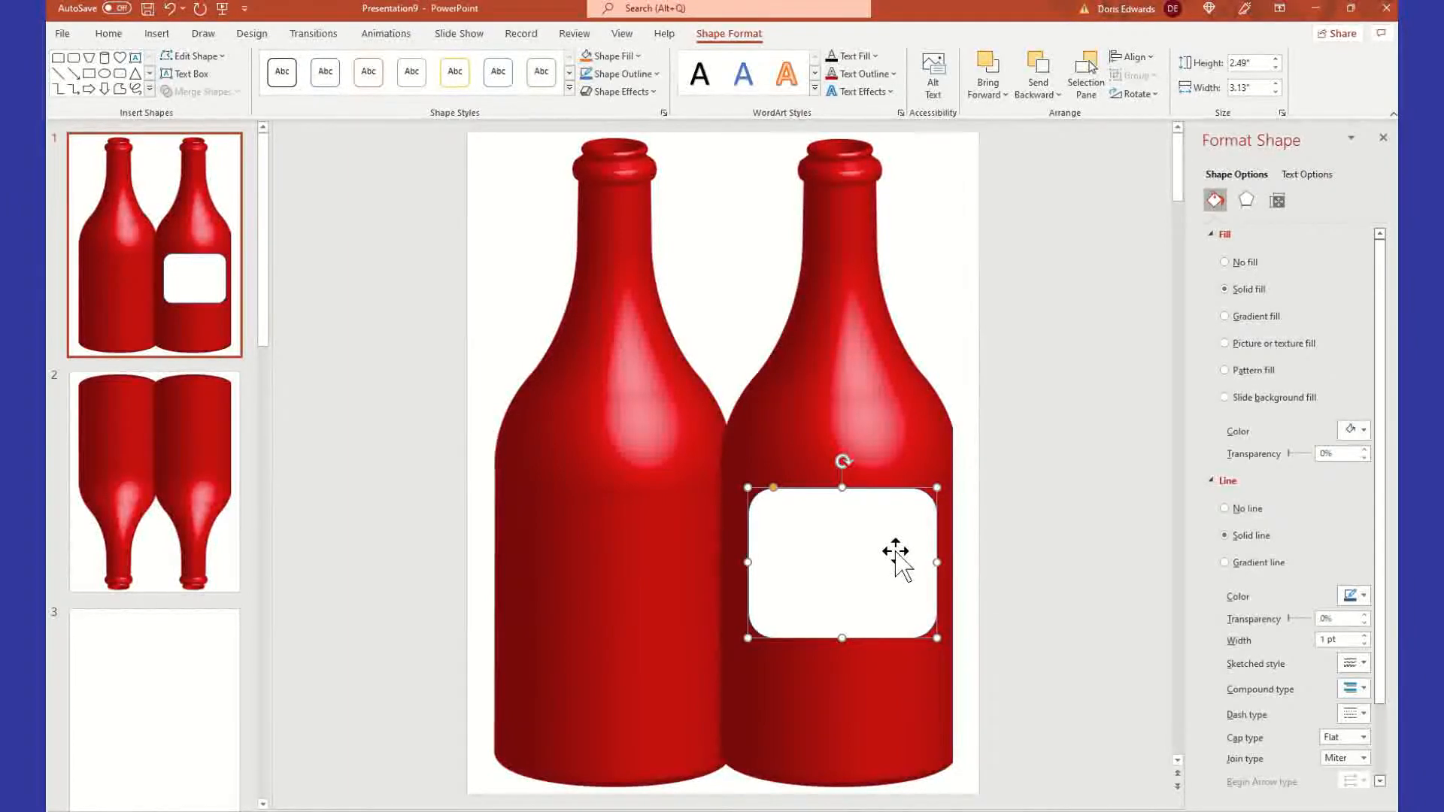
key("Tab")
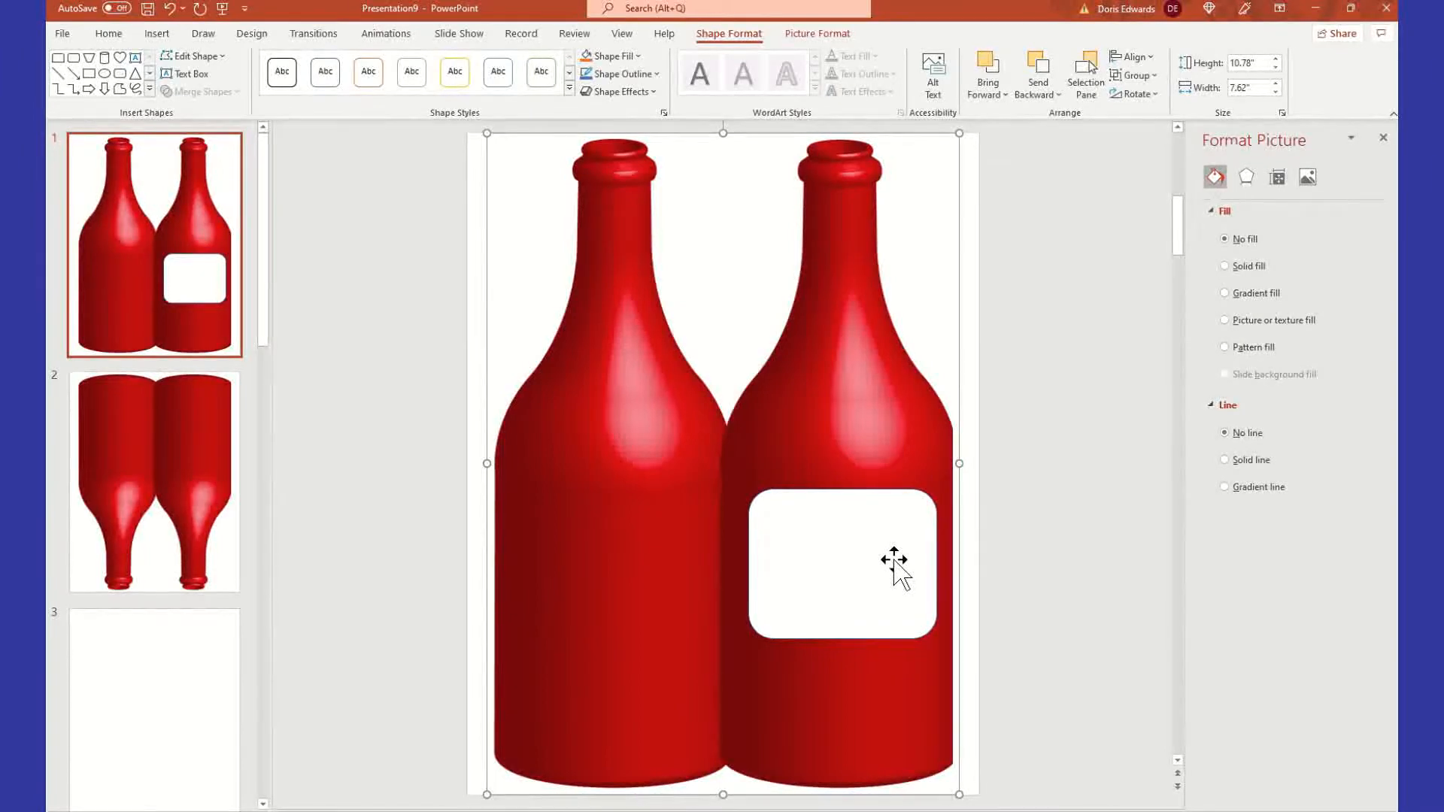
key("Tab")
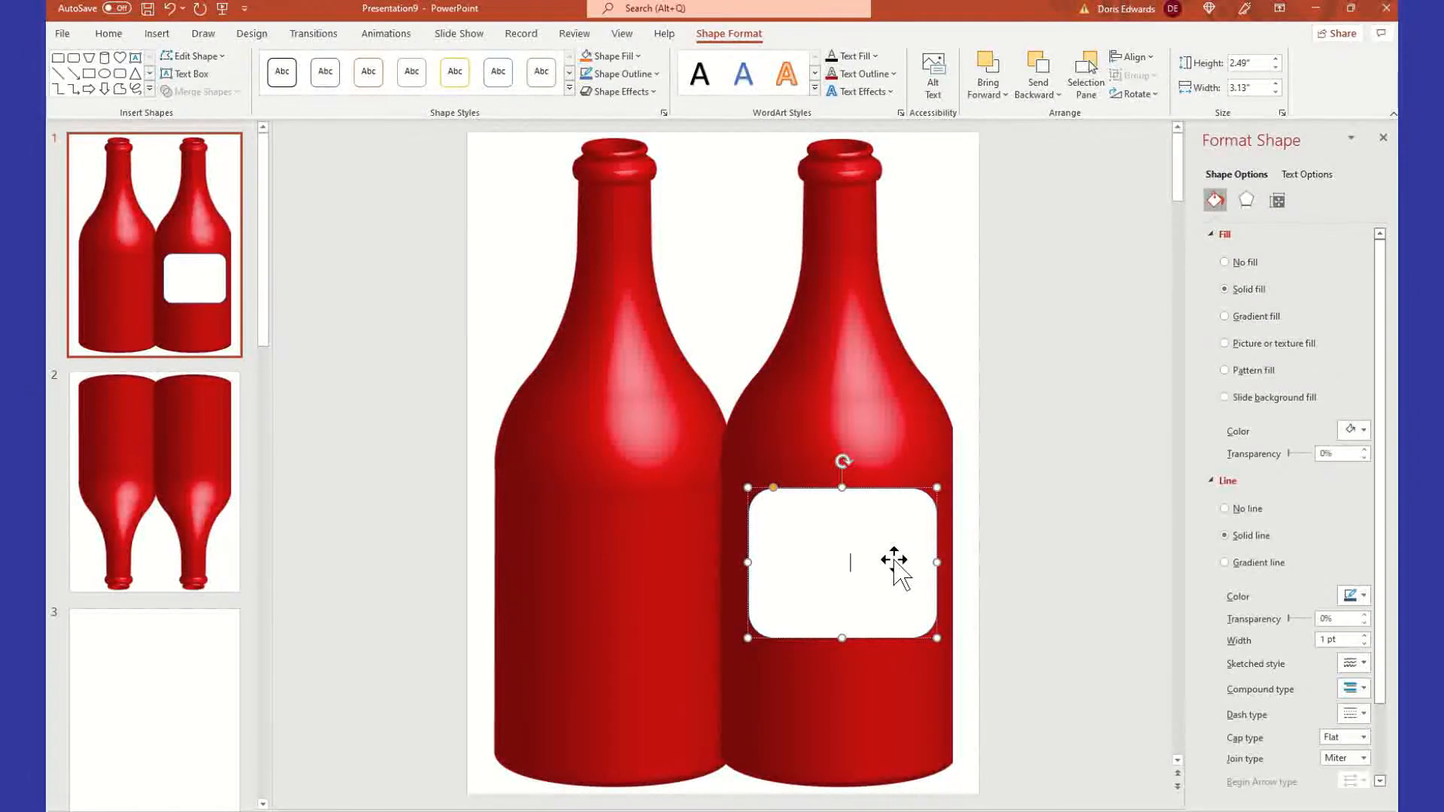
type("ppy Father's D")
left_click(109, 35)
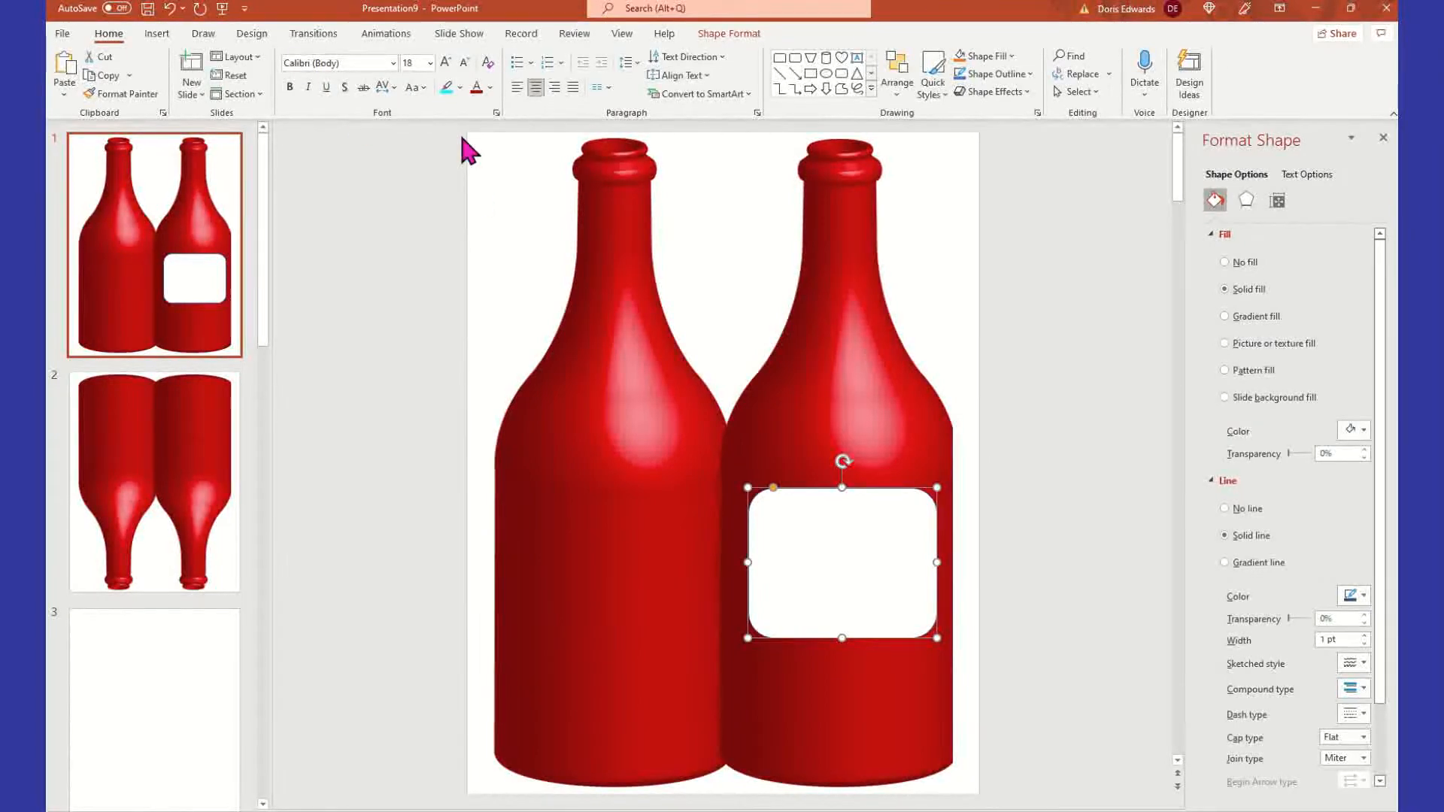
left_click(490, 88)
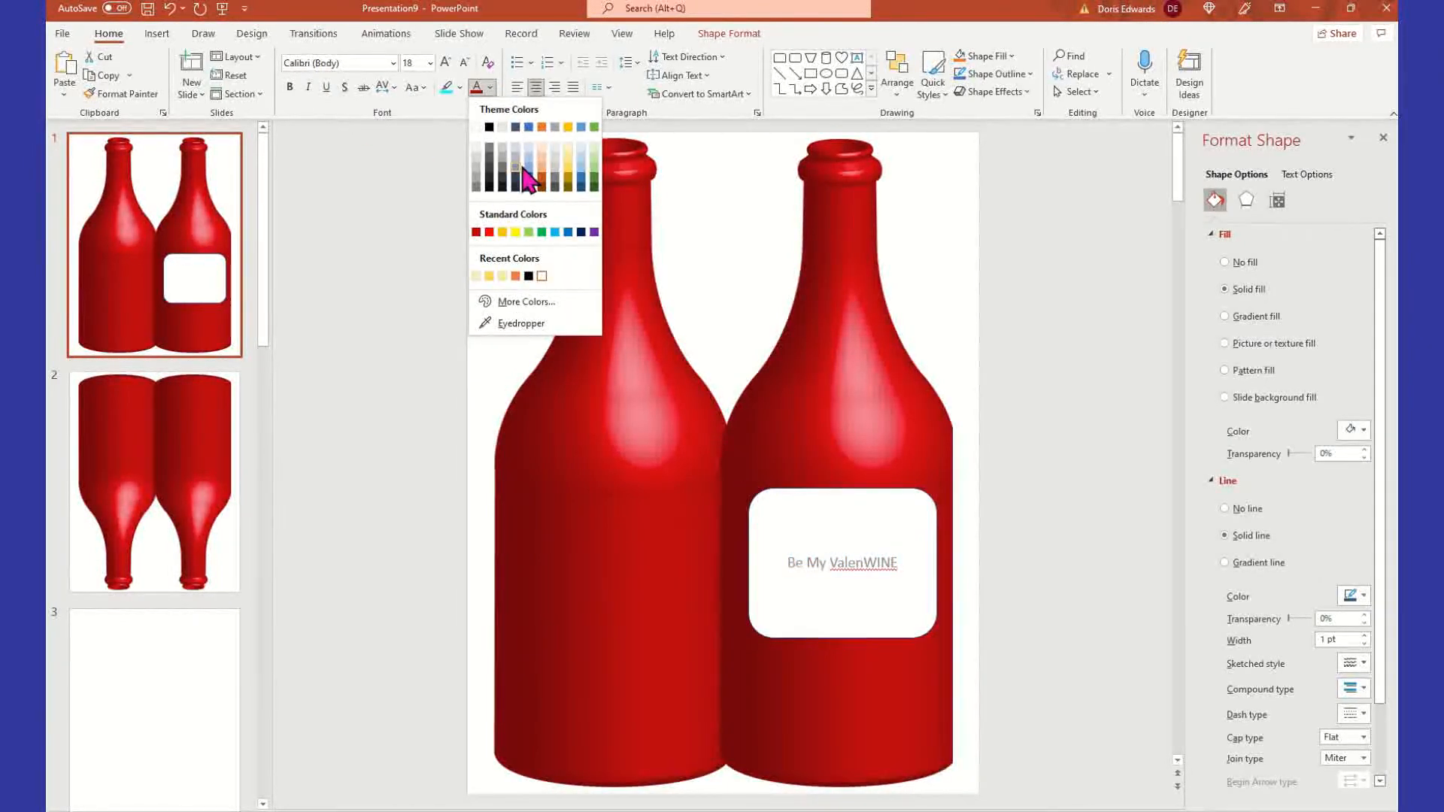
left_click(487, 233)
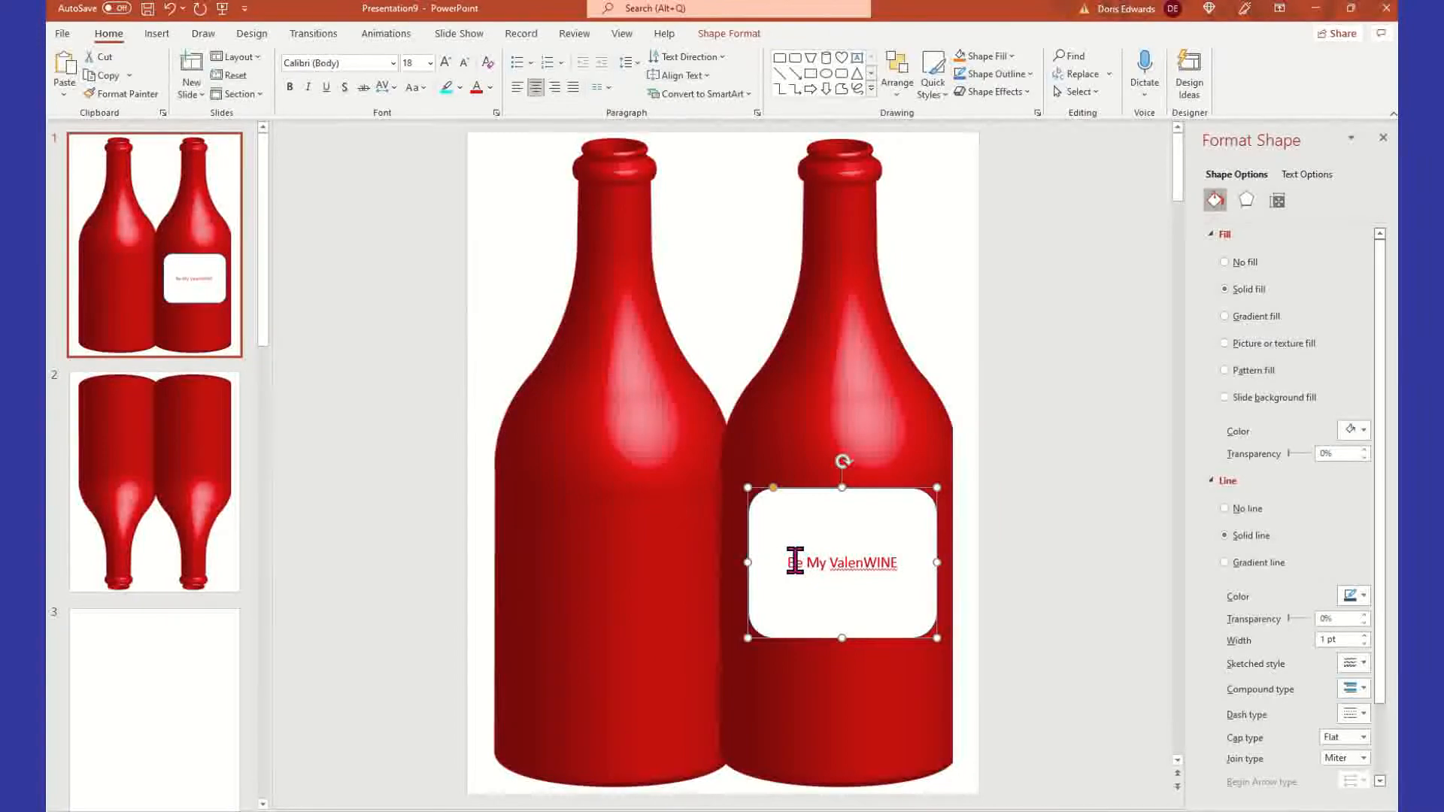
Change the font of the "Be My ValenWINE" label text to Bradley Hand ITC
left_click_drag(789, 563, 900, 563)
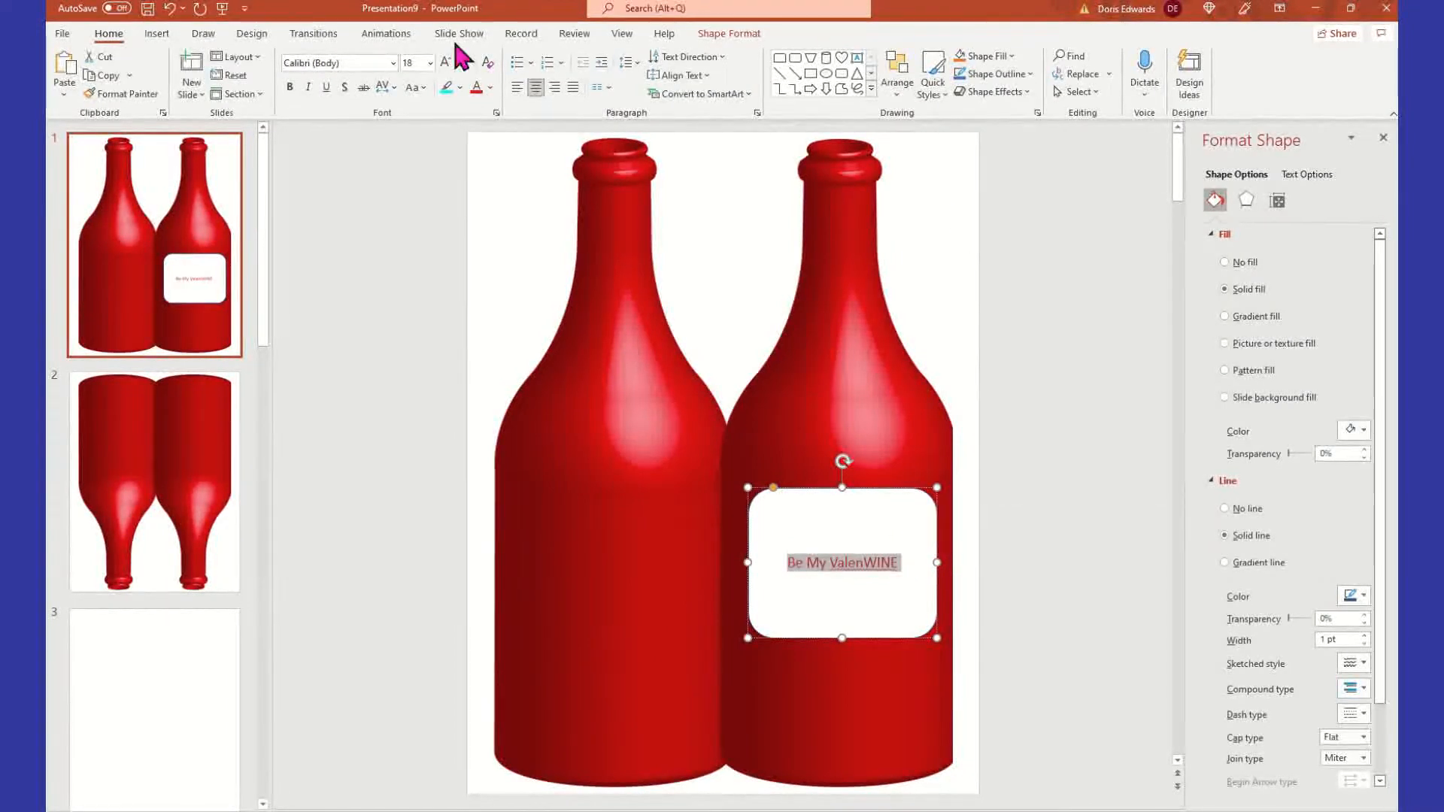
left_click(392, 63)
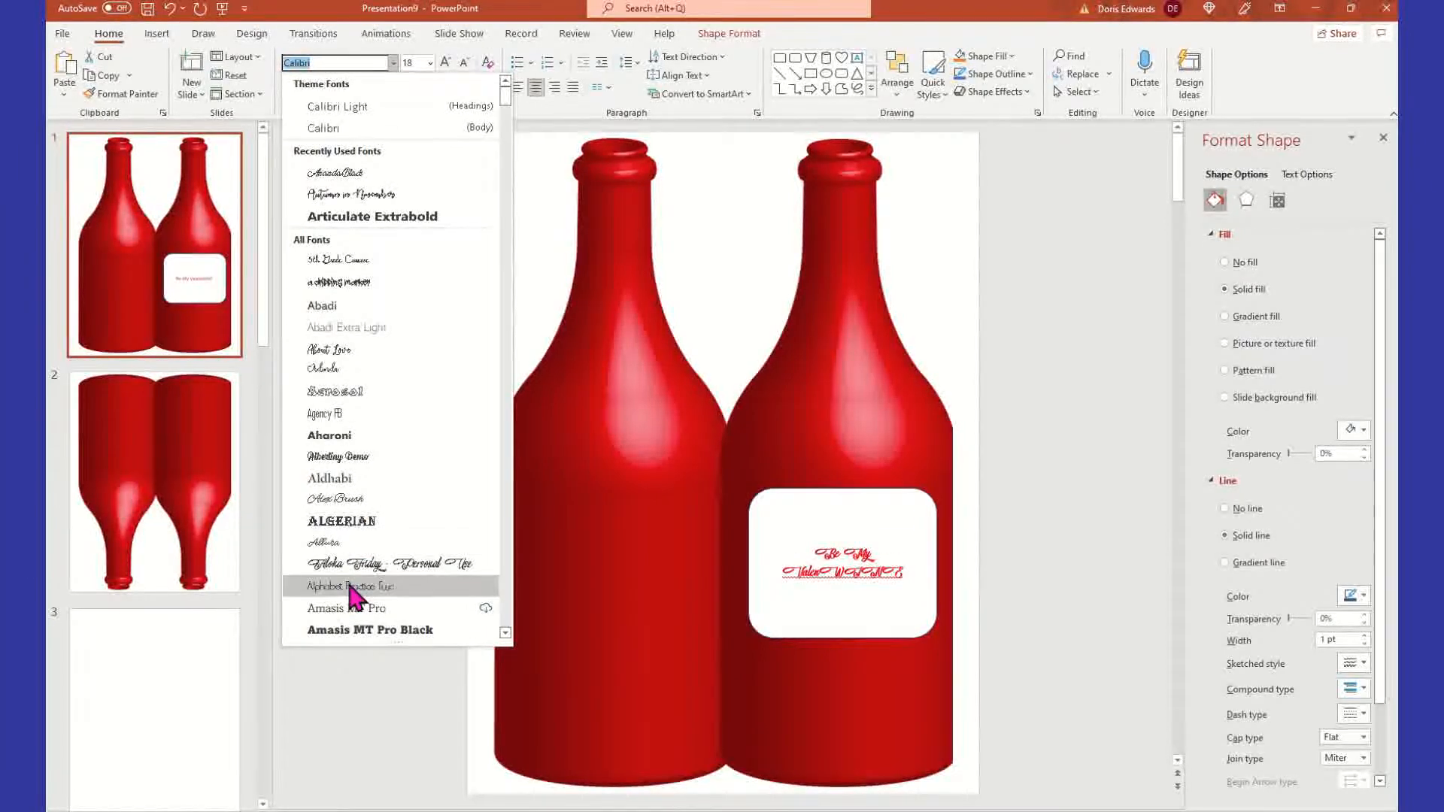
scroll(354, 594, "down", 3)
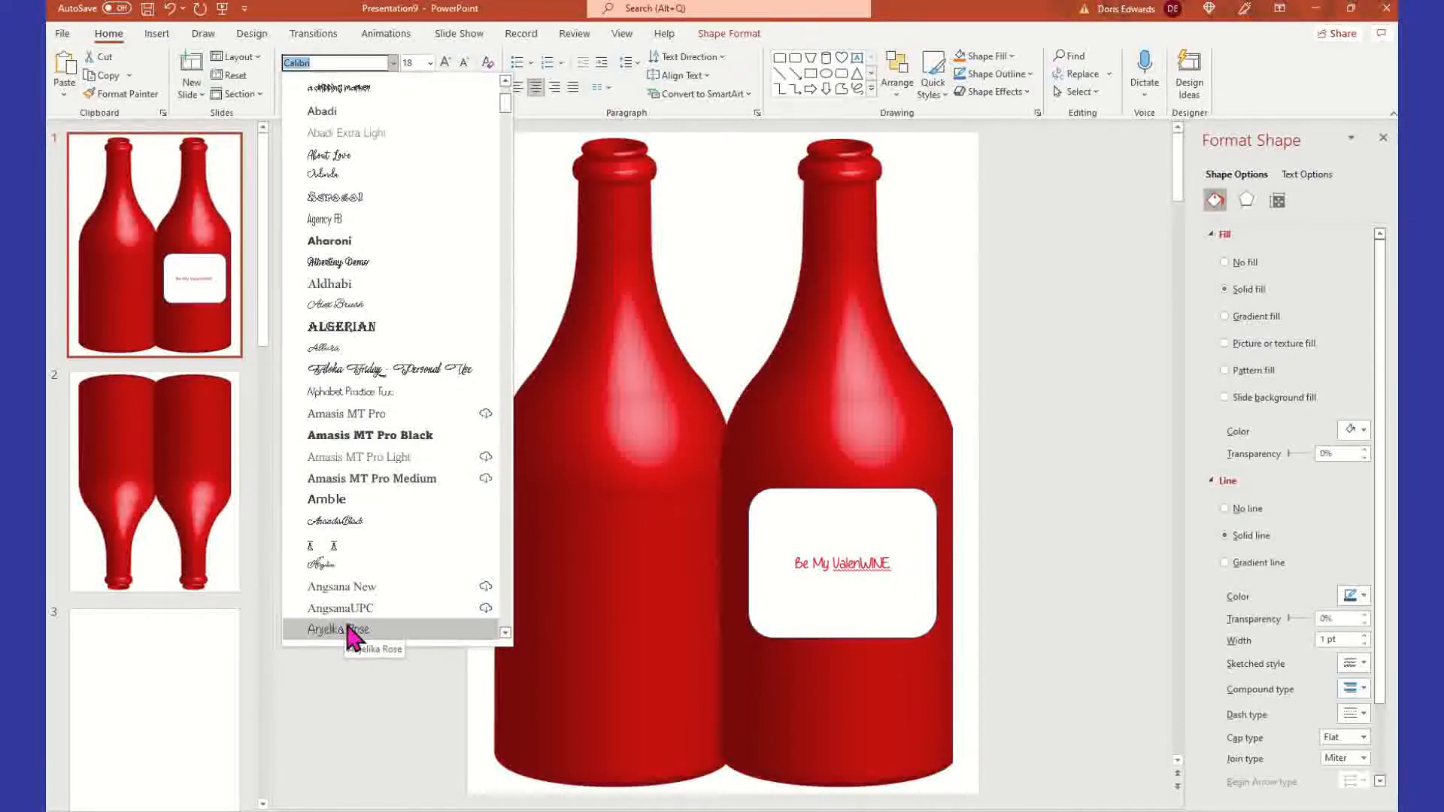
scroll(347, 636, "down", 3)
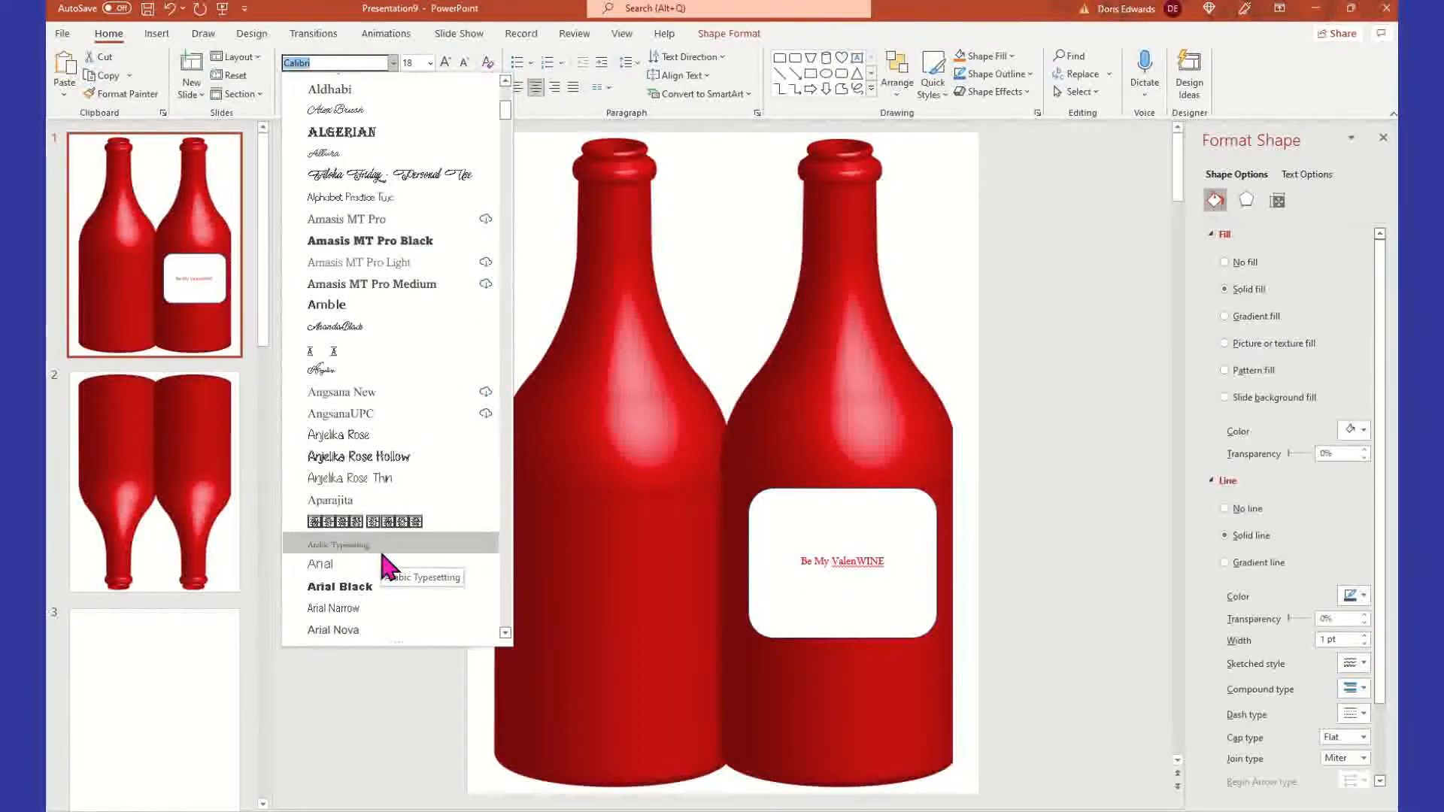
scroll(350, 590, "down", 2)
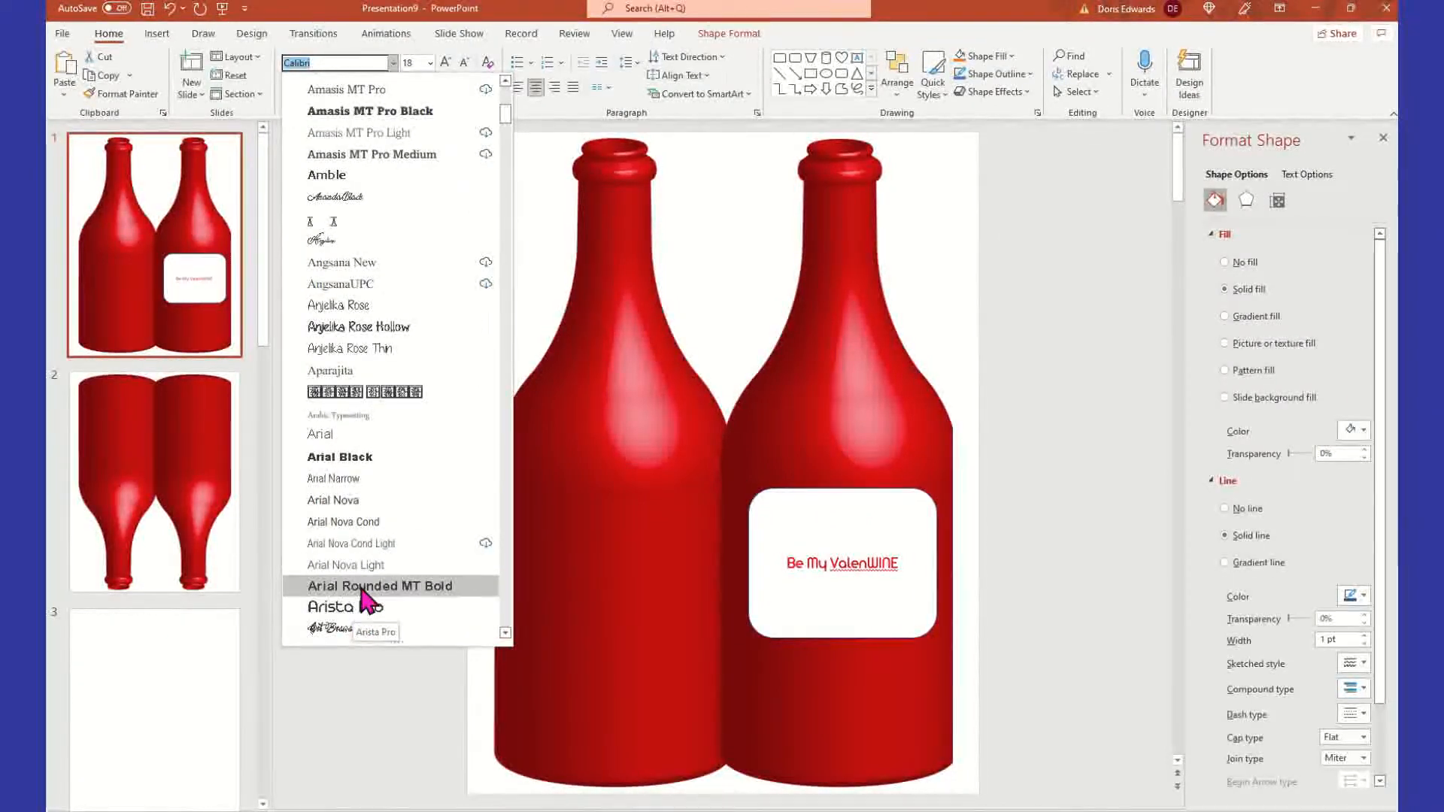
scroll(365, 601, "down", 7)
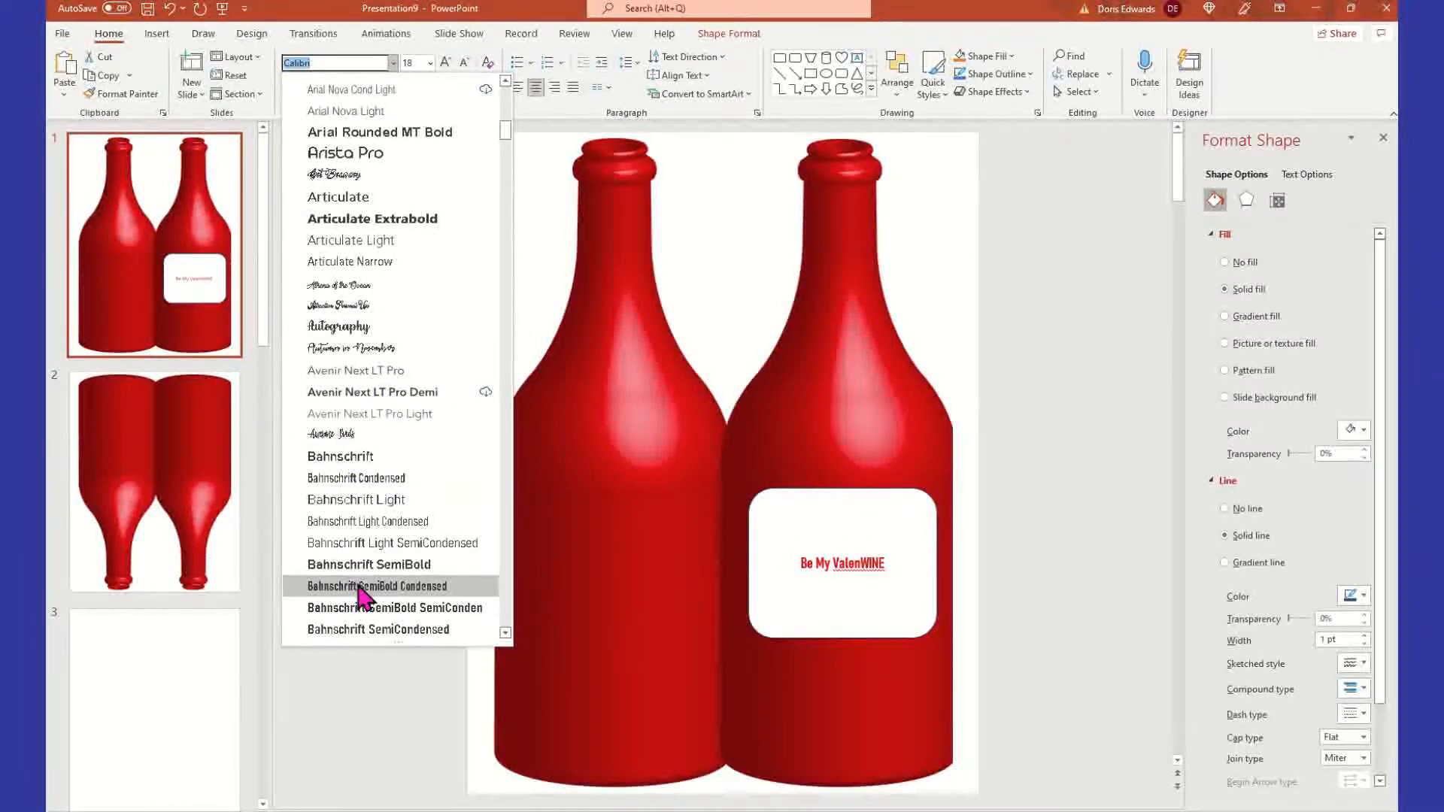
scroll(361, 597, "down", 4)
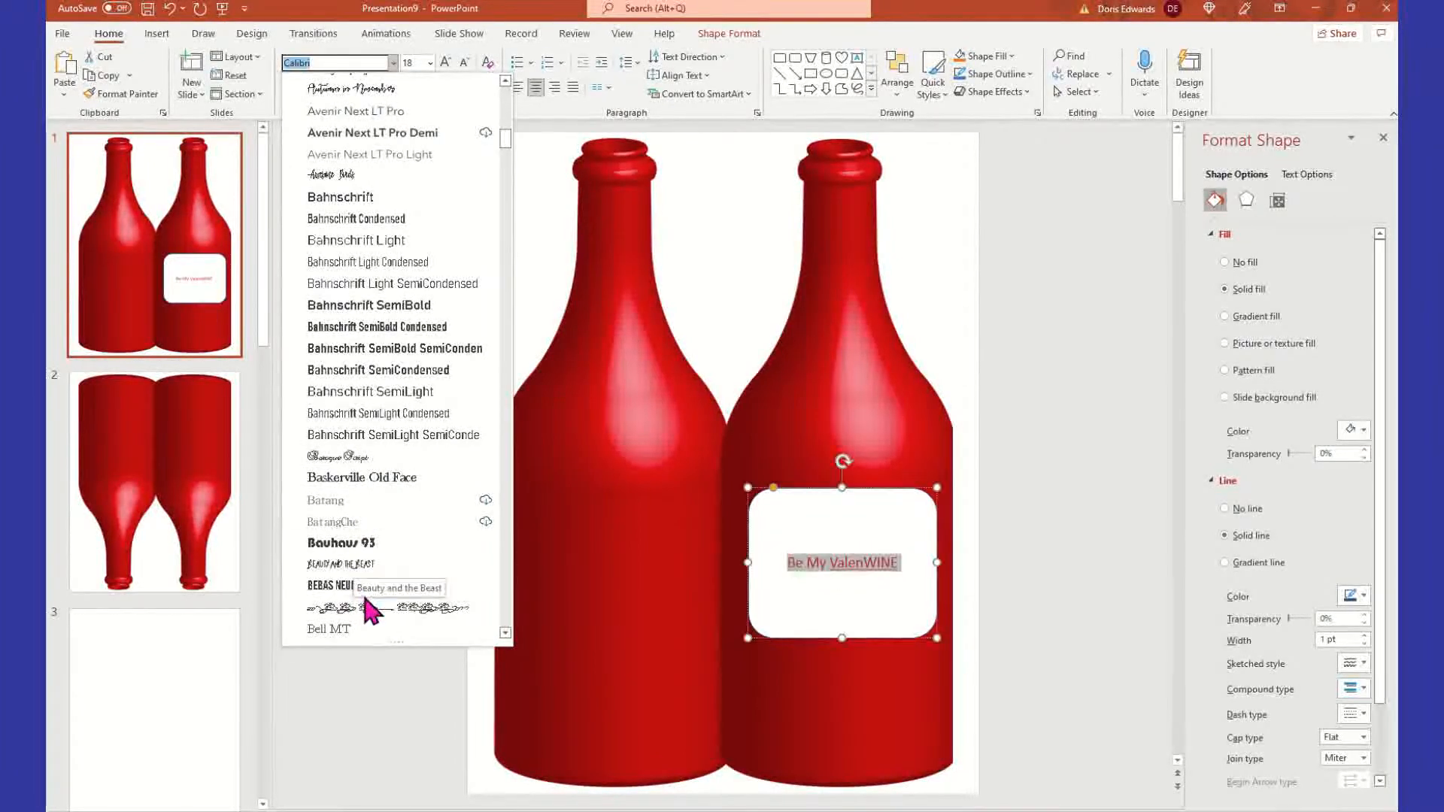
scroll(371, 612, "down", 4)
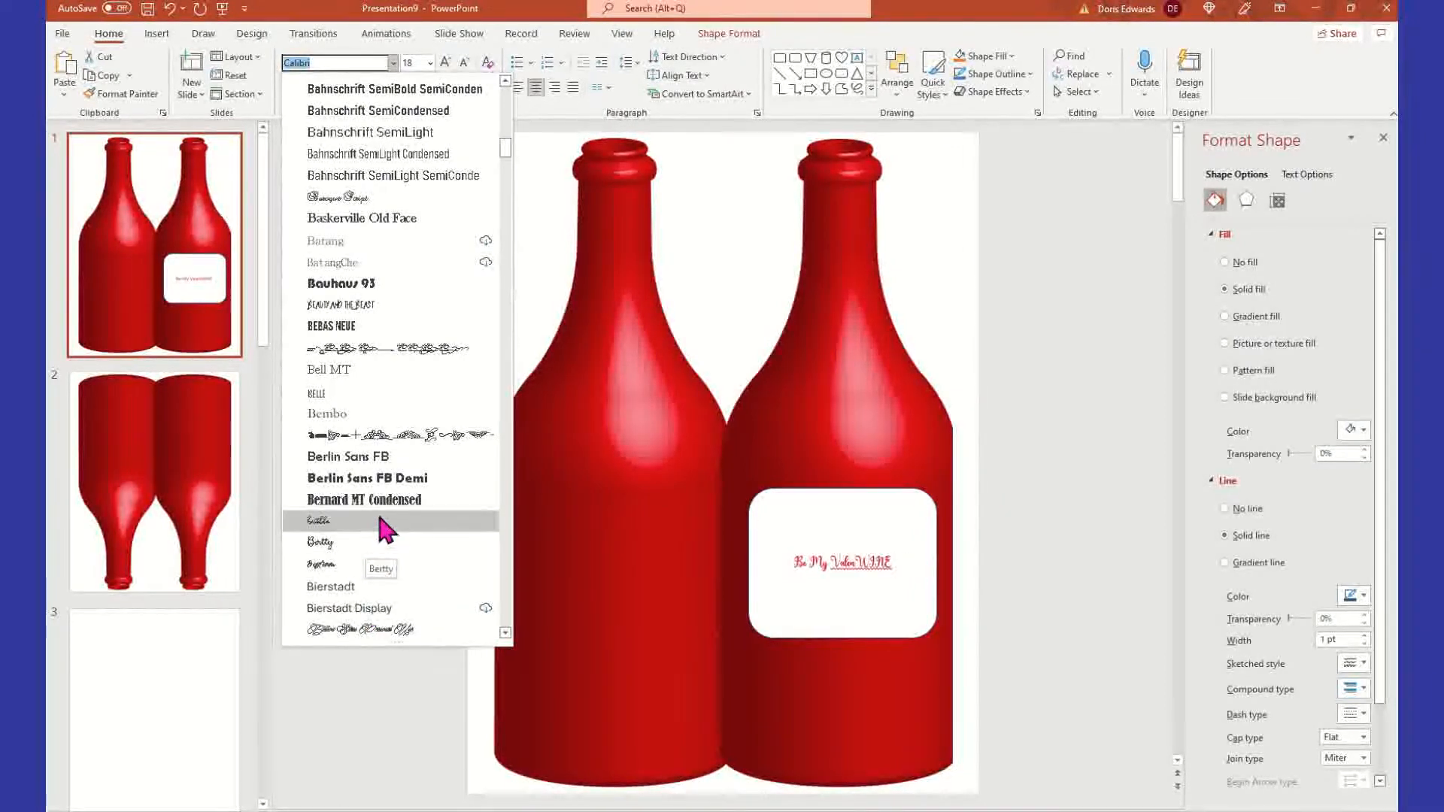
scroll(389, 518, "down", 5)
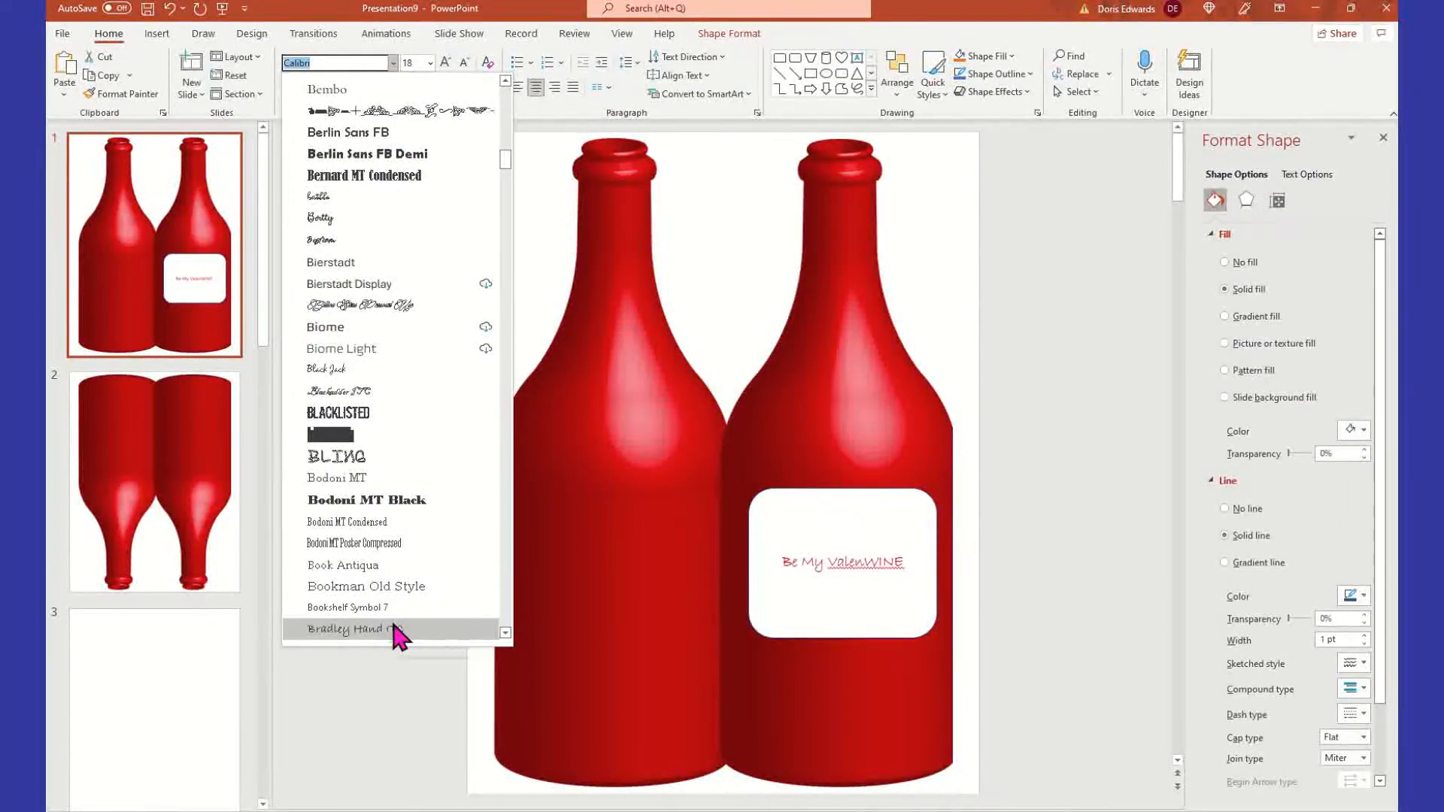
left_click(346, 629)
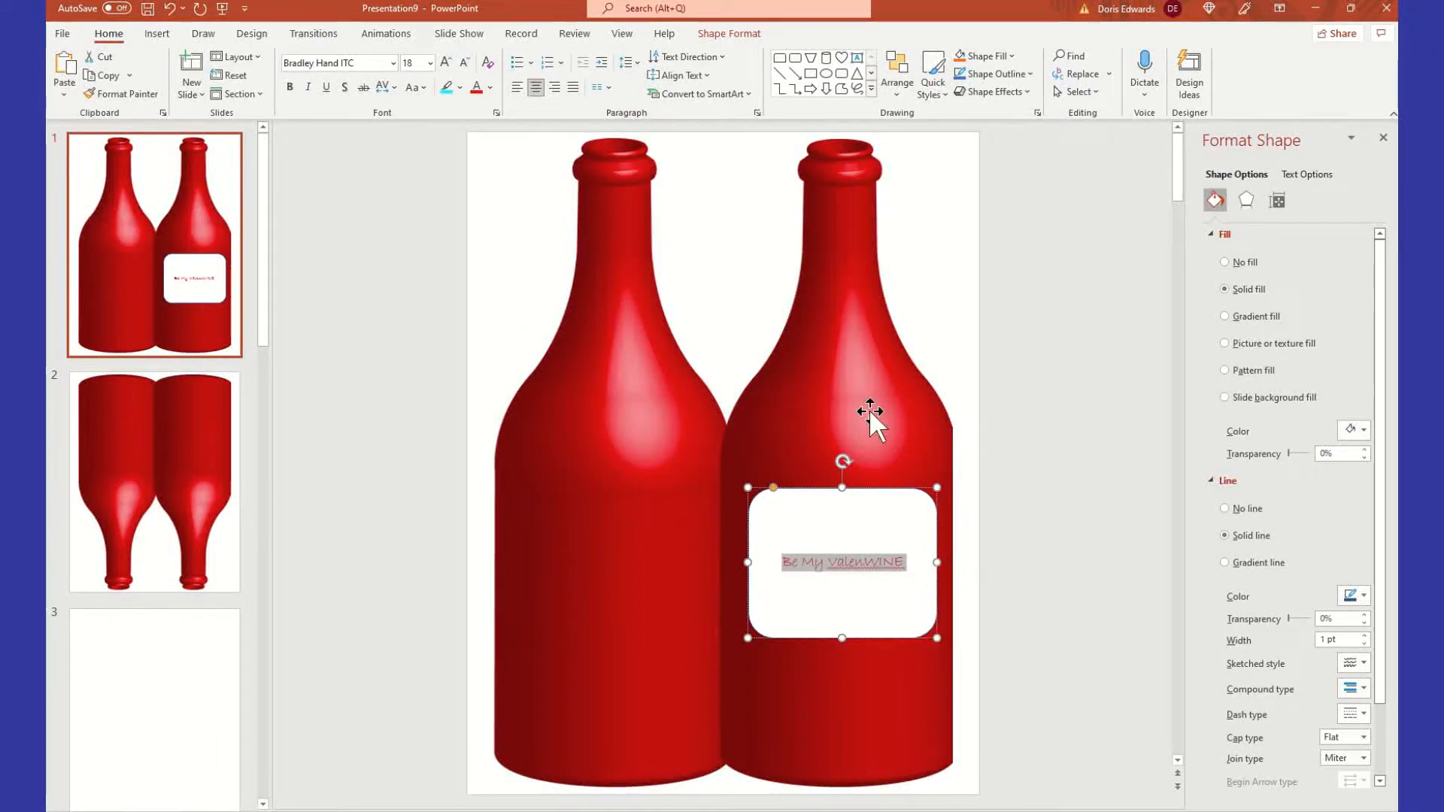
Make the label text bold and set its font size to 36
left_click(289, 86)
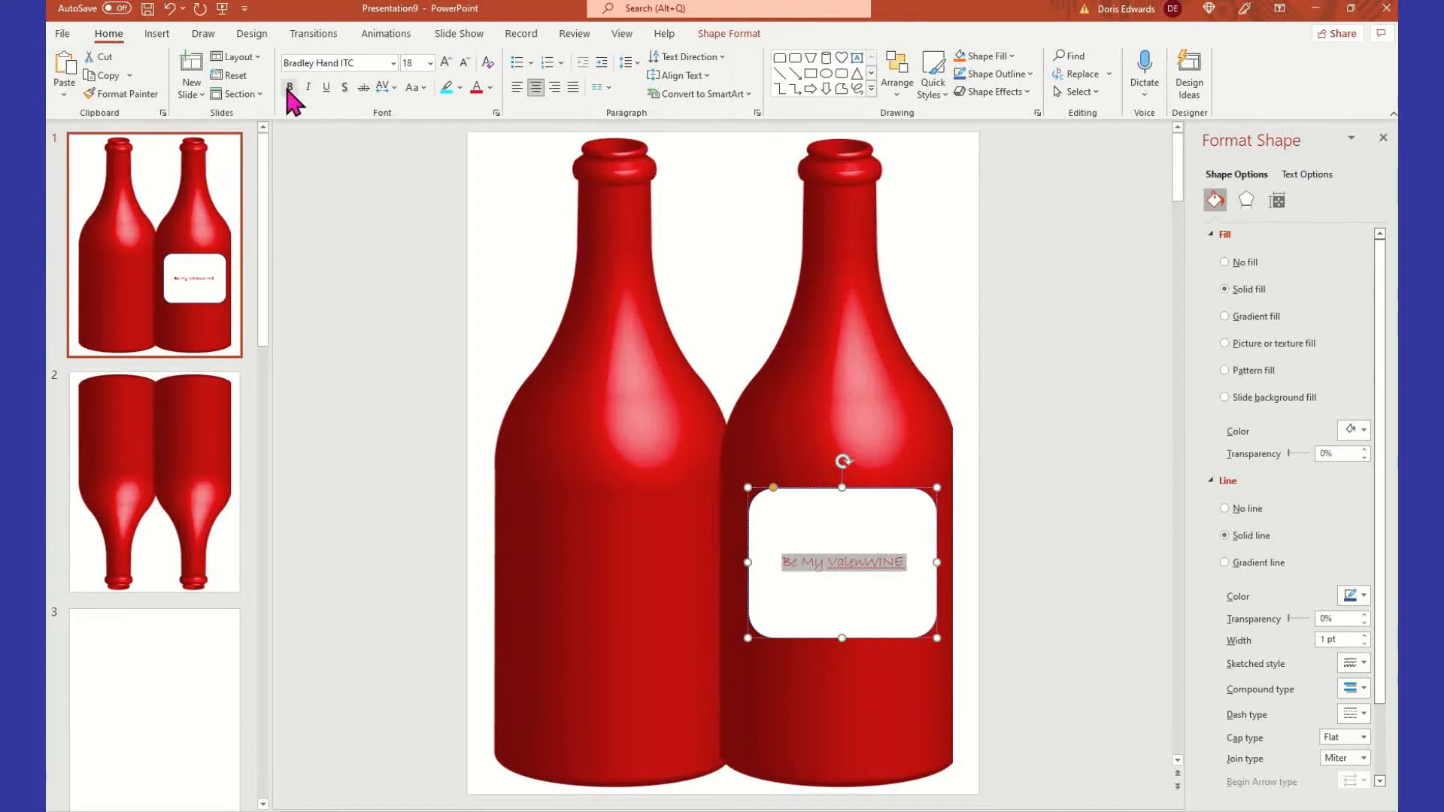
left_click(431, 62)
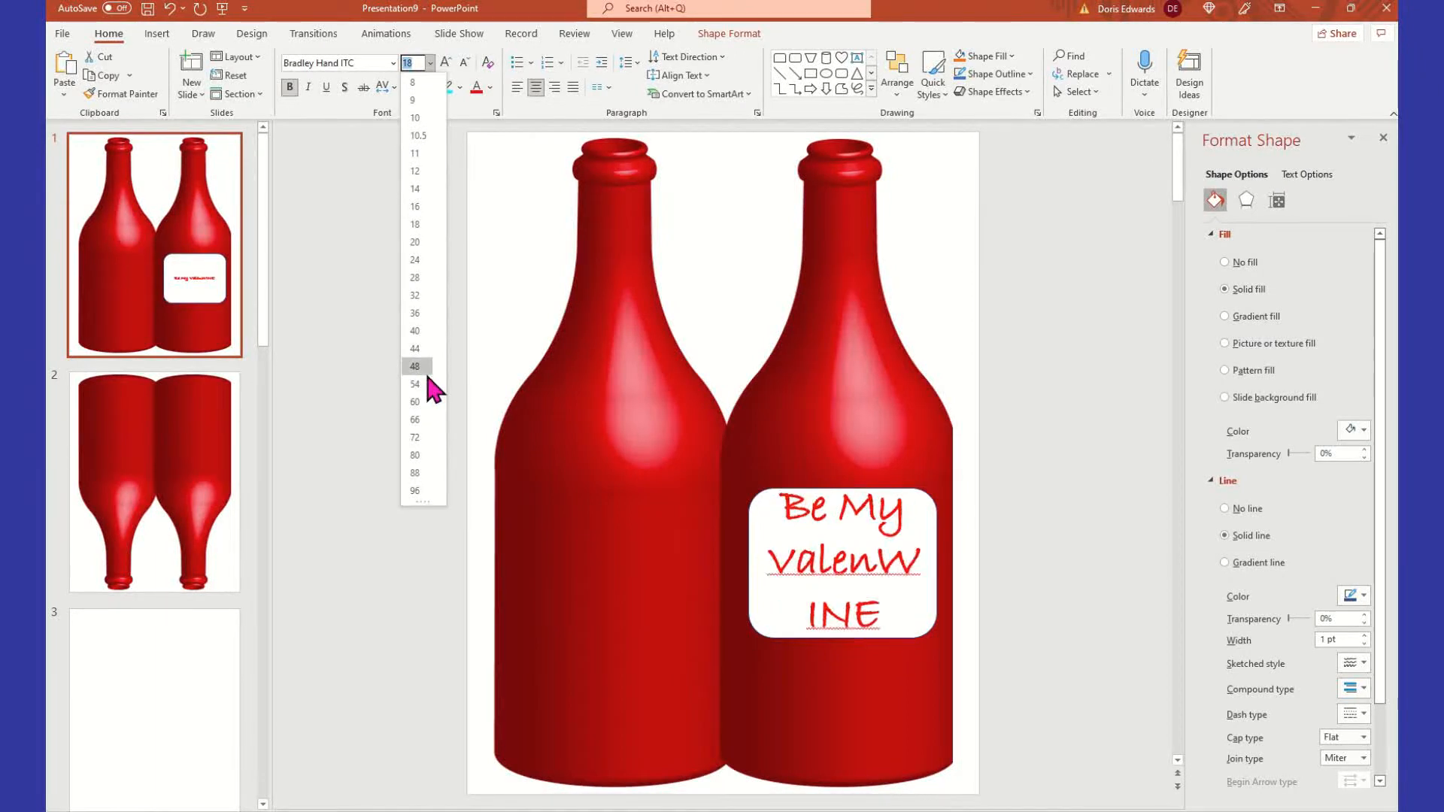
left_click(429, 315)
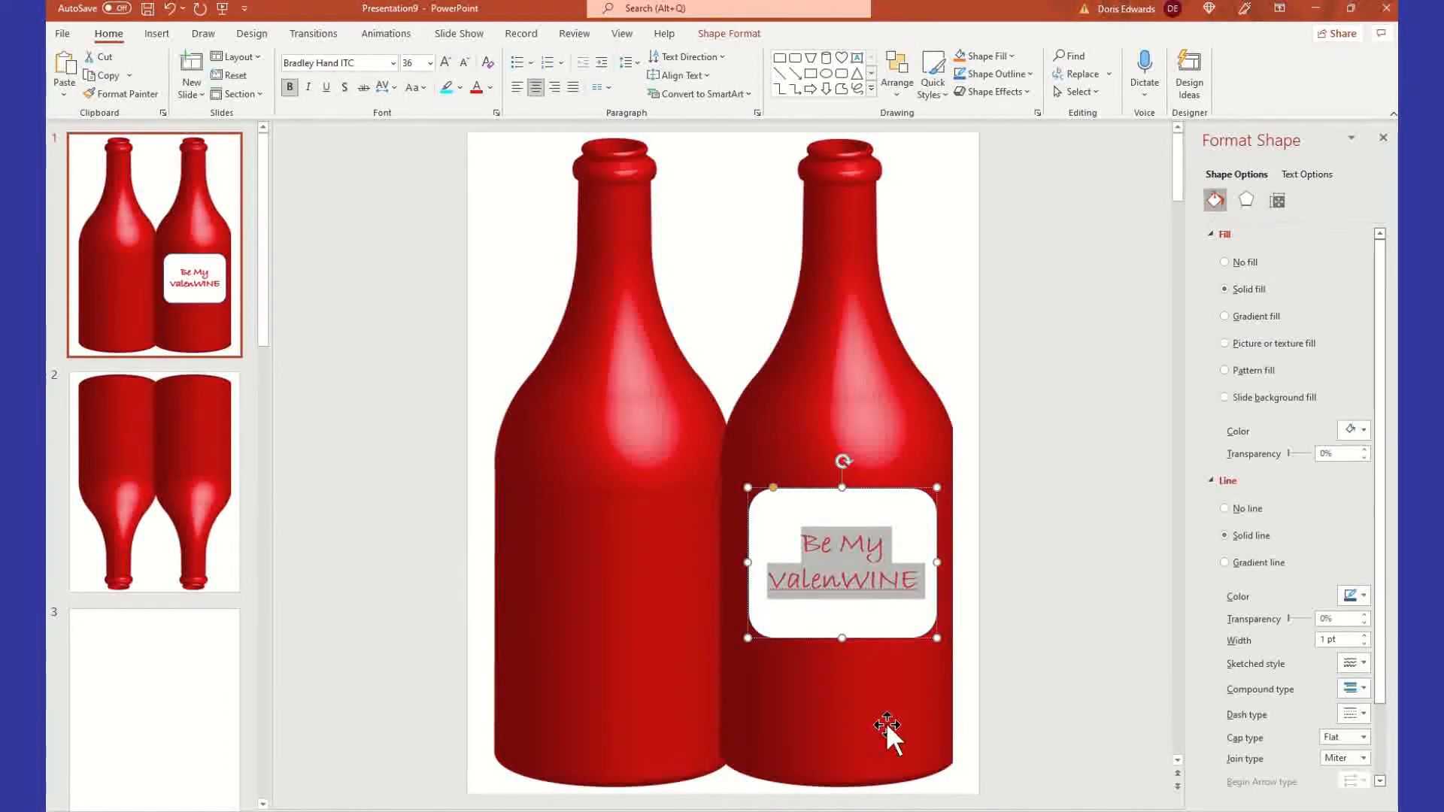
Insert a hyphen between "Valen" and "WINE" in the white label's text
left_click(840, 579)
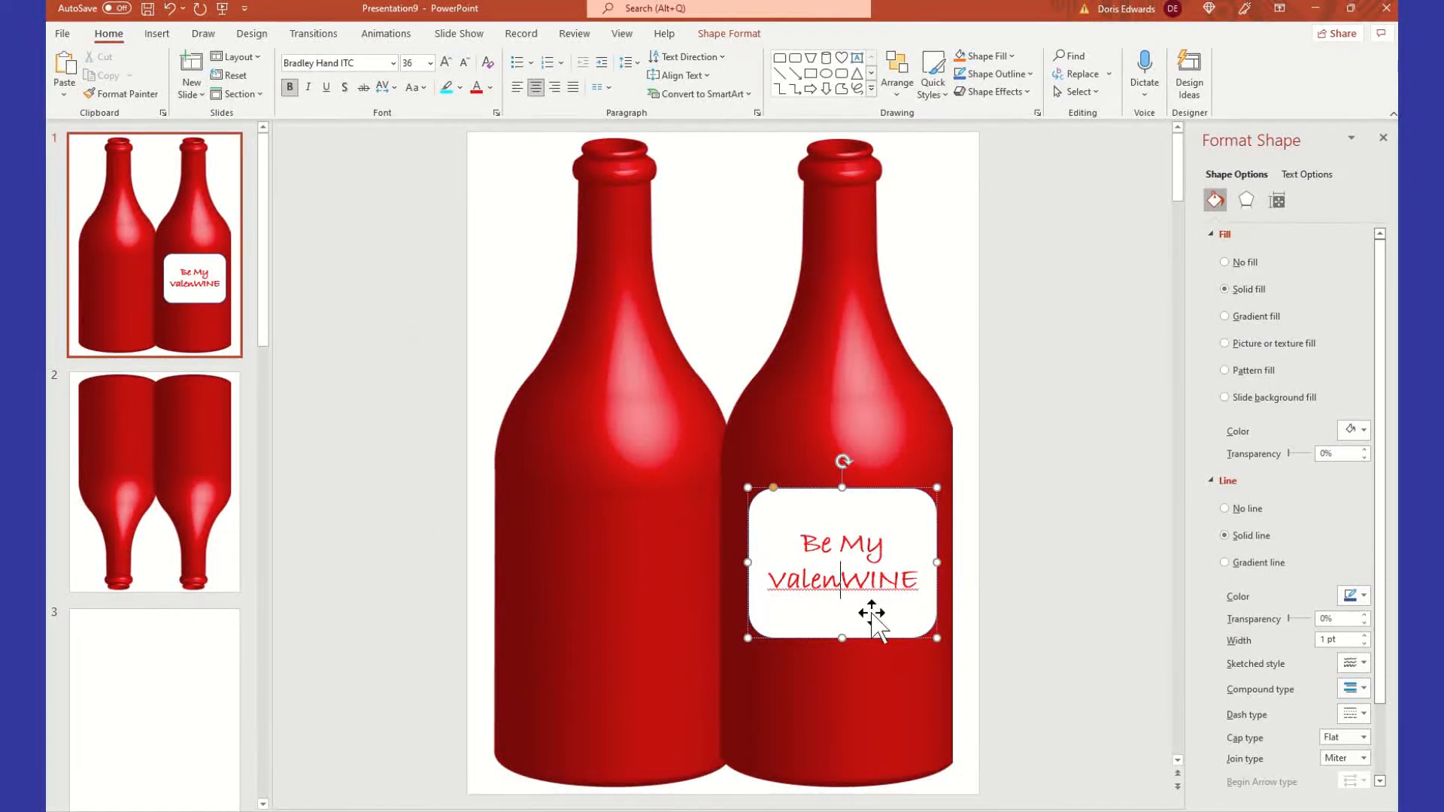
type("-")
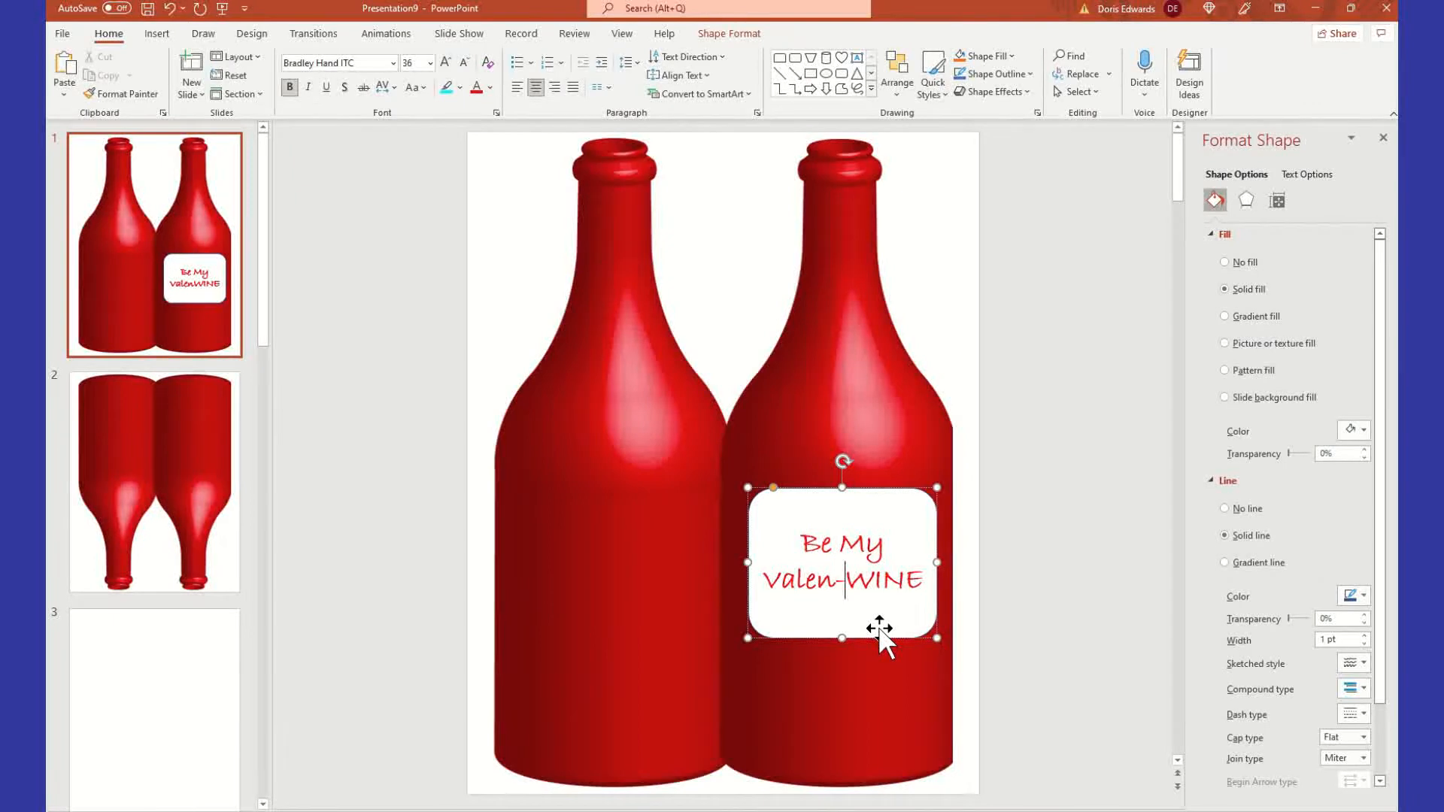
left_click(1035, 596)
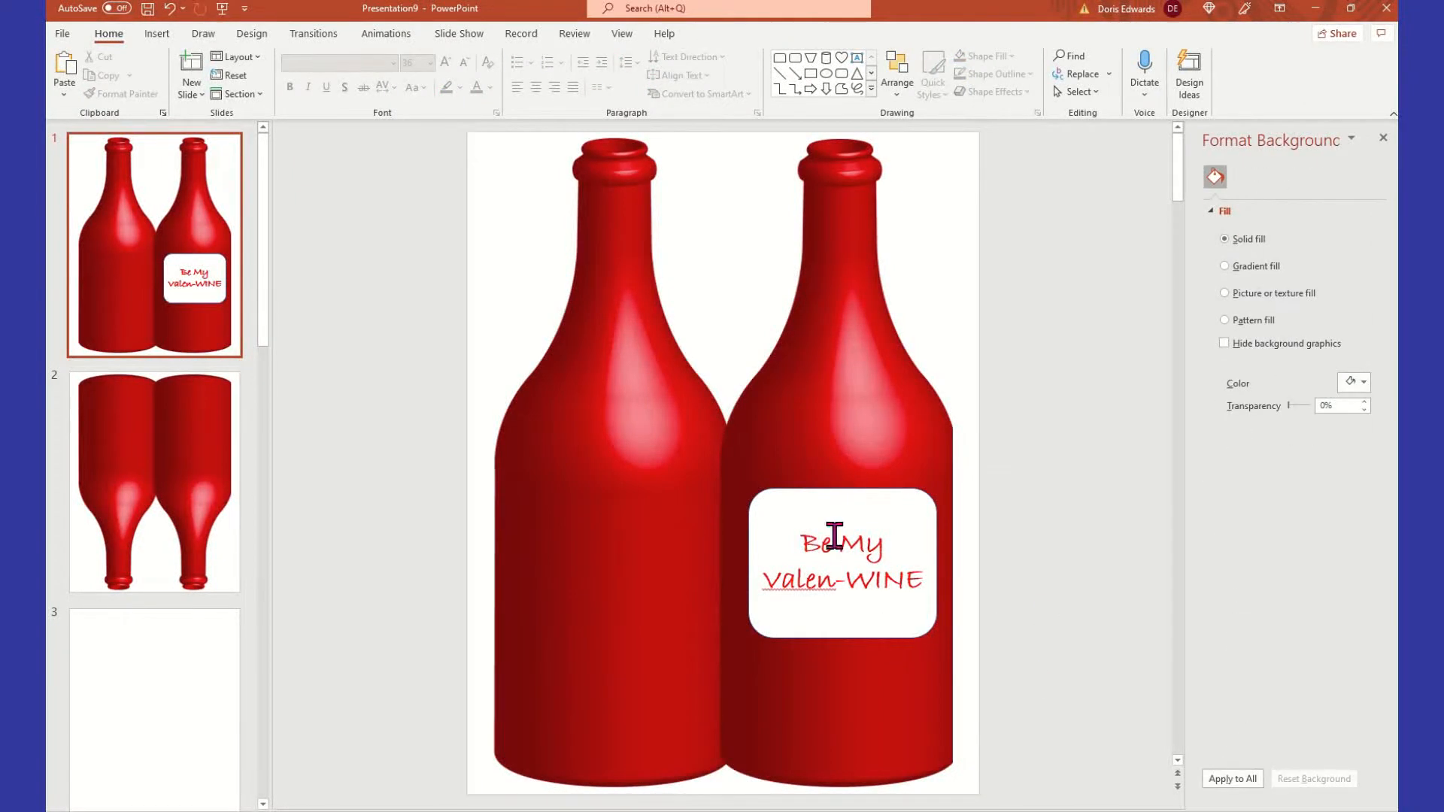
Change the font of the "Be My Valen-WINE" label text to Magnolia Sky
left_click(803, 540)
left_click_drag(802, 541, 929, 581)
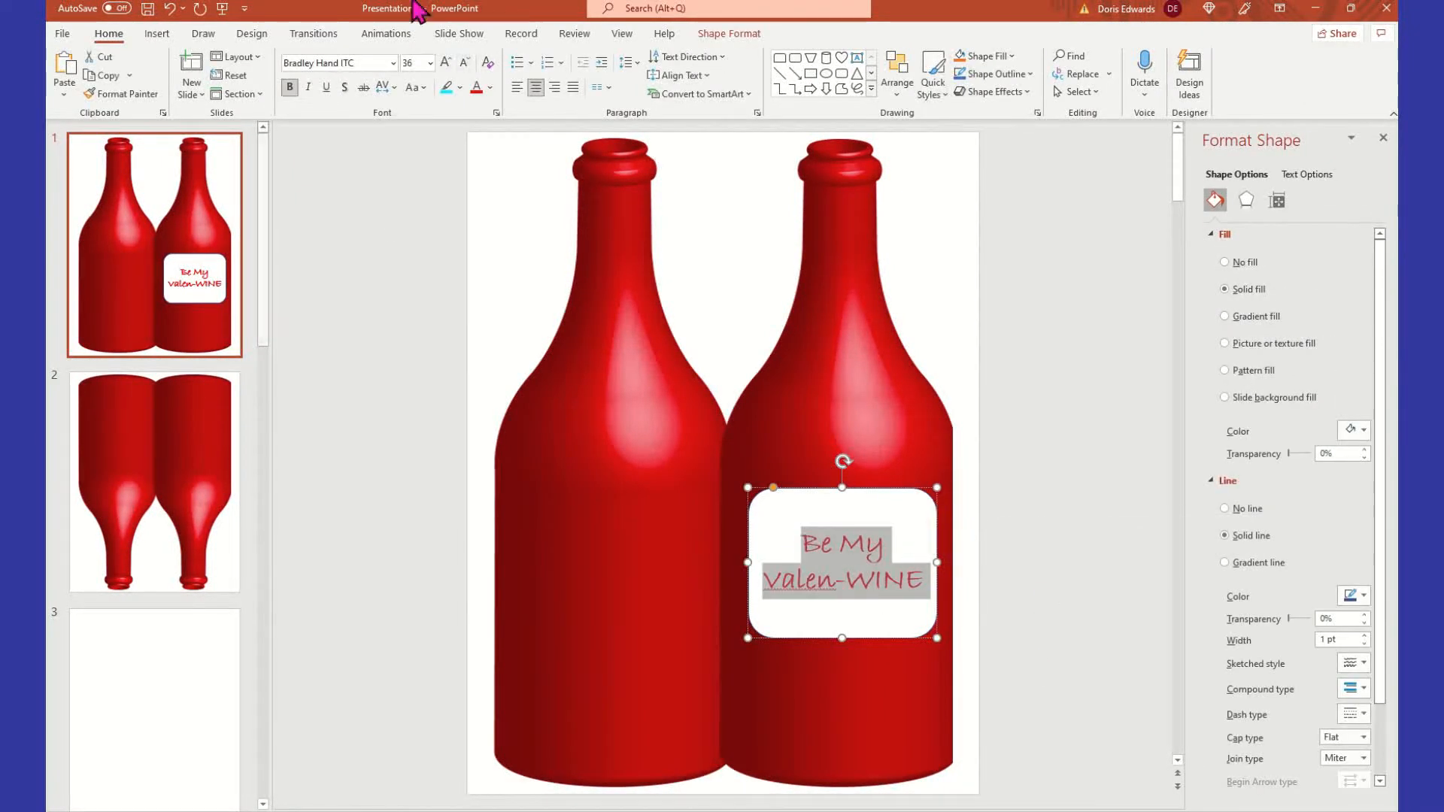
left_click(392, 62)
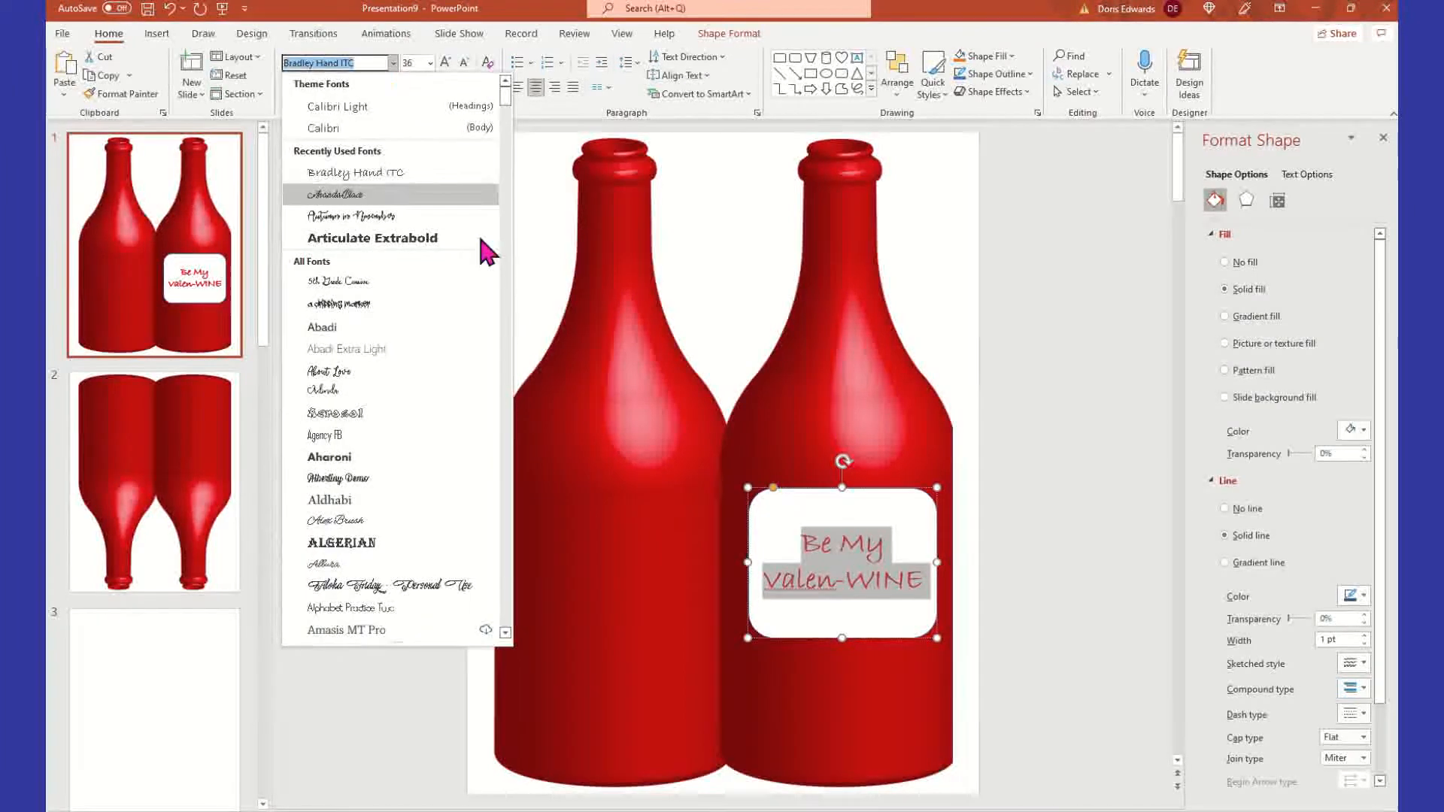
left_click_drag(505, 113, 505, 376)
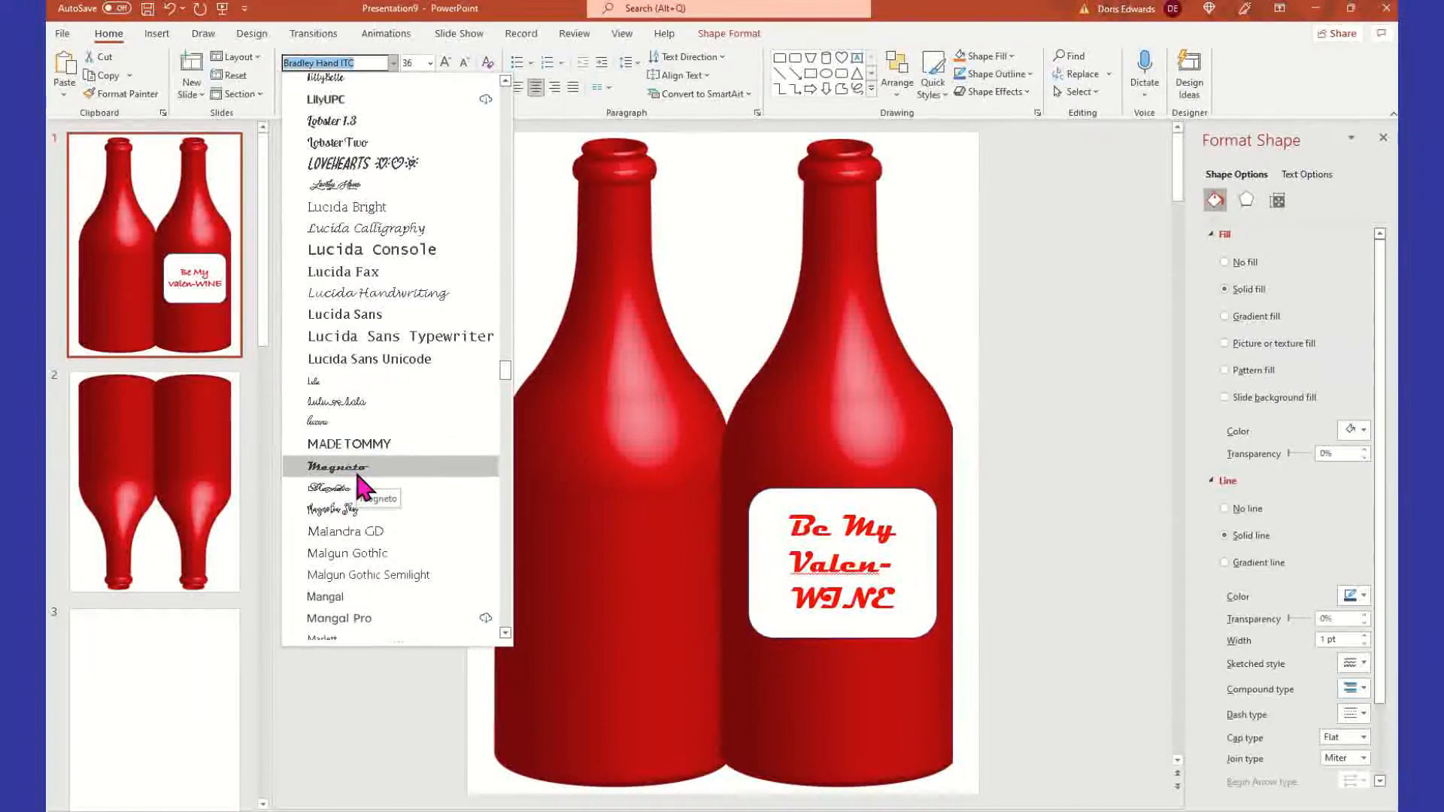
left_click(350, 512)
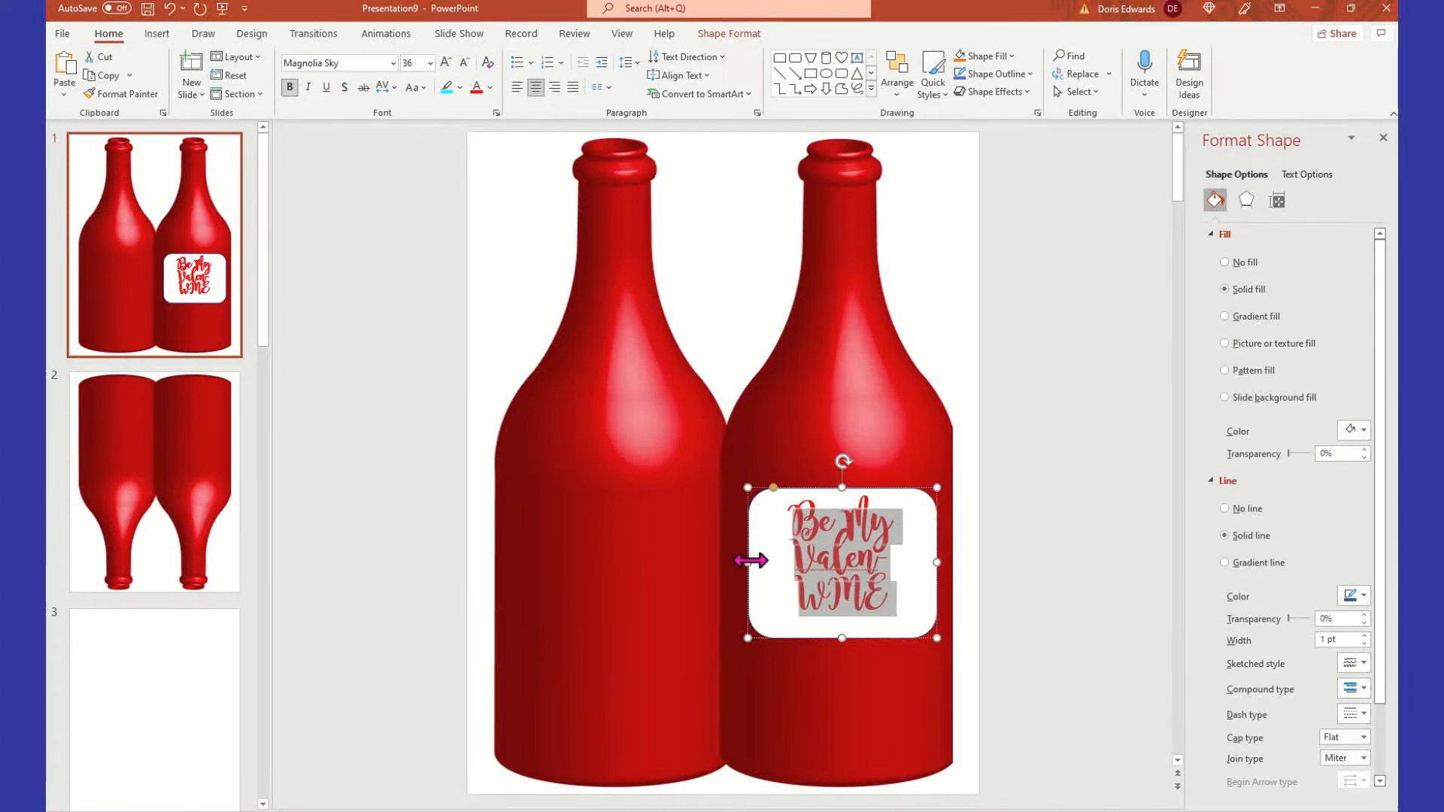
Widen the white label slightly on both sides so that "Valen-WINE" fits on one line
left_click_drag(748, 561, 734, 558)
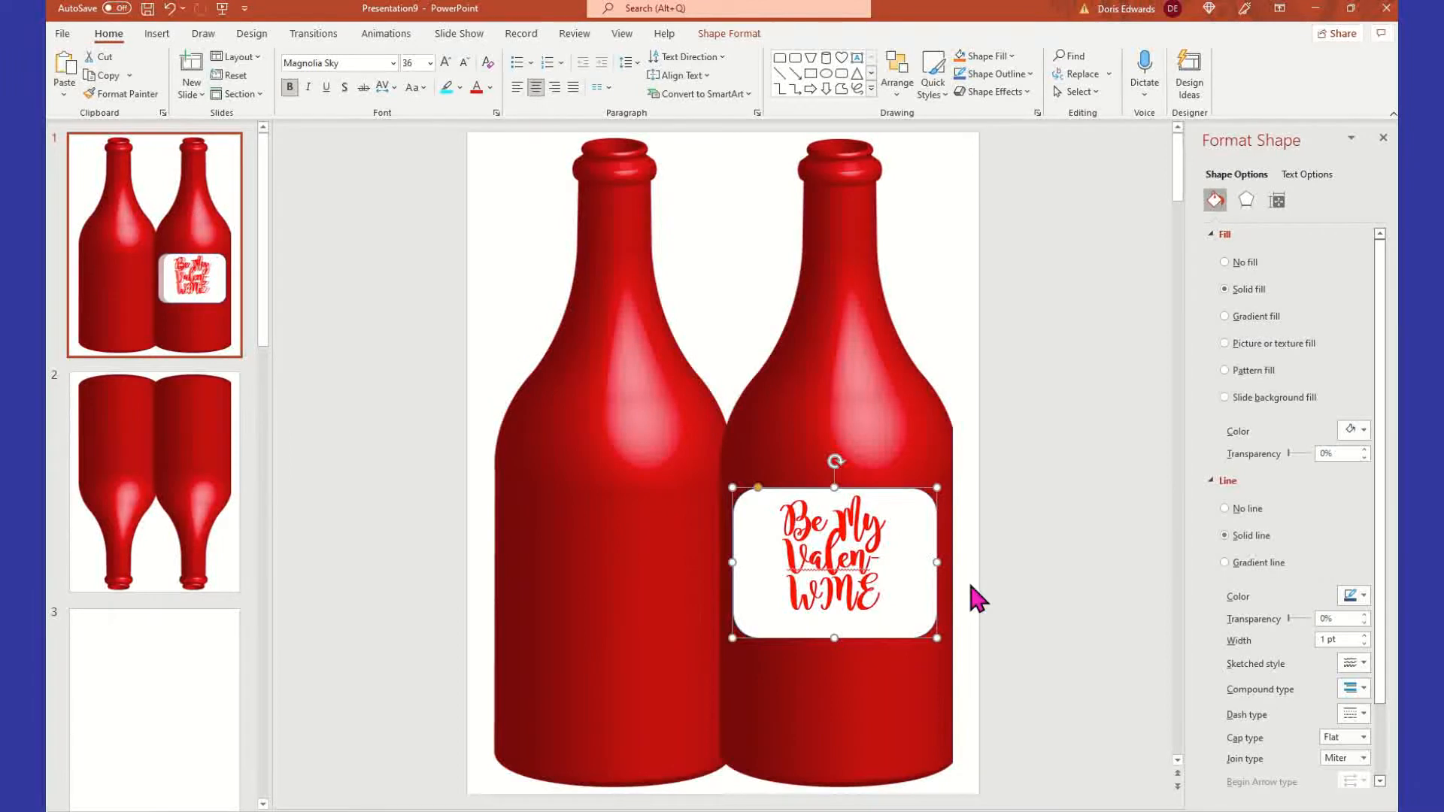
left_click(875, 574)
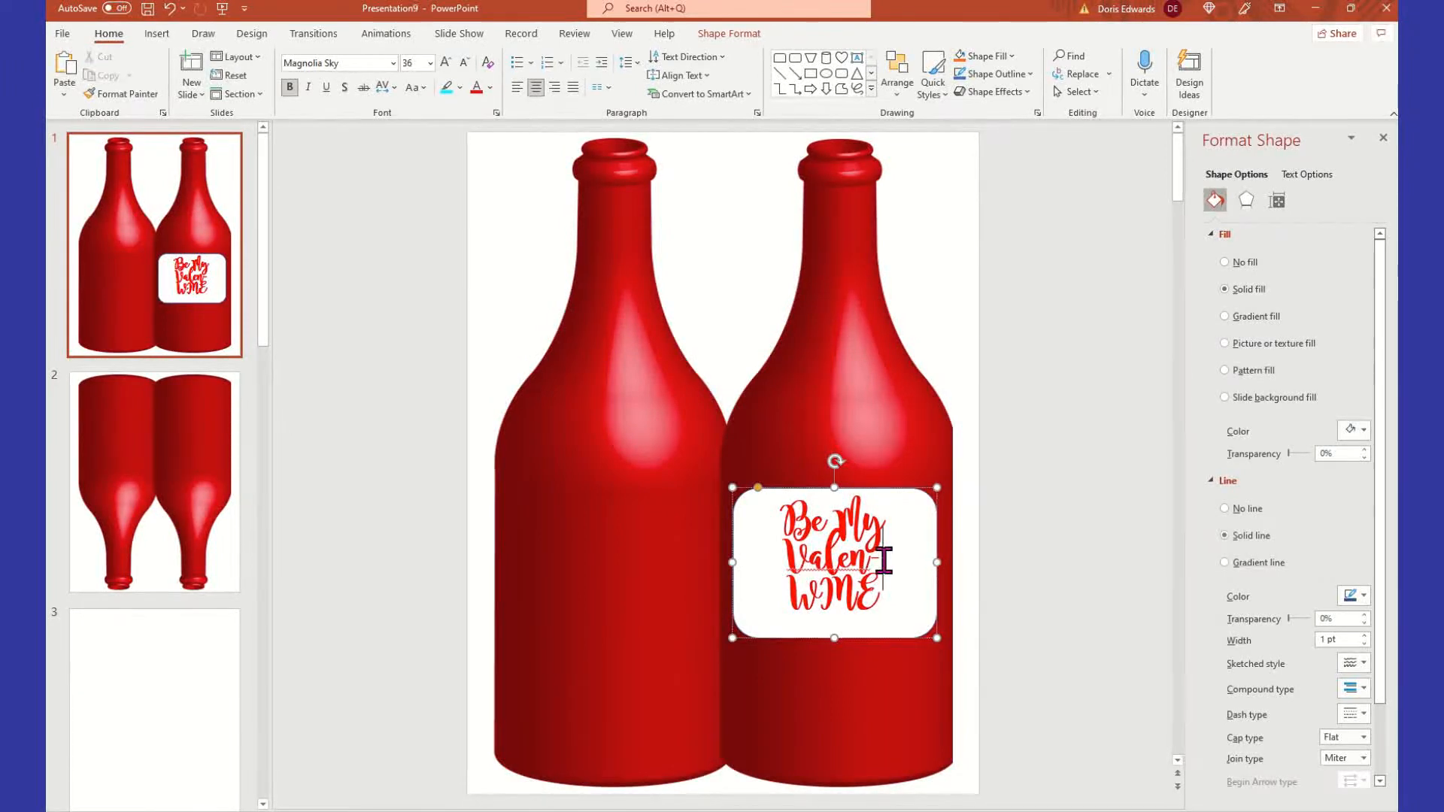
left_click_drag(937, 562, 946, 562)
left_click(1005, 593)
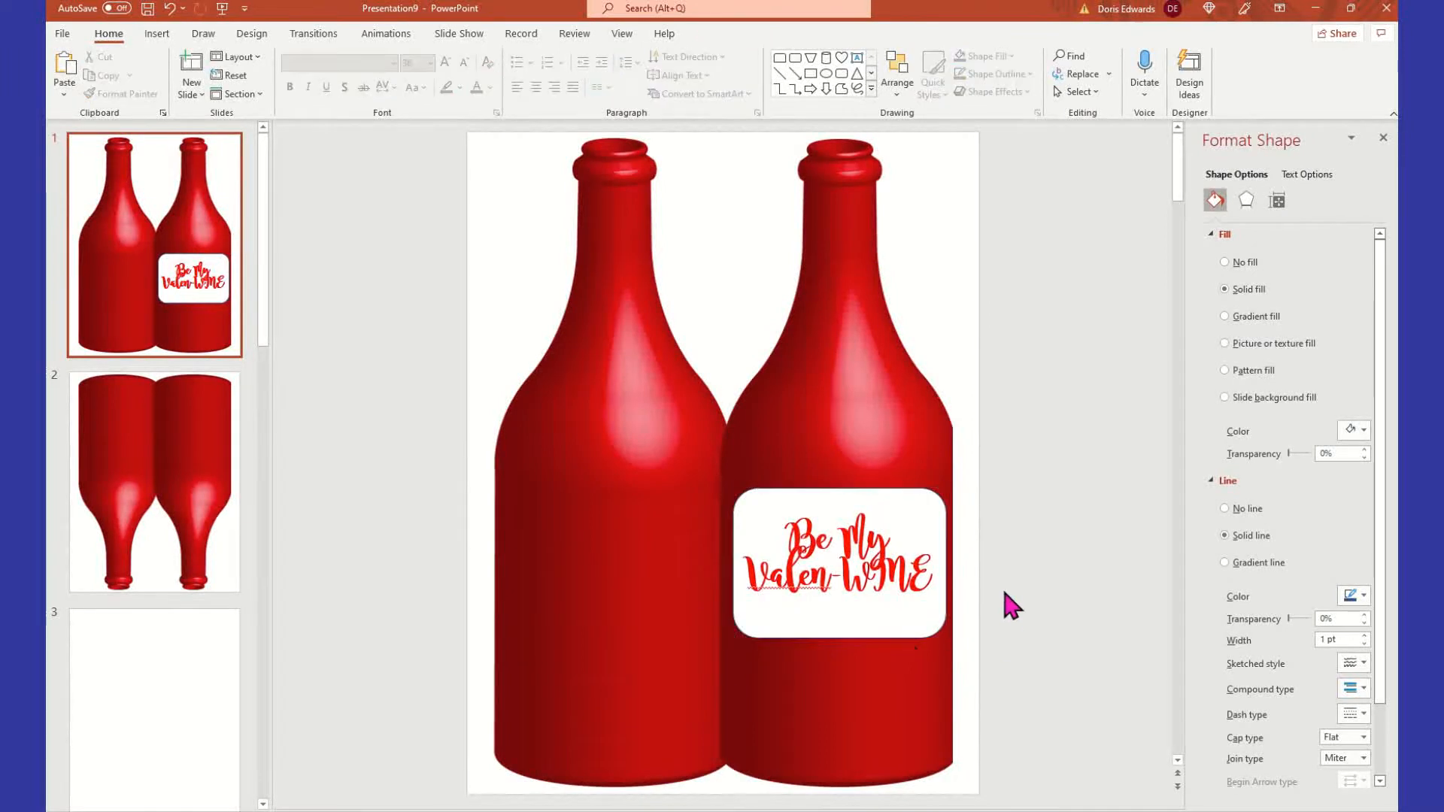
Add a blank line between "Be My" and "Valen-WINE" in the label
left_click(892, 532)
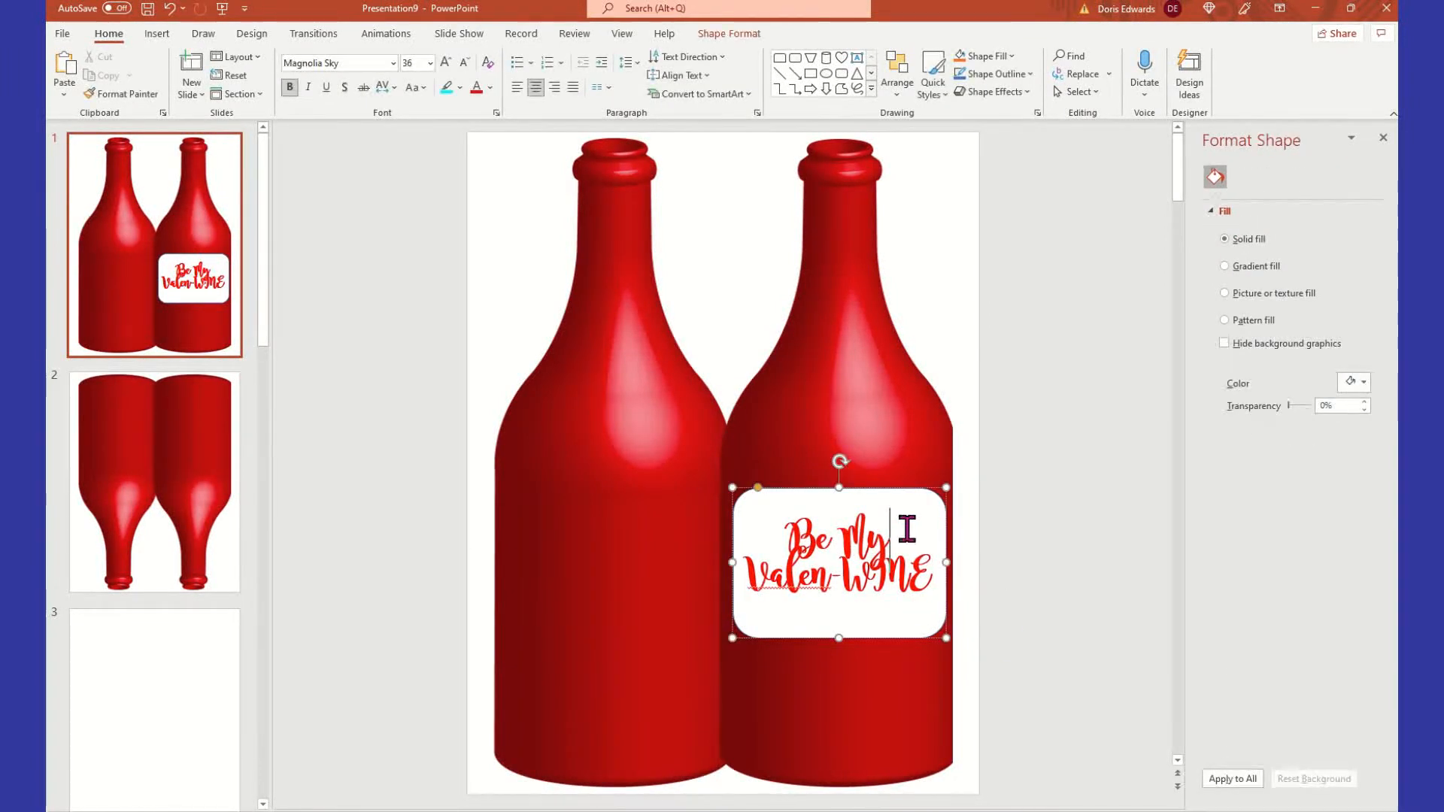
key("Return")
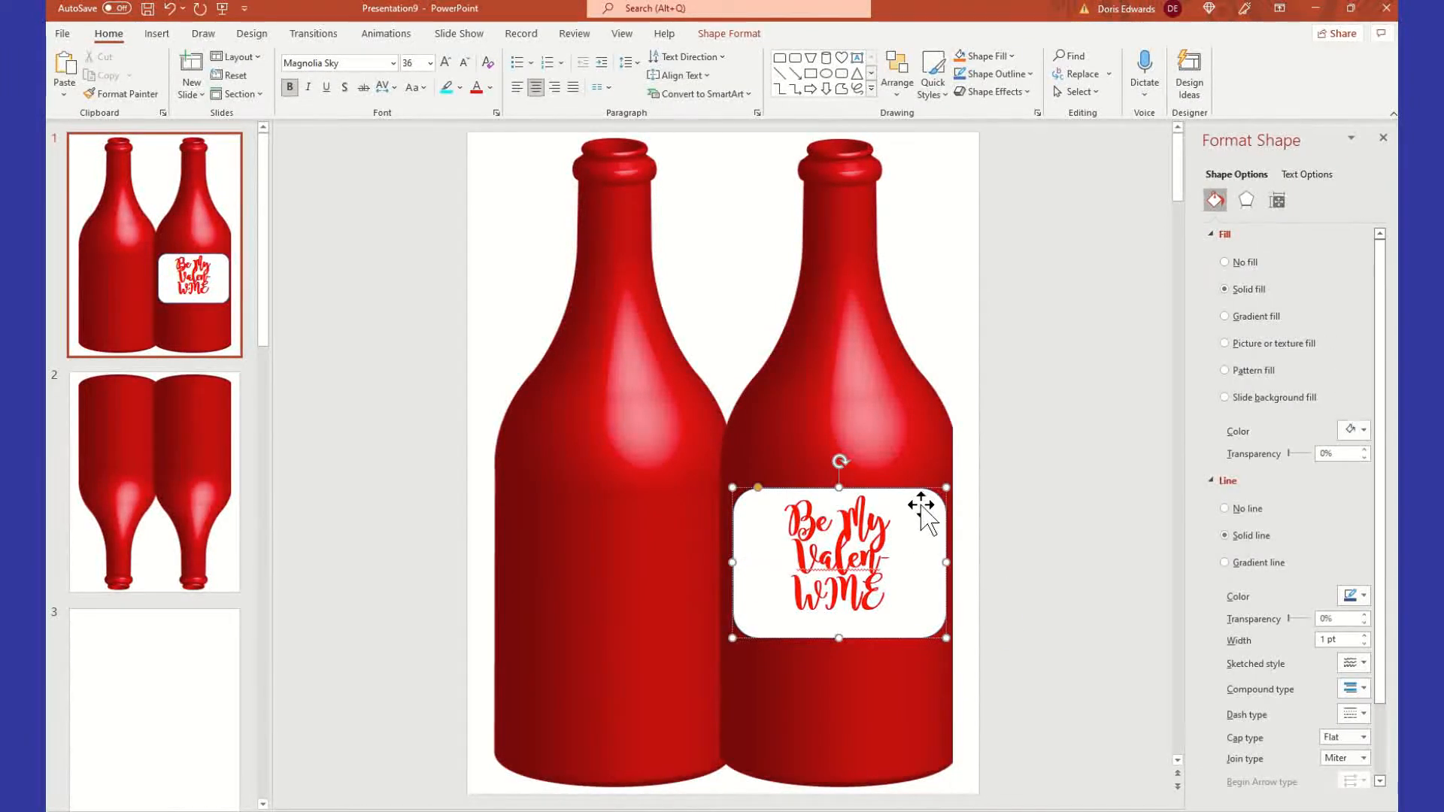
key("Return")
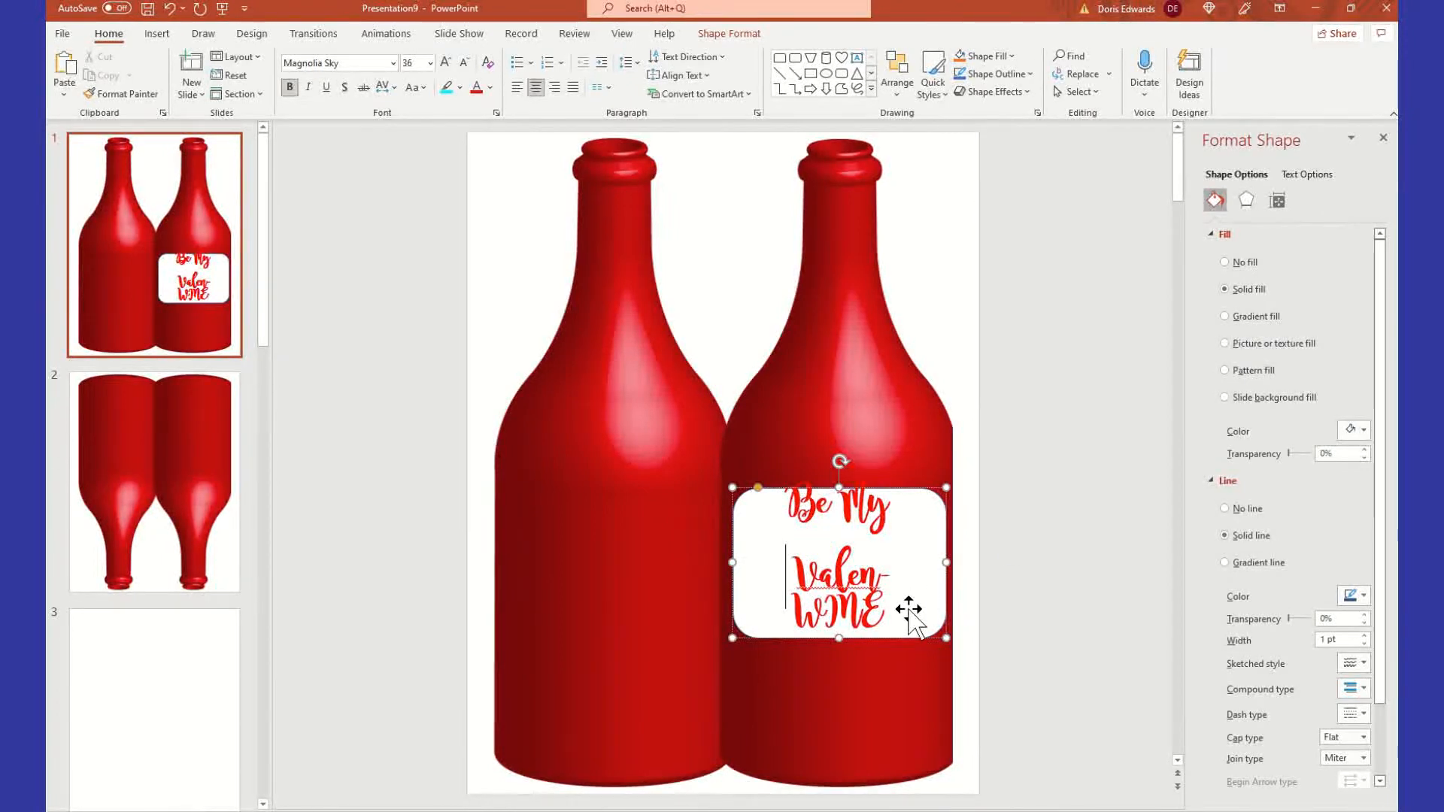
Set the font size of all the "Be My Valen-WINE" label text to 28
left_click(900, 573)
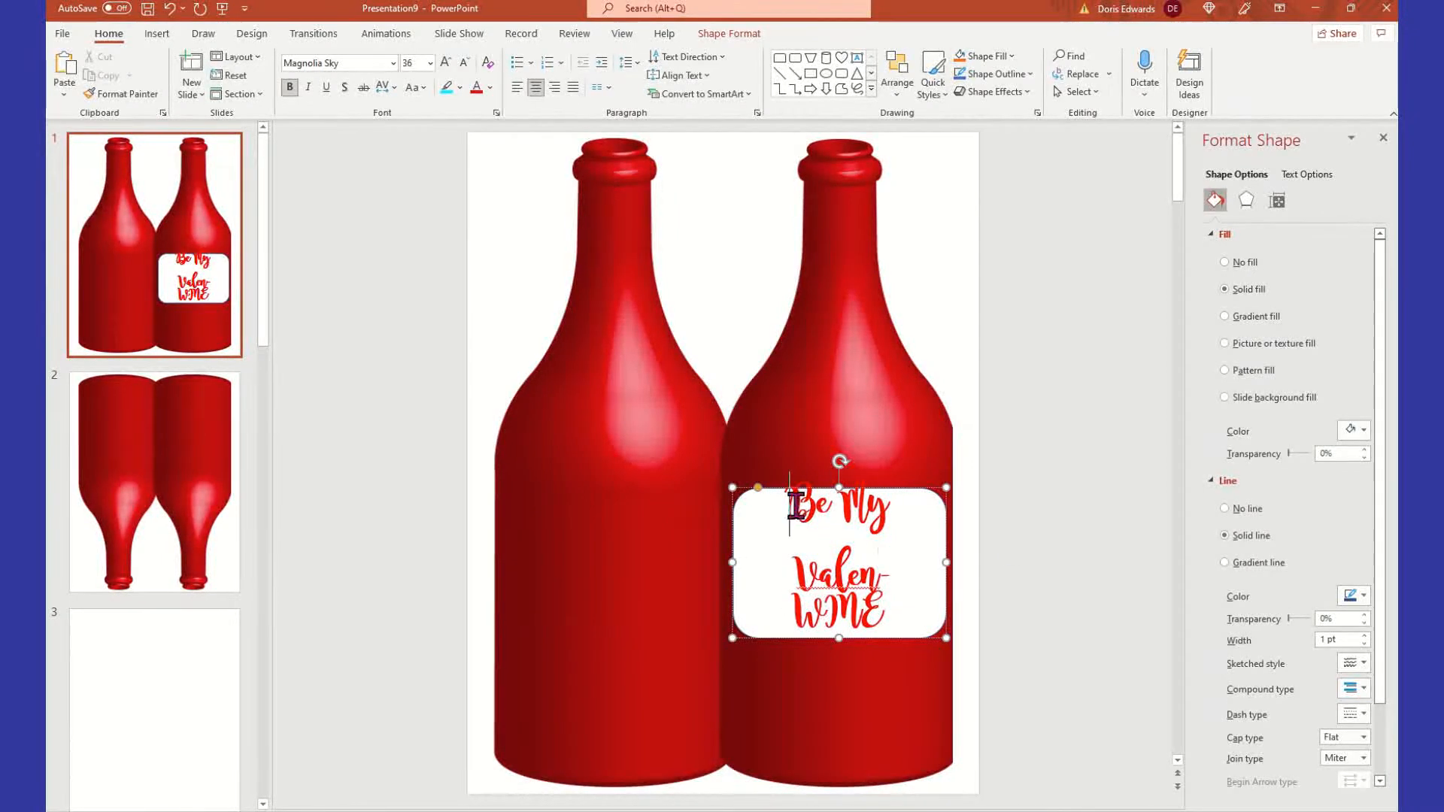
left_click_drag(795, 506, 931, 593)
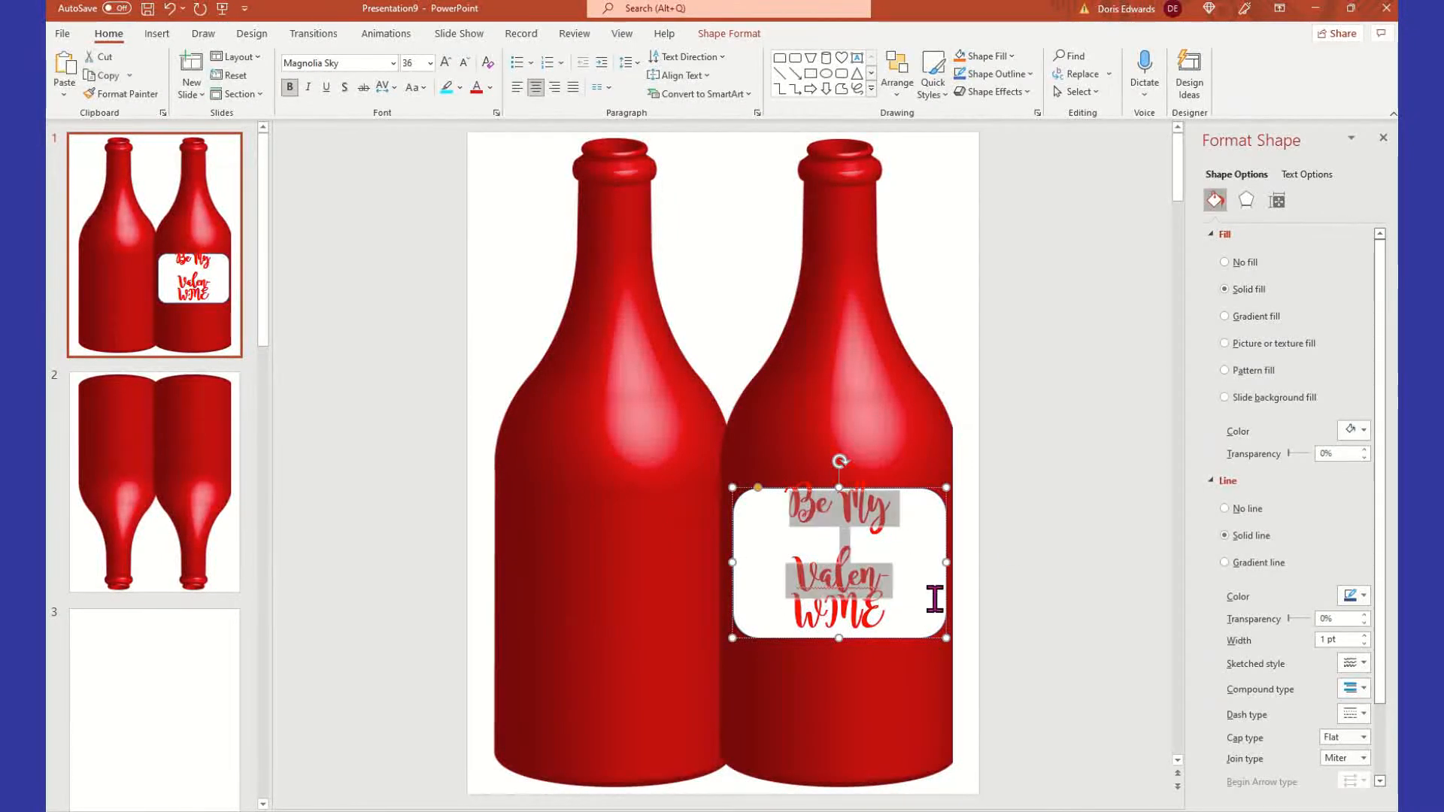
left_click(430, 62)
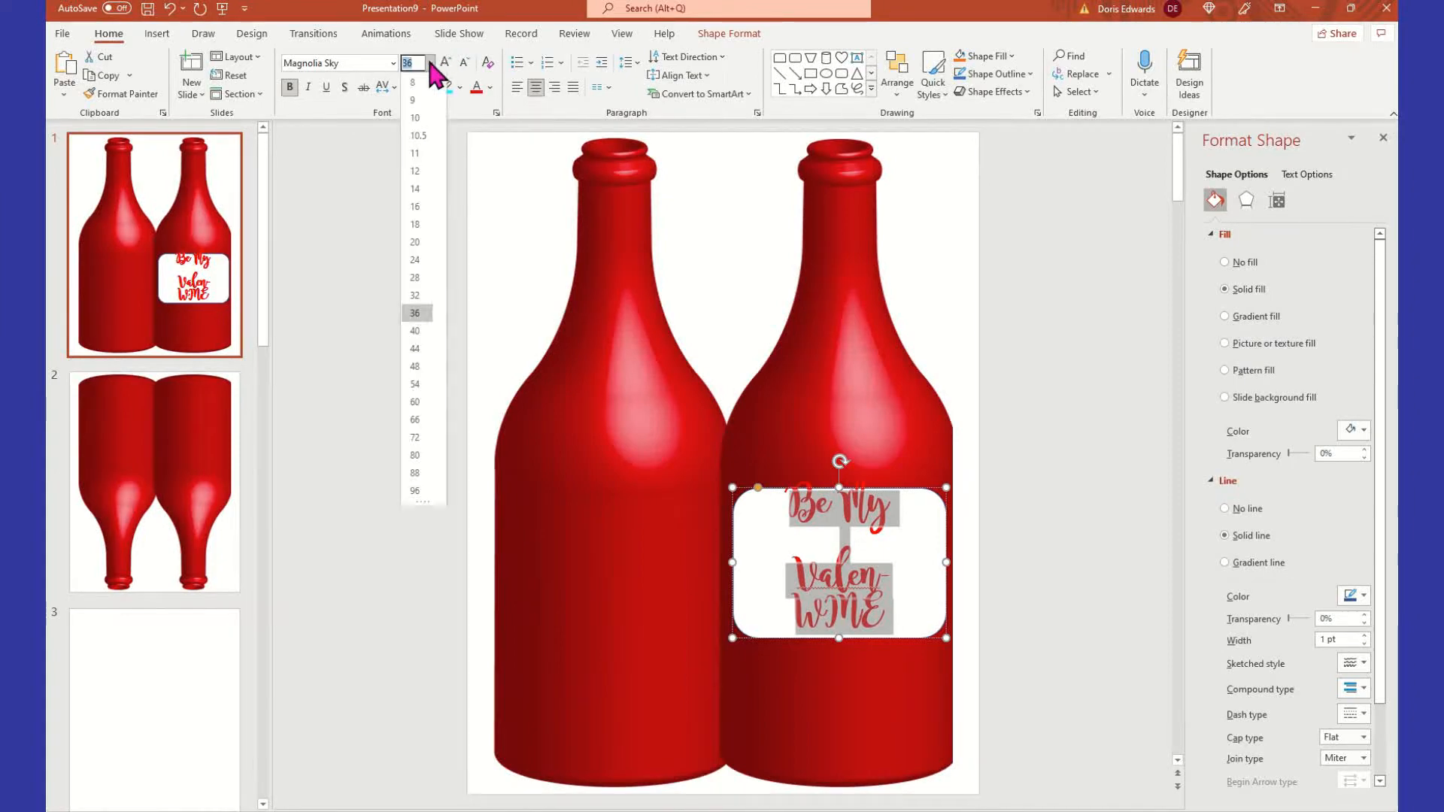
left_click(414, 278)
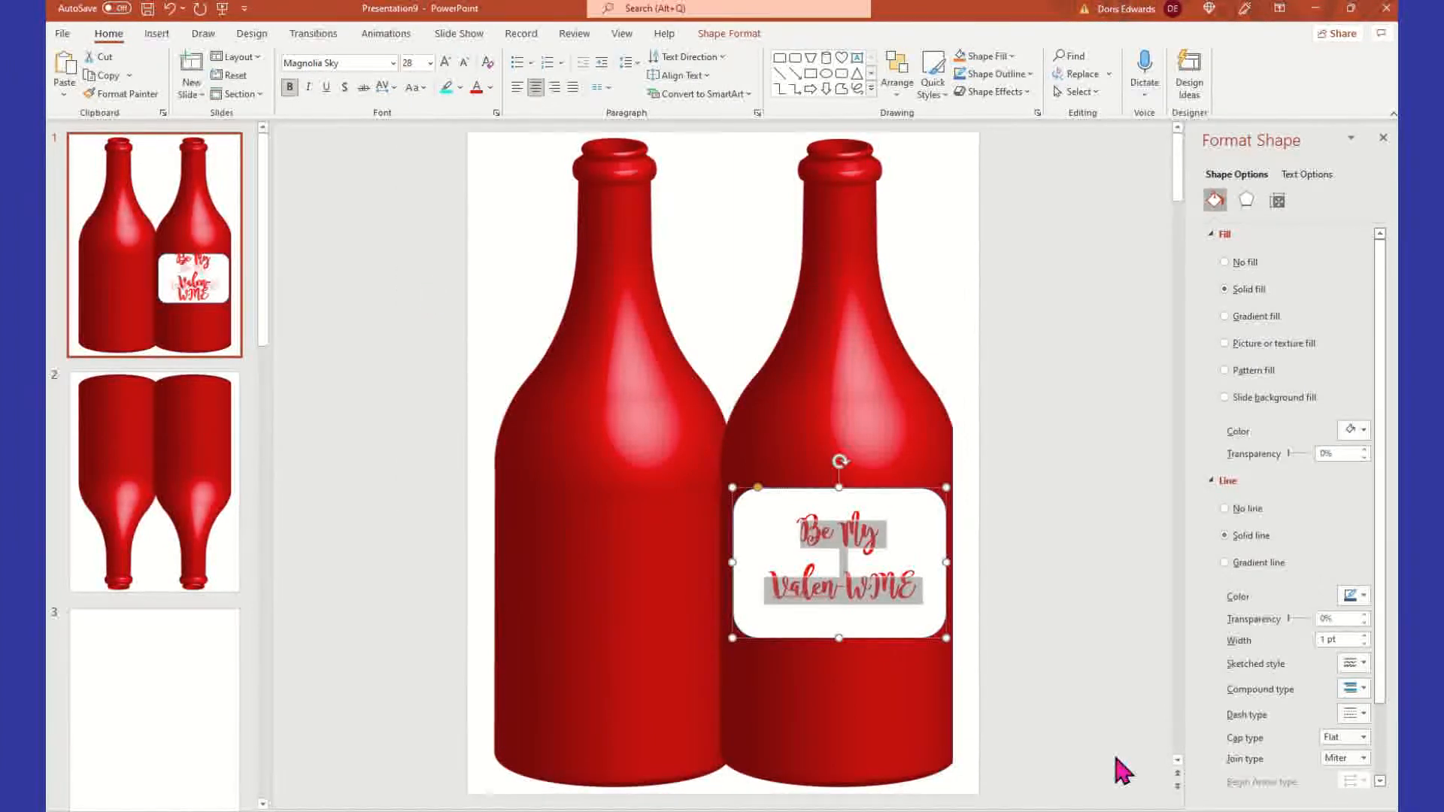
left_click(1110, 666)
Replace "Valen-WINE" with "Valentine" on the second line of the label text
left_click(765, 583)
left_click(791, 529)
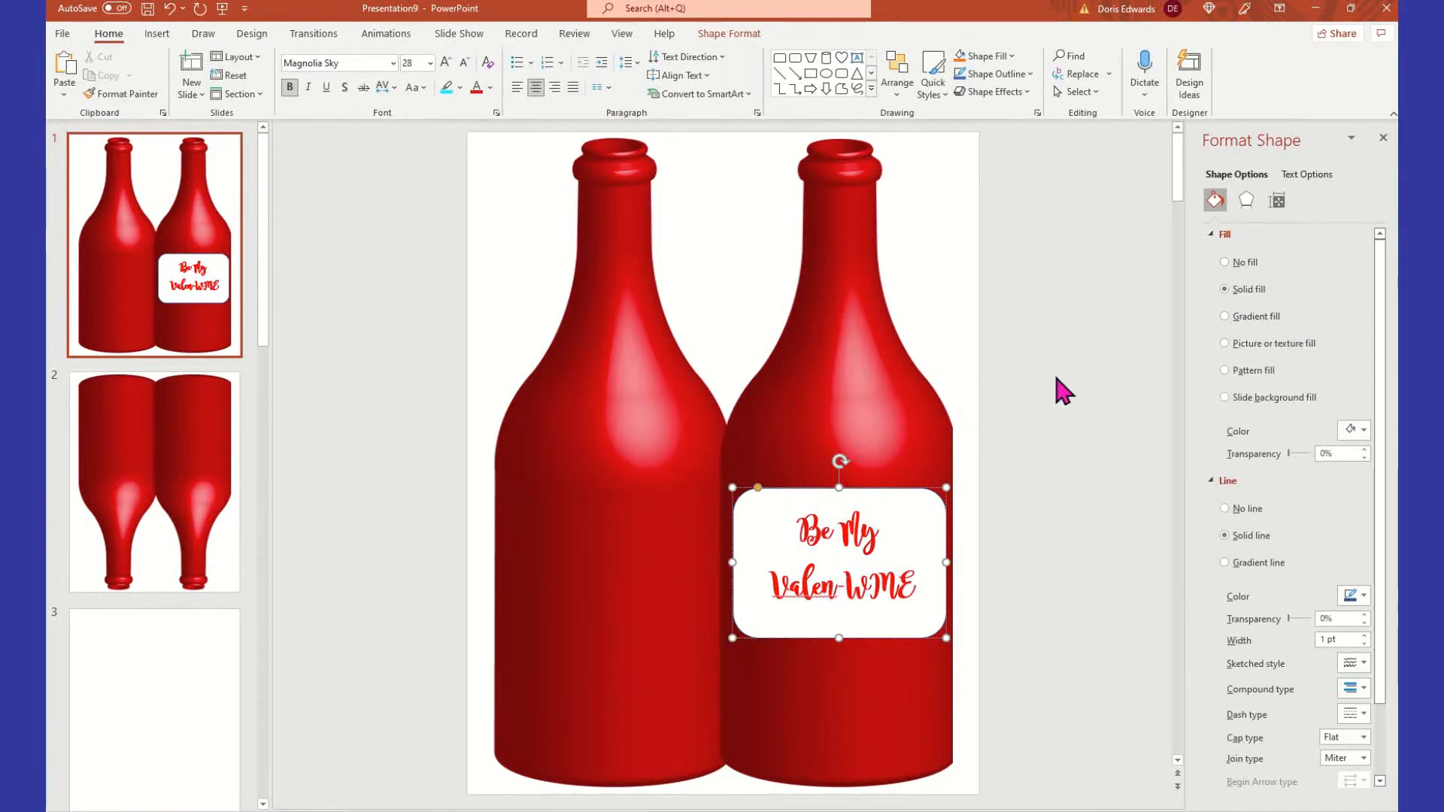
key("Delete")
key("Delete")
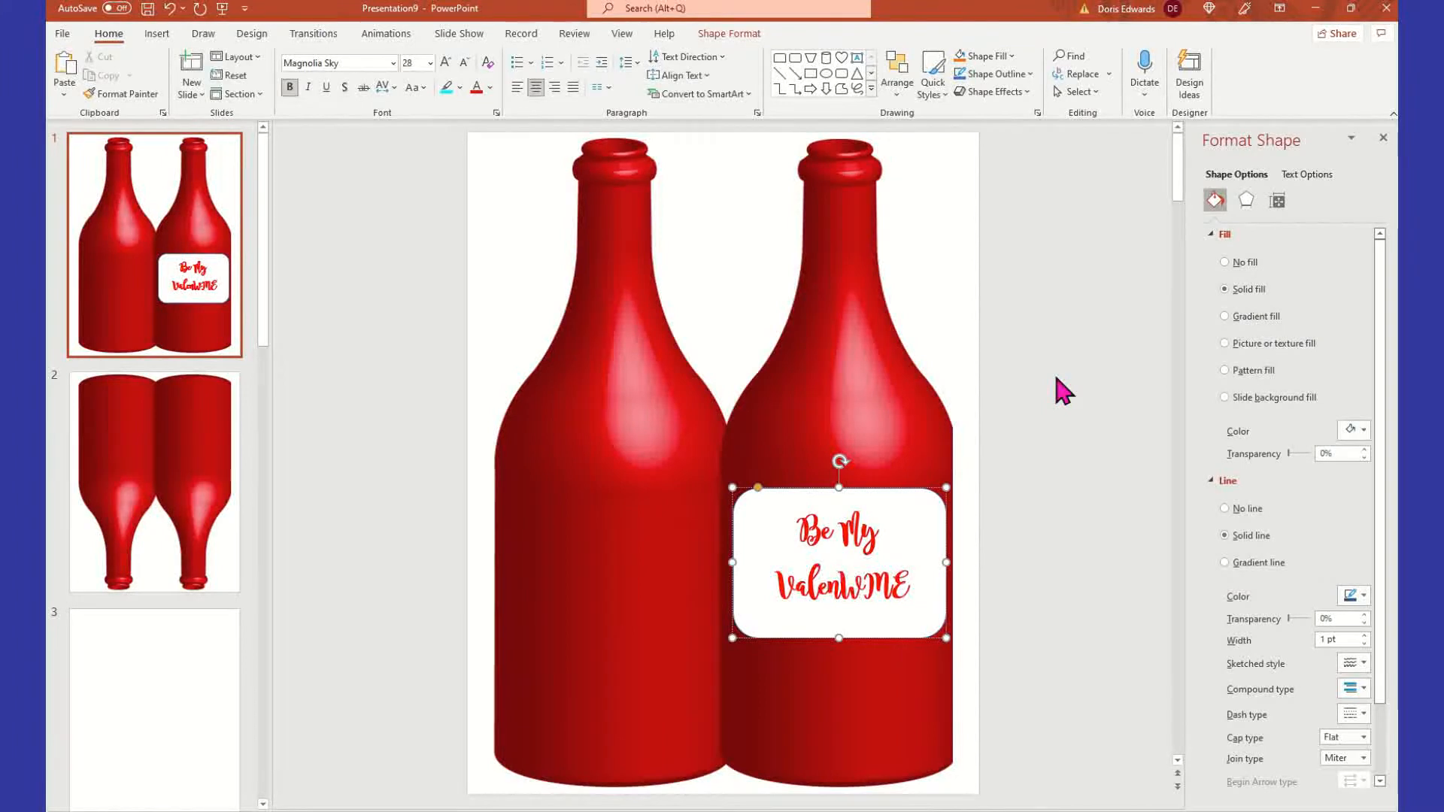
key("Delete")
key("Delete")
key("Delete")
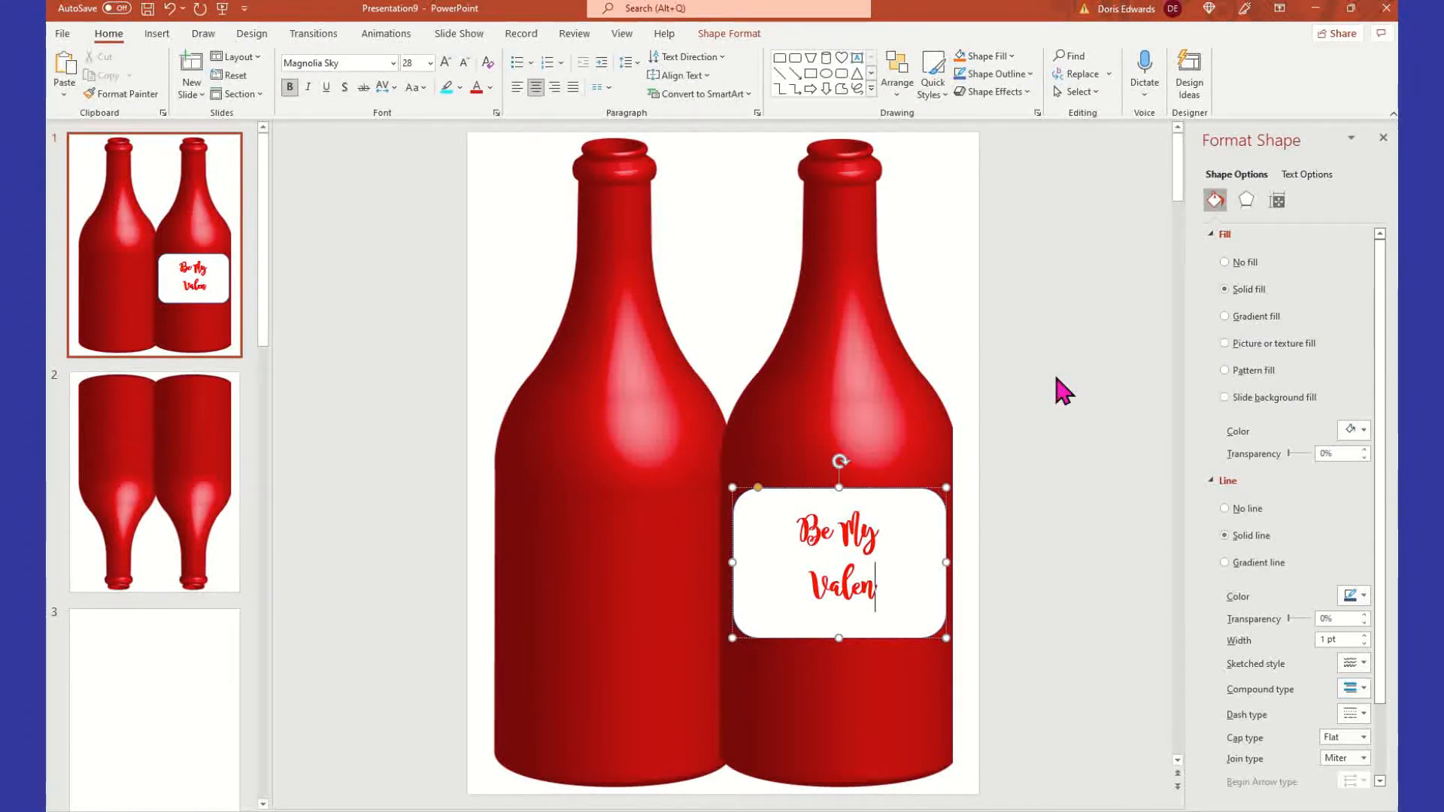
type("tine")
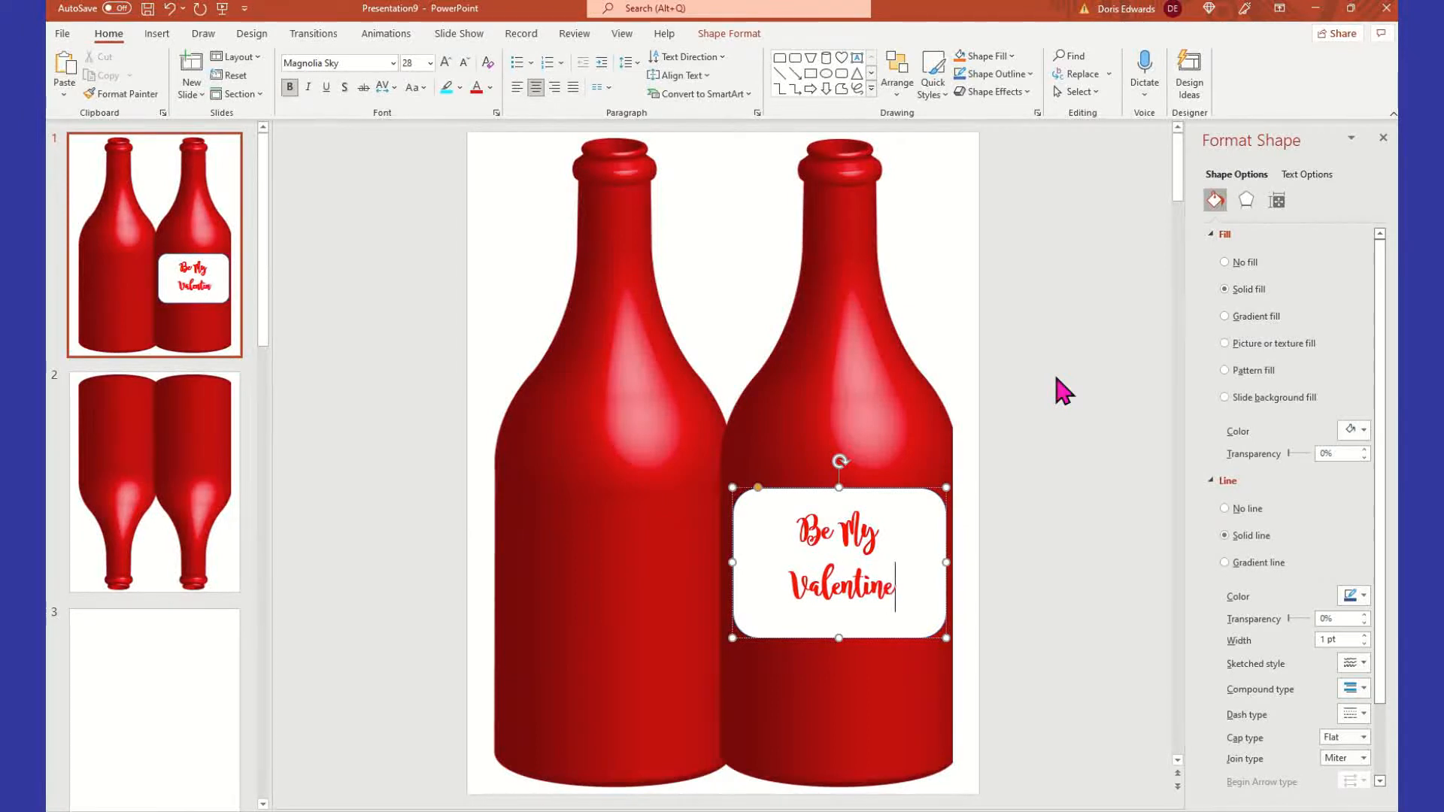
left_click(987, 672)
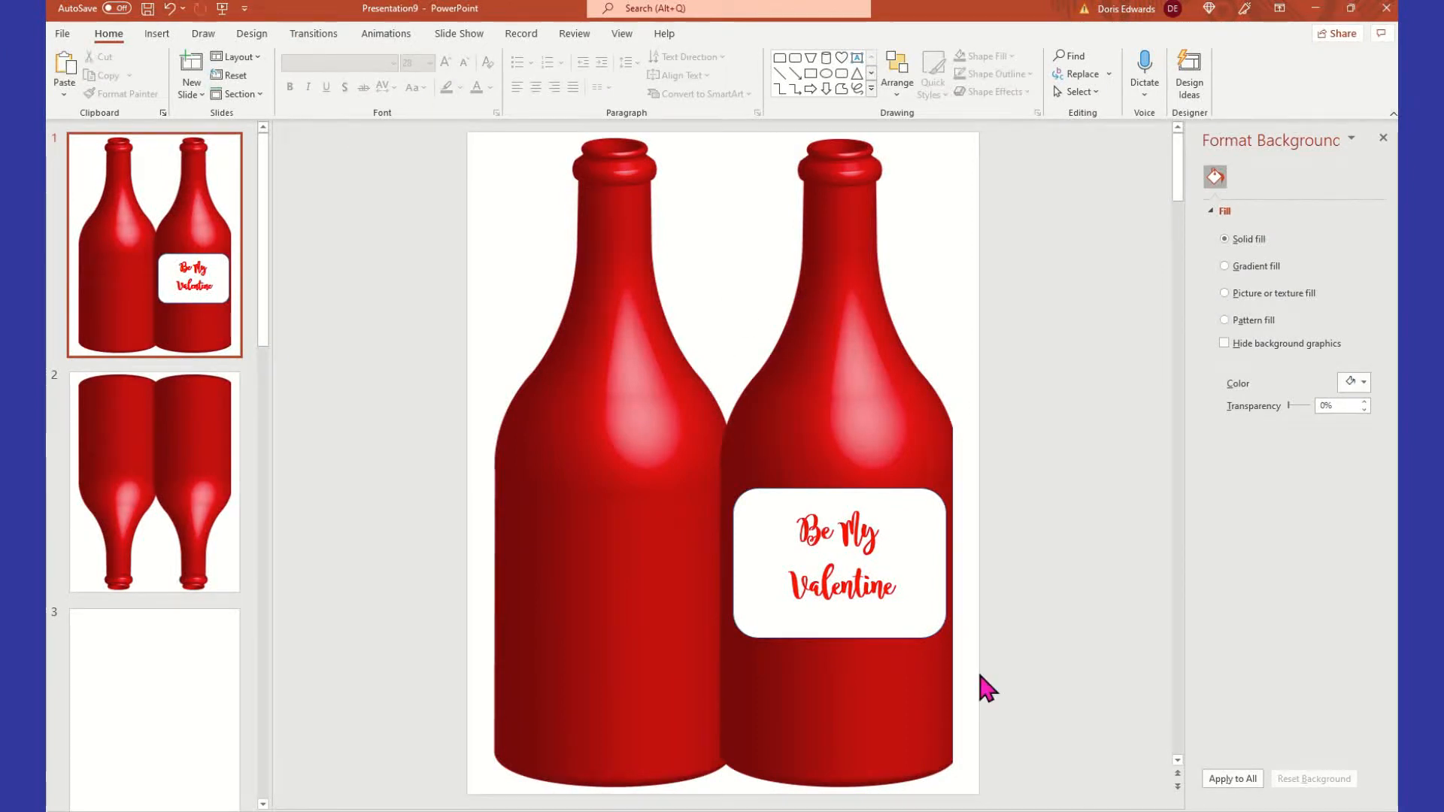
Replace the whole "Be My Valentine" label text with "ROSES"
left_click(784, 503)
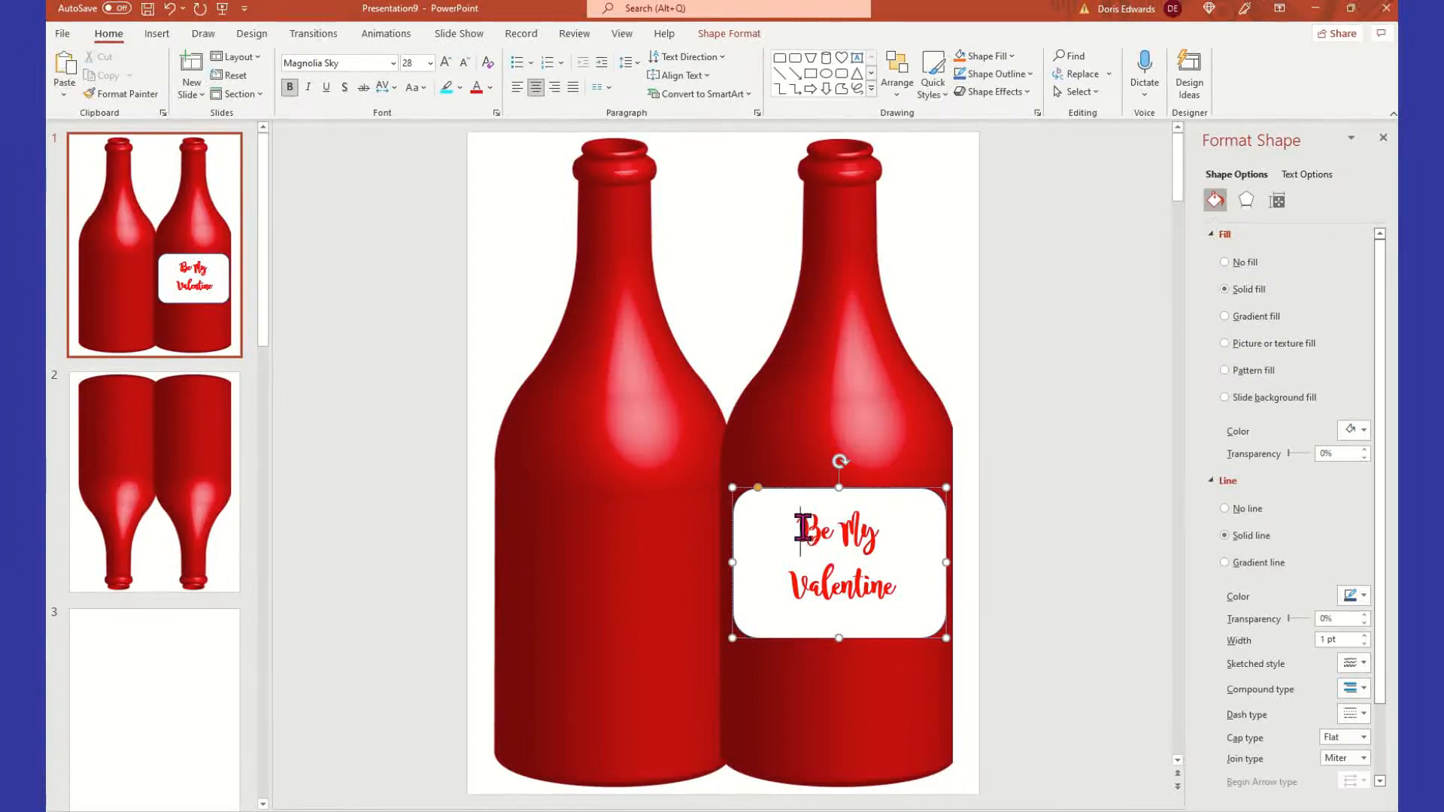
left_click_drag(888, 527, 913, 593)
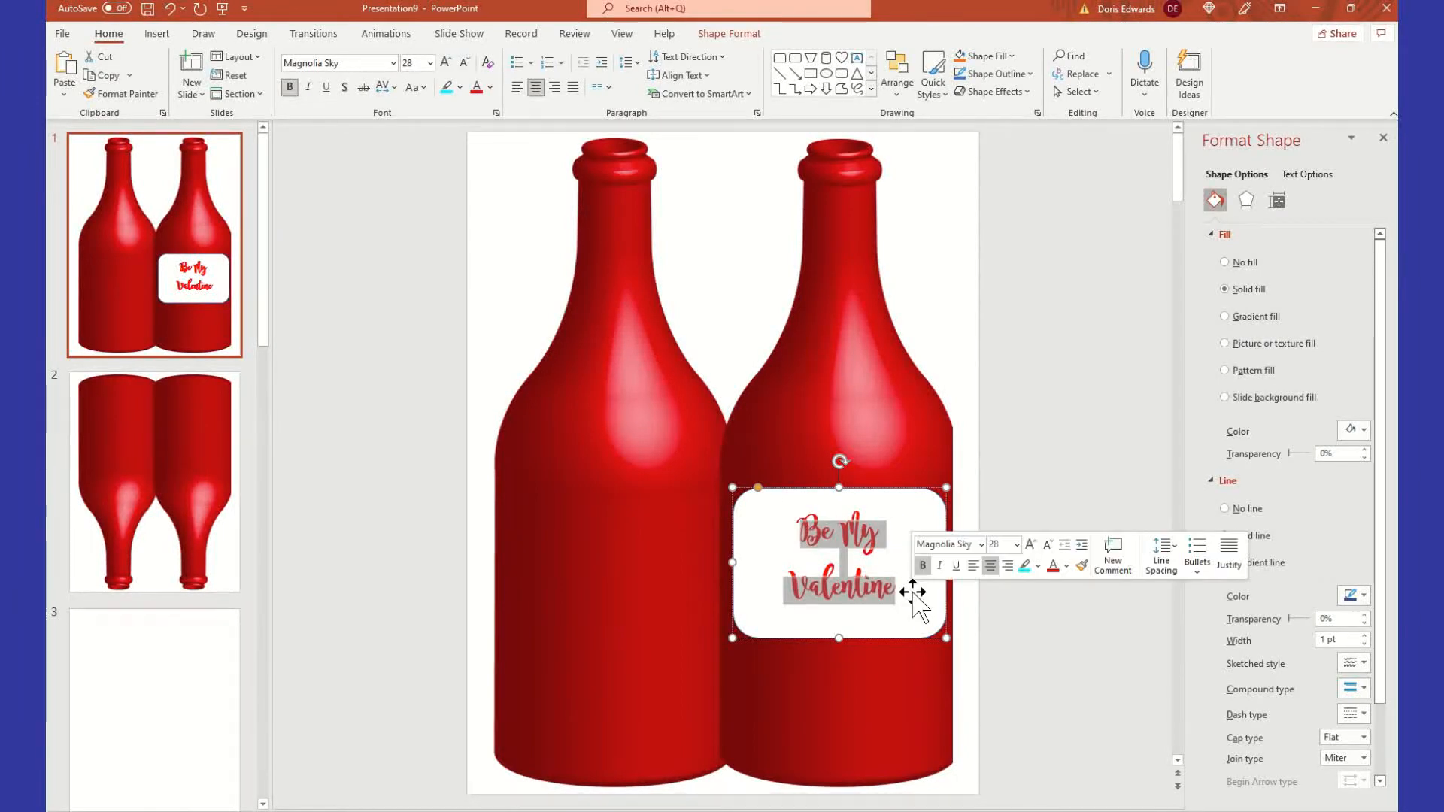
type("ROSE")
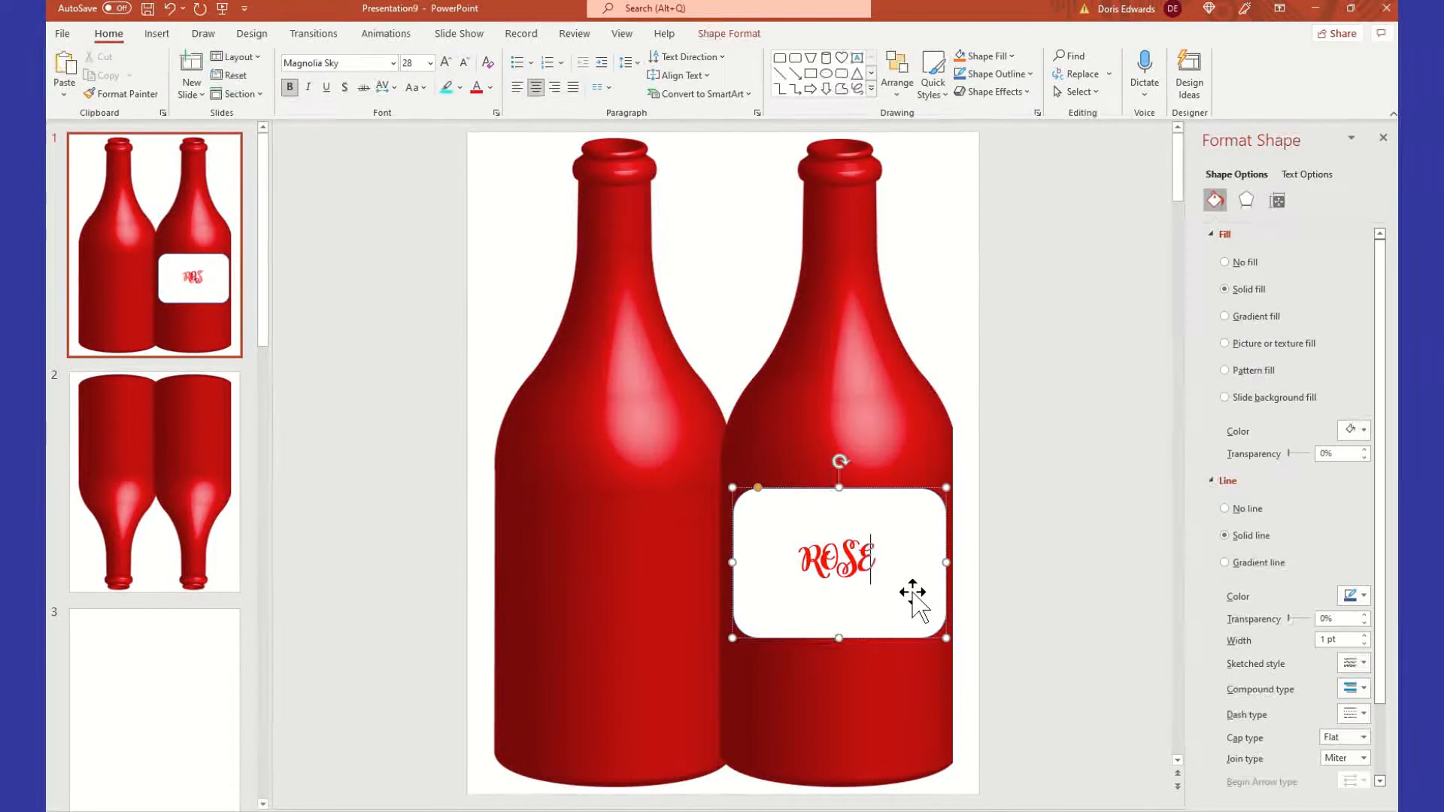
type("S")
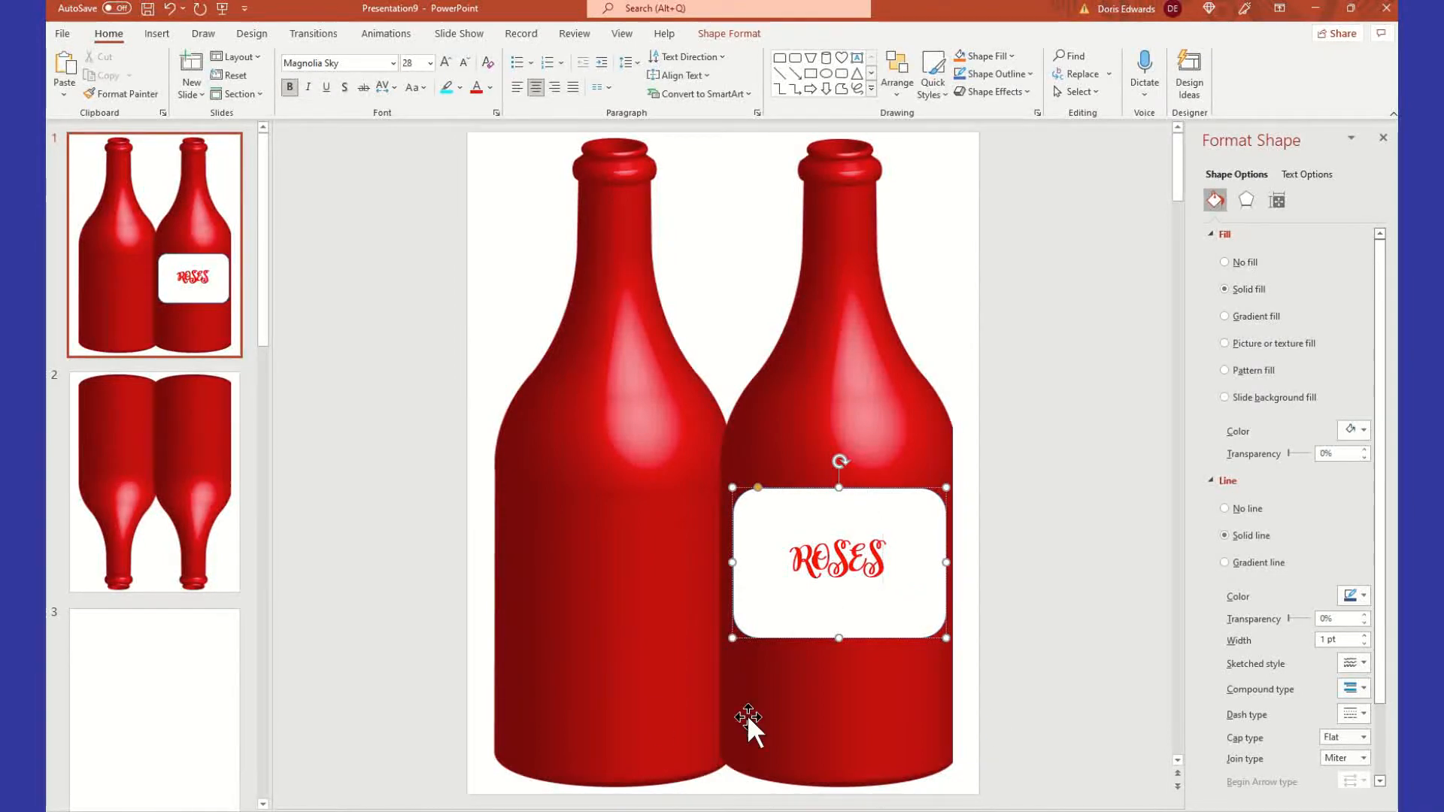
Set the font size of the "ROSES" label text to 48
left_click_drag(797, 559, 891, 562)
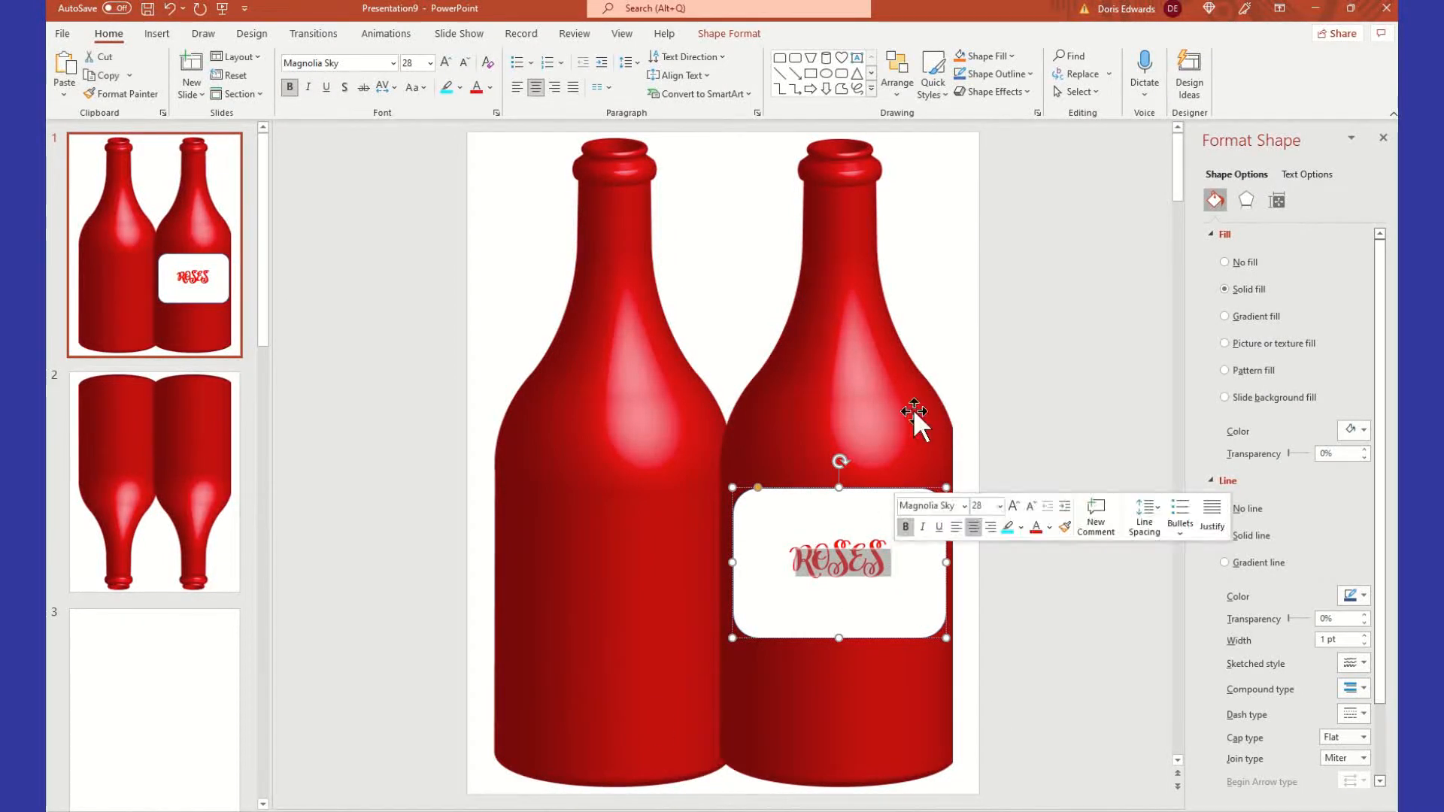
left_click(430, 64)
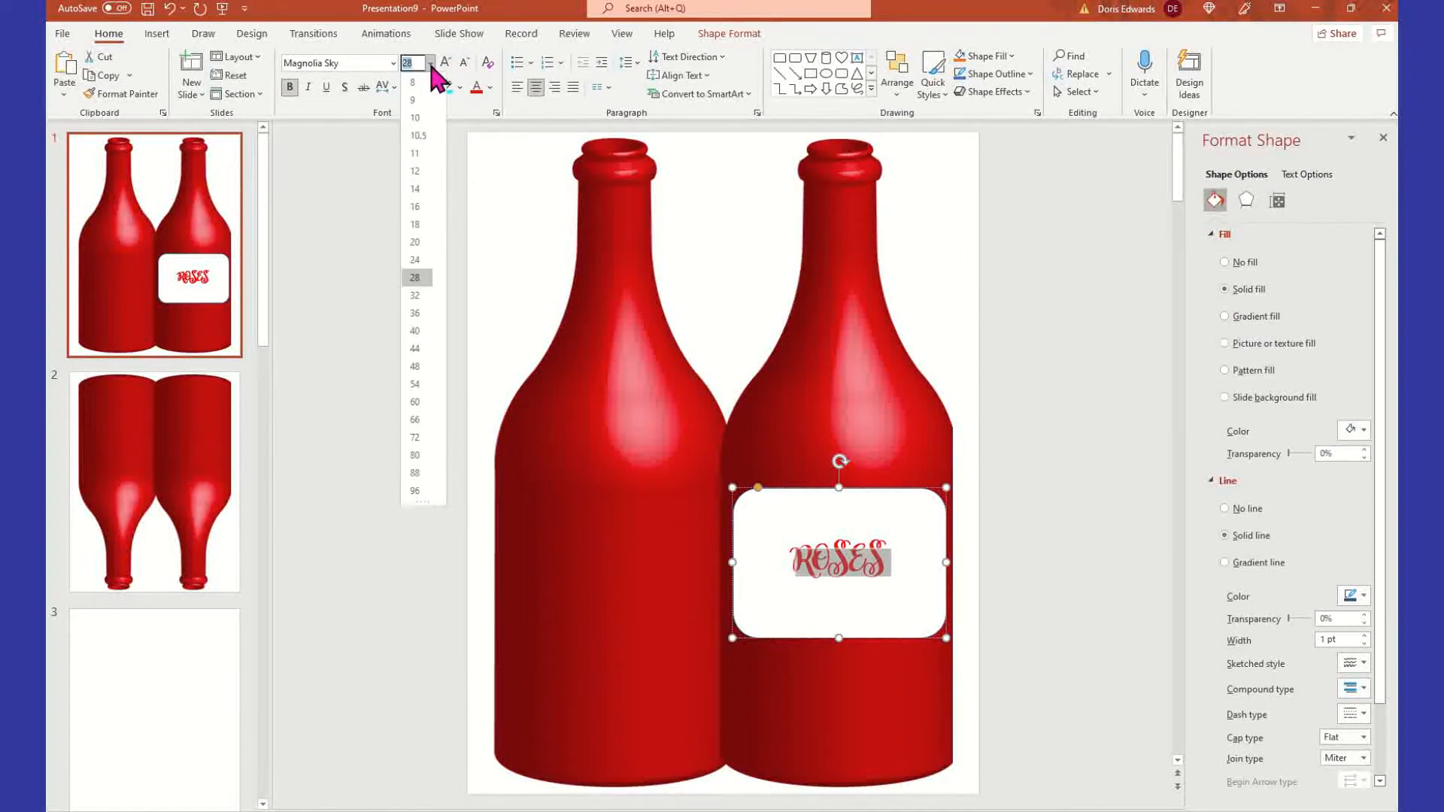
left_click(416, 366)
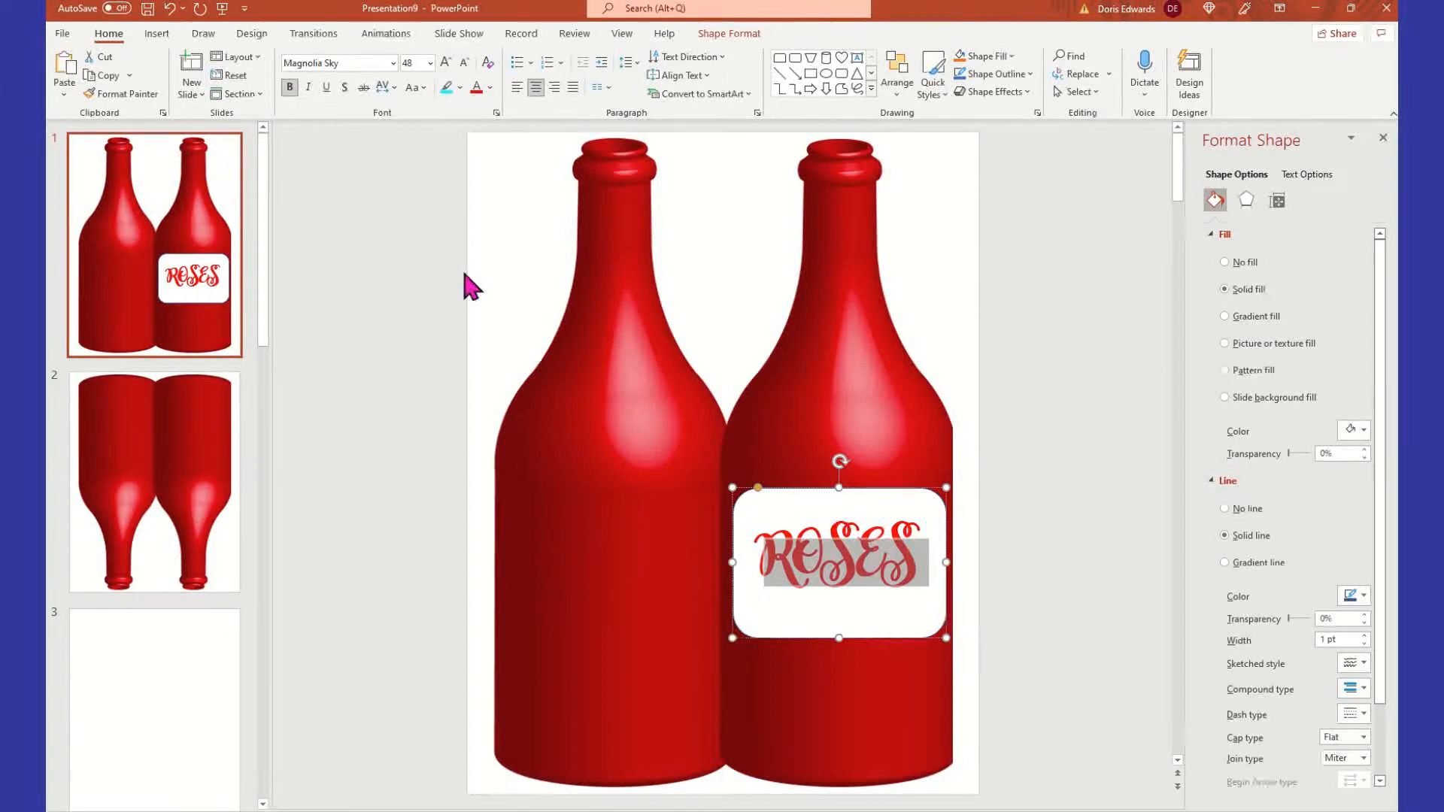
Preview other fonts for the "ROSES" label text and keep Magnolia Sky
left_click(393, 63)
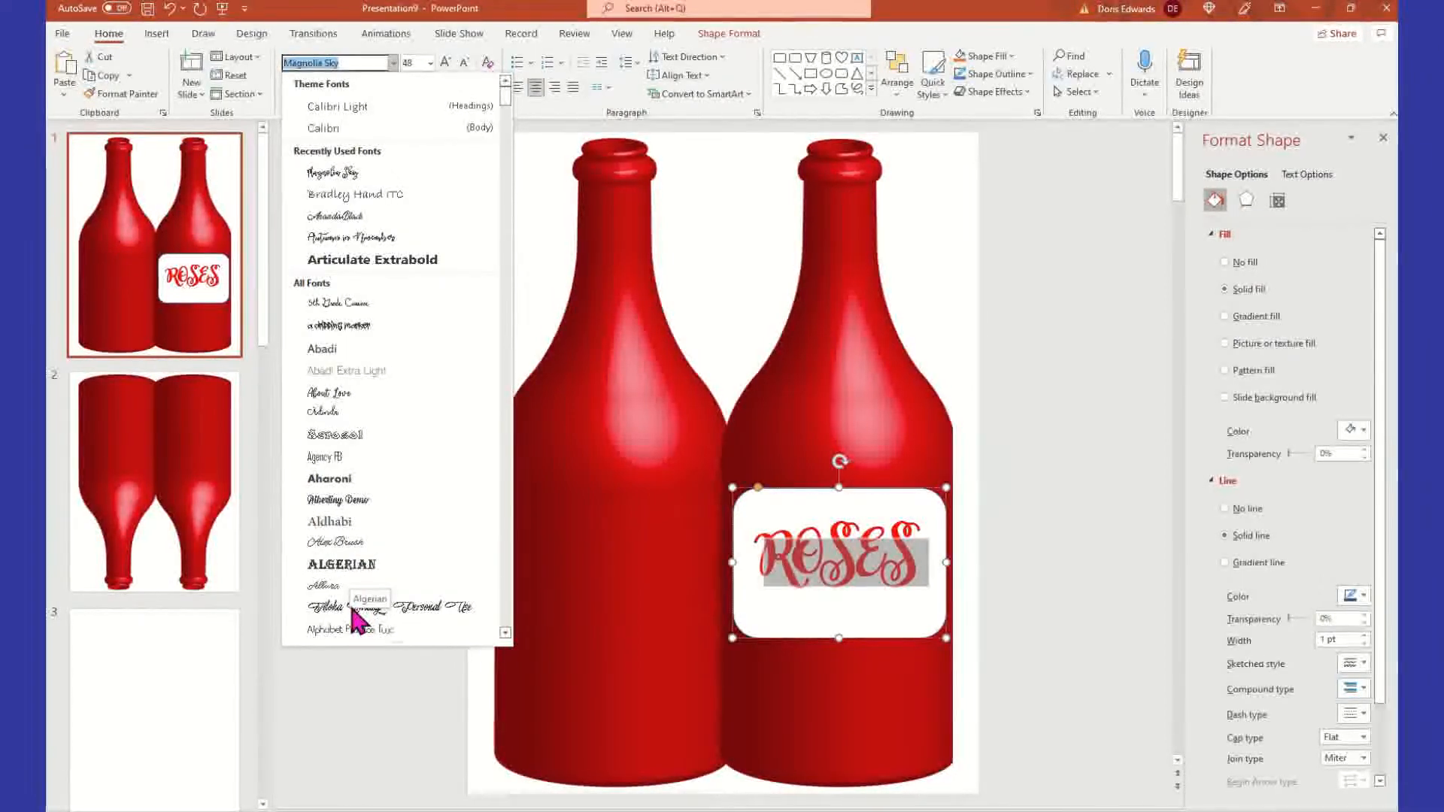
scroll(358, 621, "down", 8)
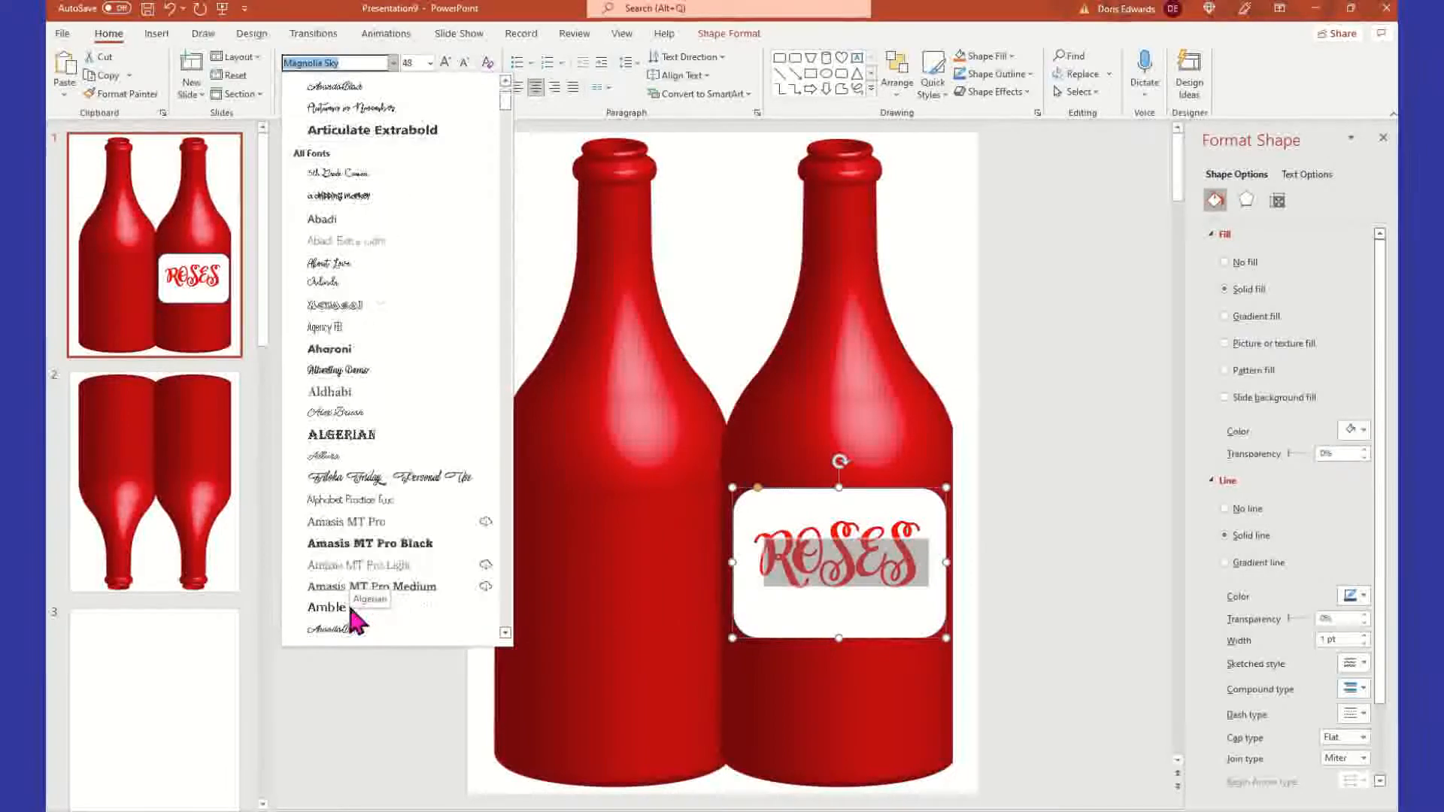
scroll(413, 241, "up", 10)
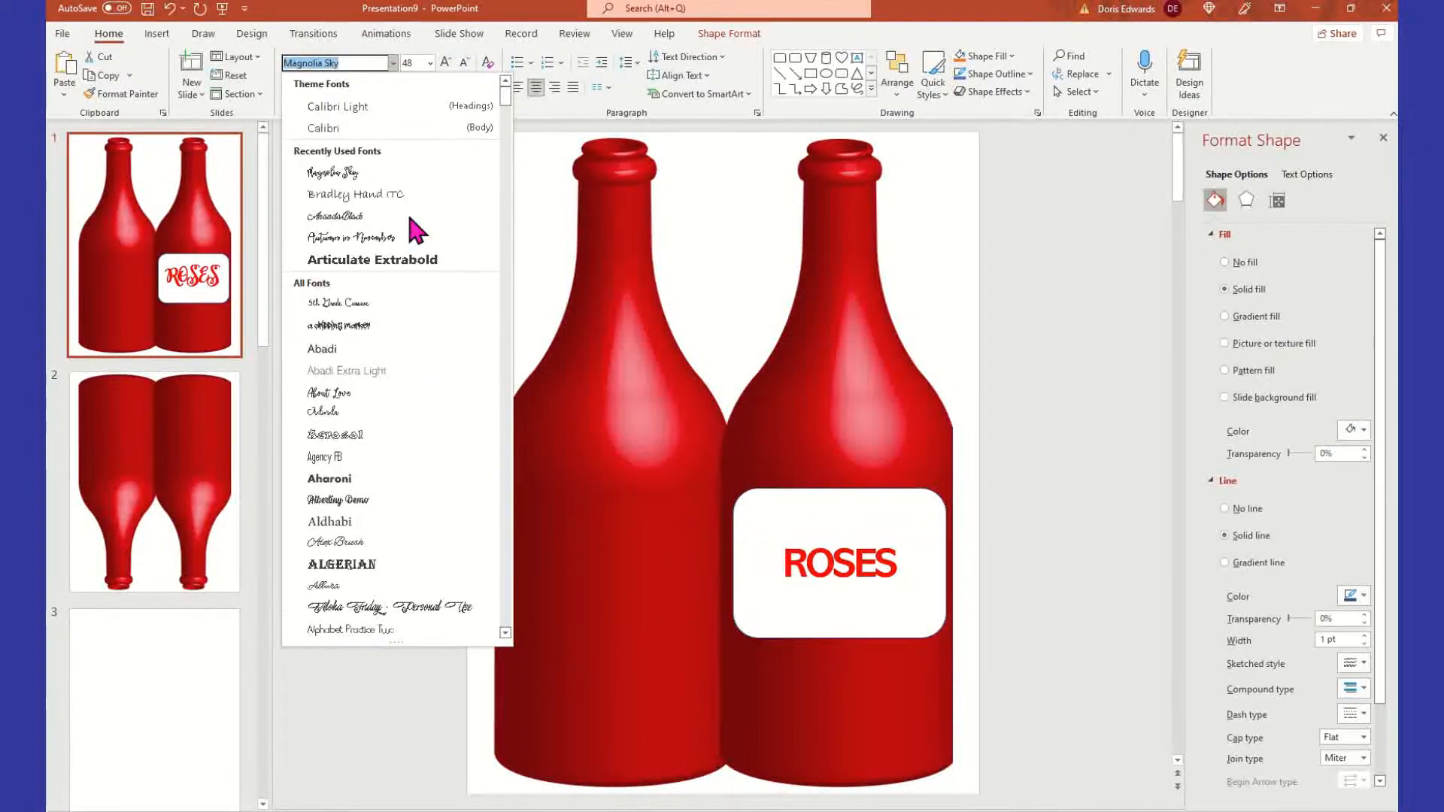
left_click(404, 173)
left_click(1089, 480)
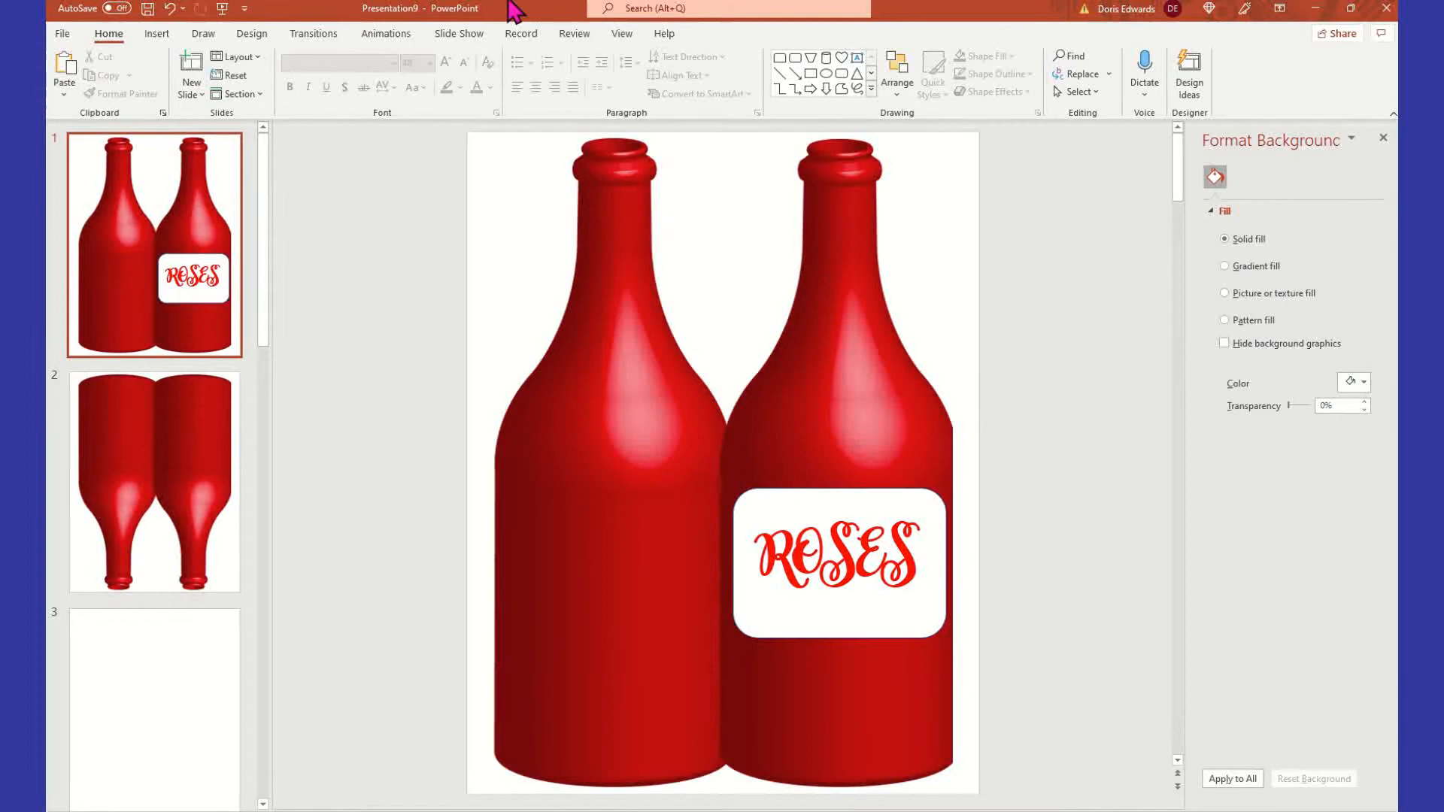
Search the online pictures for "ROSES"
left_click(166, 33)
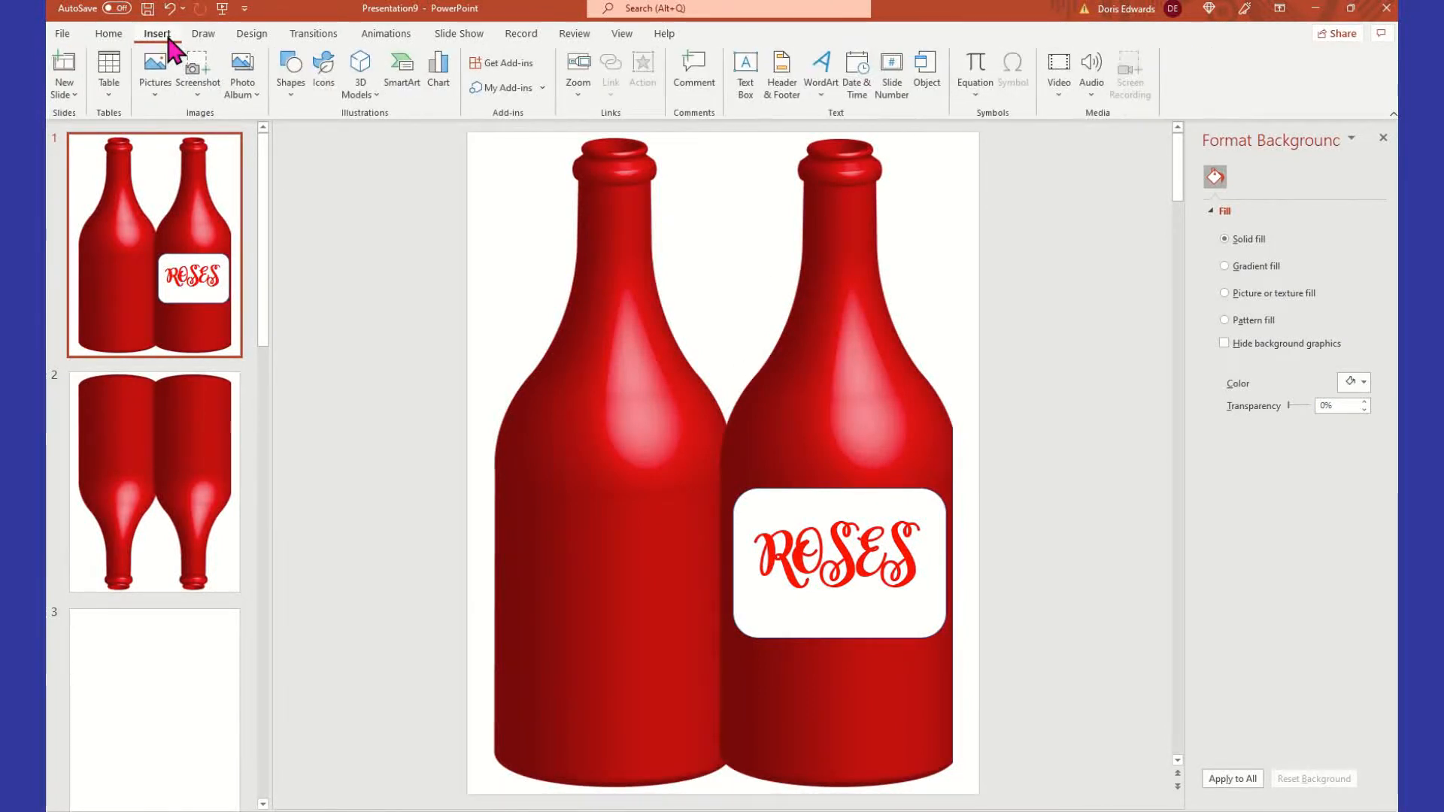
left_click(159, 95)
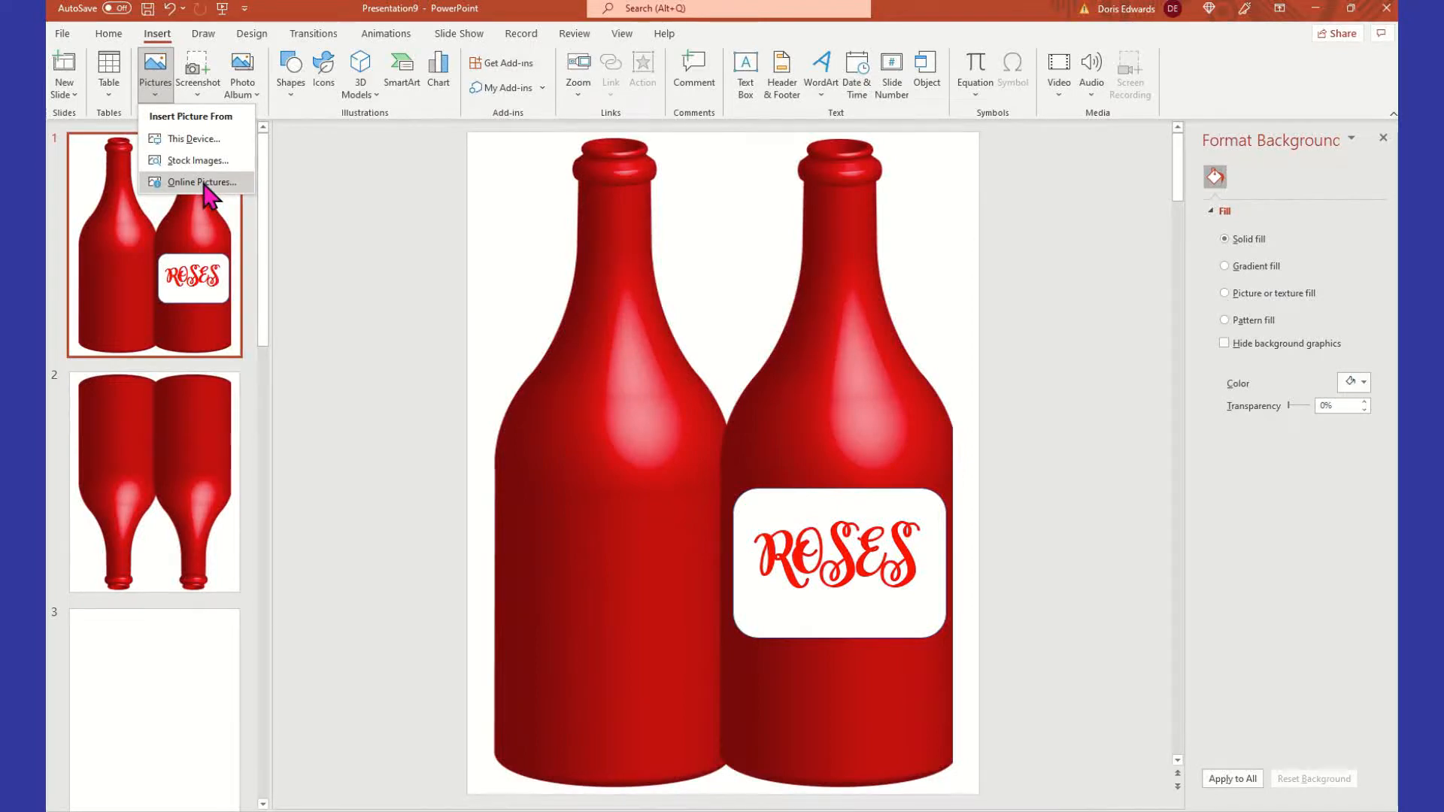
left_click(201, 183)
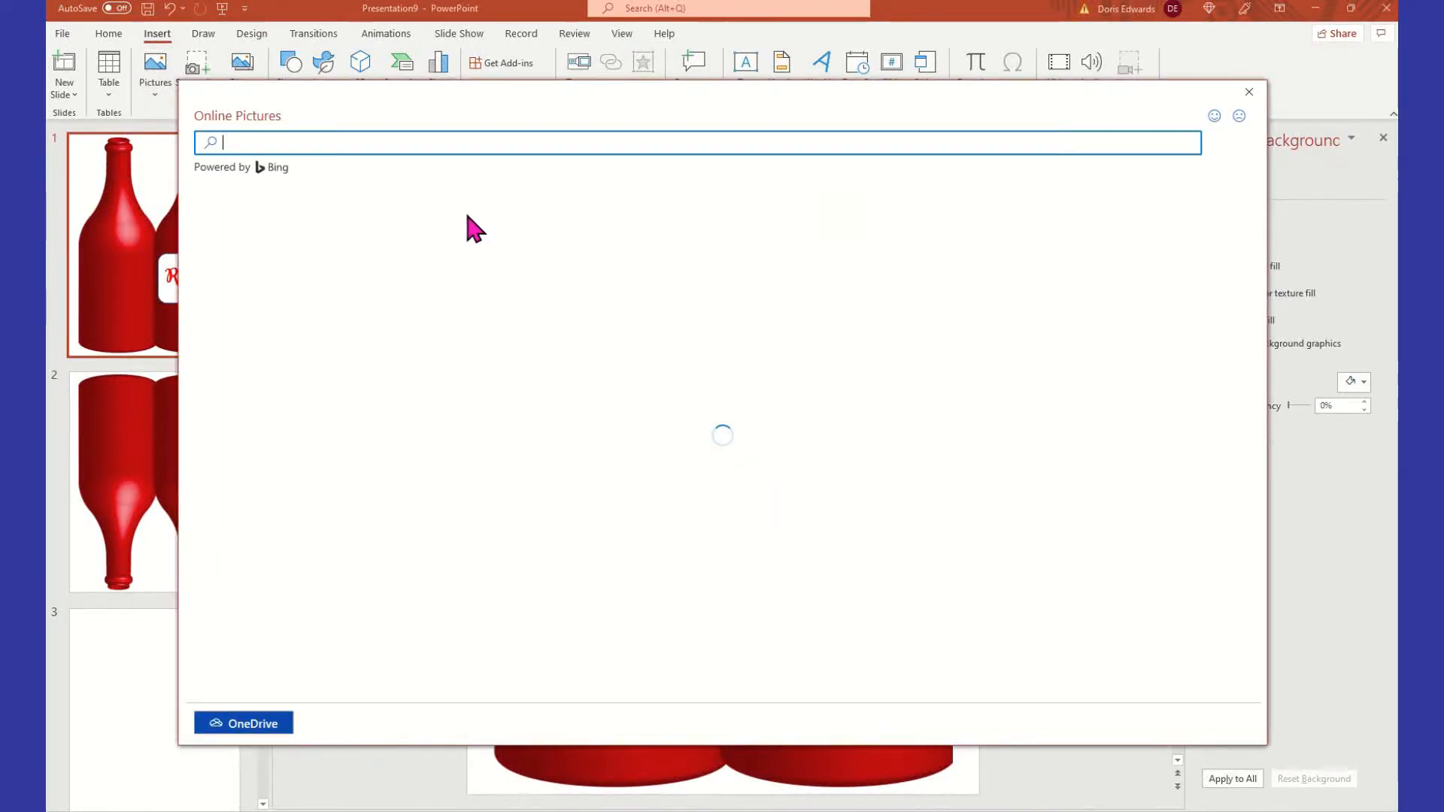
type("ROSES")
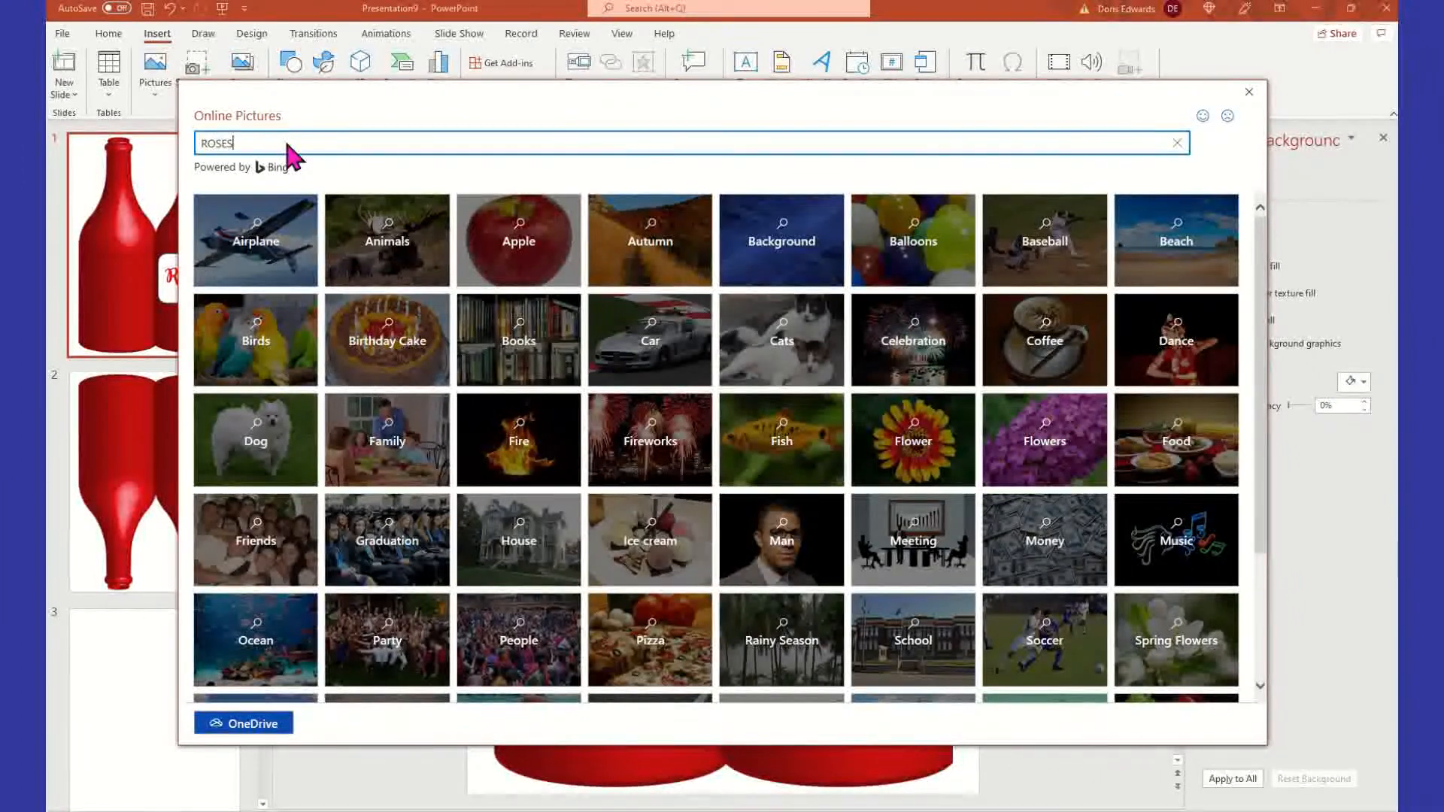
key("Return")
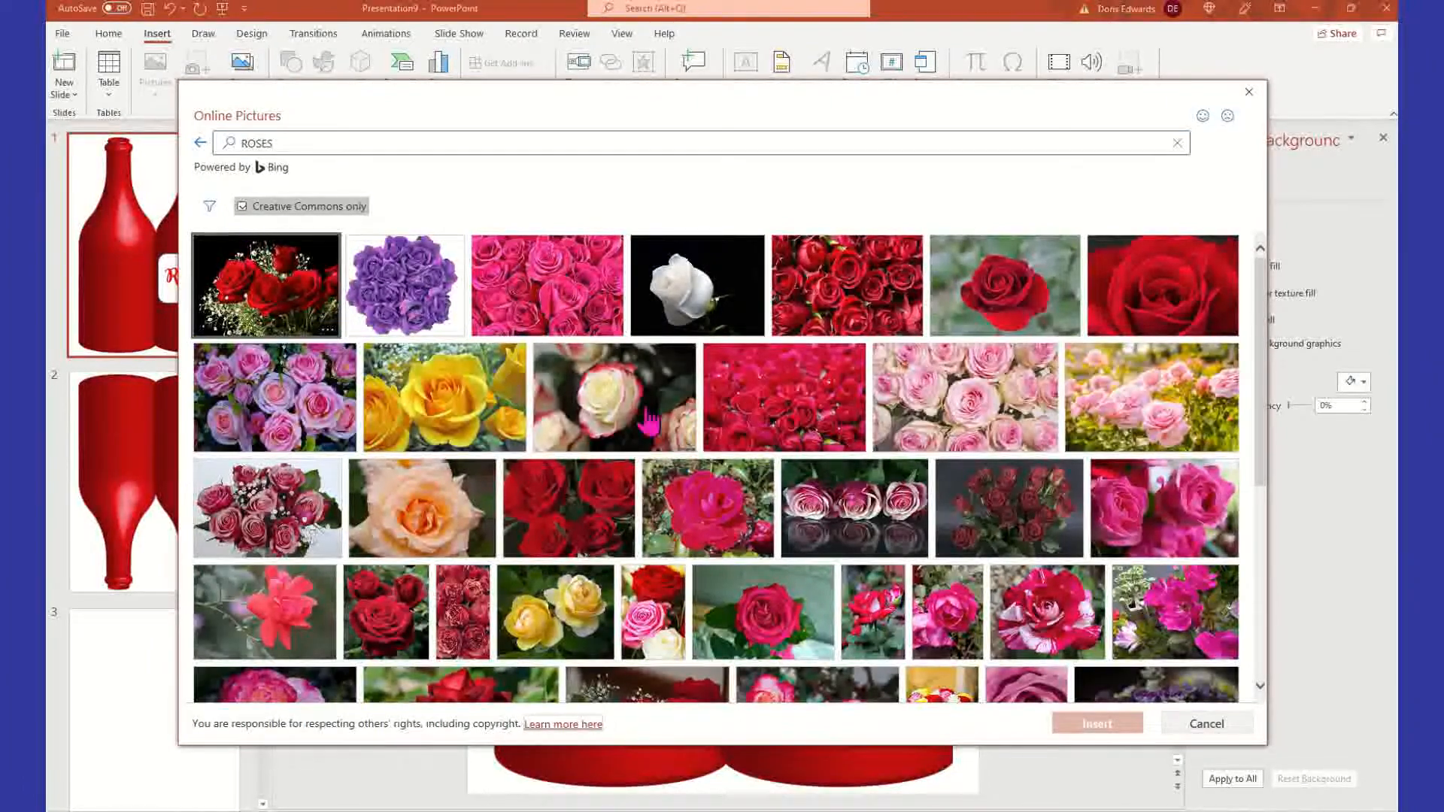
Look through the rose picture results for an image that suits the bottle label
scroll(685, 445, "down", 2)
scroll(684, 446, "down", 2)
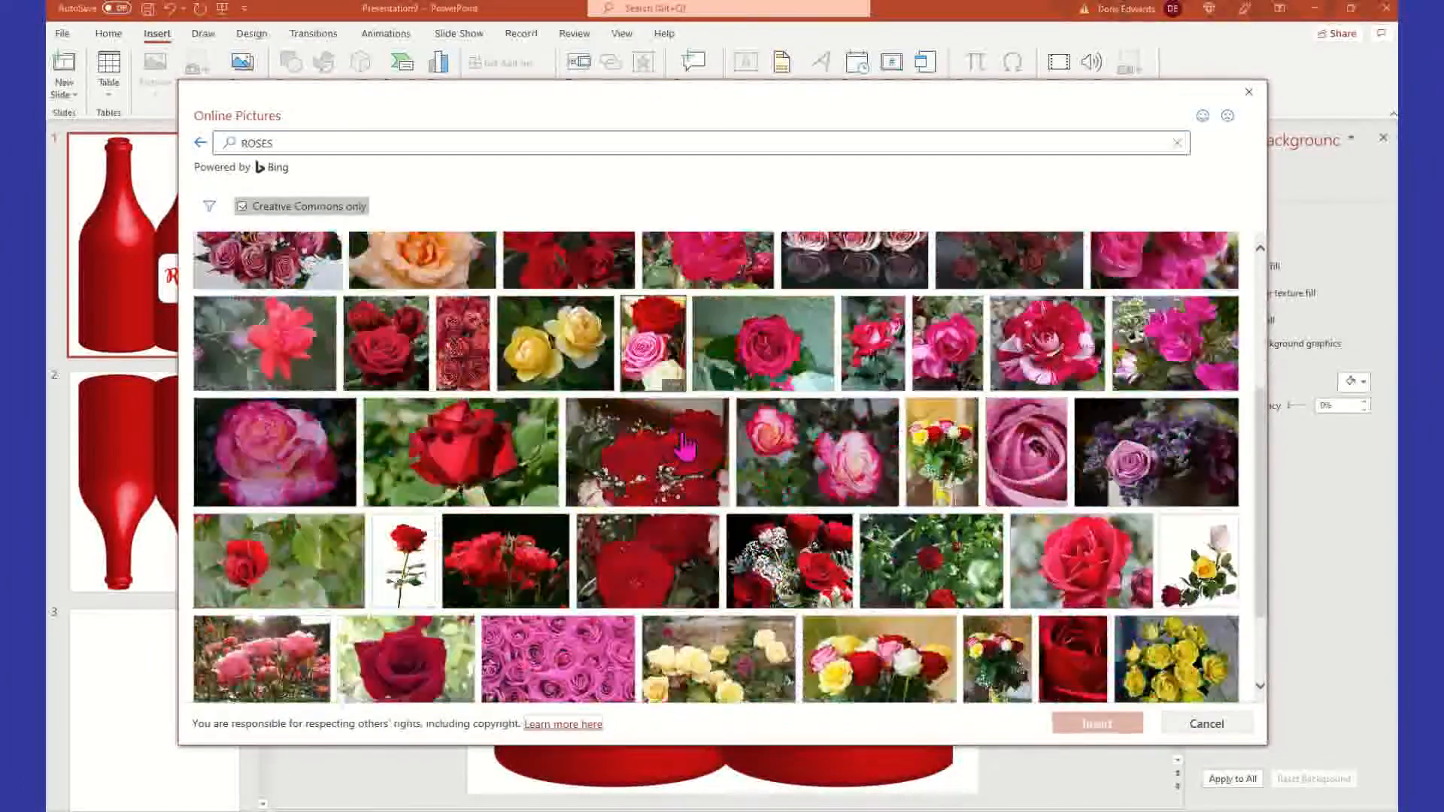
scroll(684, 446, "down", 1)
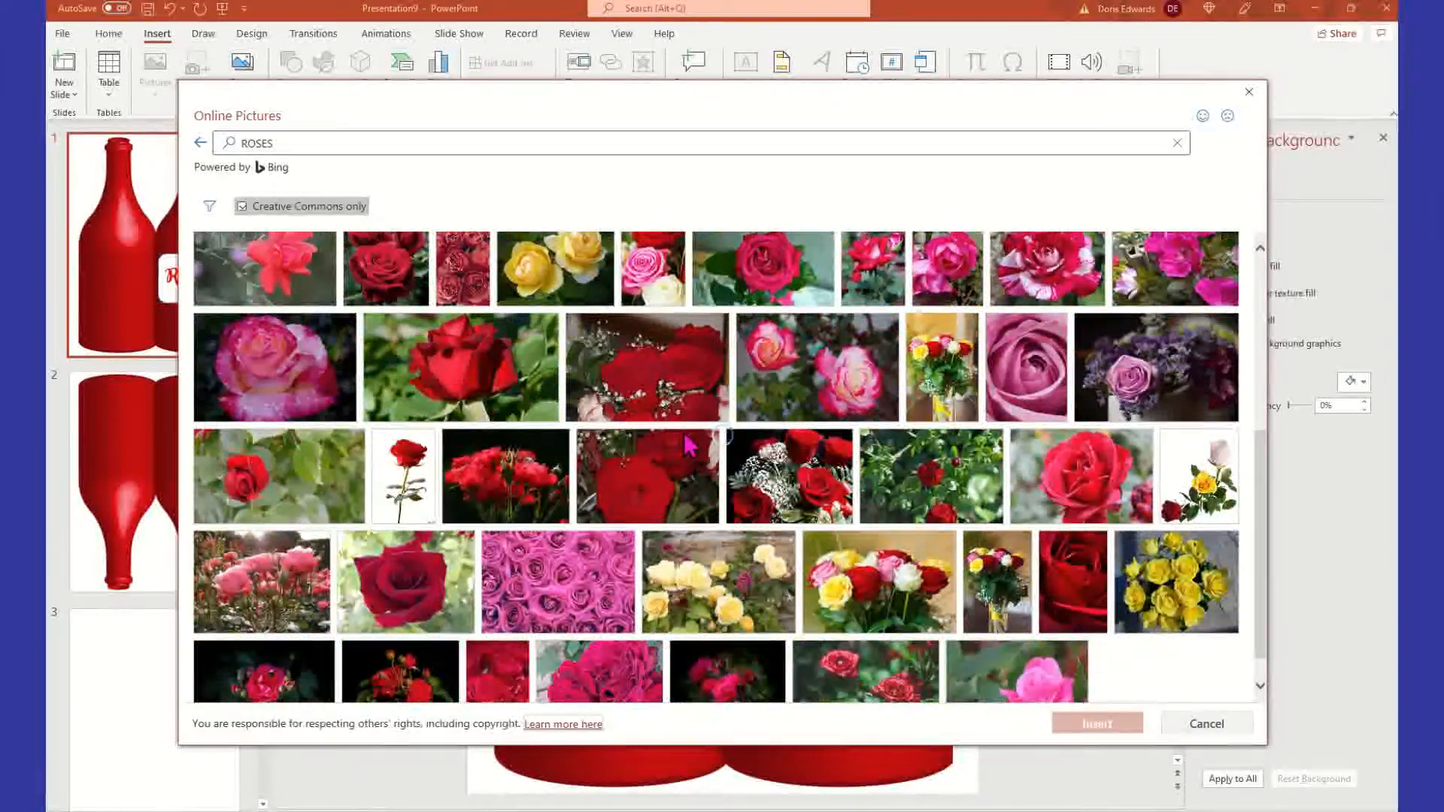
scroll(737, 530, "down", 5)
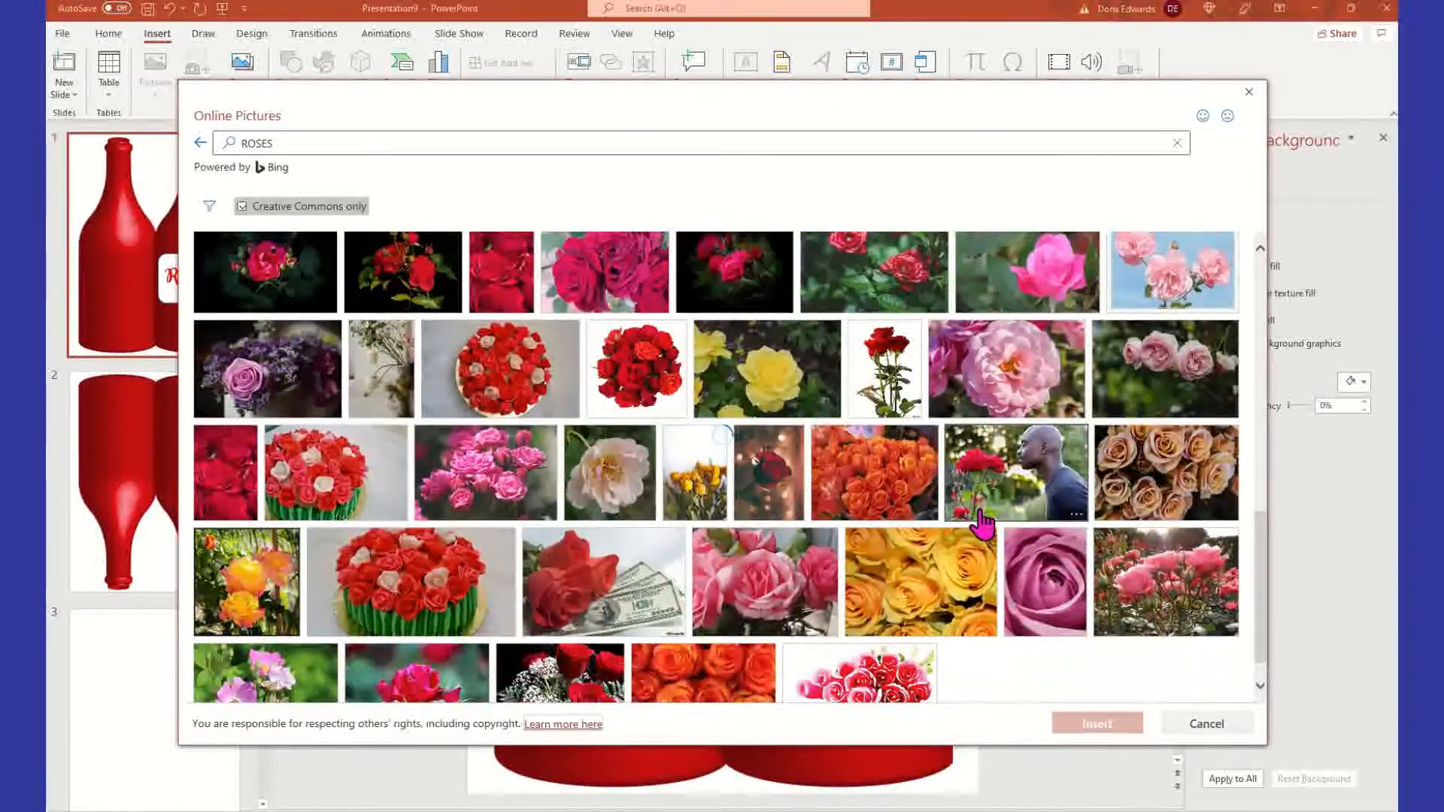
scroll(827, 504, "down", 4)
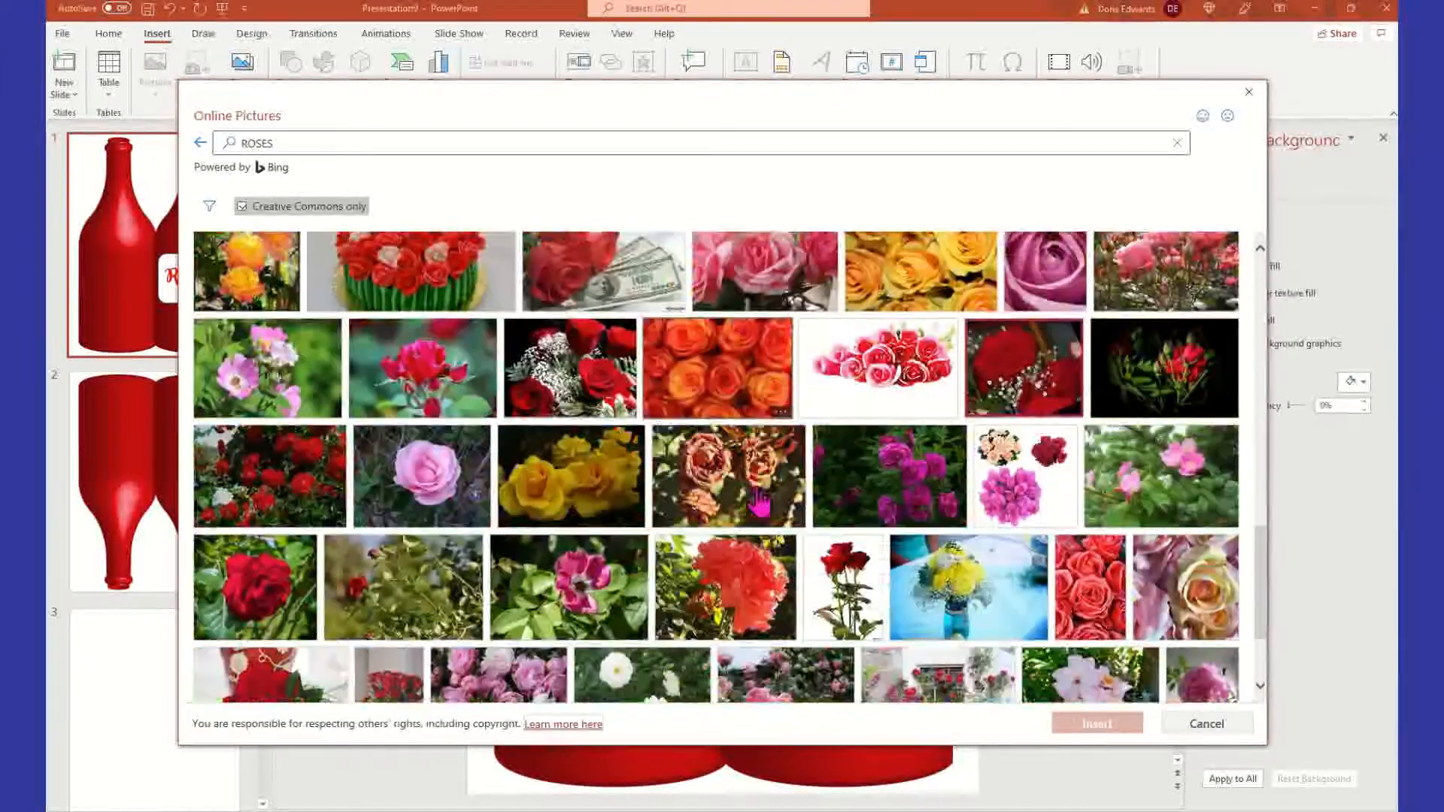
scroll(760, 500, "down", 1)
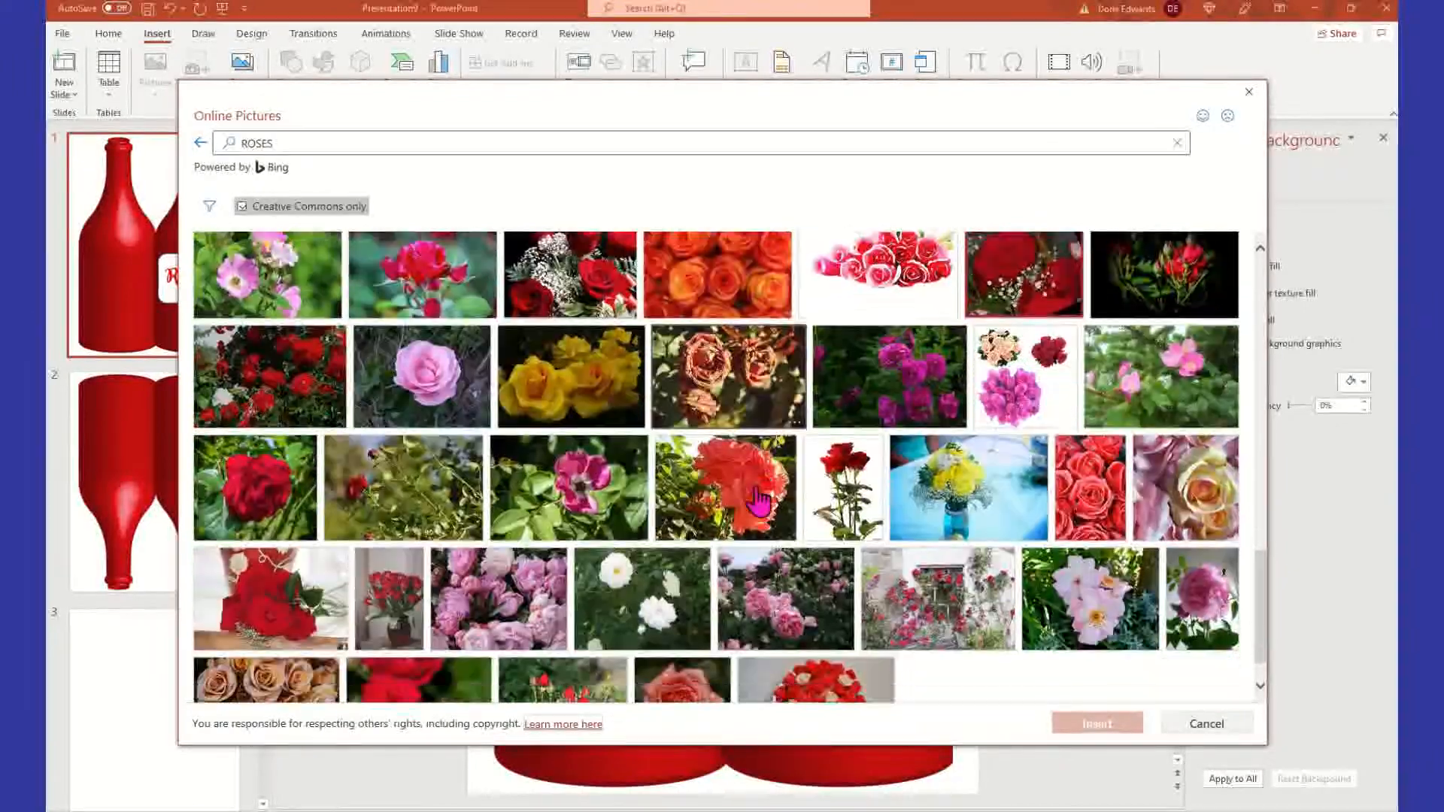
scroll(714, 506, "down", 2)
scroll(709, 509, "down", 2)
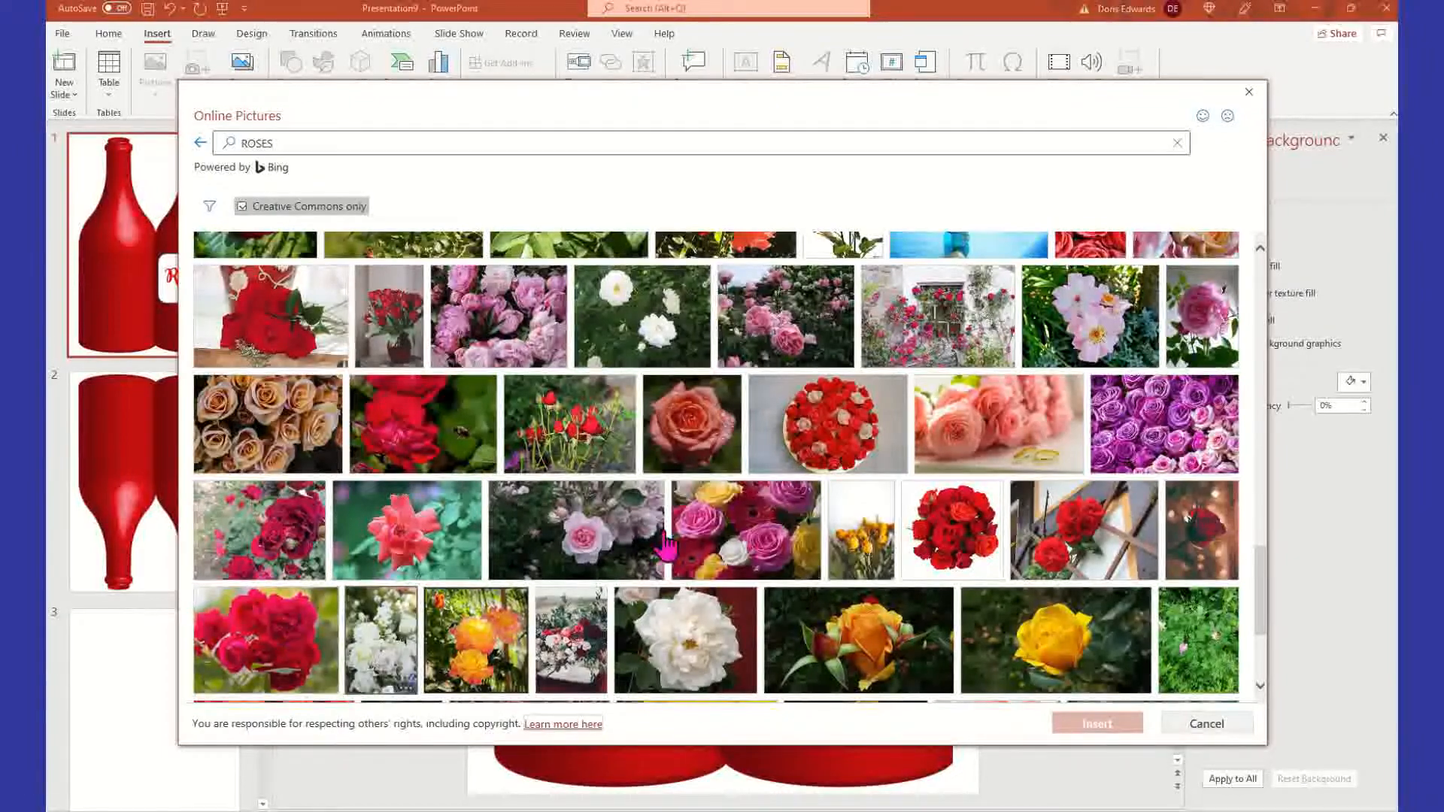
scroll(666, 548, "down", 2)
scroll(667, 548, "down", 1)
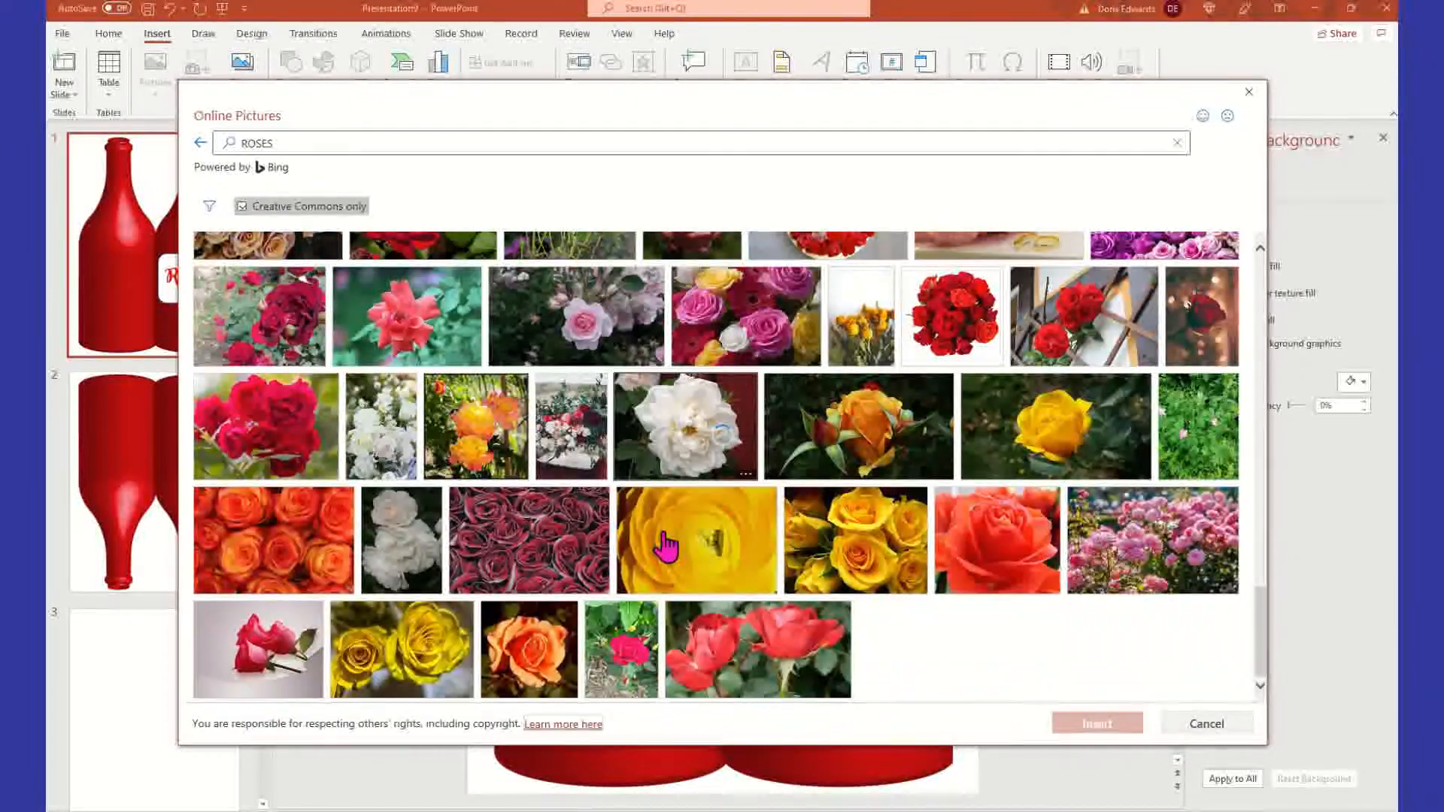
scroll(817, 590, "down", 3)
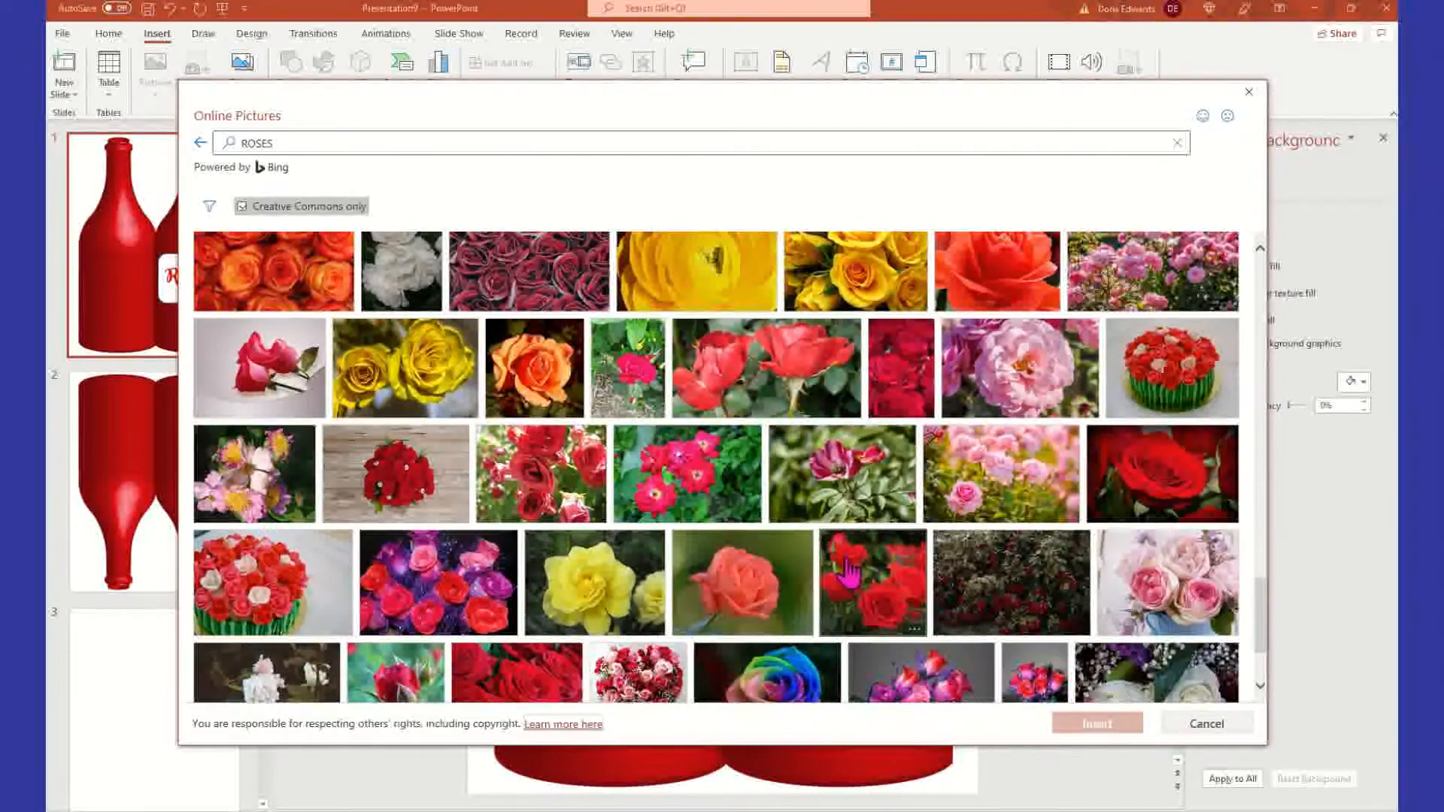
scroll(876, 489, "down", 1)
scroll(877, 489, "down", 1)
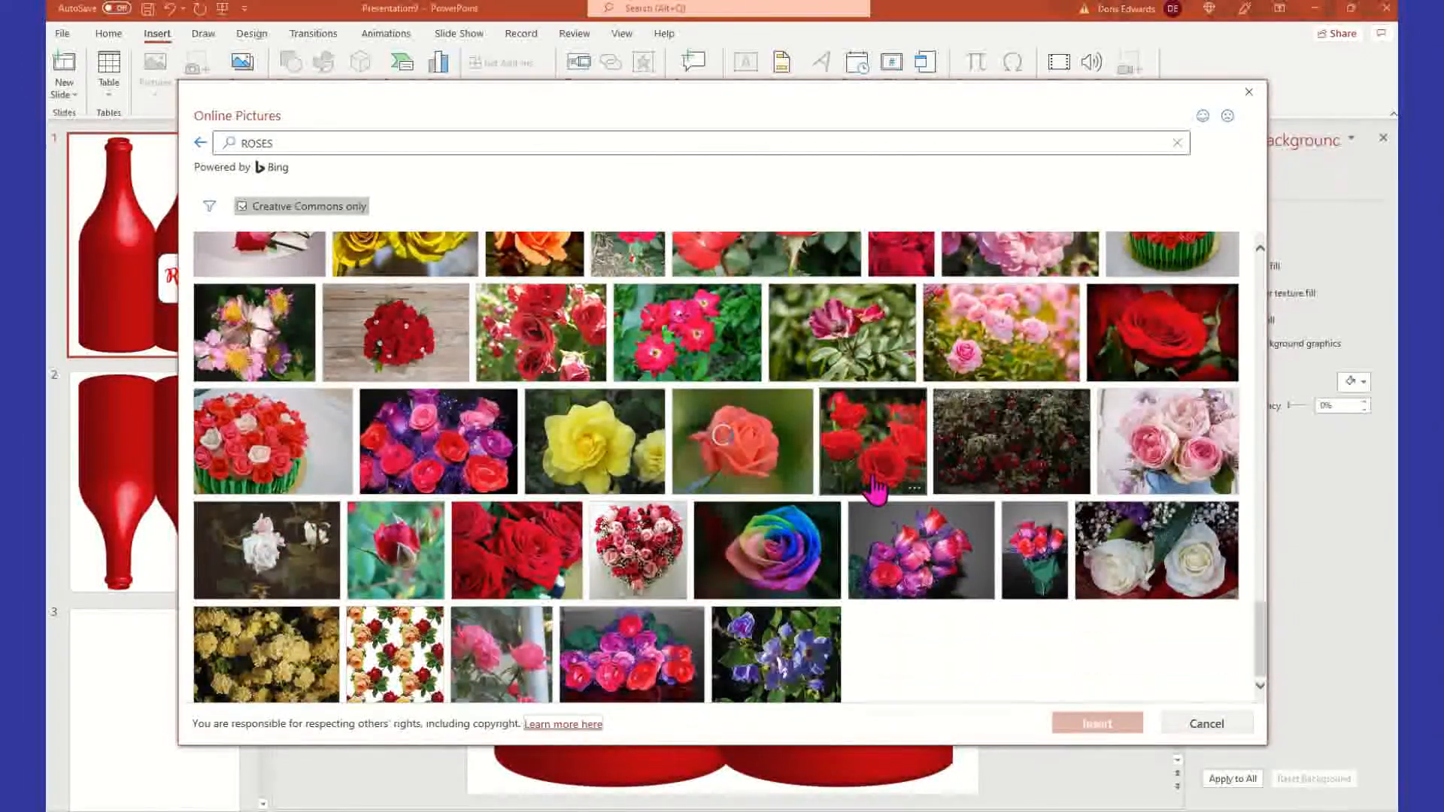
scroll(916, 563, "down", 2)
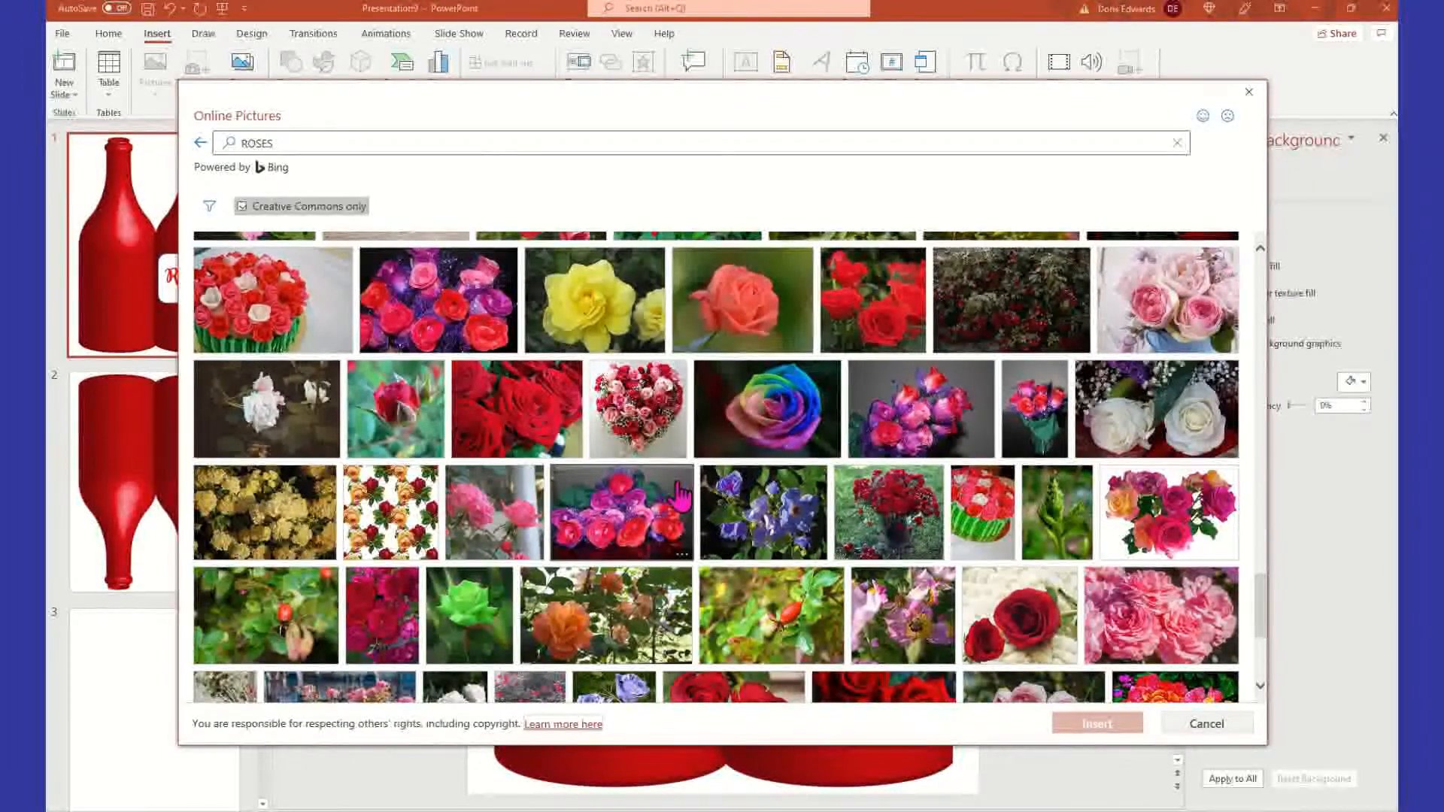
Try the heart-shaped rose bouquet picture on slide 1, and remove it again
left_click(638, 421)
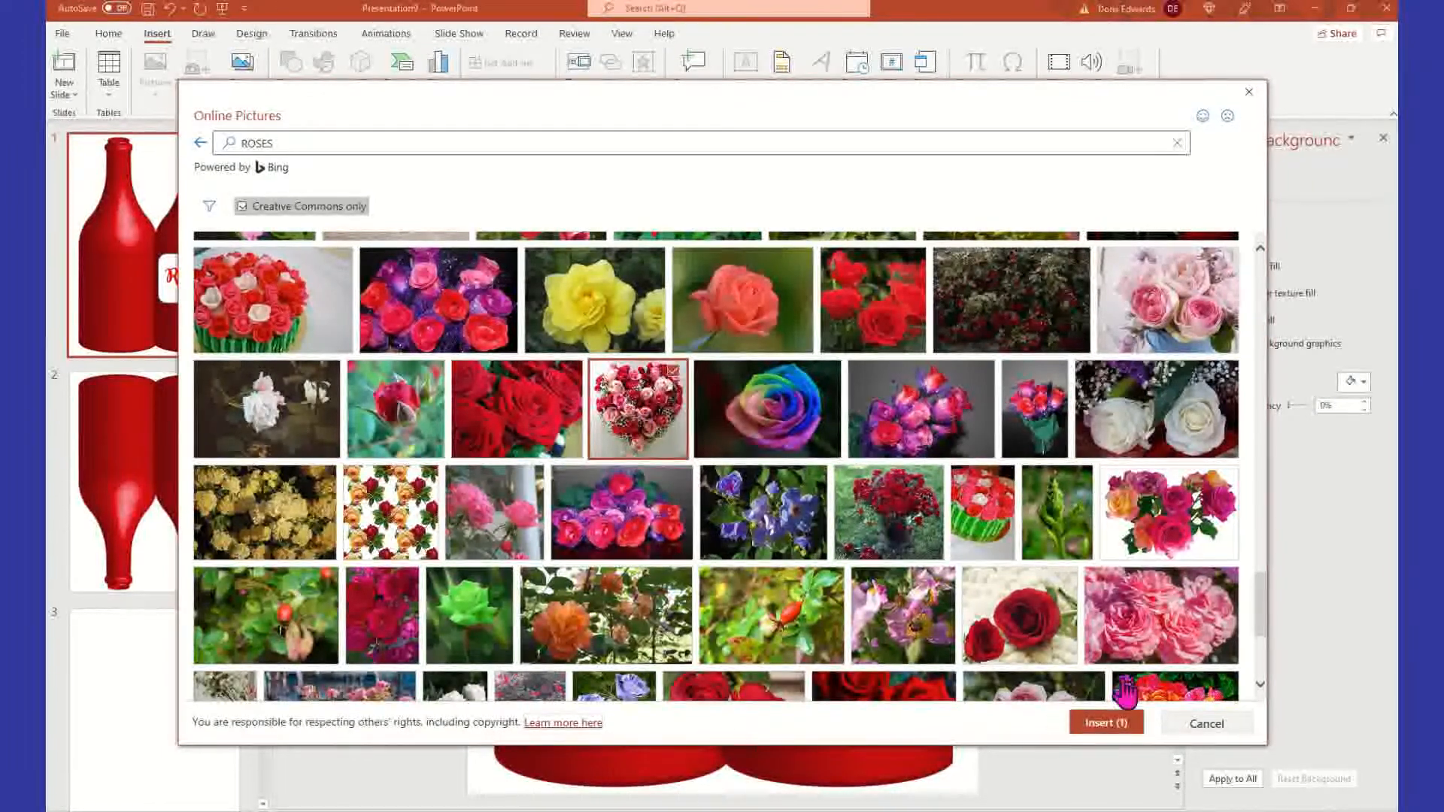
left_click(1106, 723)
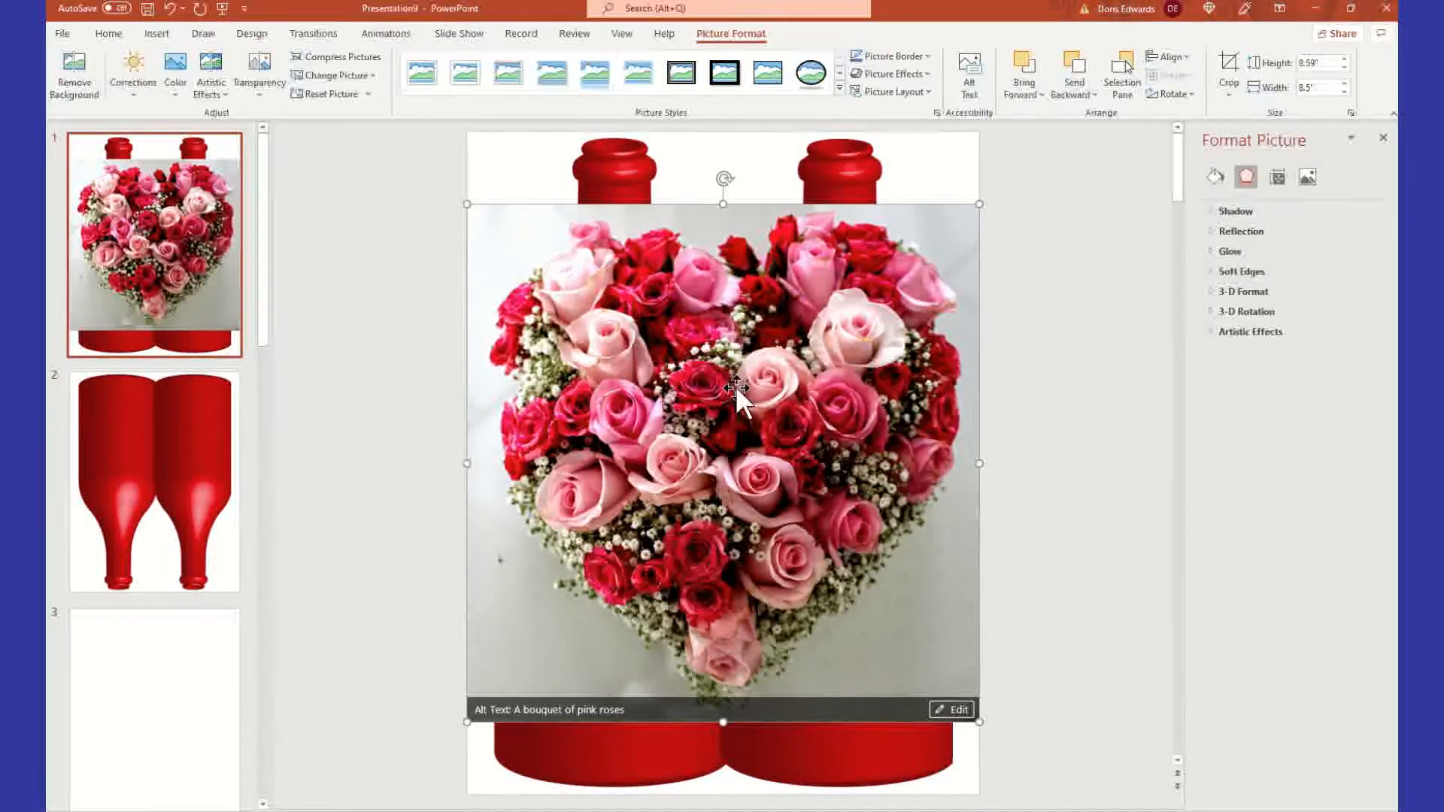
key("Delete")
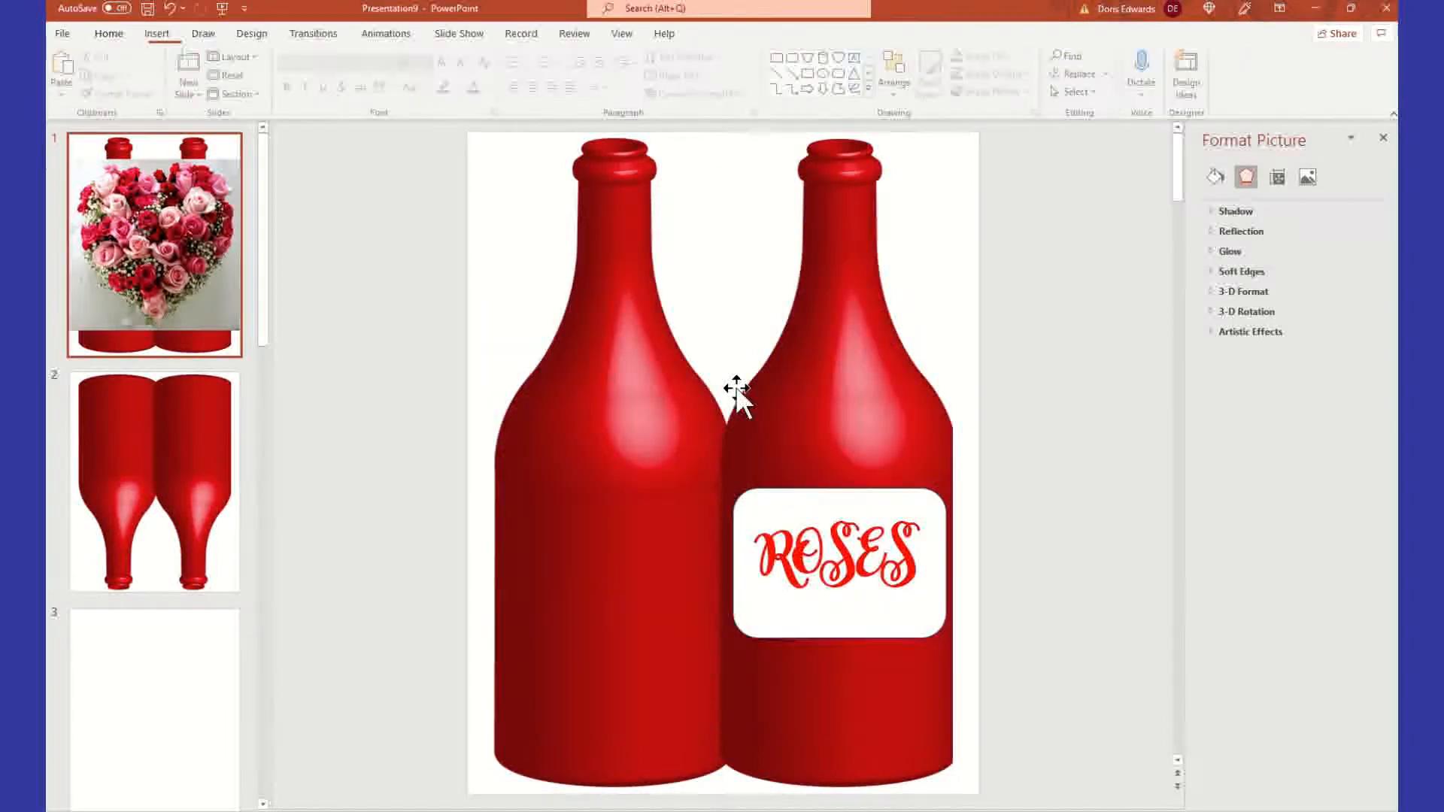
Search online pictures for "ROSES" again and filter the results to cut-out images on plain backgrounds
left_click(160, 33)
left_click(156, 88)
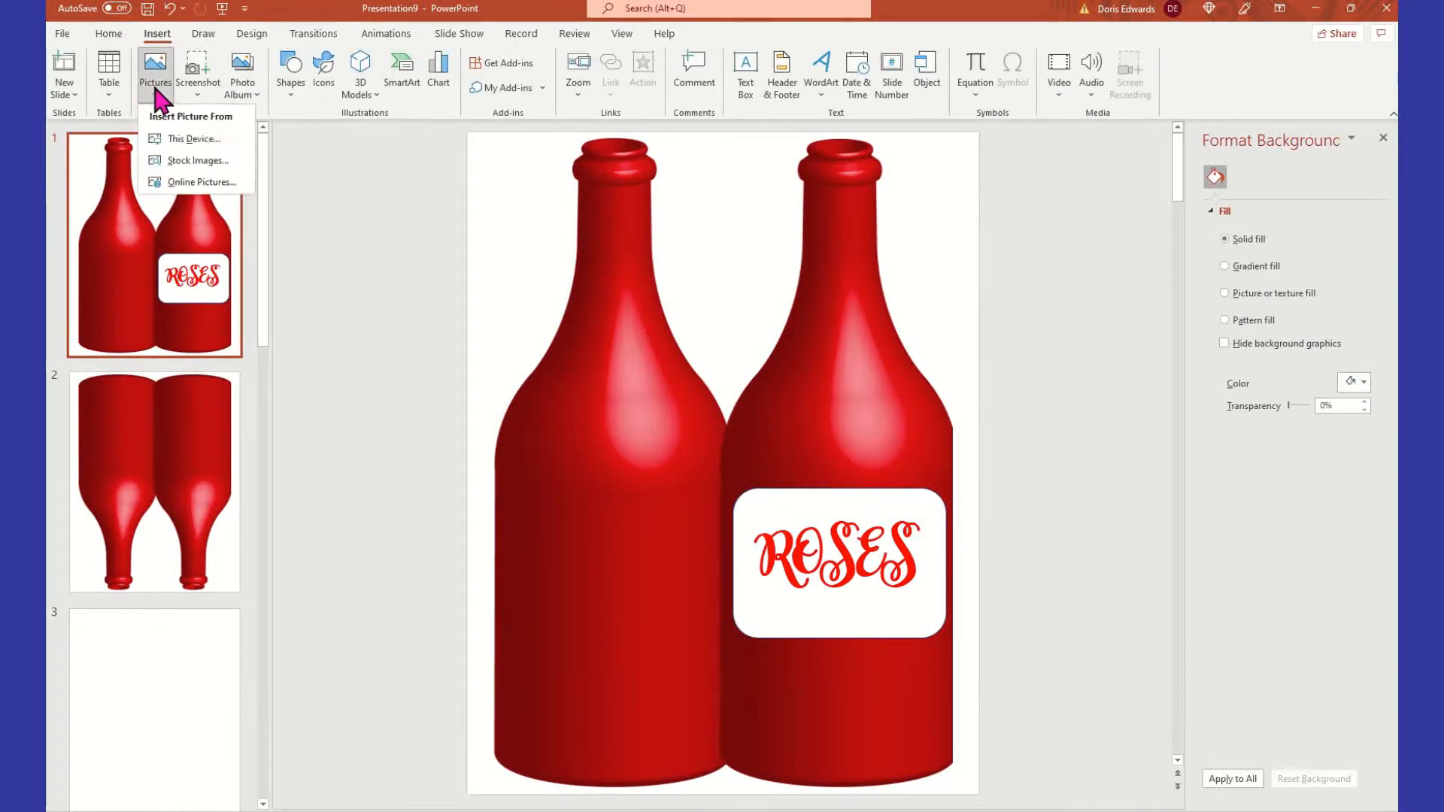
left_click(197, 182)
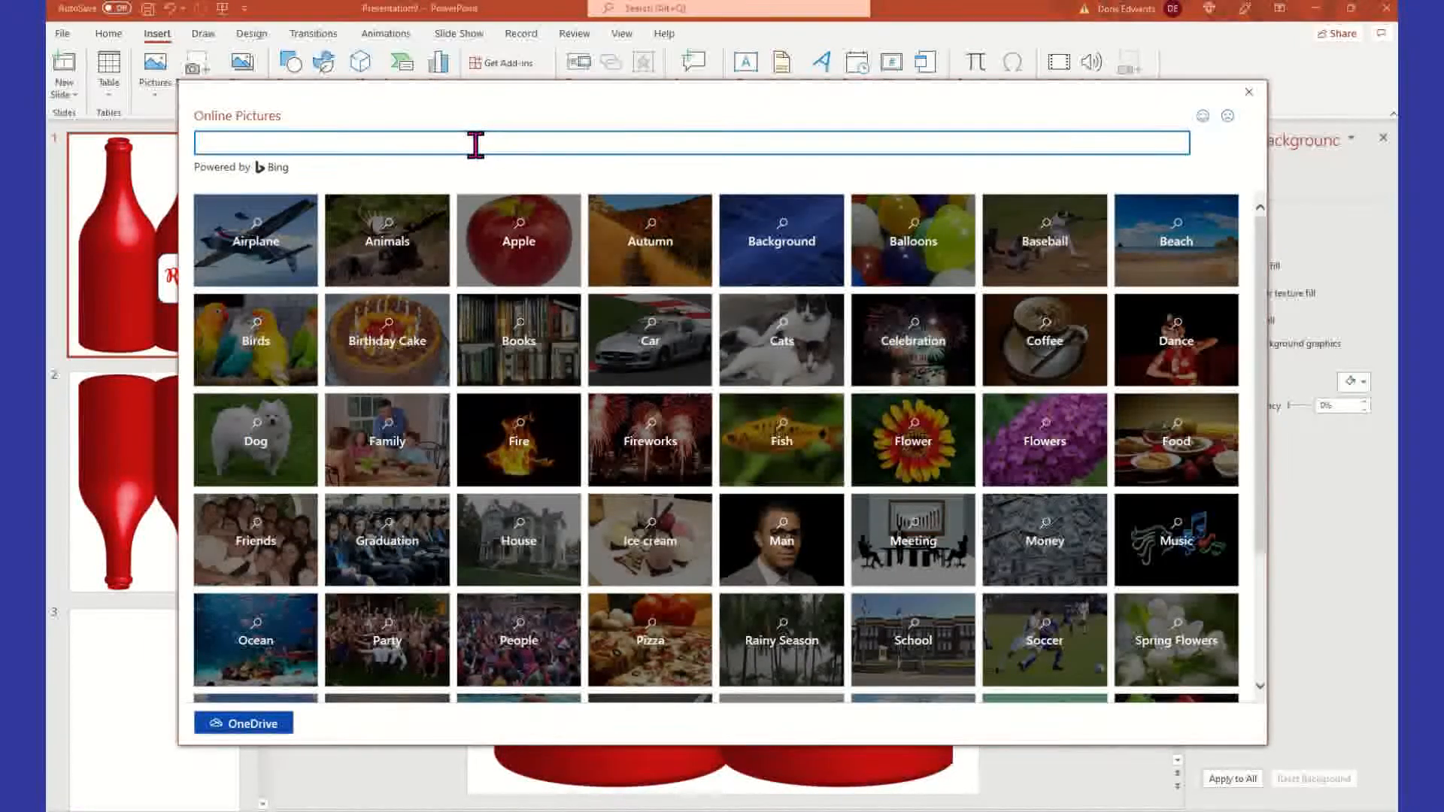
type("ROSES")
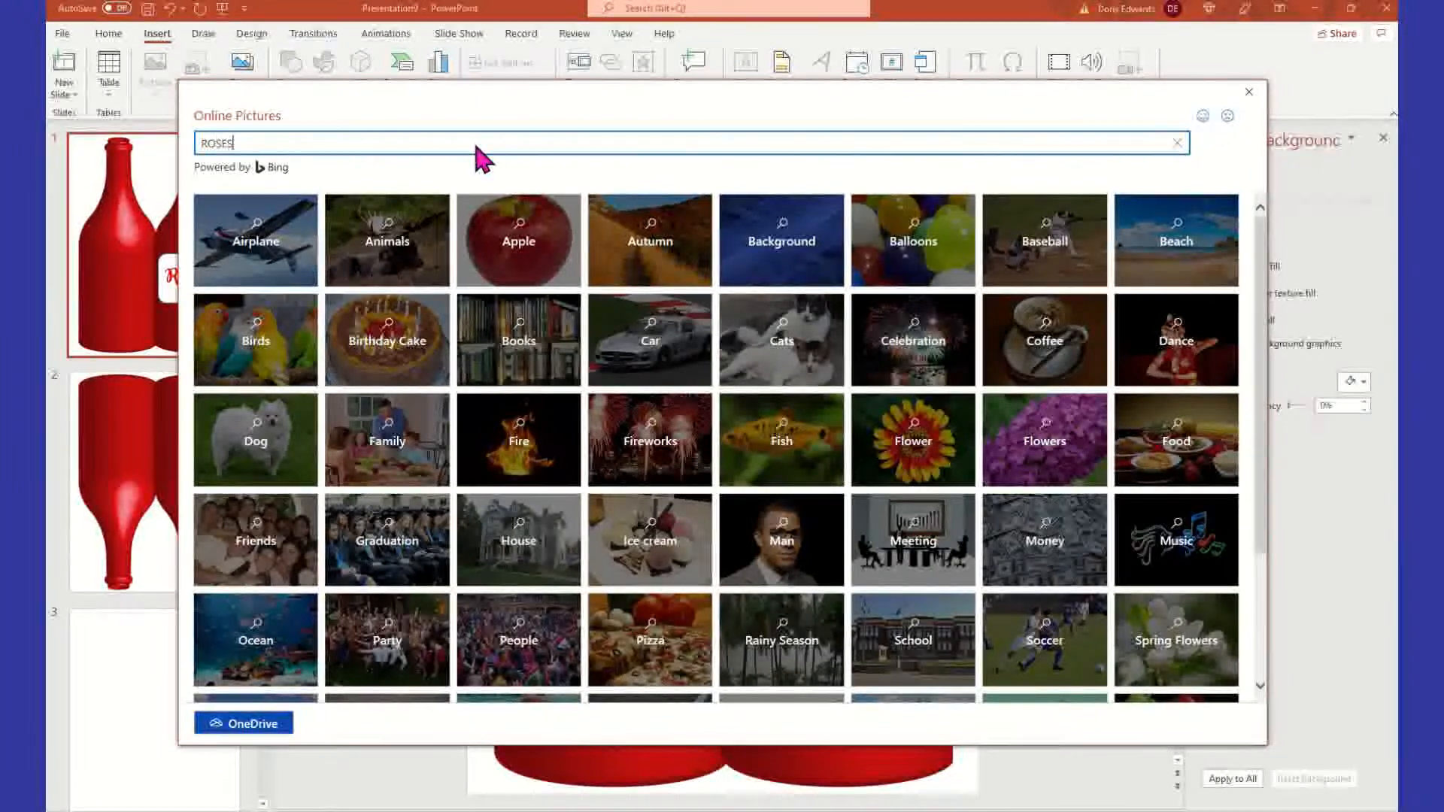
key("Return")
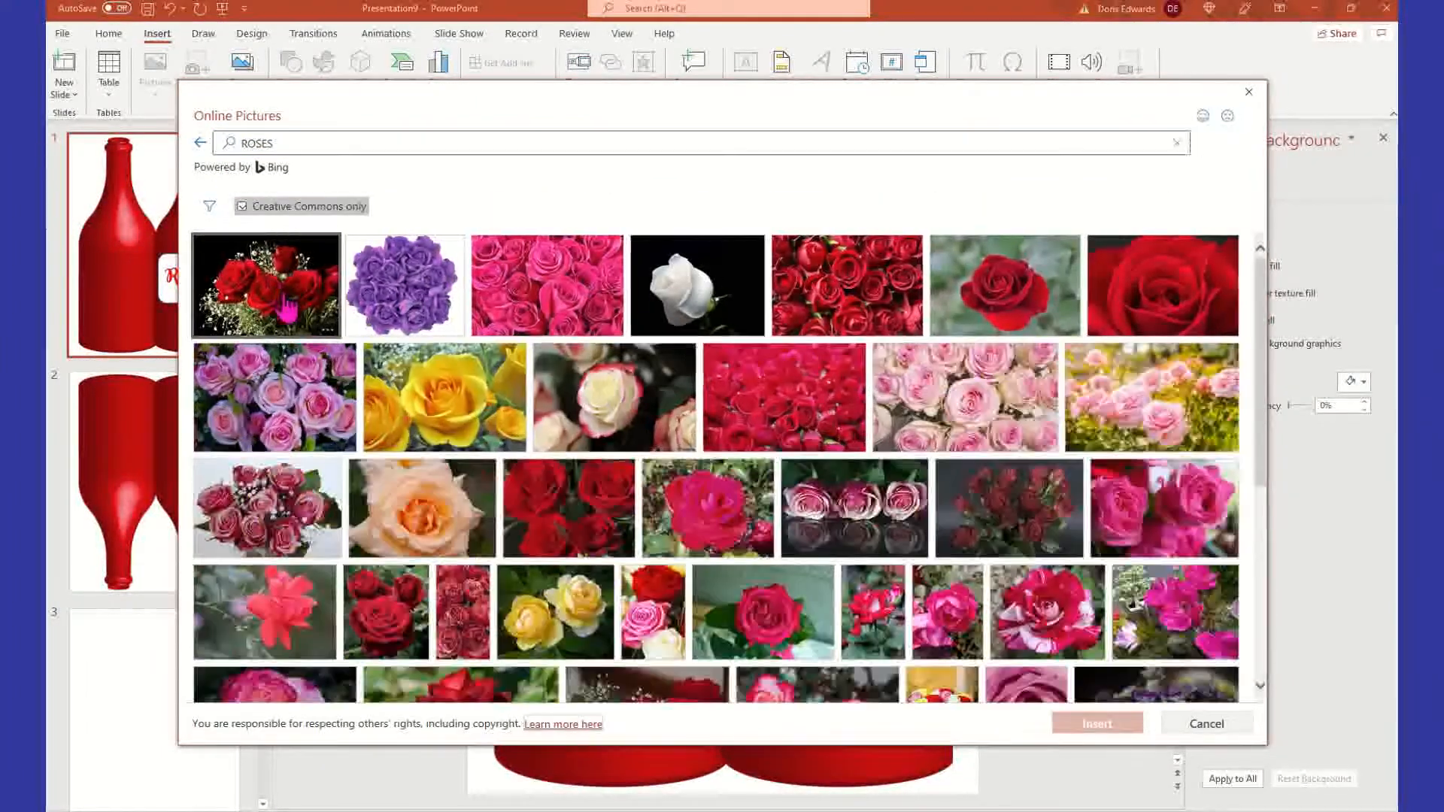
left_click(209, 205)
left_click(284, 389)
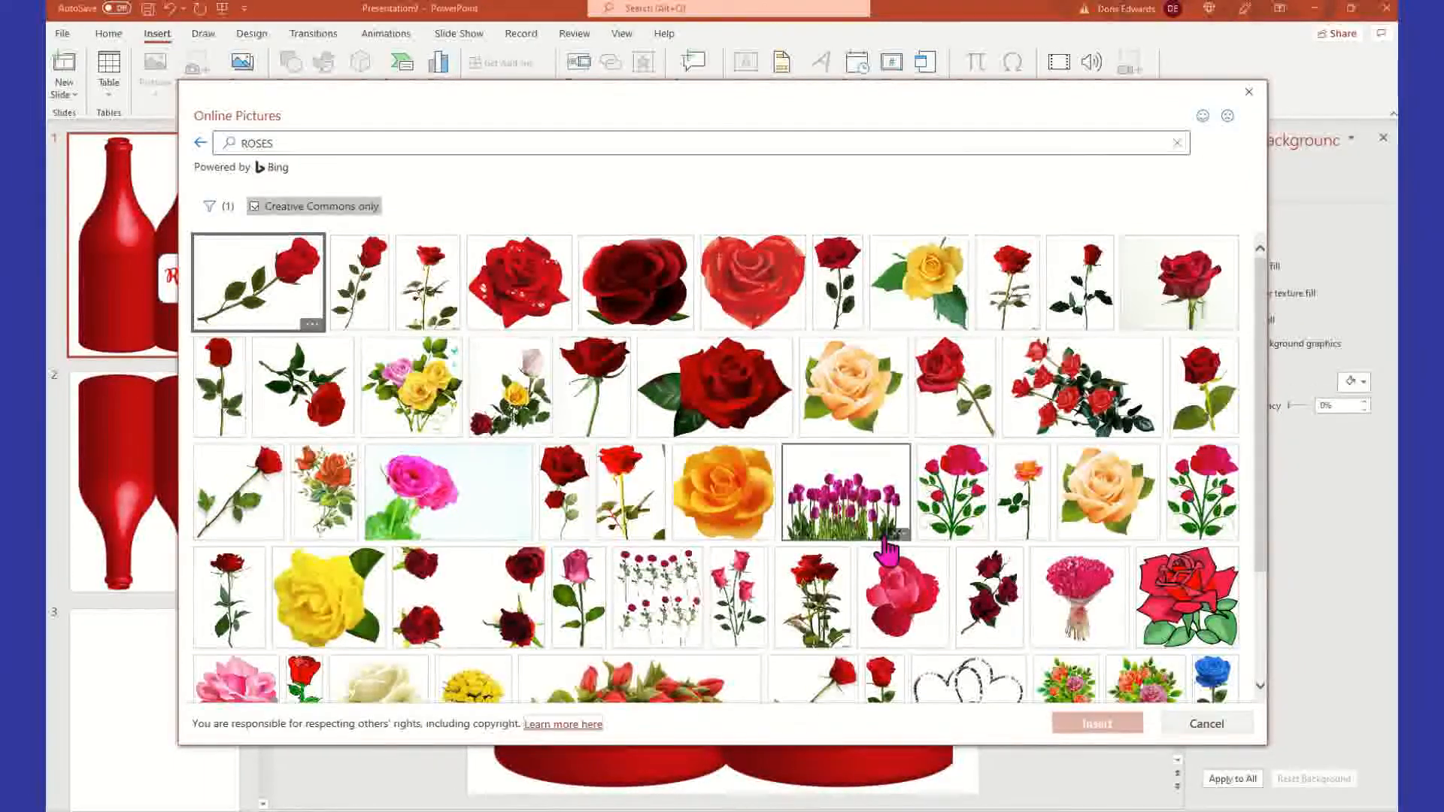
Insert the wide picture of a bunch of red tulips from the filtered results into slide 1
scroll(872, 527, "down", 2)
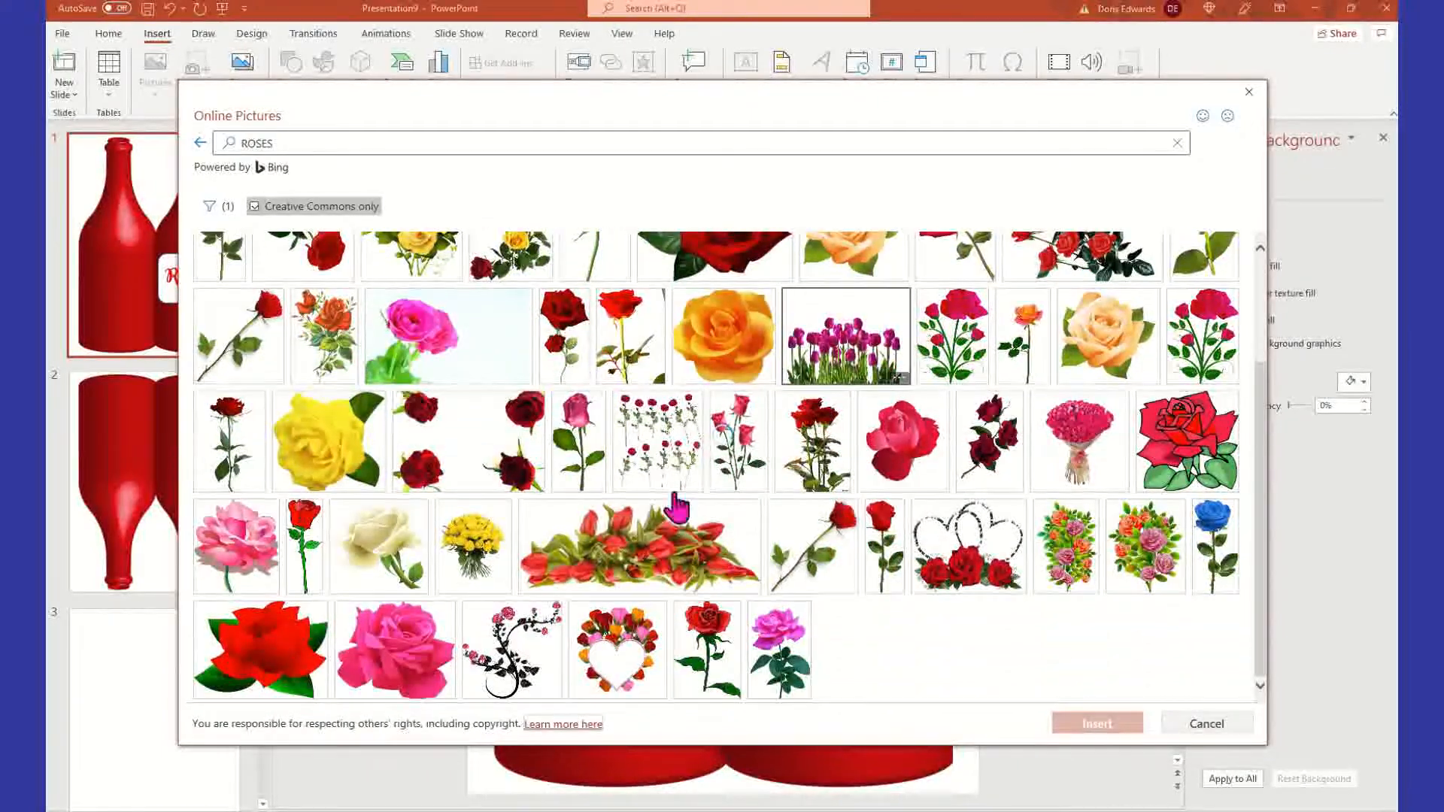
left_click(689, 558)
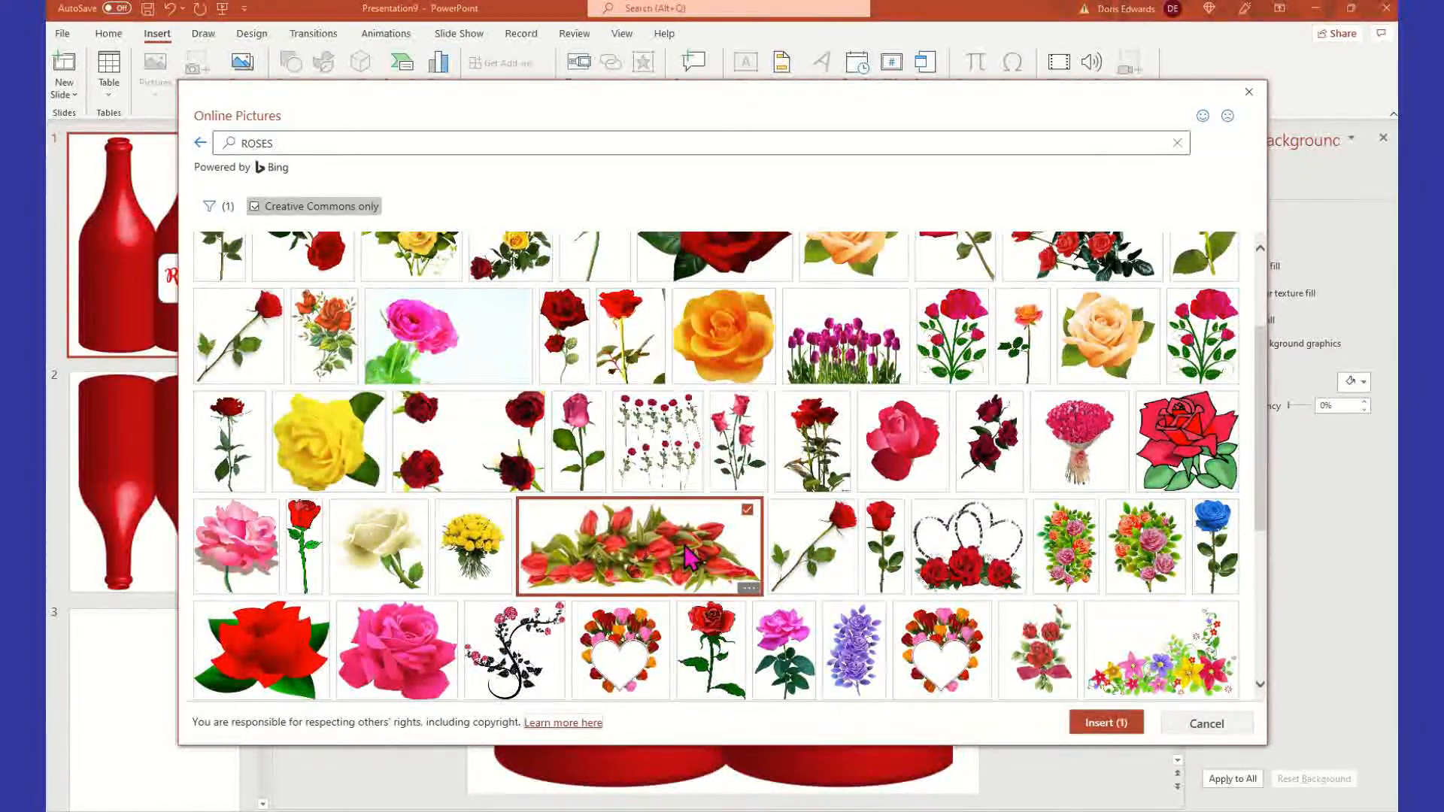
left_click(1122, 727)
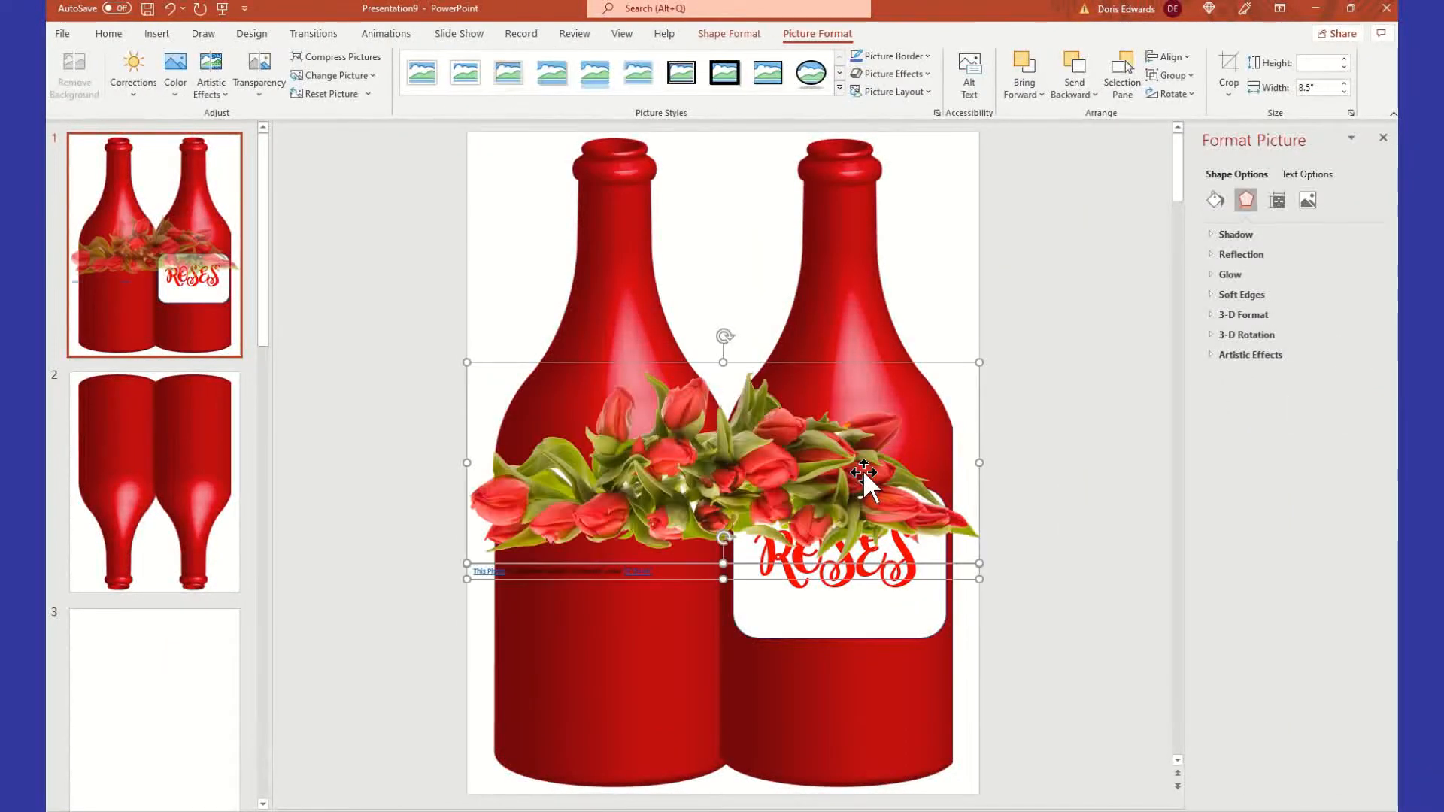
Shrink the tulip picture with its attribution text, move both beside the slide, and enlarge the picture alone to about 5.52 inches wide
left_click_drag(466, 364, 864, 519)
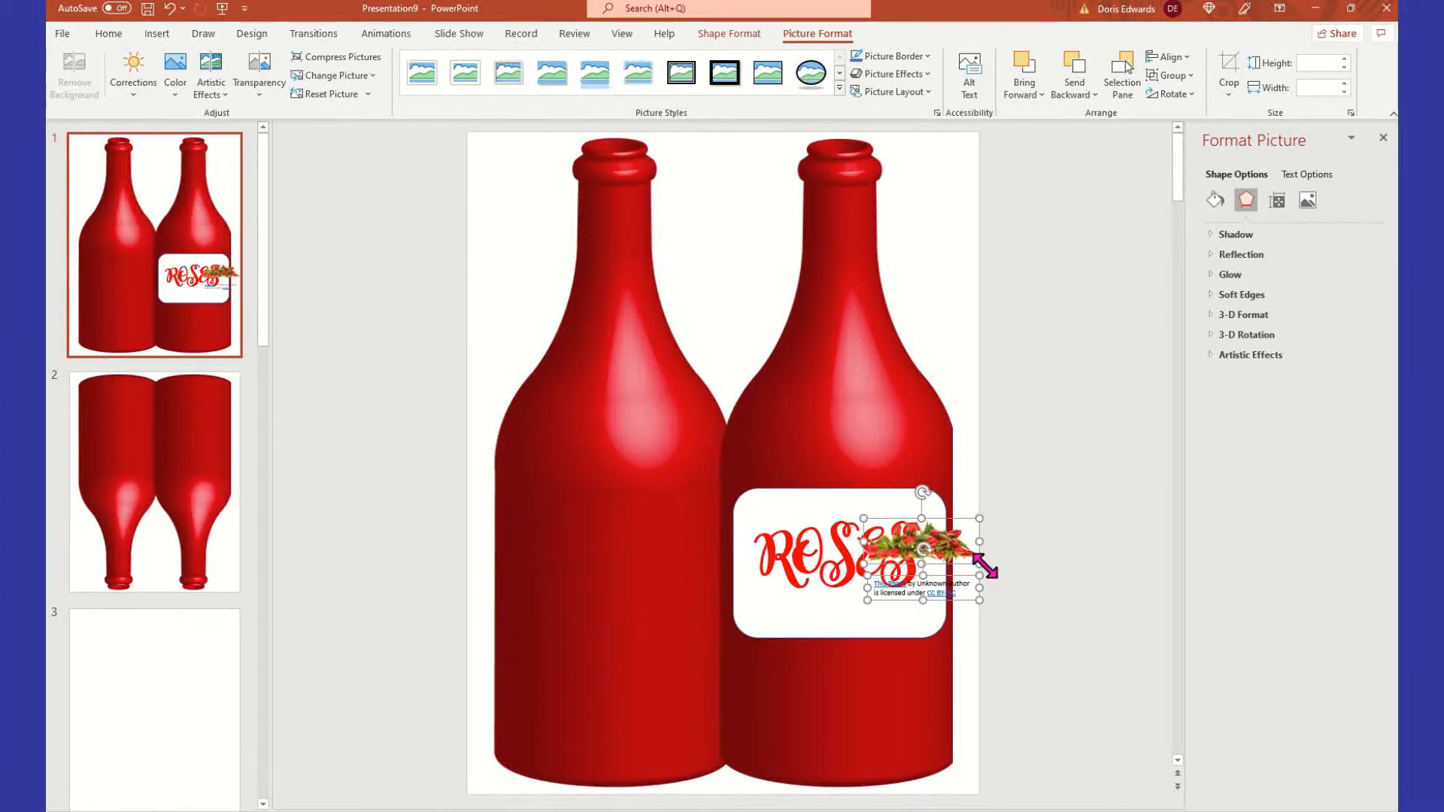
left_click_drag(980, 562, 1137, 580)
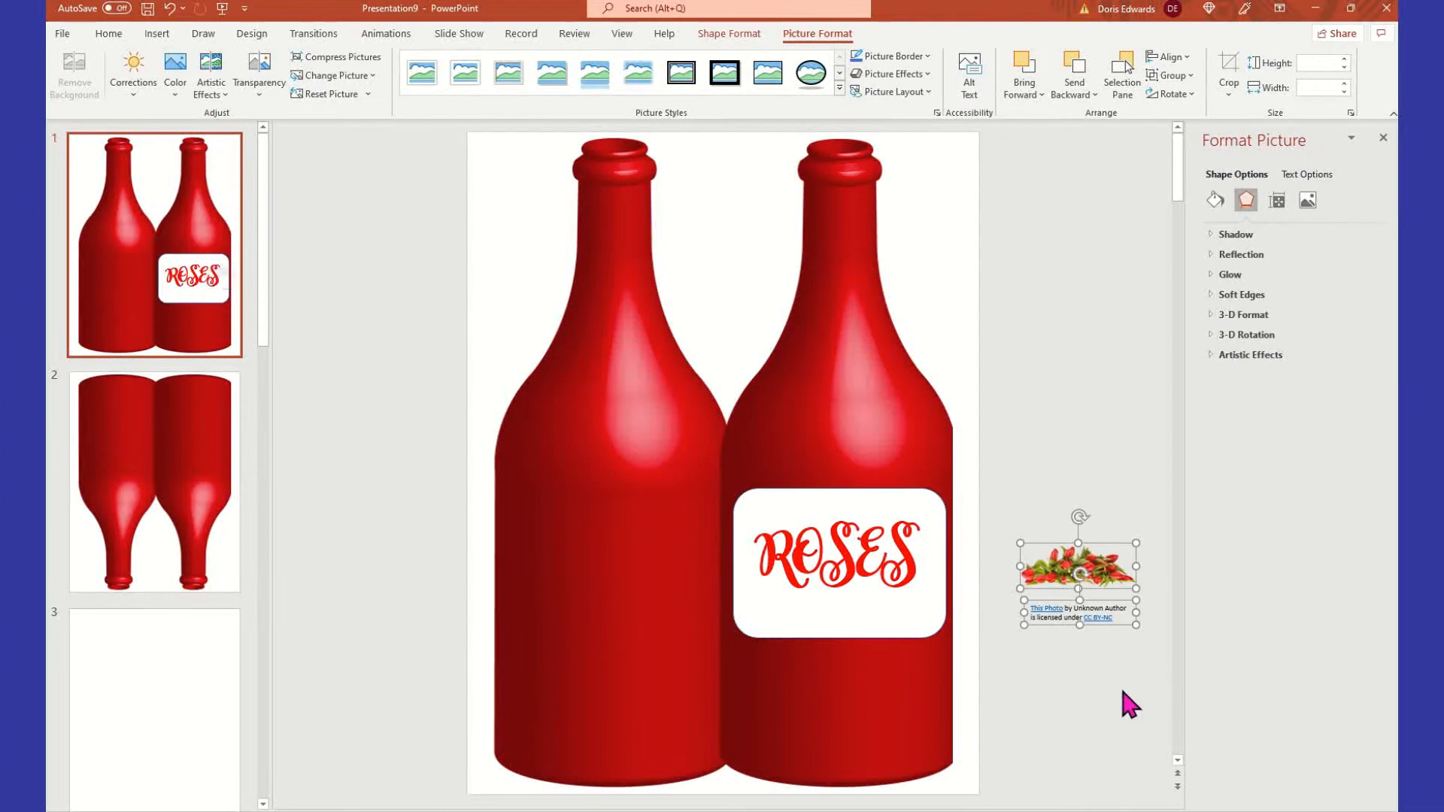
left_click(1039, 703)
left_click(1078, 565)
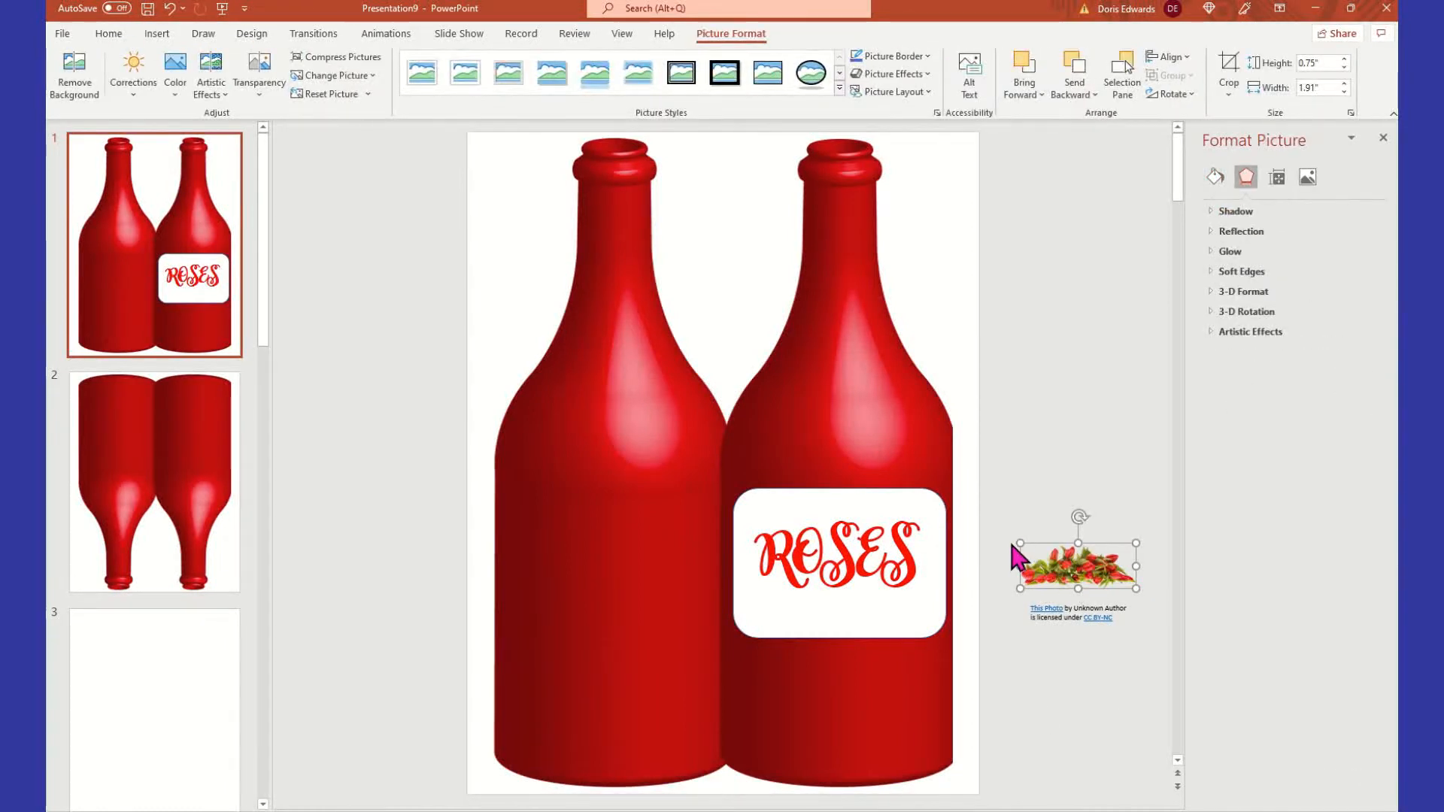
left_click_drag(1021, 543, 802, 458)
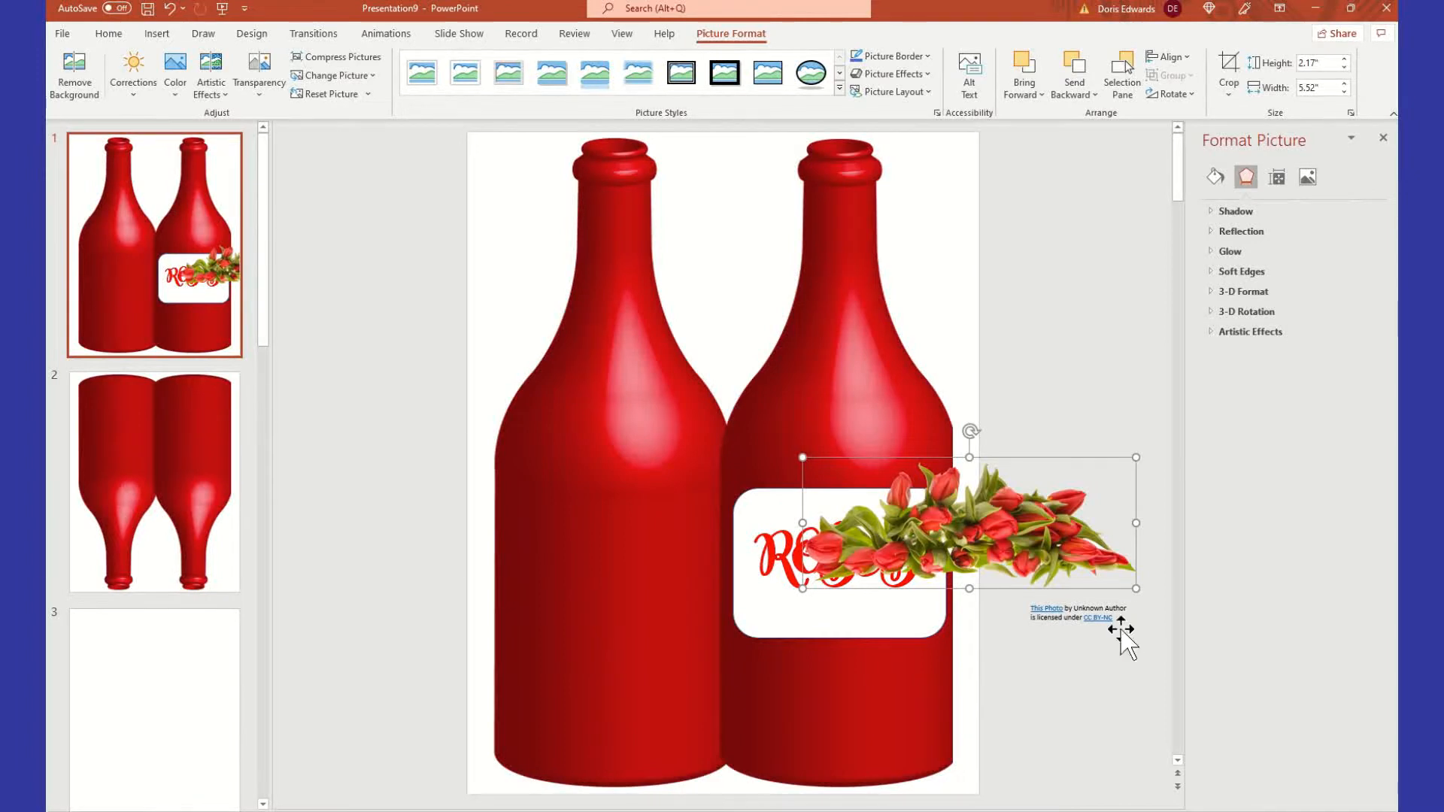
Delete the photo attribution text box beneath the tulip picture
left_click(1047, 647)
left_click(1067, 565)
left_click(1058, 629)
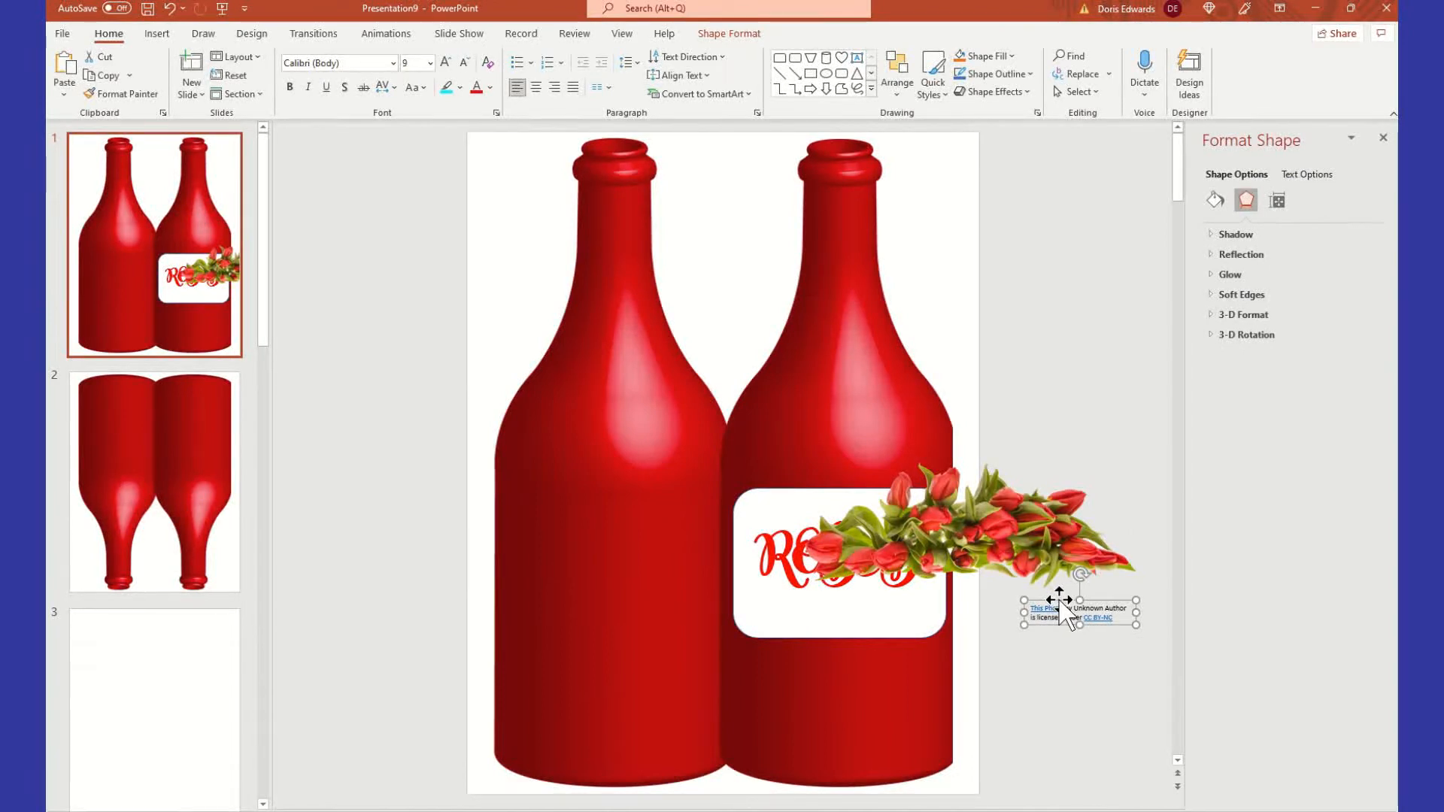
key("Delete")
Scale down the tulip picture and place it on the lower part of the white label under "ROSES"
left_click(1015, 553)
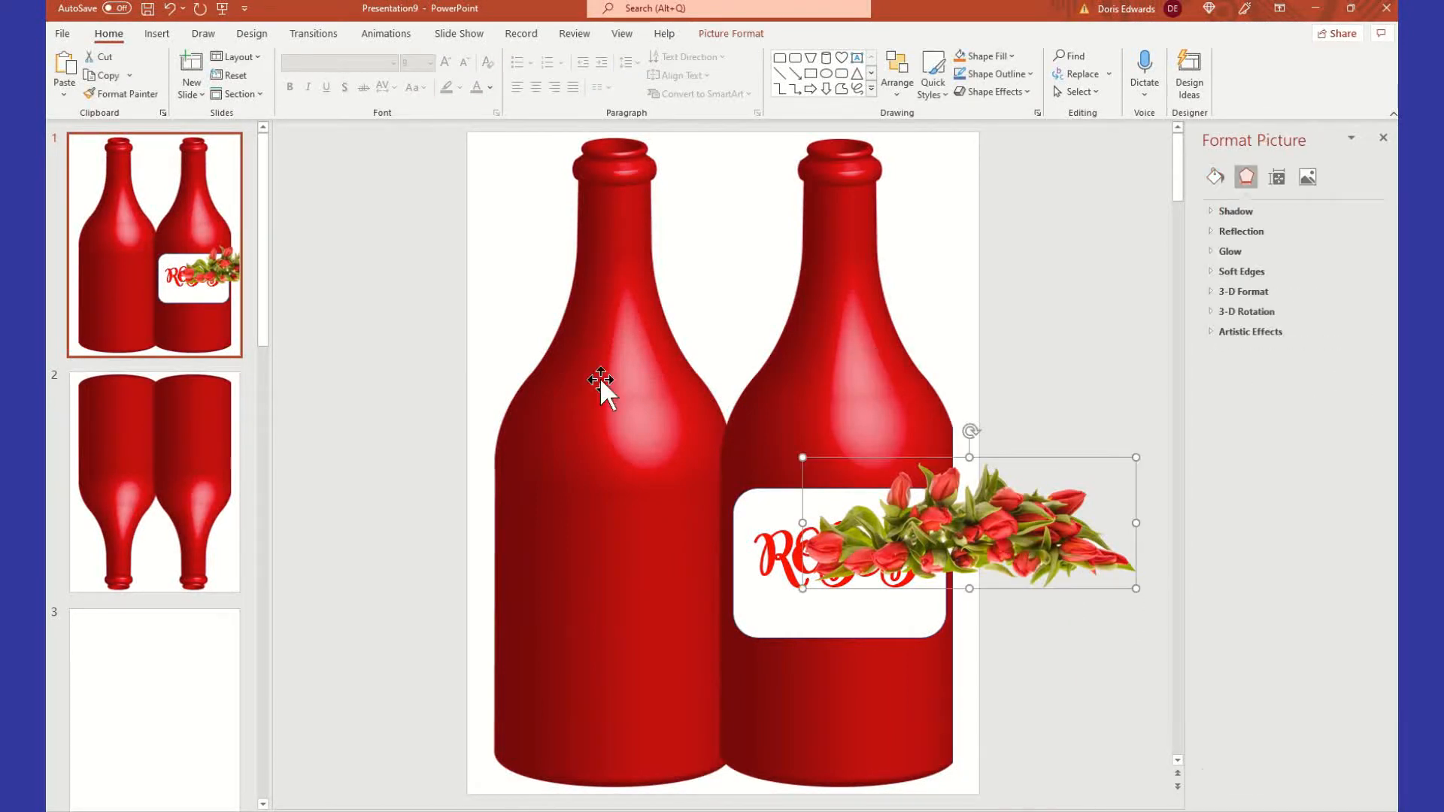
left_click_drag(804, 456, 919, 499)
left_click_drag(1022, 549, 847, 611)
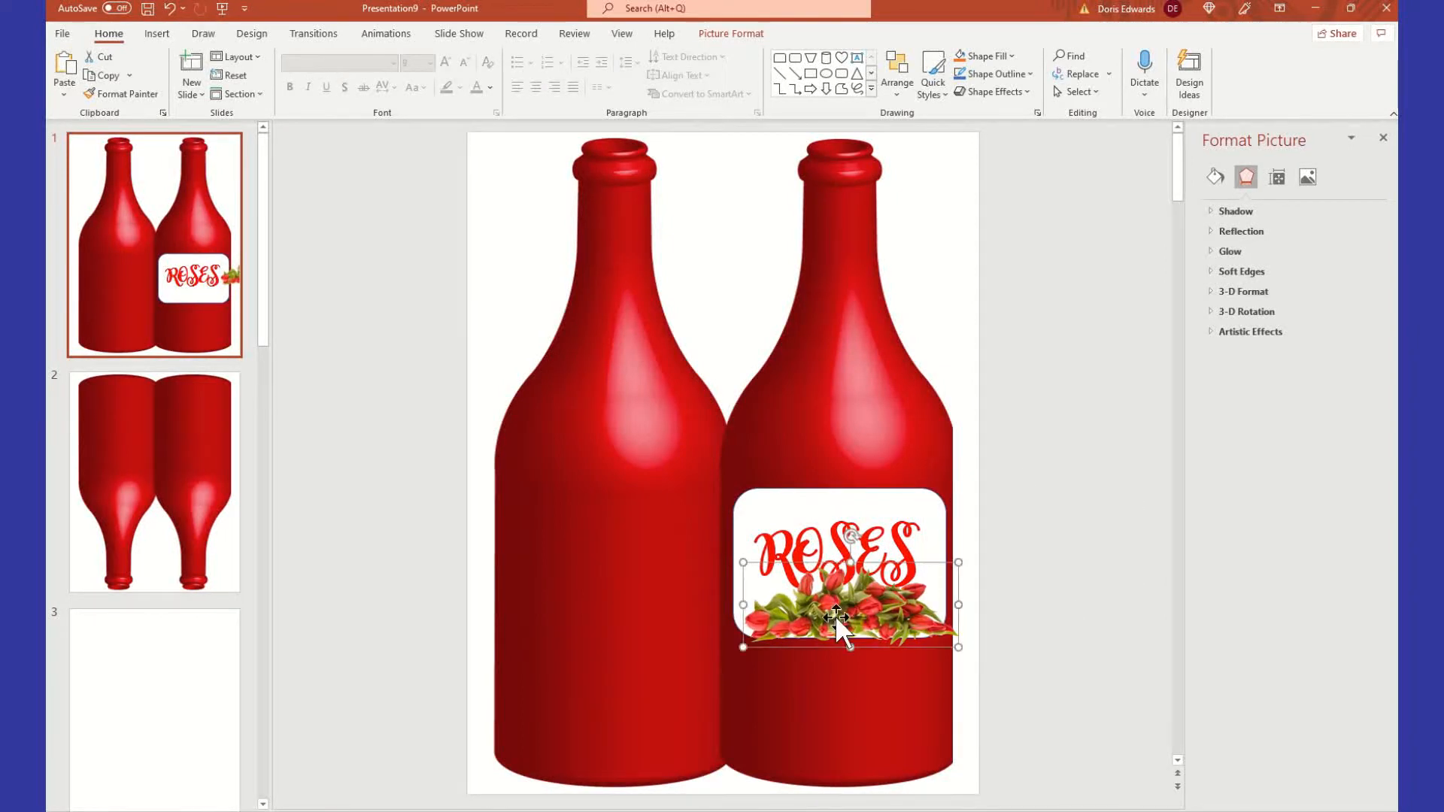
left_click_drag(739, 652, 777, 626)
Add a blank line after "ROSES" in the label to shift the word upward
left_click(879, 519)
left_click(916, 547)
key("Return")
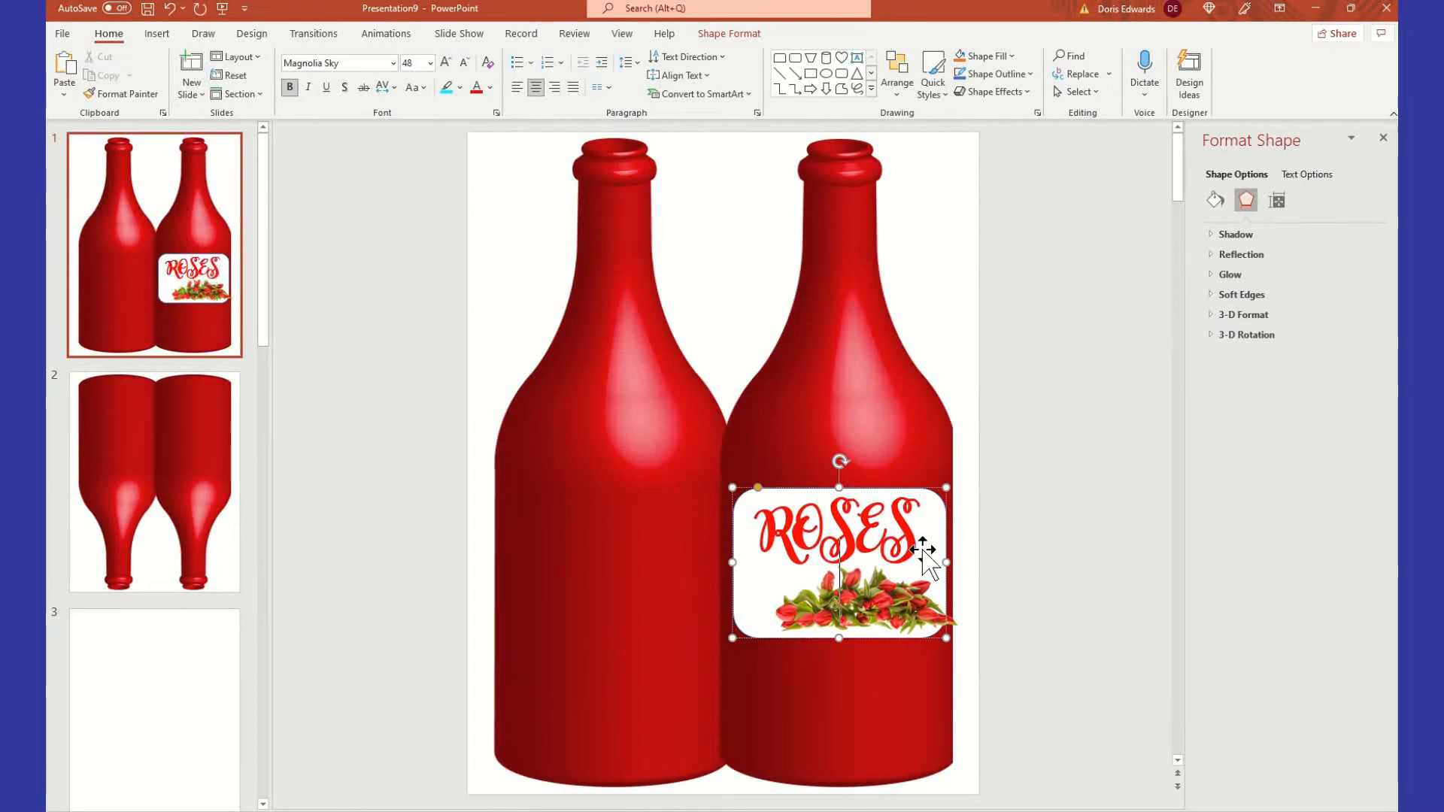
Center the tulip picture beneath the "ROSES" text within the white label and deselect it
left_click(880, 600)
mouse_move(880, 599)
left_mouse_down()
mouse_move(855, 607)
mouse_move(879, 611)
left_mouse_up()
left_click(1054, 607)
left_click(1058, 603)
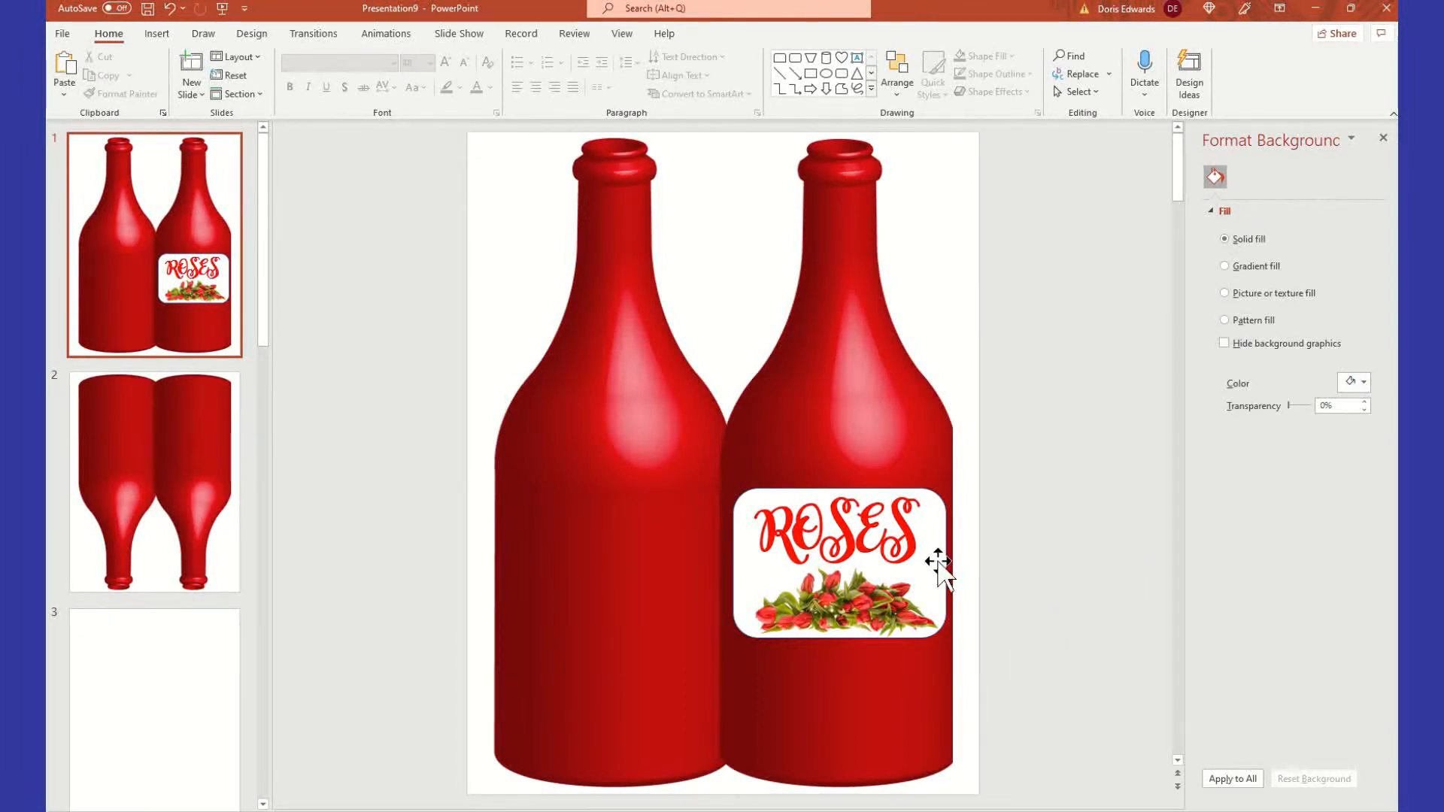
Group the white "ROSES" label with the tulip picture on slide 1 and deselect the group
left_click(914, 498)
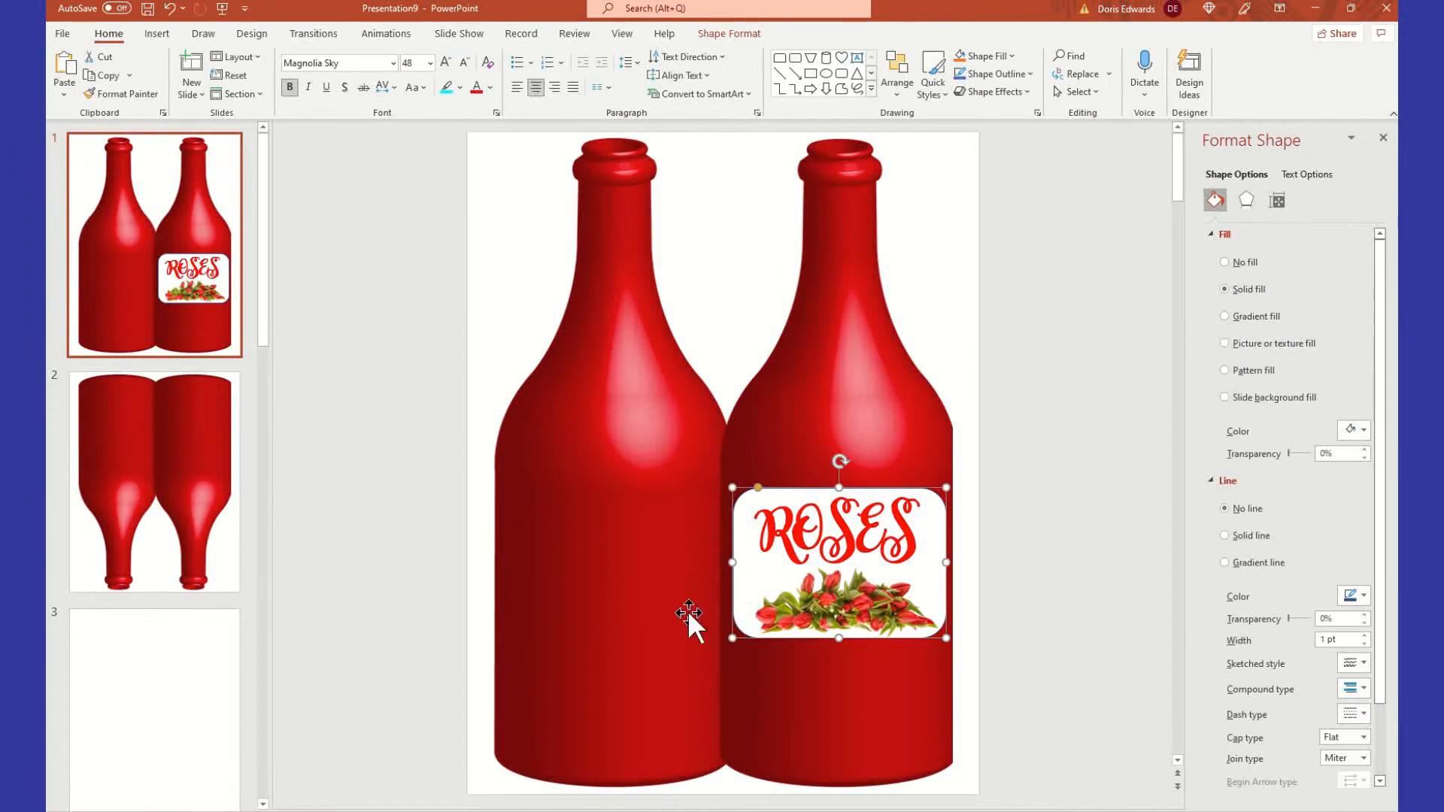
left_click(832, 599)
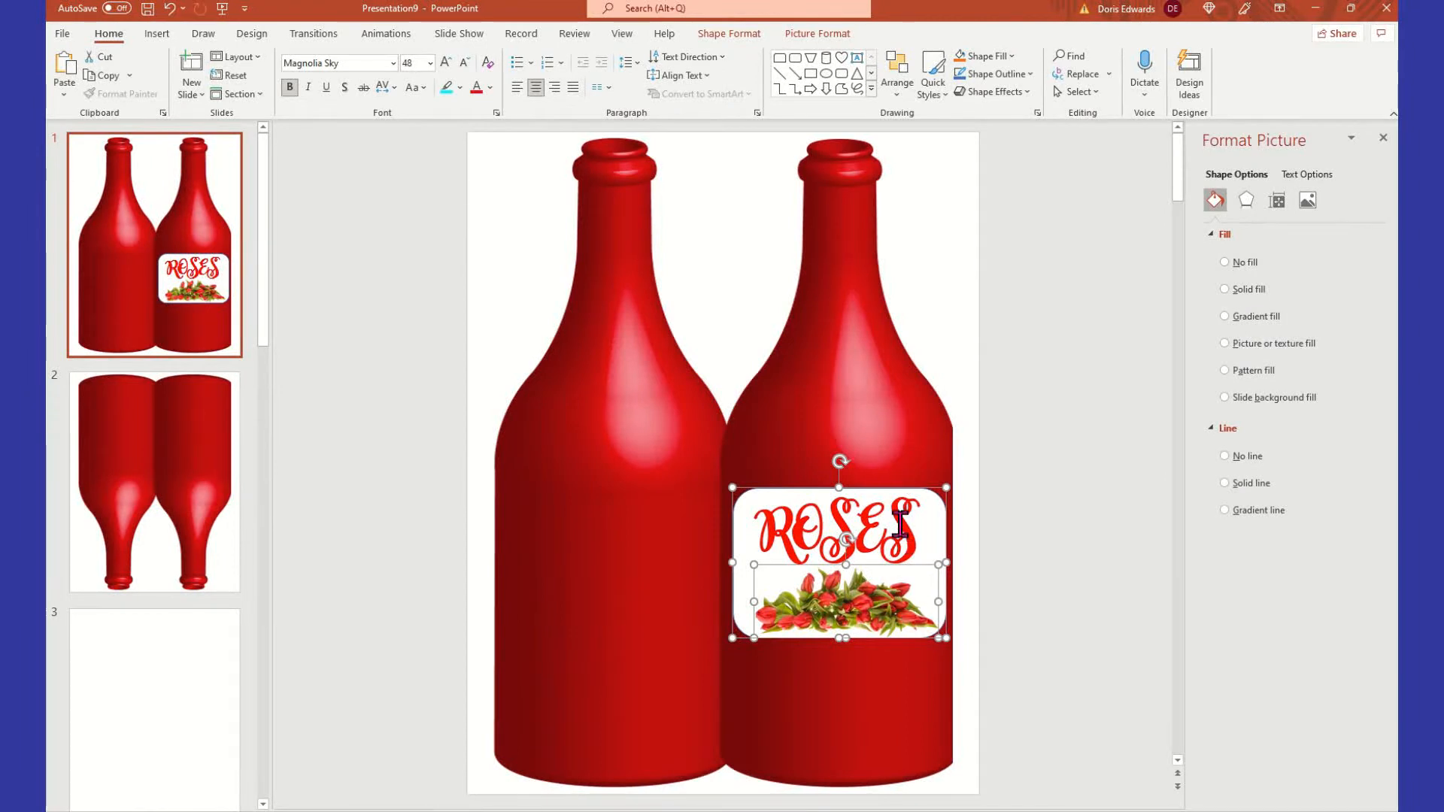
right_click(921, 564)
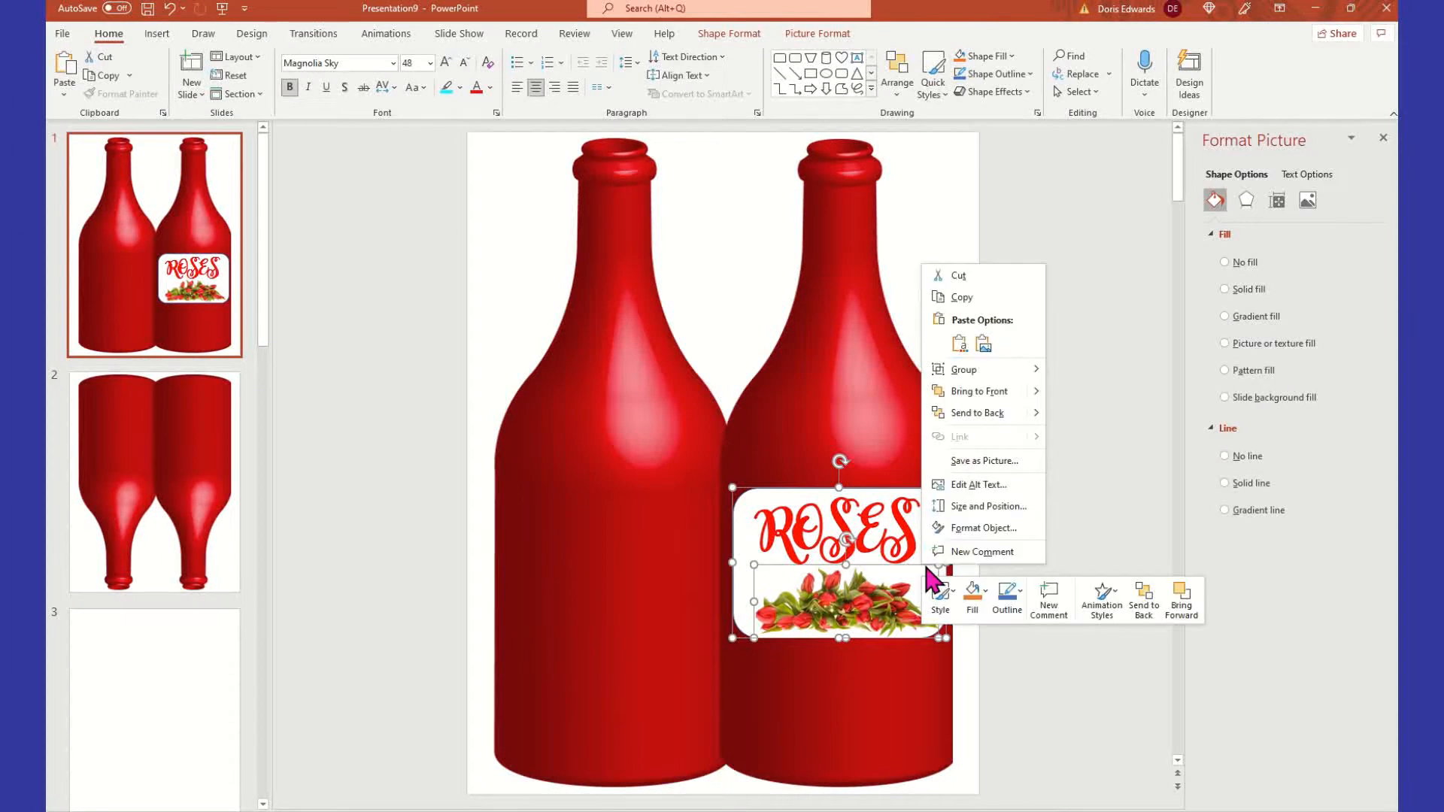
mouse_move(962, 373)
left_click(1065, 372)
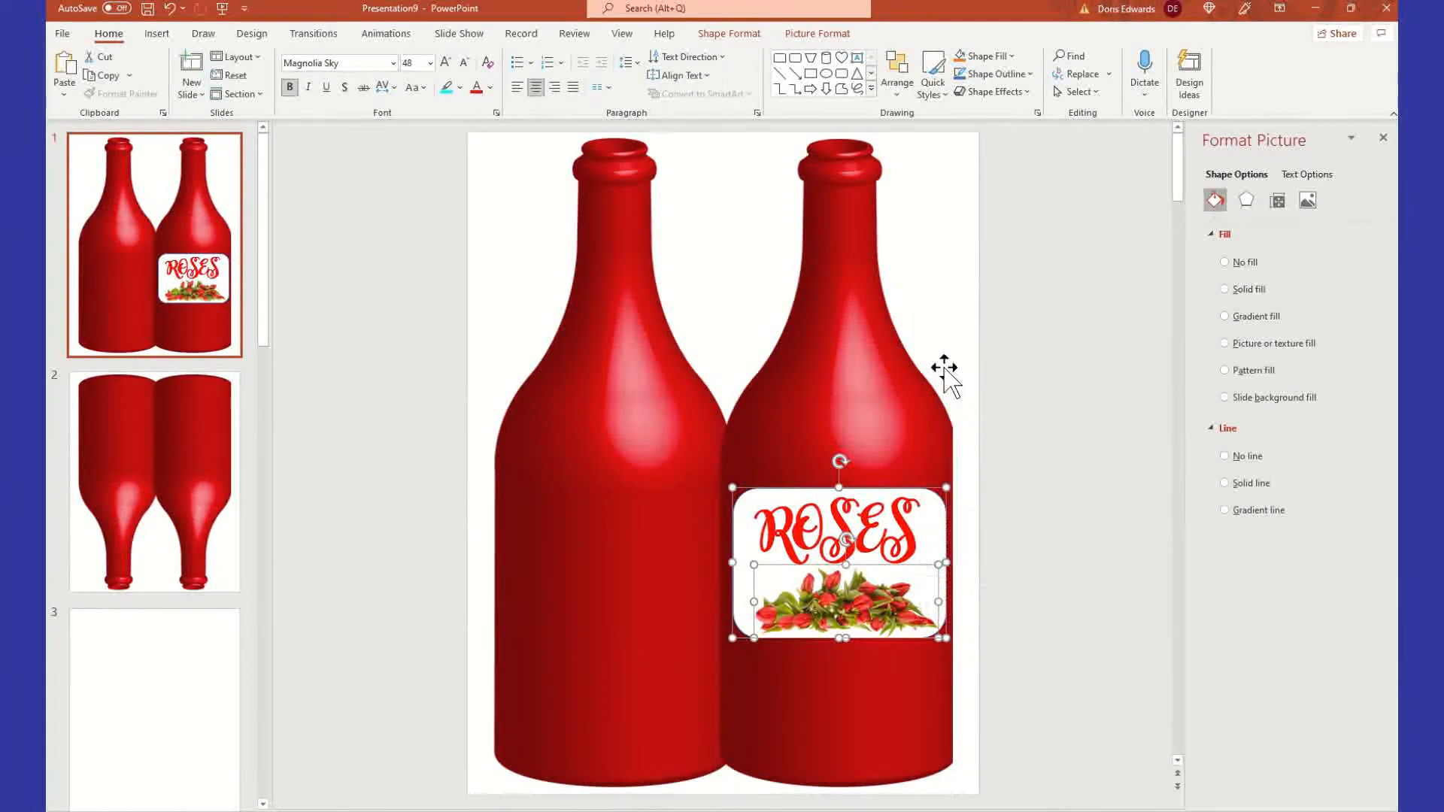
left_click(1025, 510)
Apply a bevel shape effect to the grouped "ROSES" label, using the first style in the third row of the bevel gallery, and deselect it
left_click(836, 496)
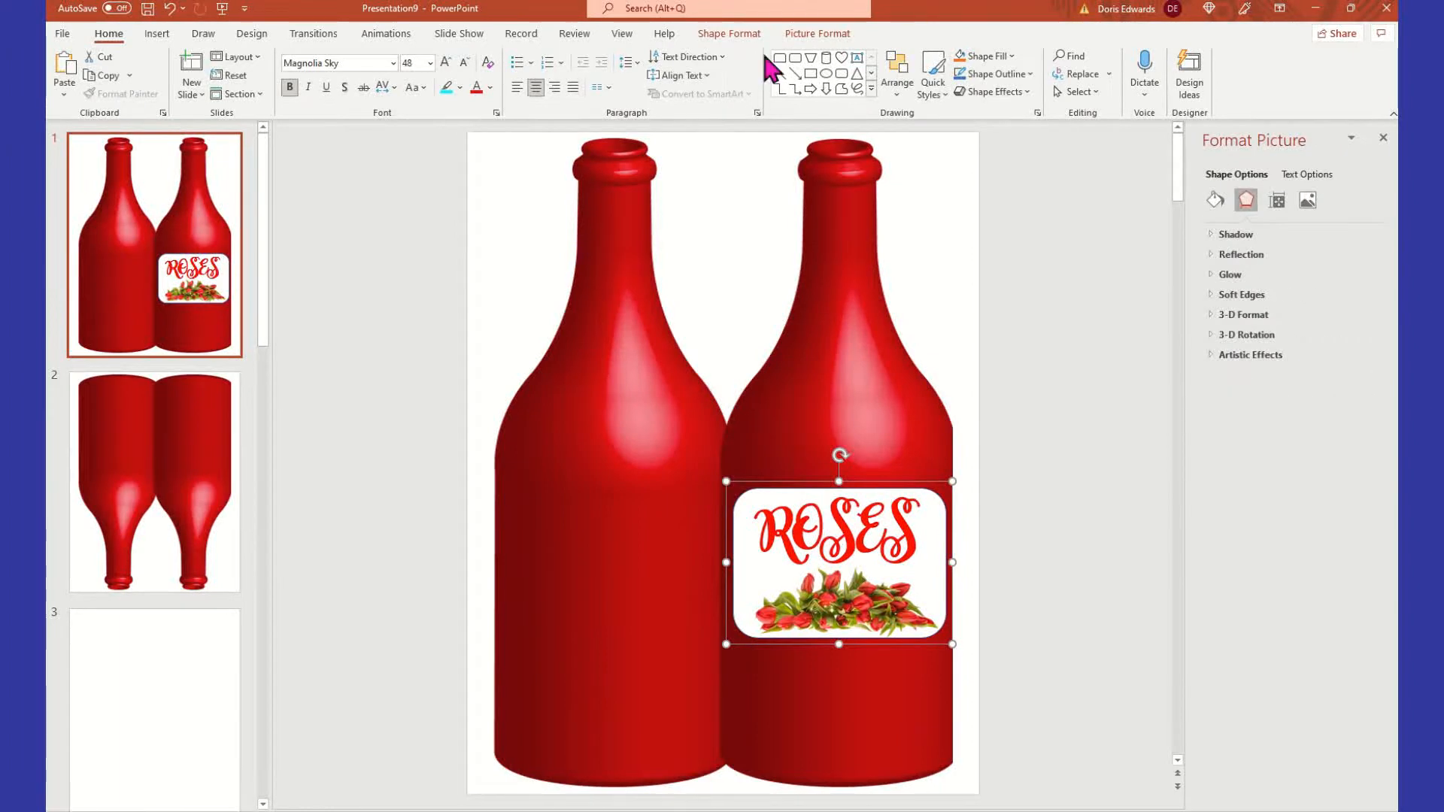
left_click(817, 34)
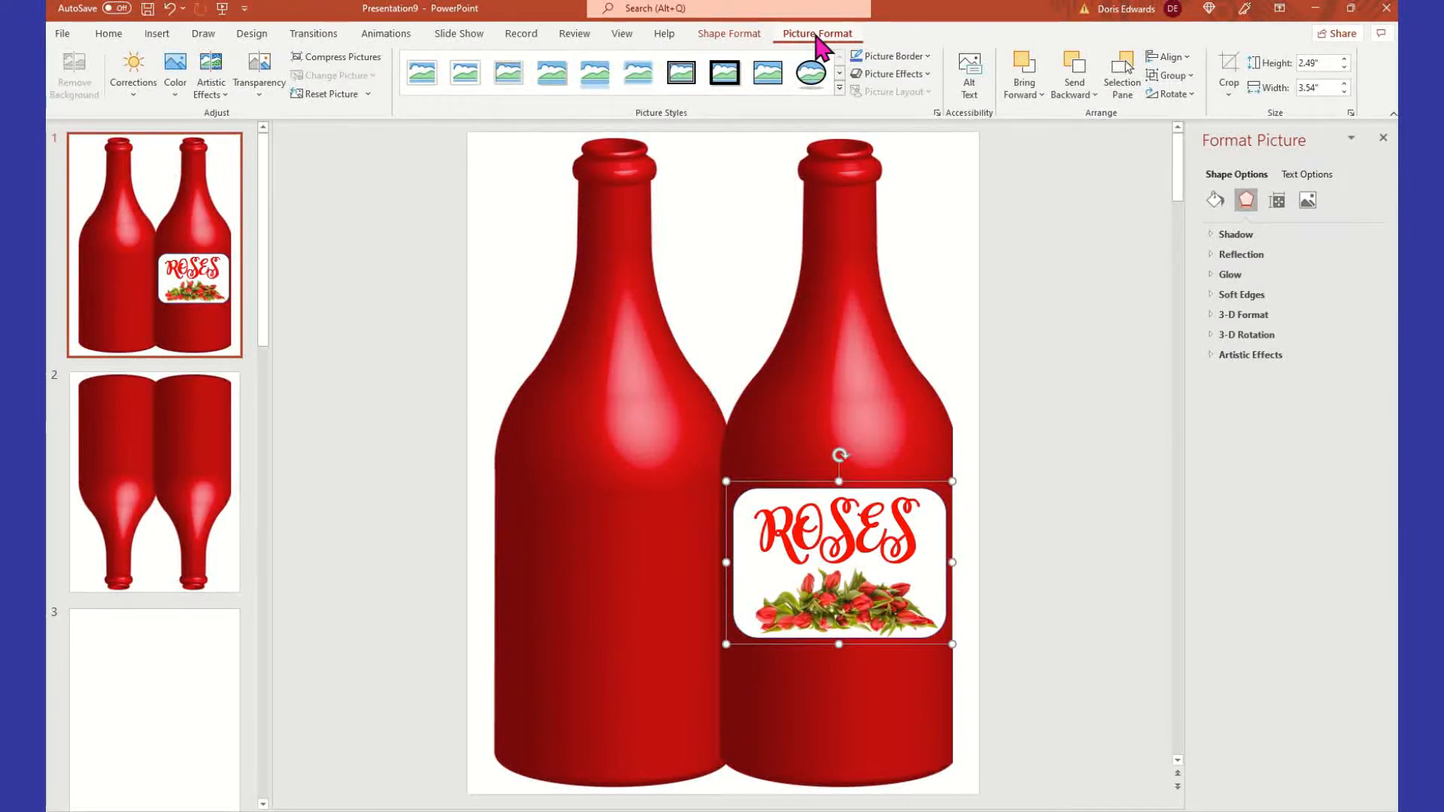
left_click(755, 36)
left_click(653, 93)
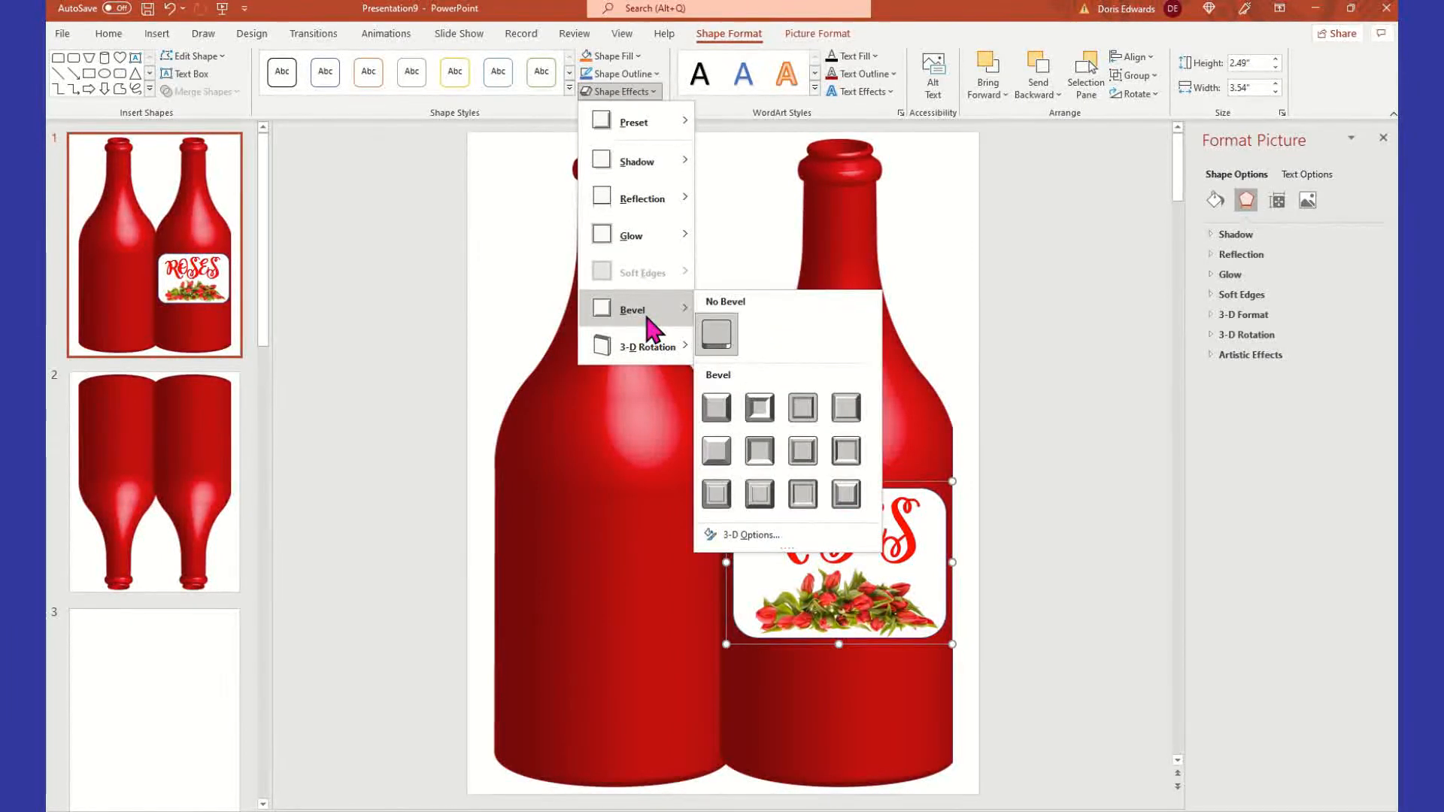
mouse_move(644, 329)
mouse_move(645, 357)
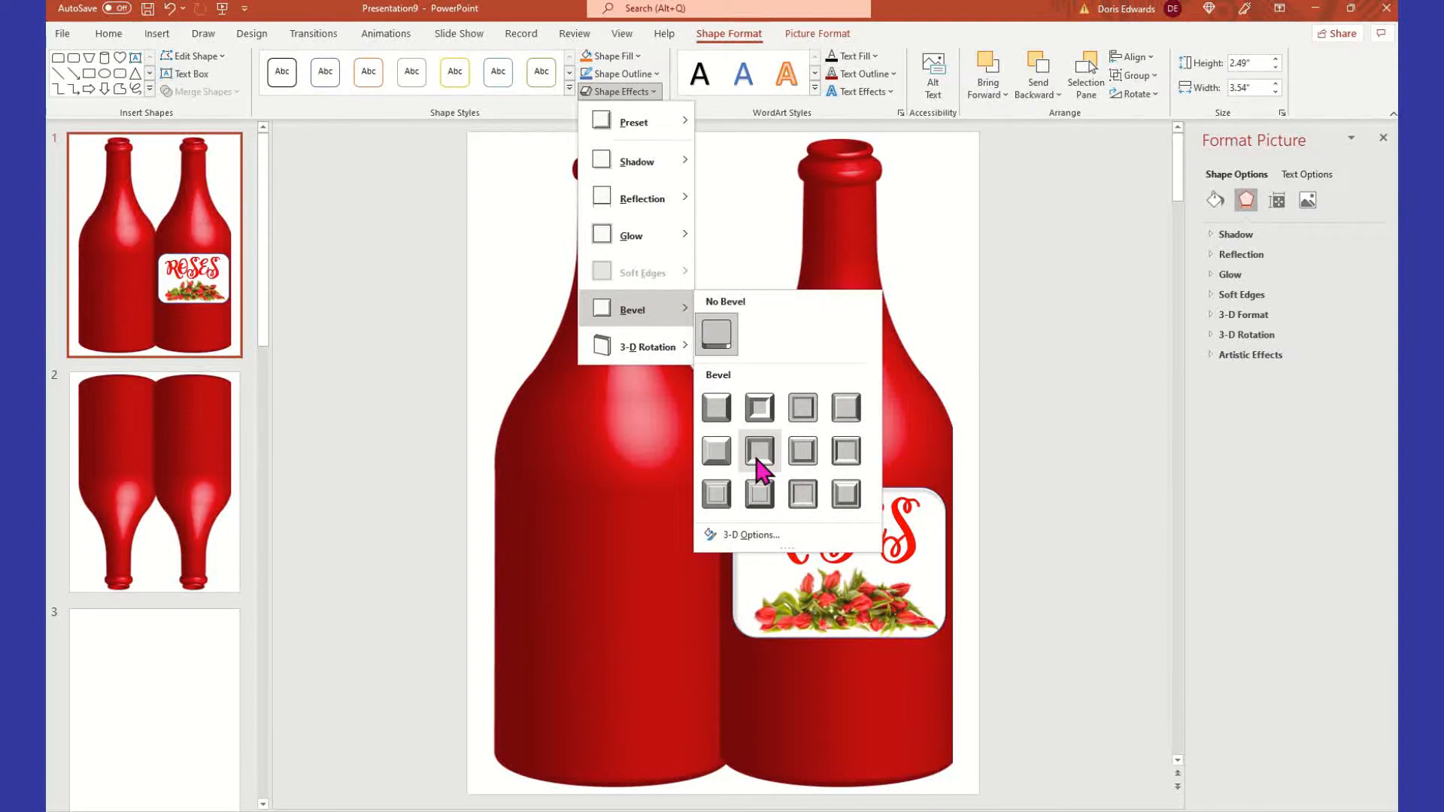
left_click(716, 506)
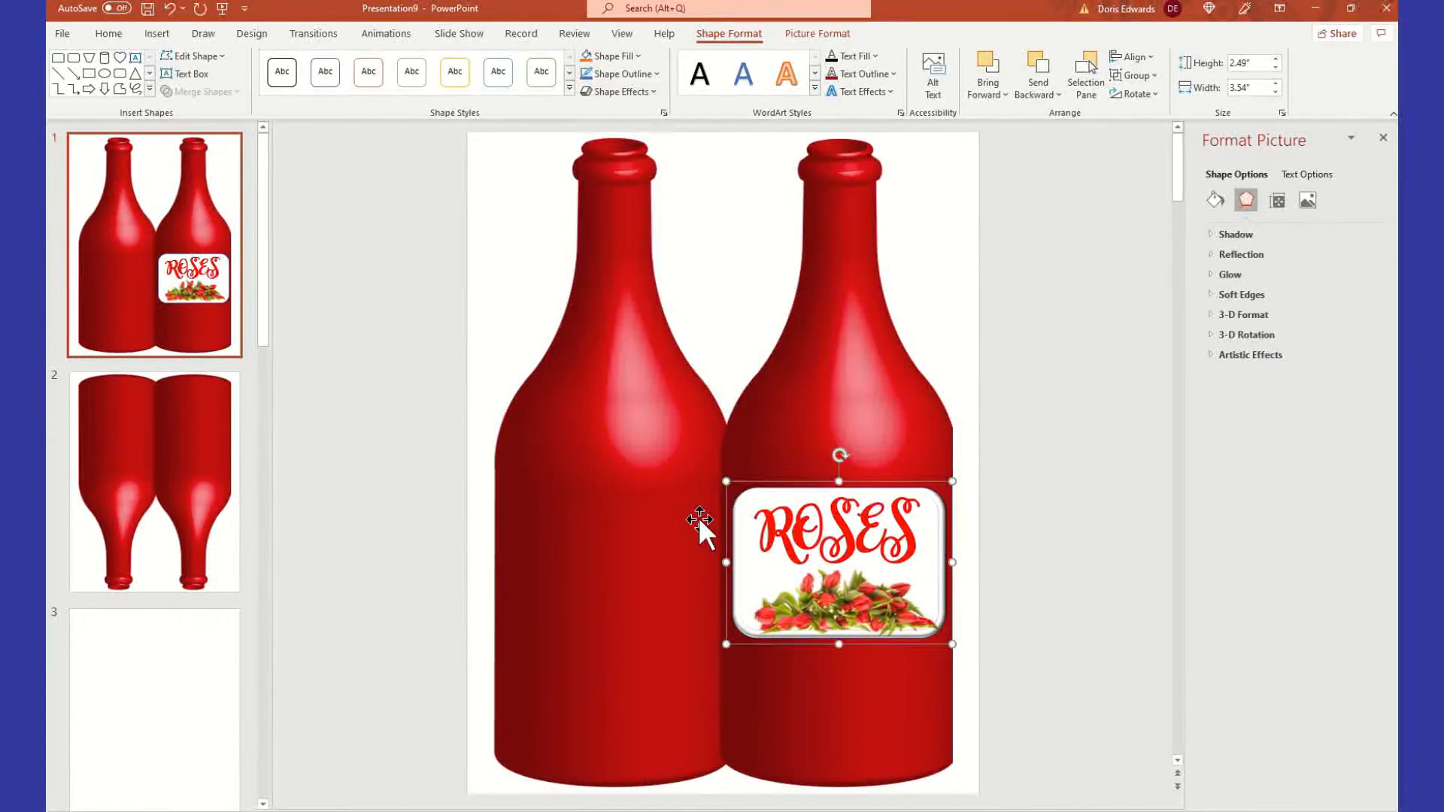
left_click(1037, 594)
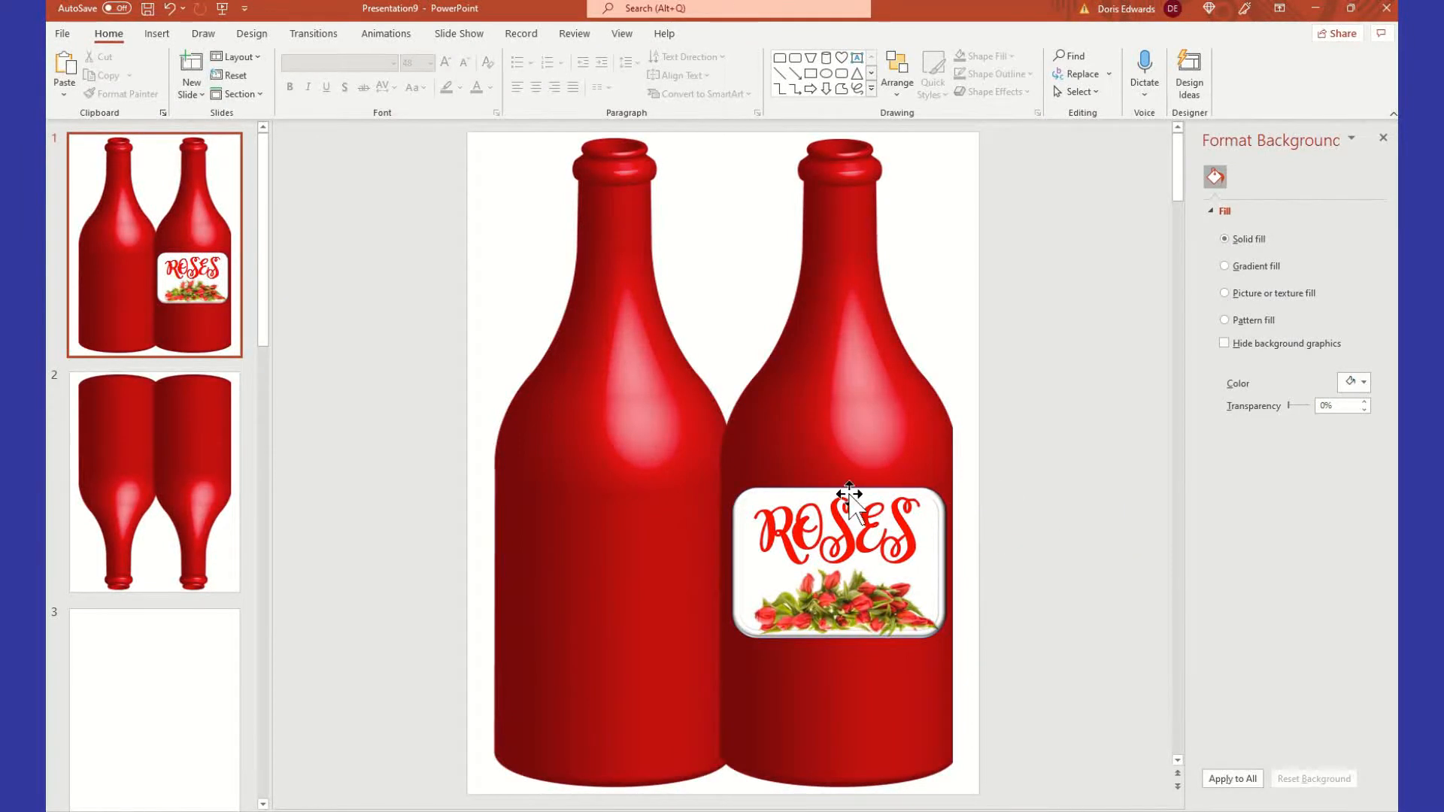
left_click(772, 487)
left_click(1081, 658)
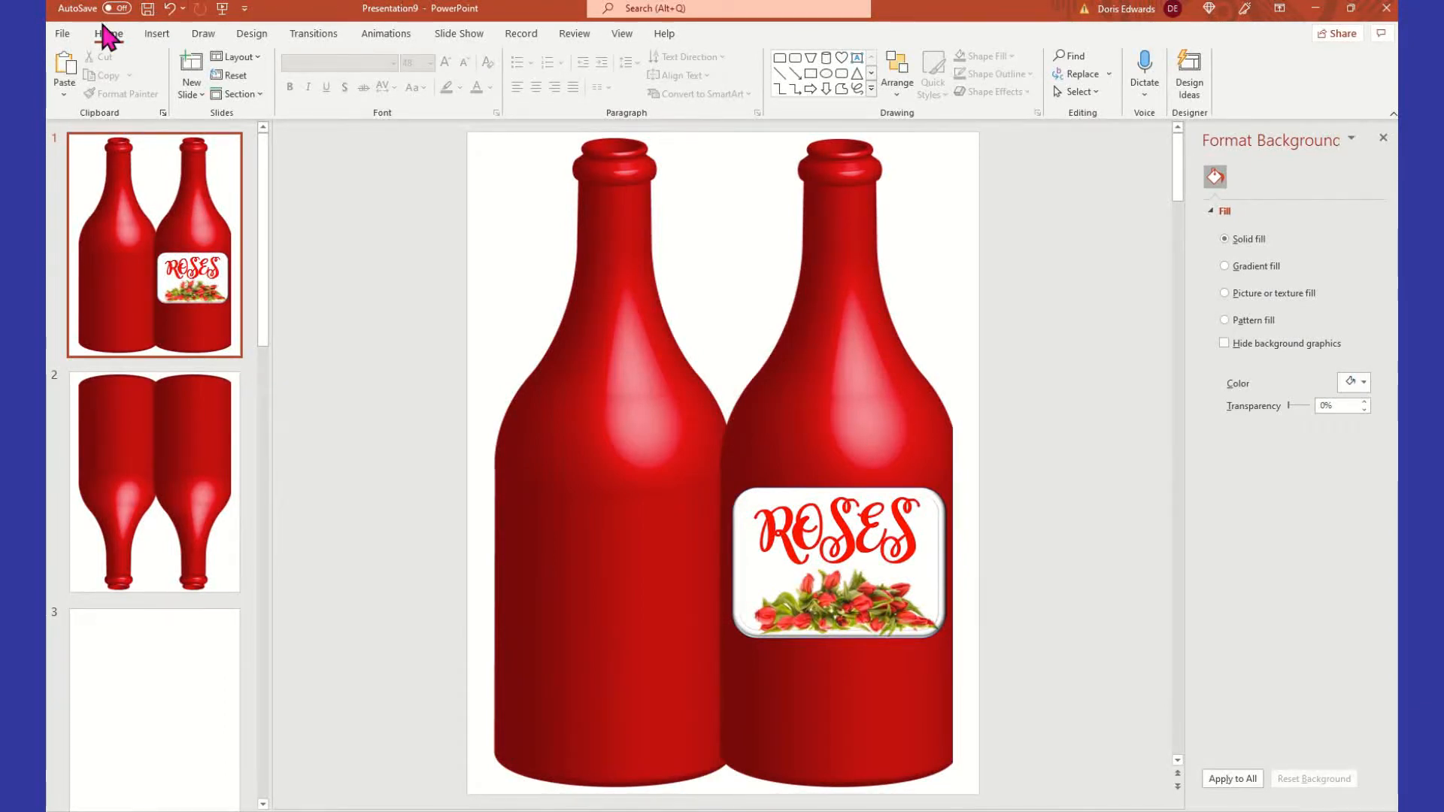
Add a text box reading "Love Potion #9" near the base of the left bottle on slide 1
left_click(158, 34)
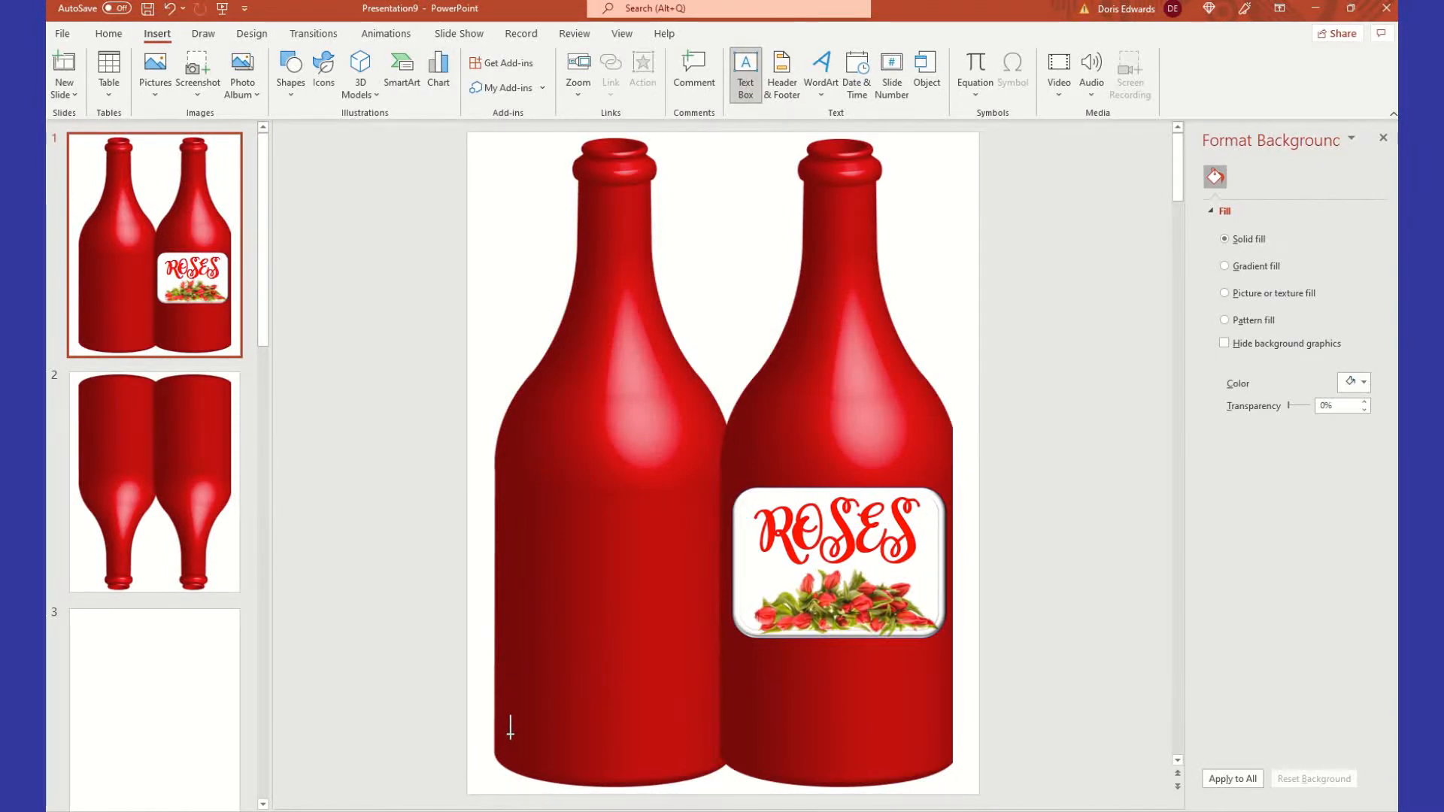
left_click_drag(524, 733, 692, 757)
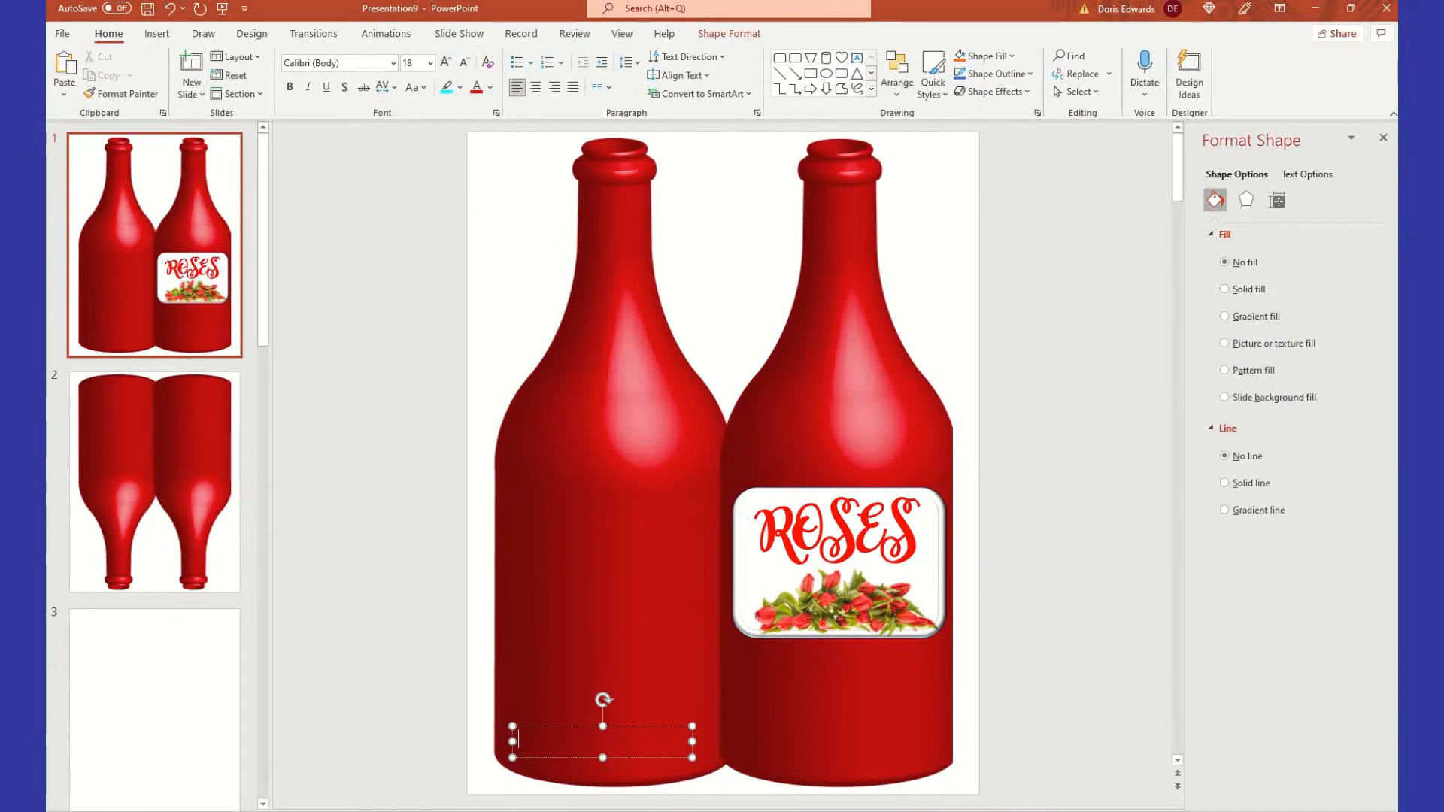
type("Love")
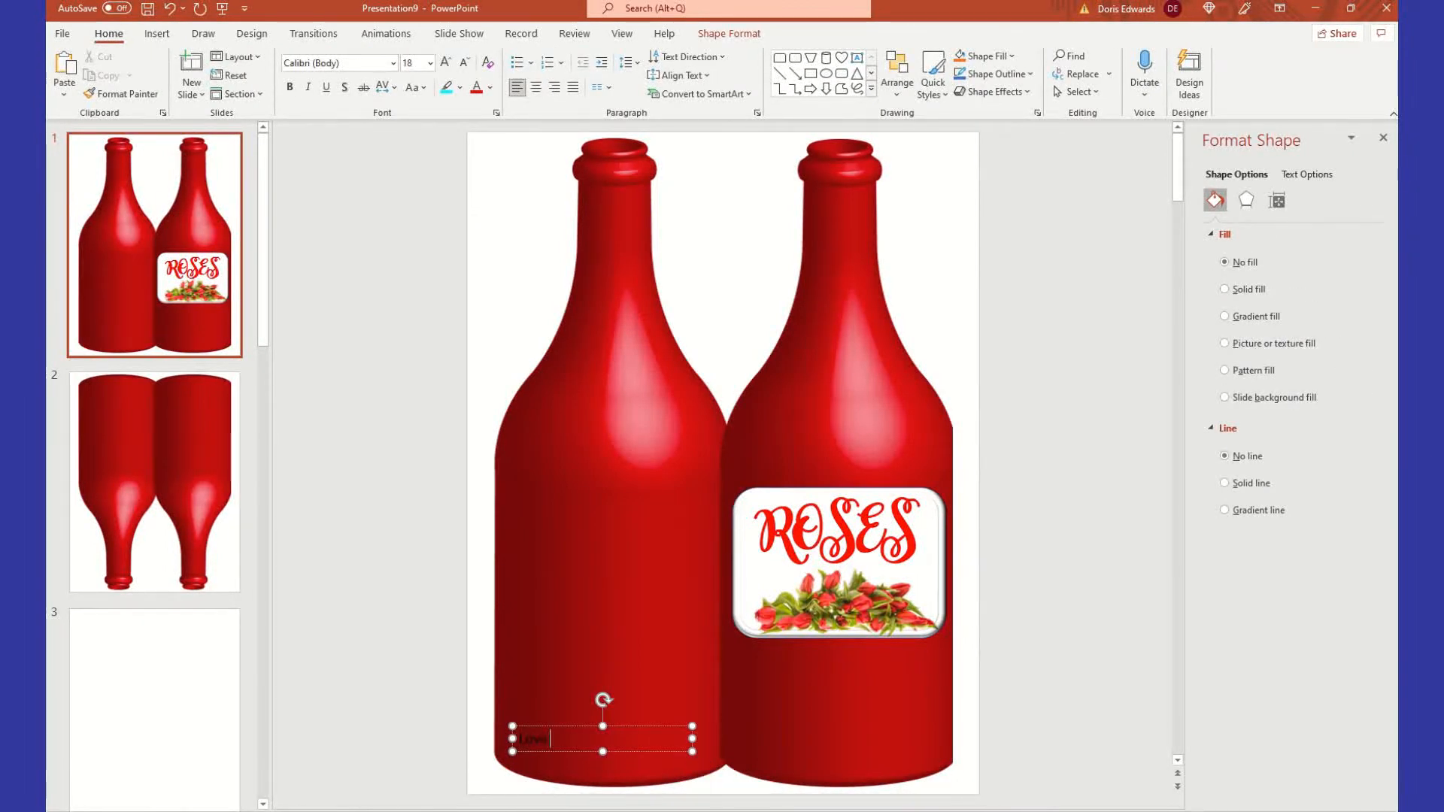
type(" Potion #9")
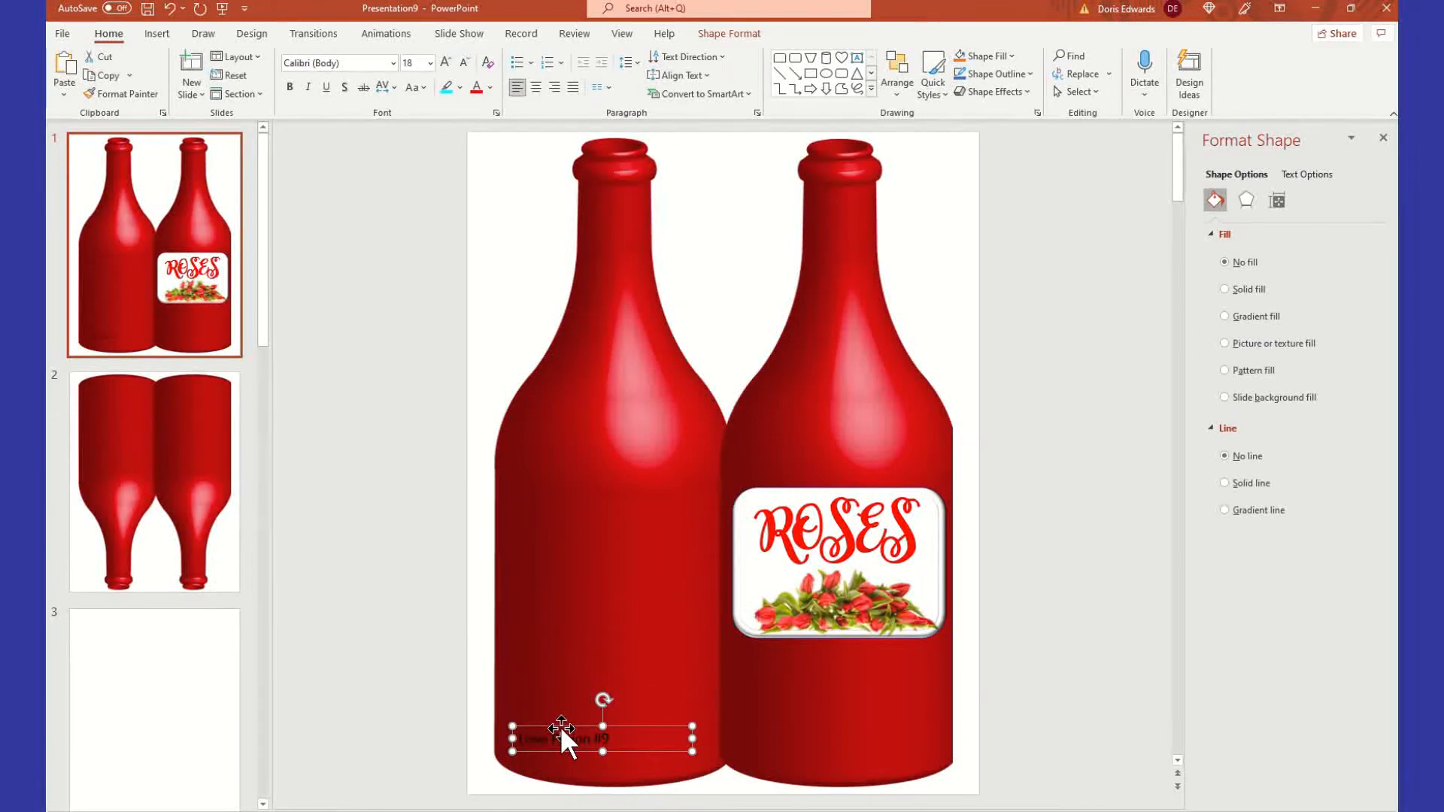
Center the "Love Potion #9" text and format it in bold white Magnolia Sky font
left_click(534, 88)
left_click(290, 86)
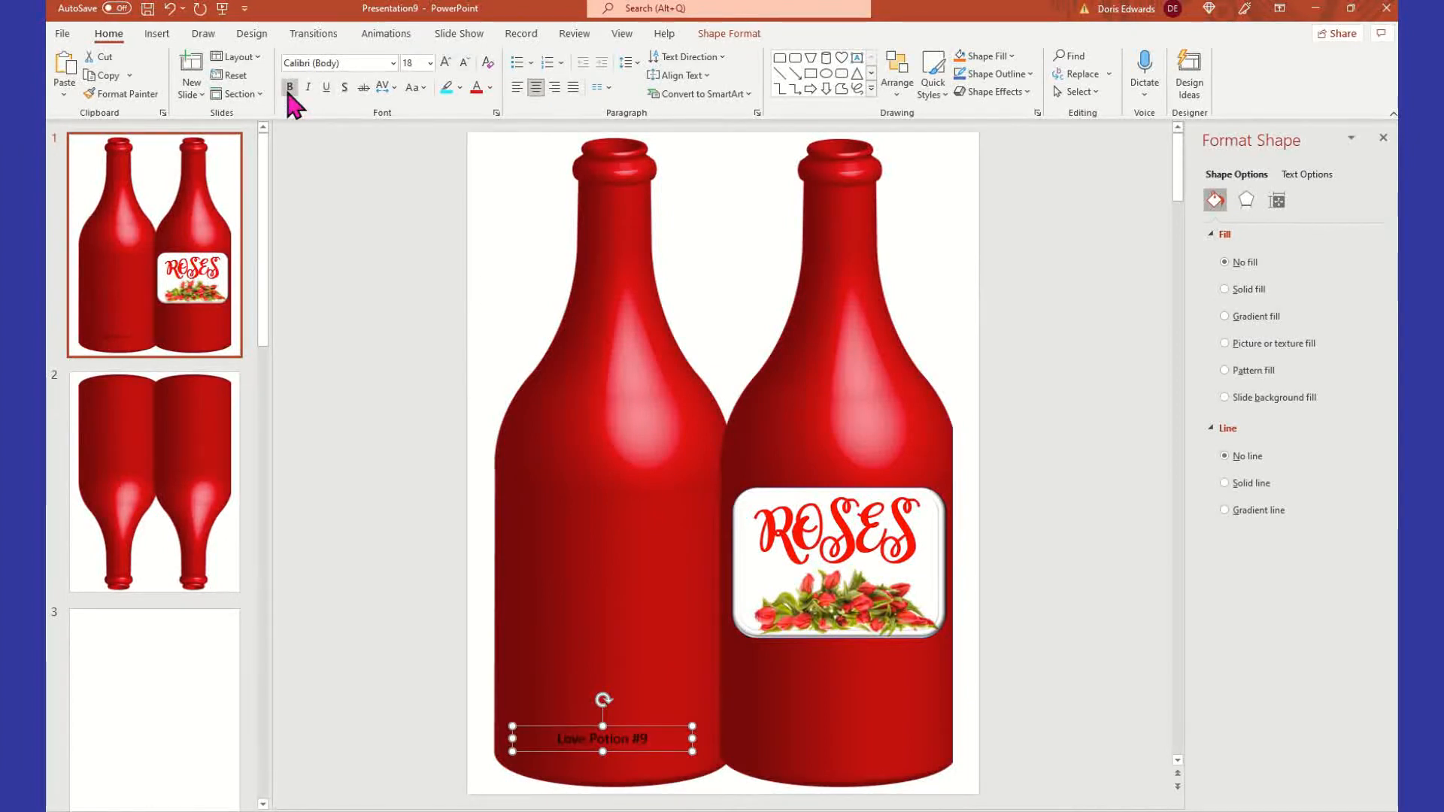
left_click(393, 63)
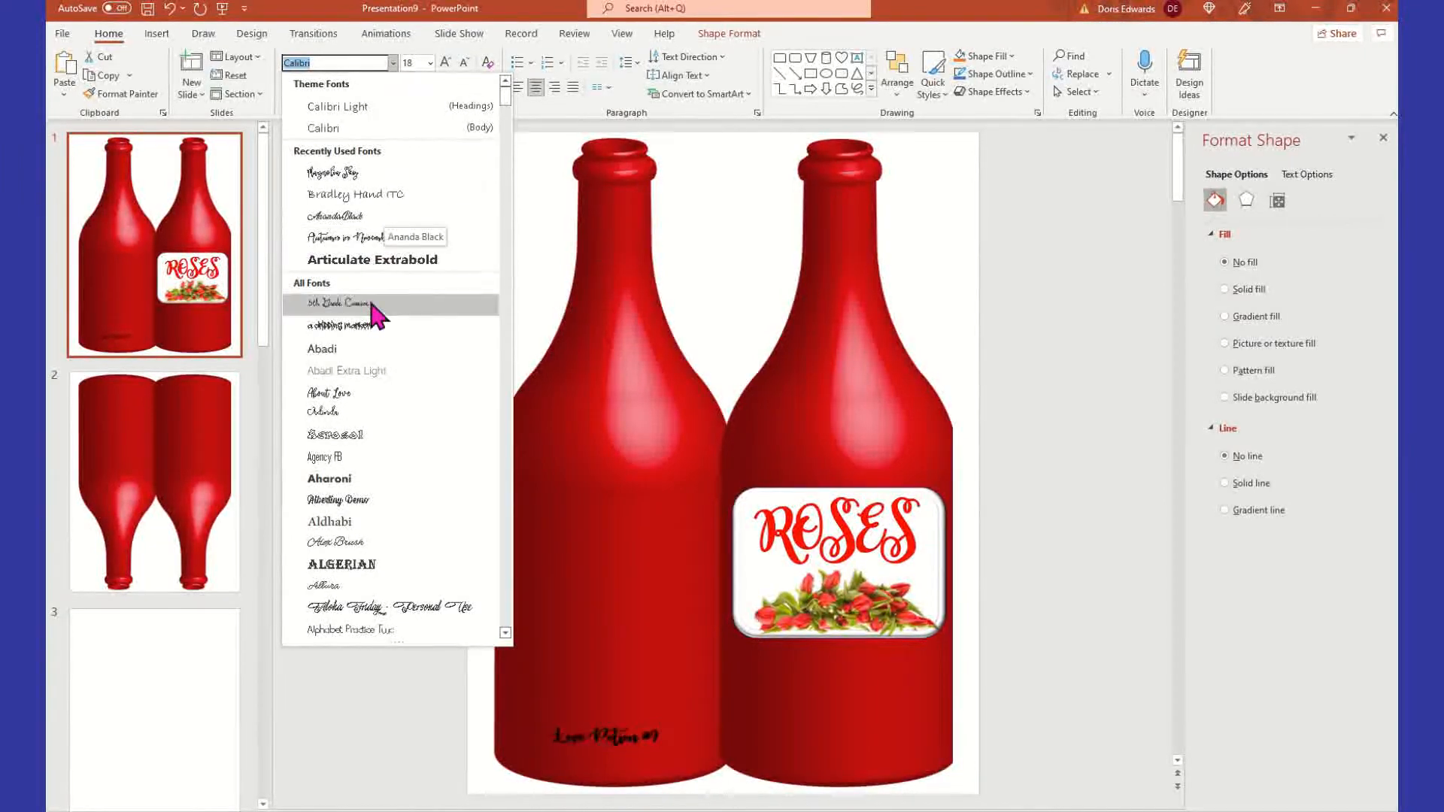
left_click(383, 174)
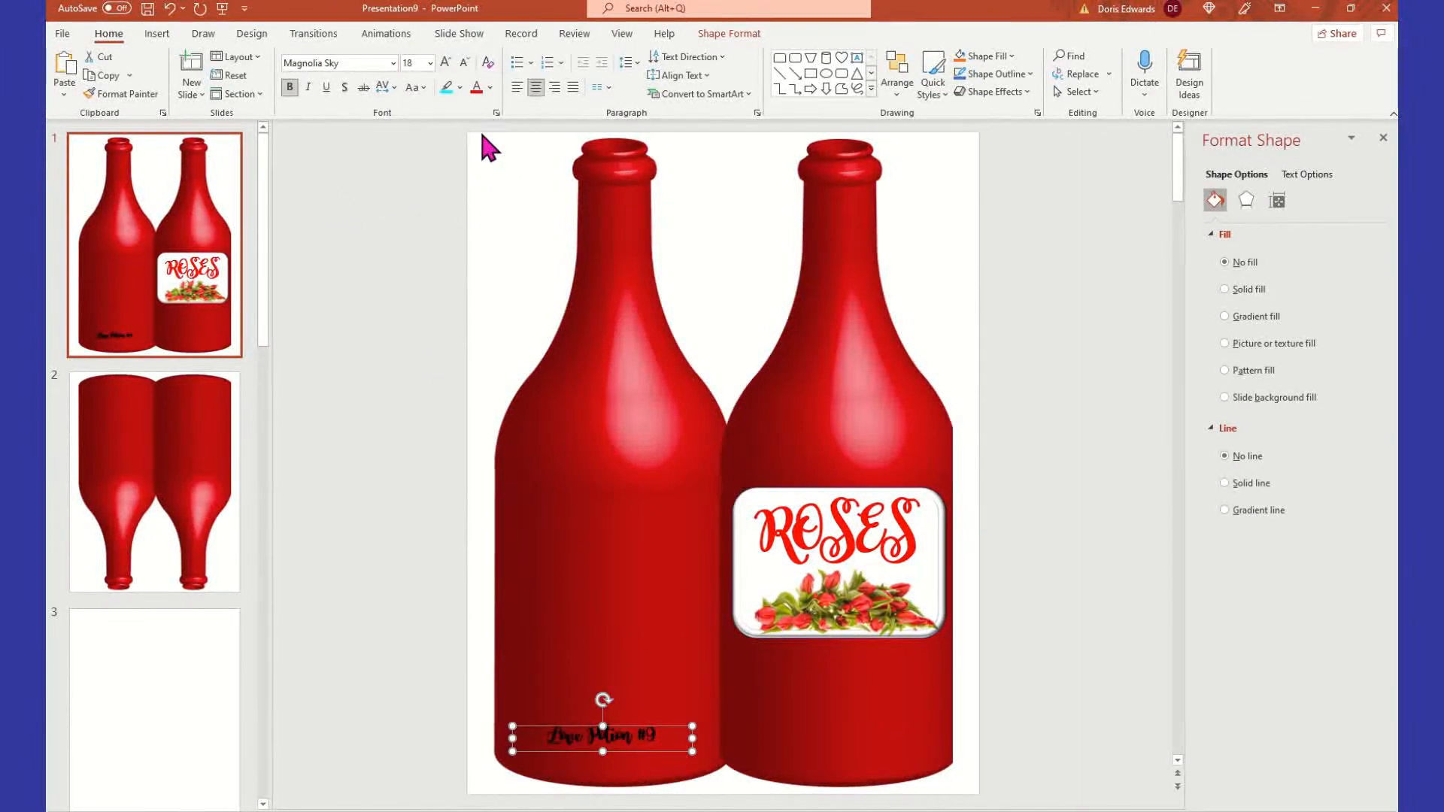
left_click(489, 87)
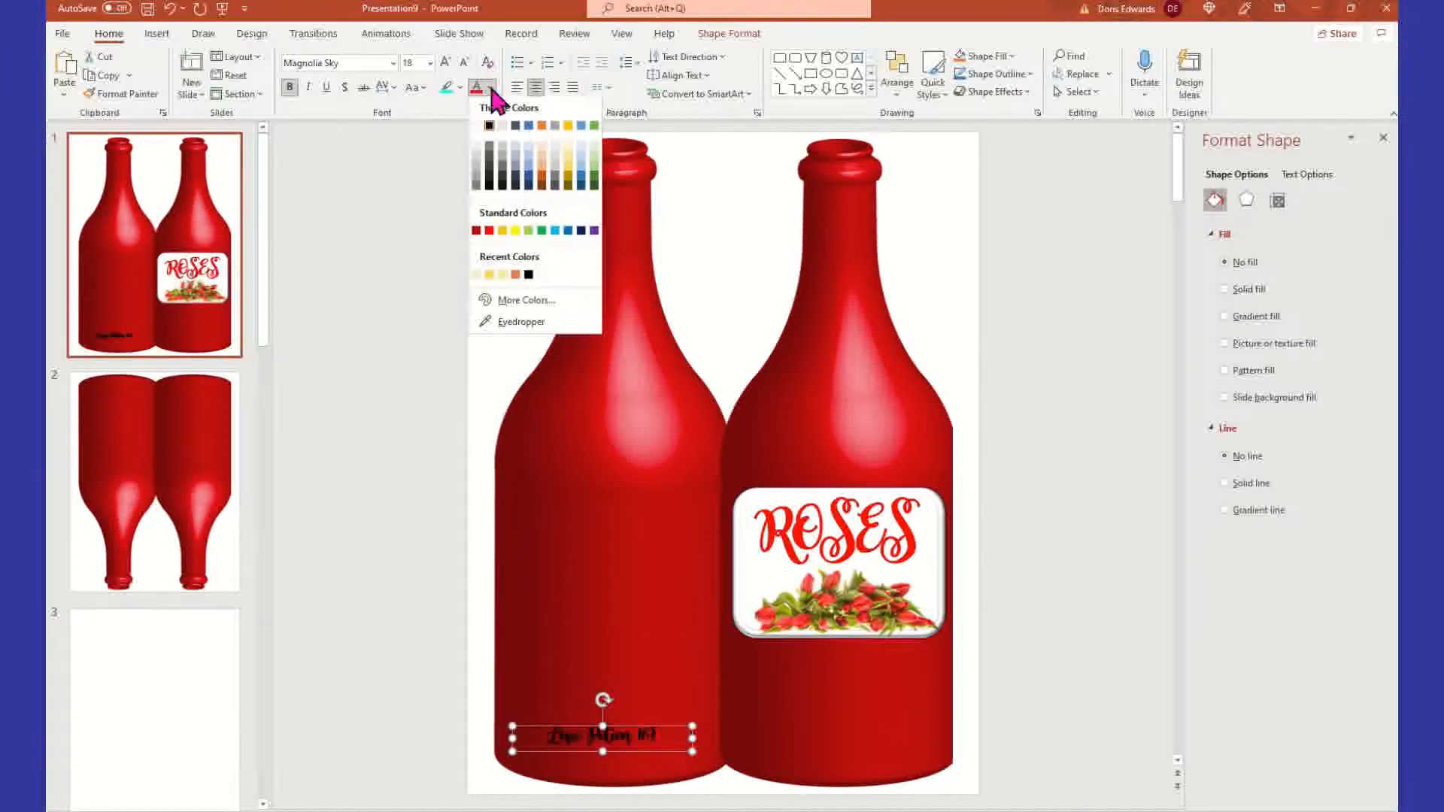
left_click(475, 127)
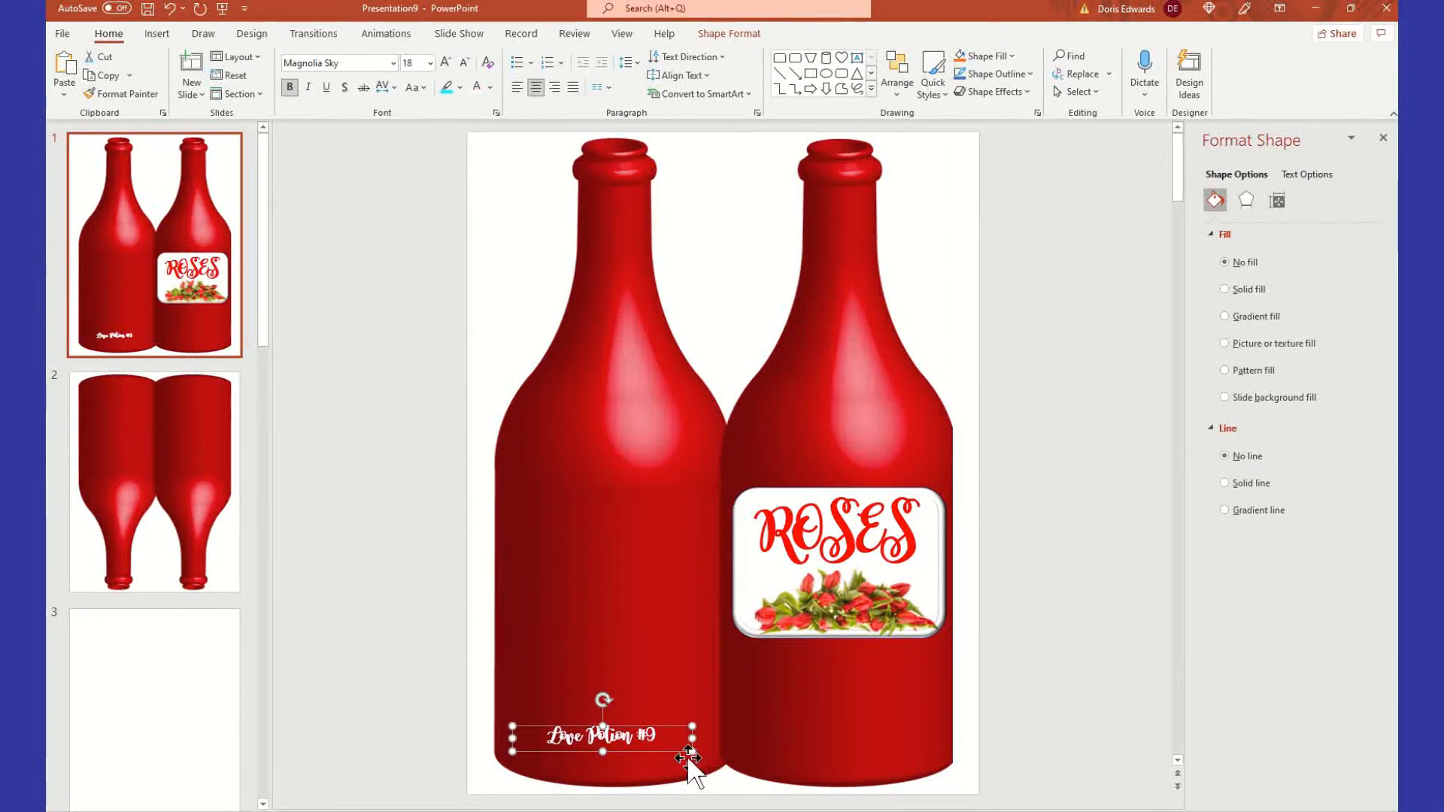
Move the "Love Potion #9" text box slightly down, set its font size to 24, and deselect it
left_click_drag(670, 749, 669, 755)
left_click(551, 741)
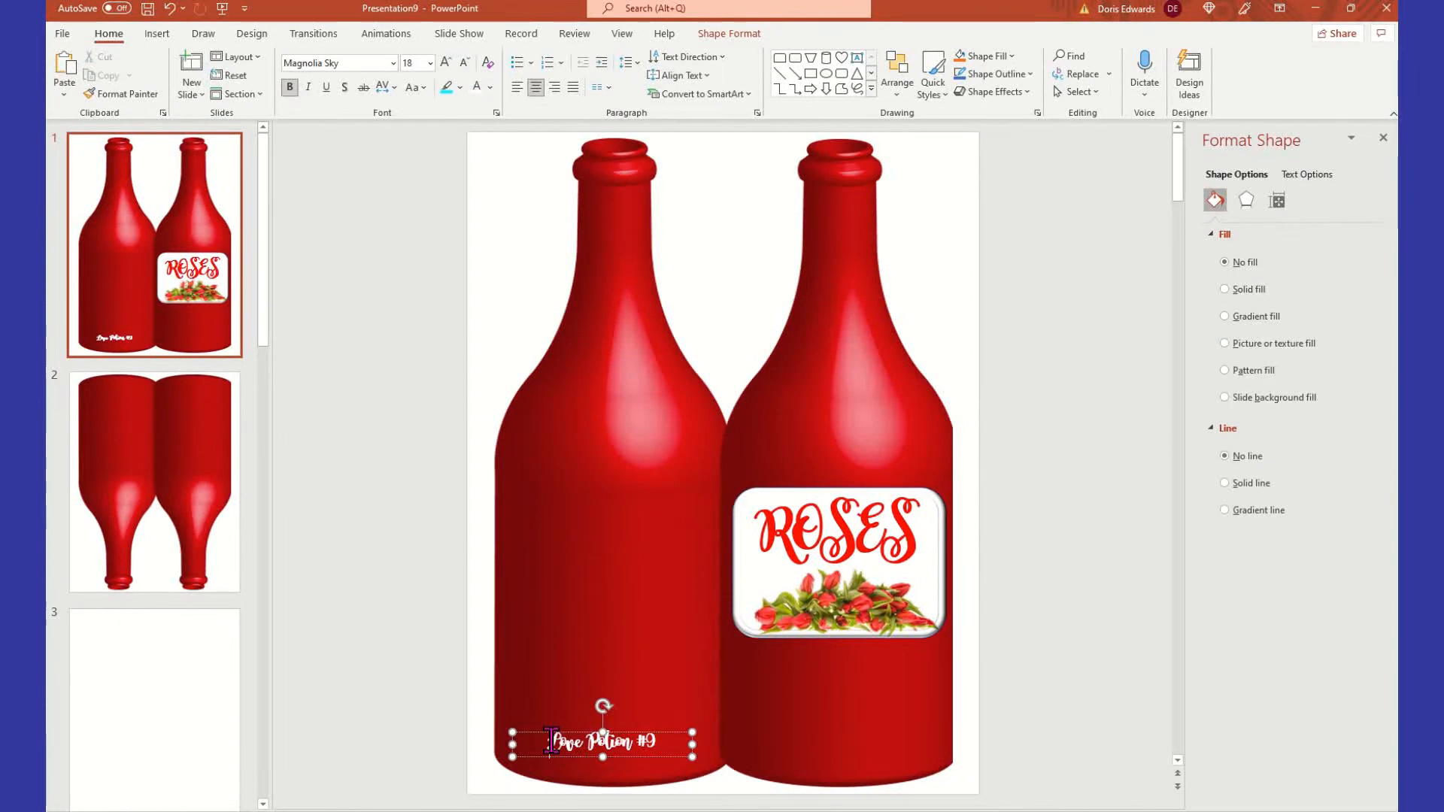
left_click_drag(552, 741, 660, 744)
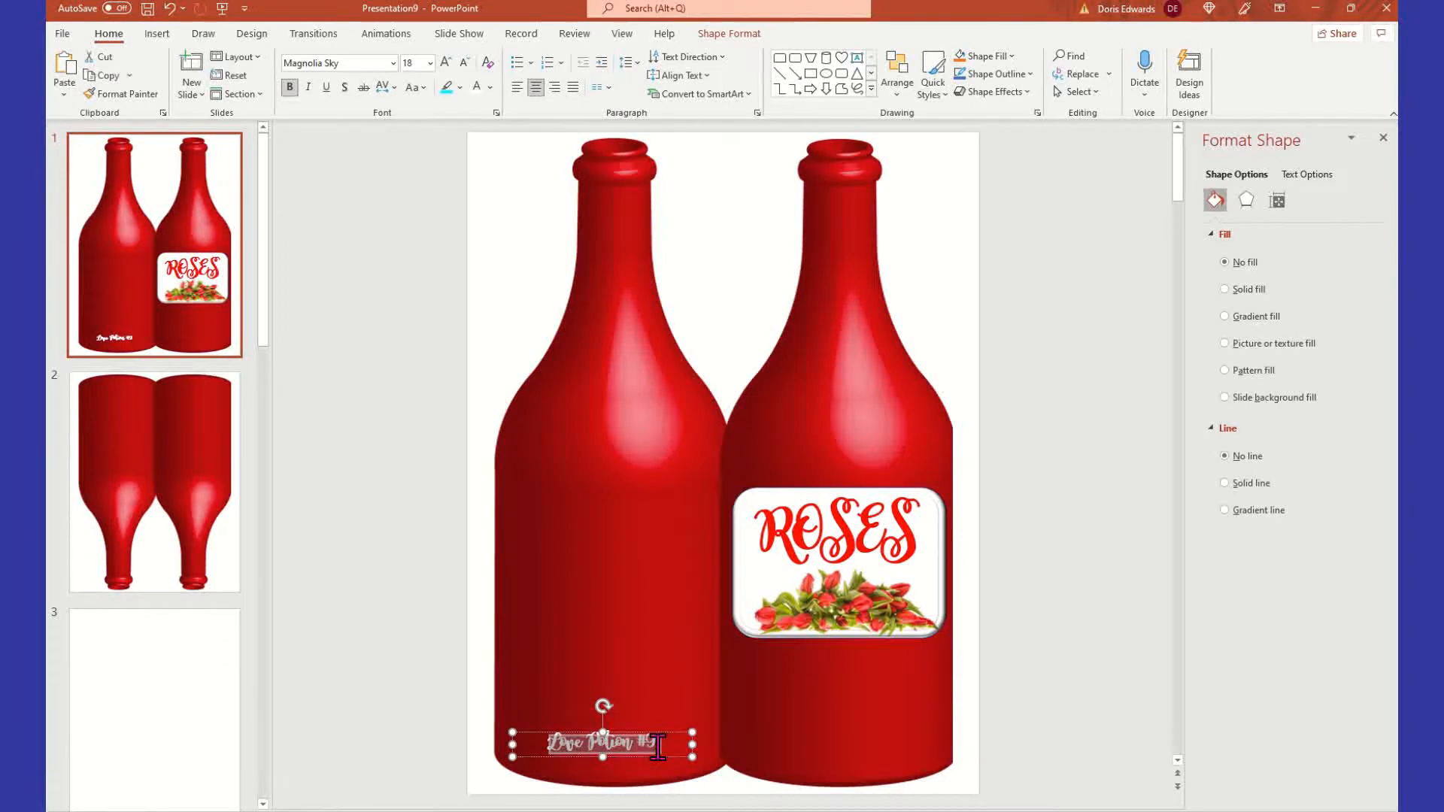
left_click(429, 64)
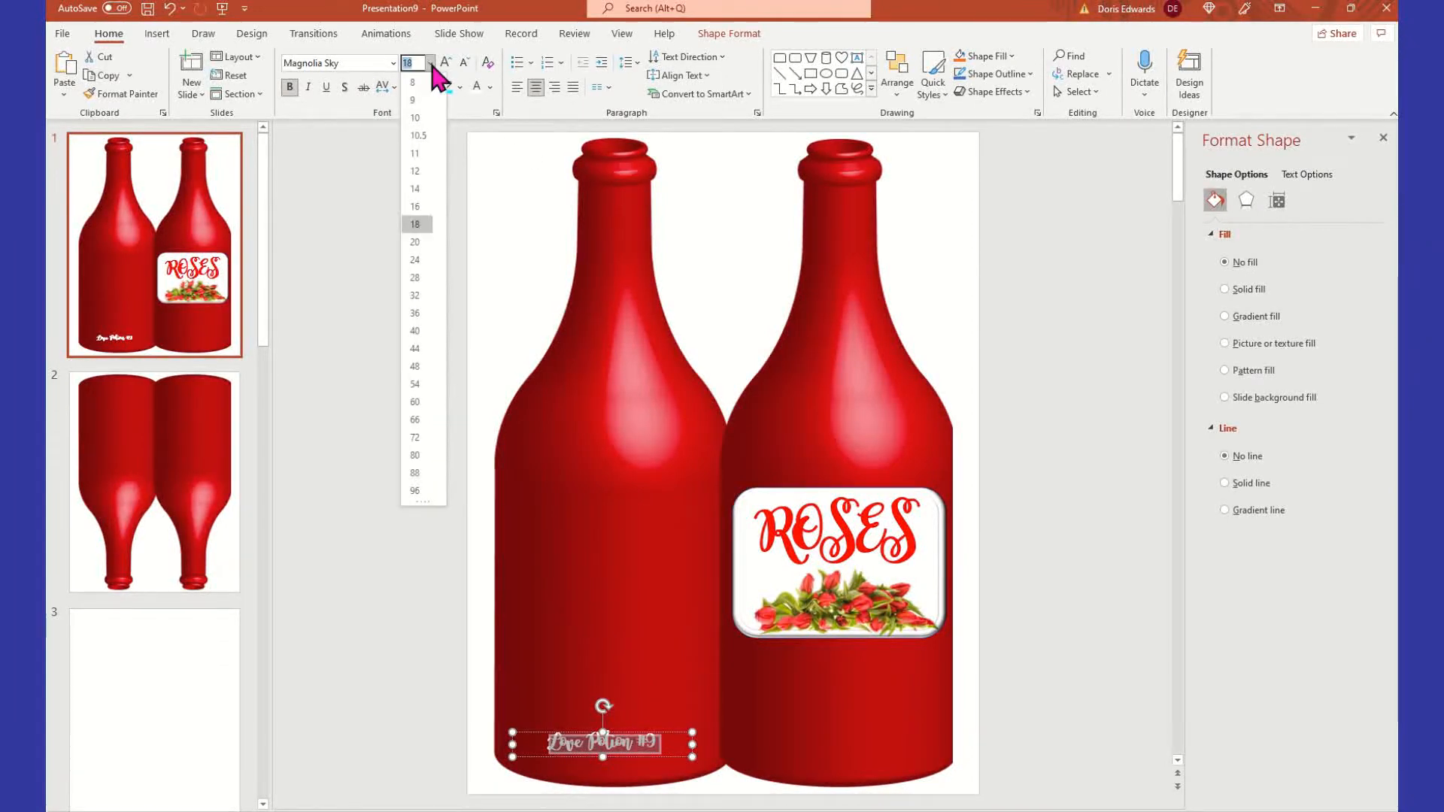
left_click(422, 263)
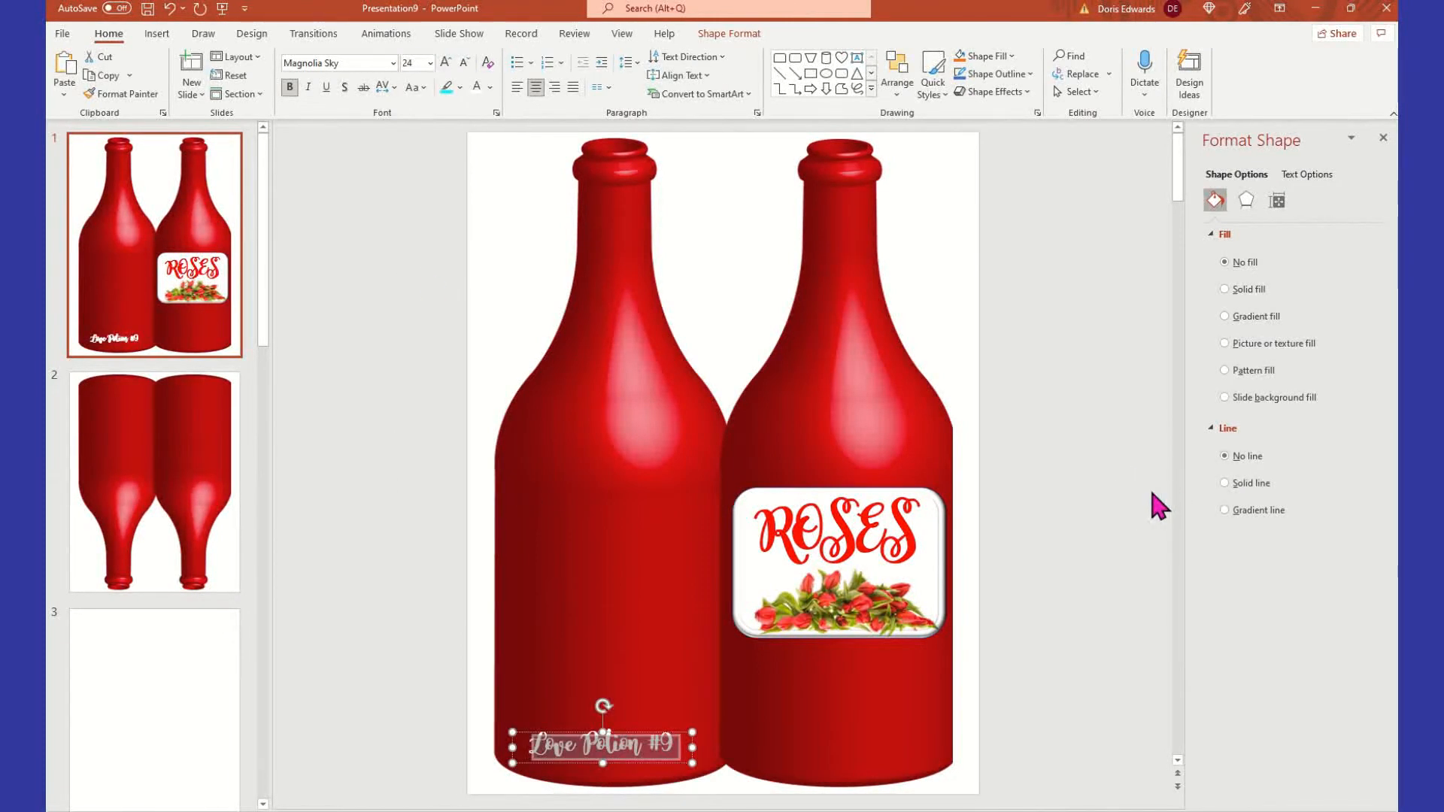
left_click(1128, 494)
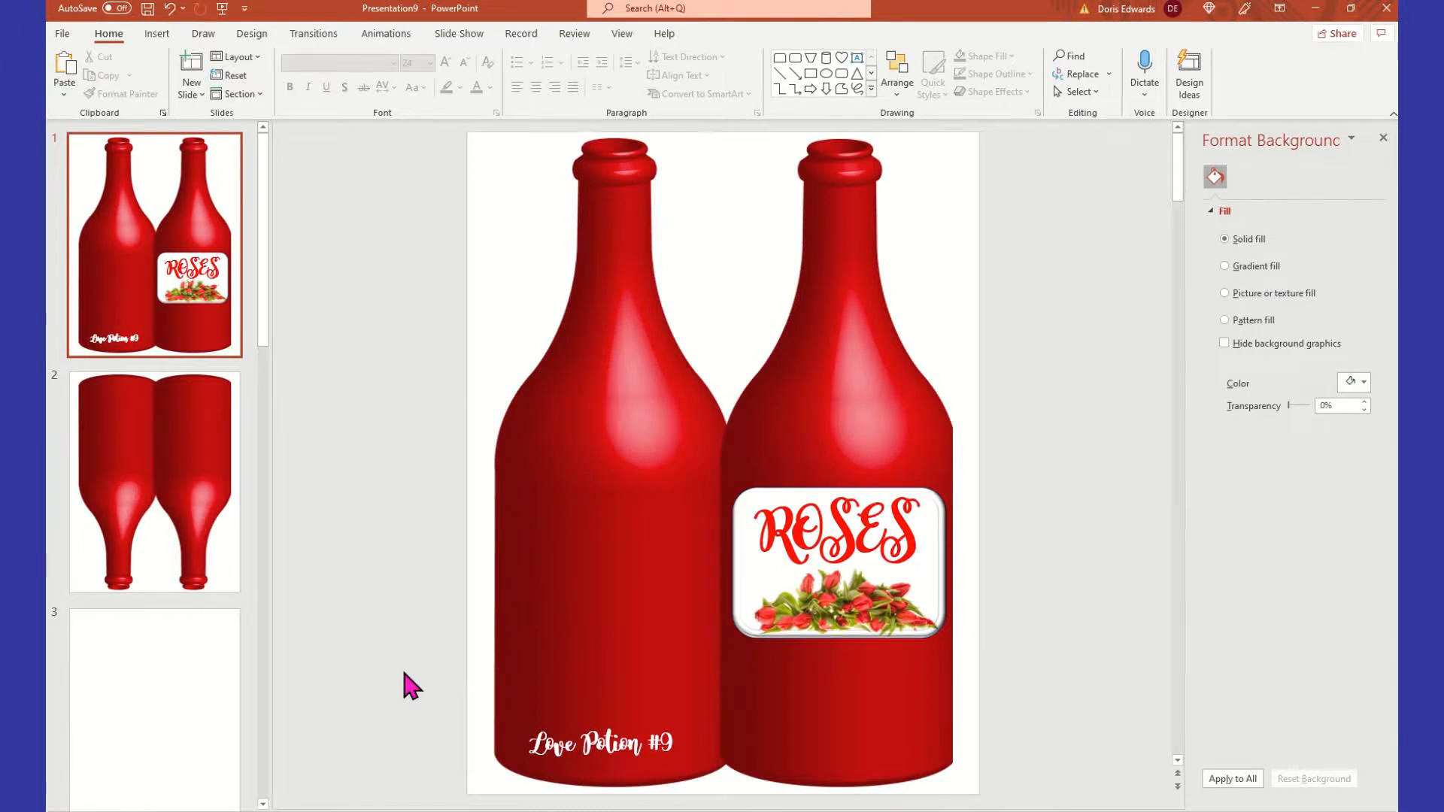
On slide 2, draw a round-topped rectangle about 3.95" high and 3.12" wide on the body of the left flipped bottle
left_click(201, 451)
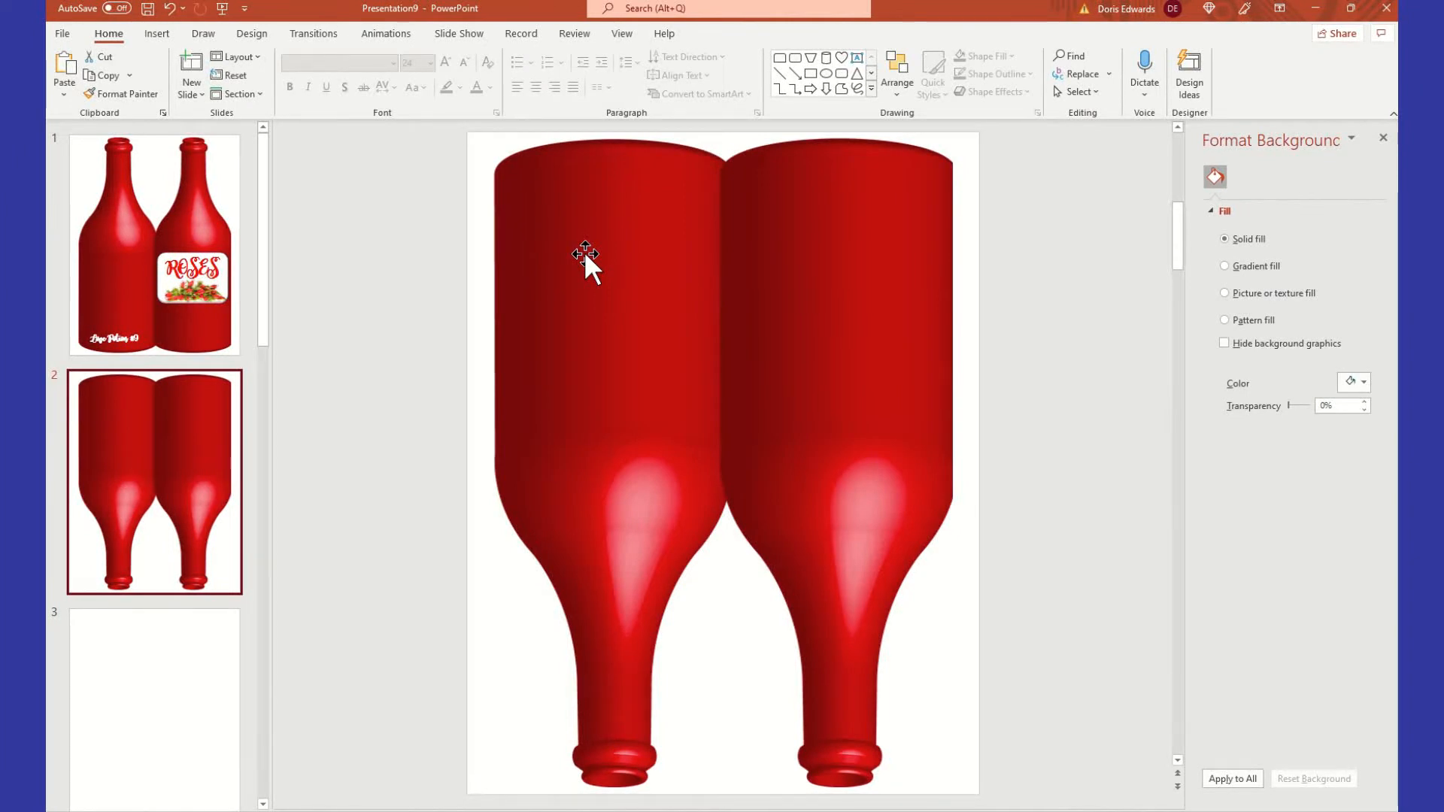
left_click(161, 35)
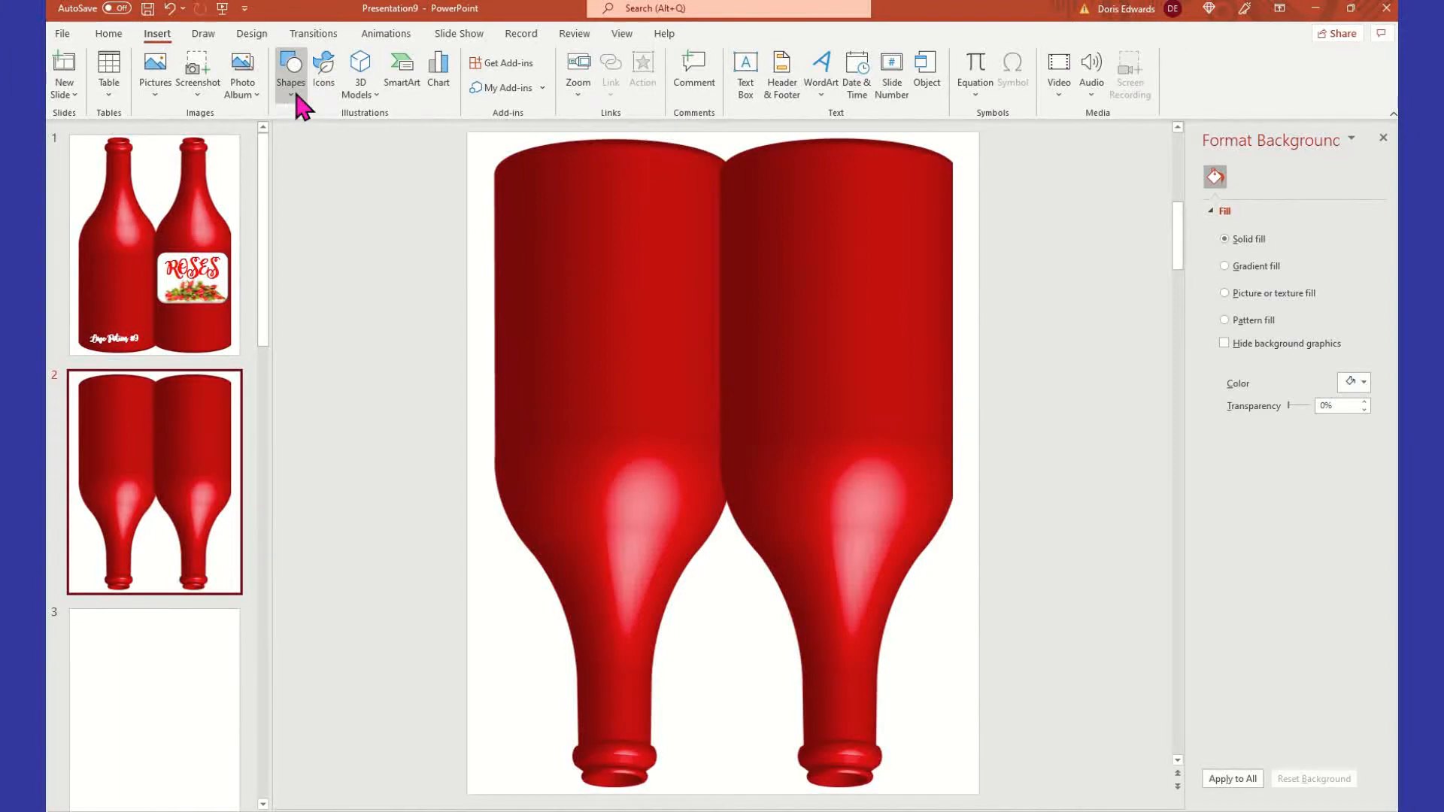
left_click(294, 89)
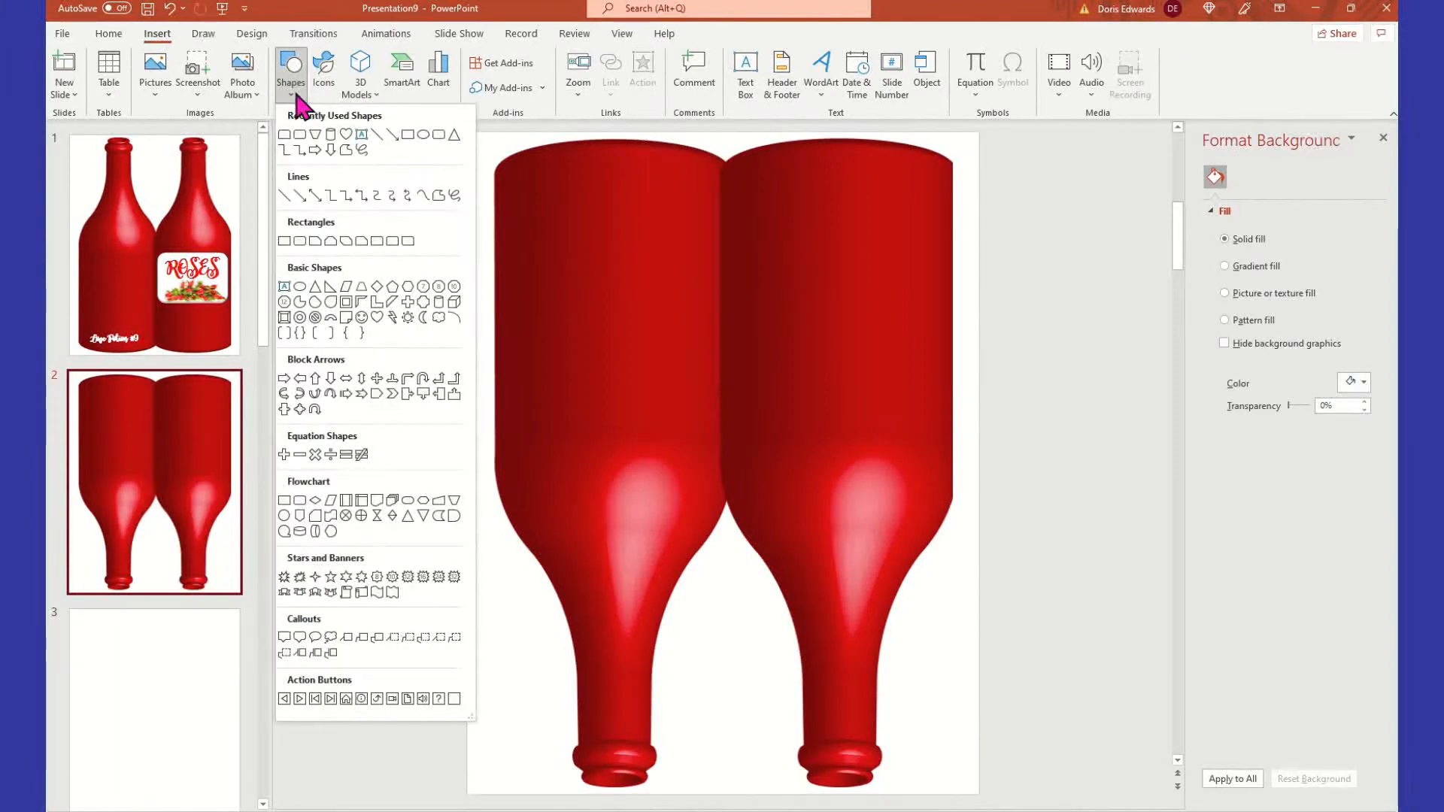
left_click(287, 140)
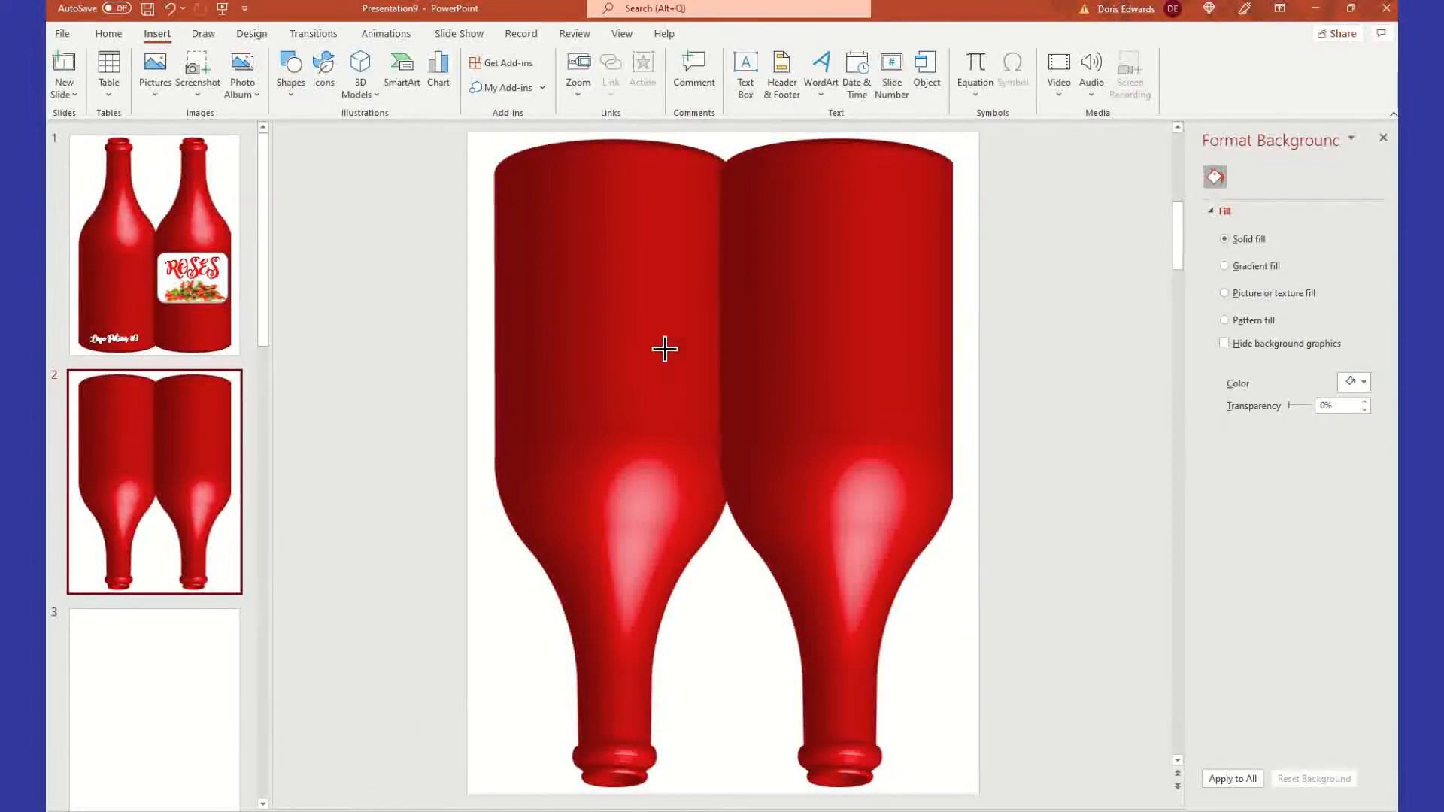
left_click_drag(517, 205, 703, 442)
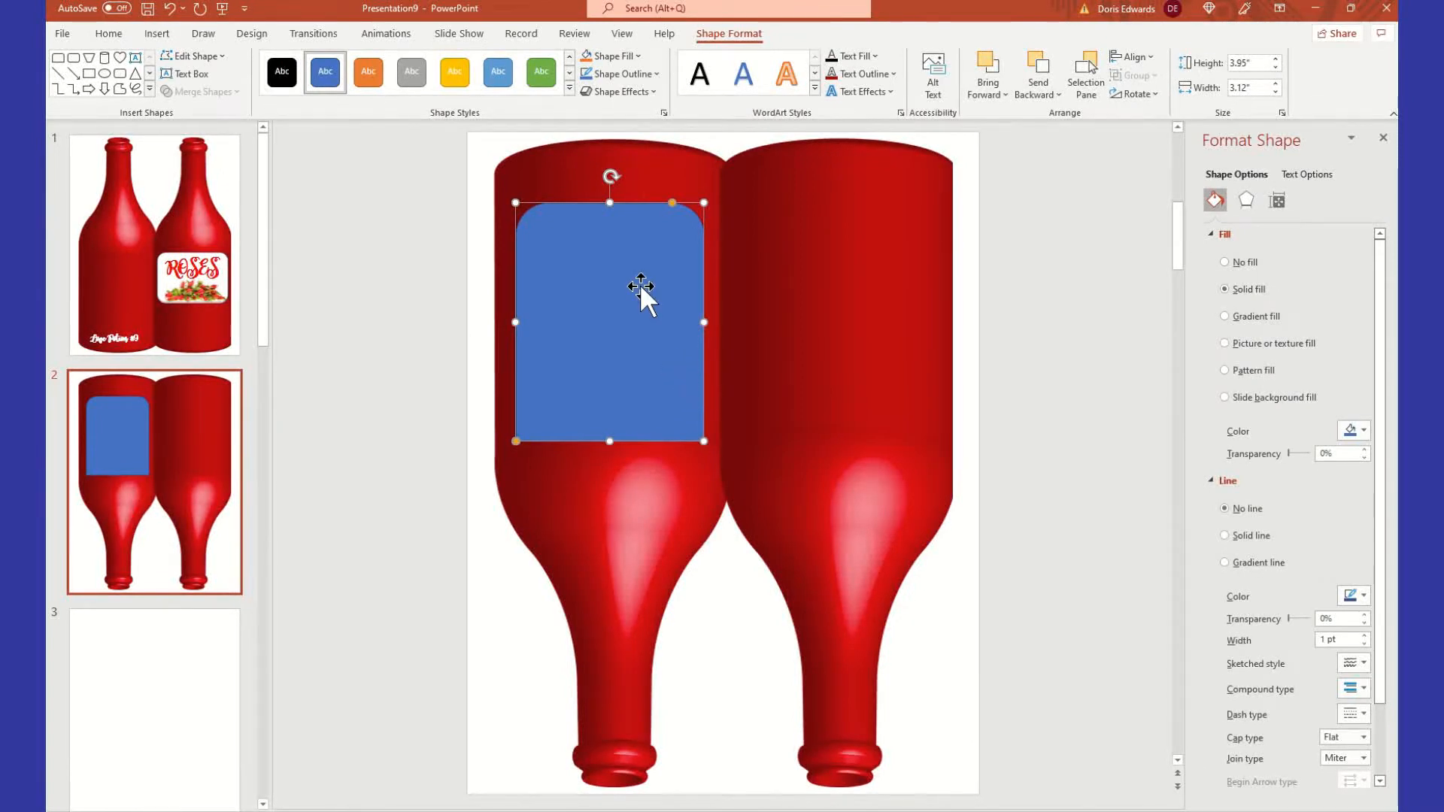
Change the round-topped shape on slide 2 to a plain rectangle with square corners
left_click(222, 60)
mouse_move(221, 80)
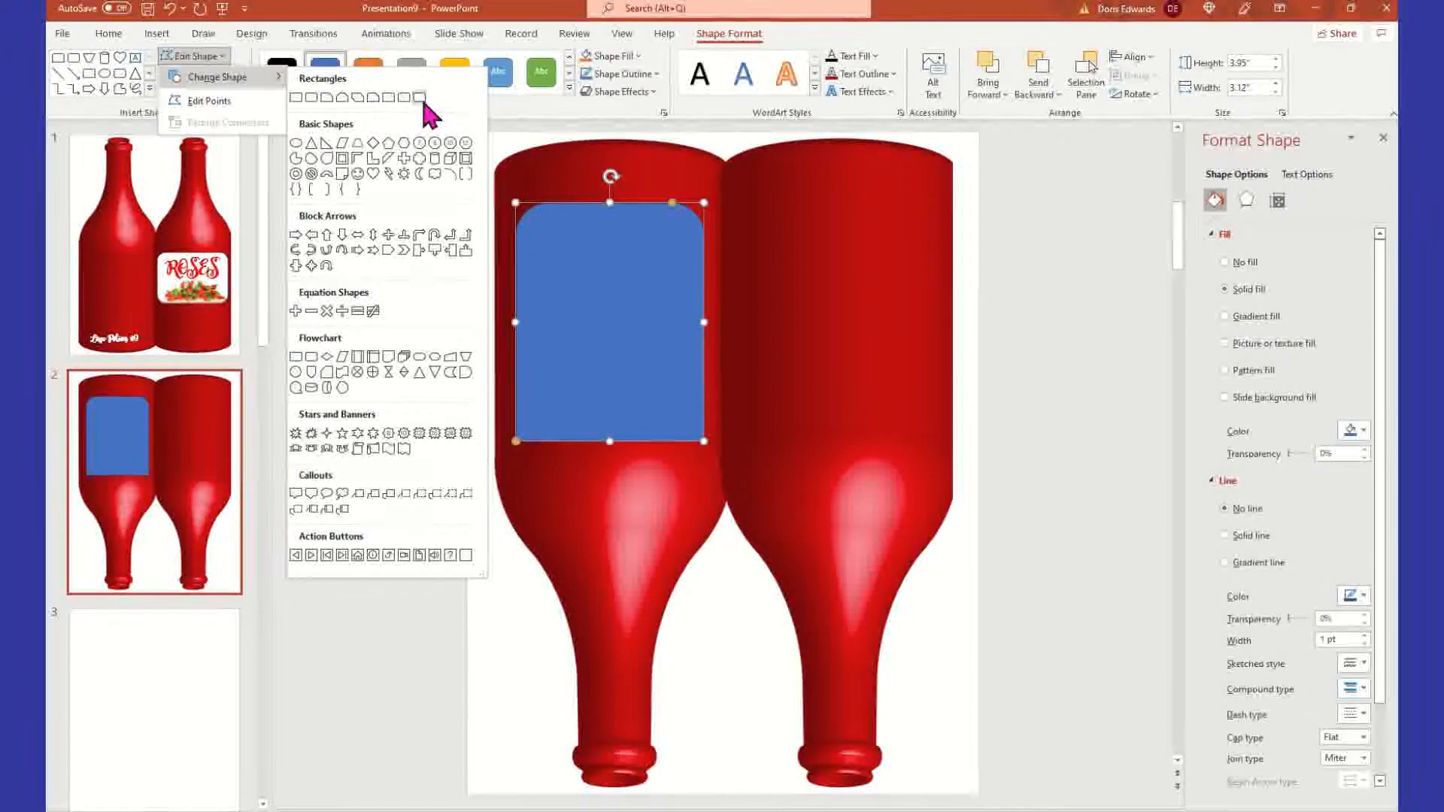
left_click(295, 96)
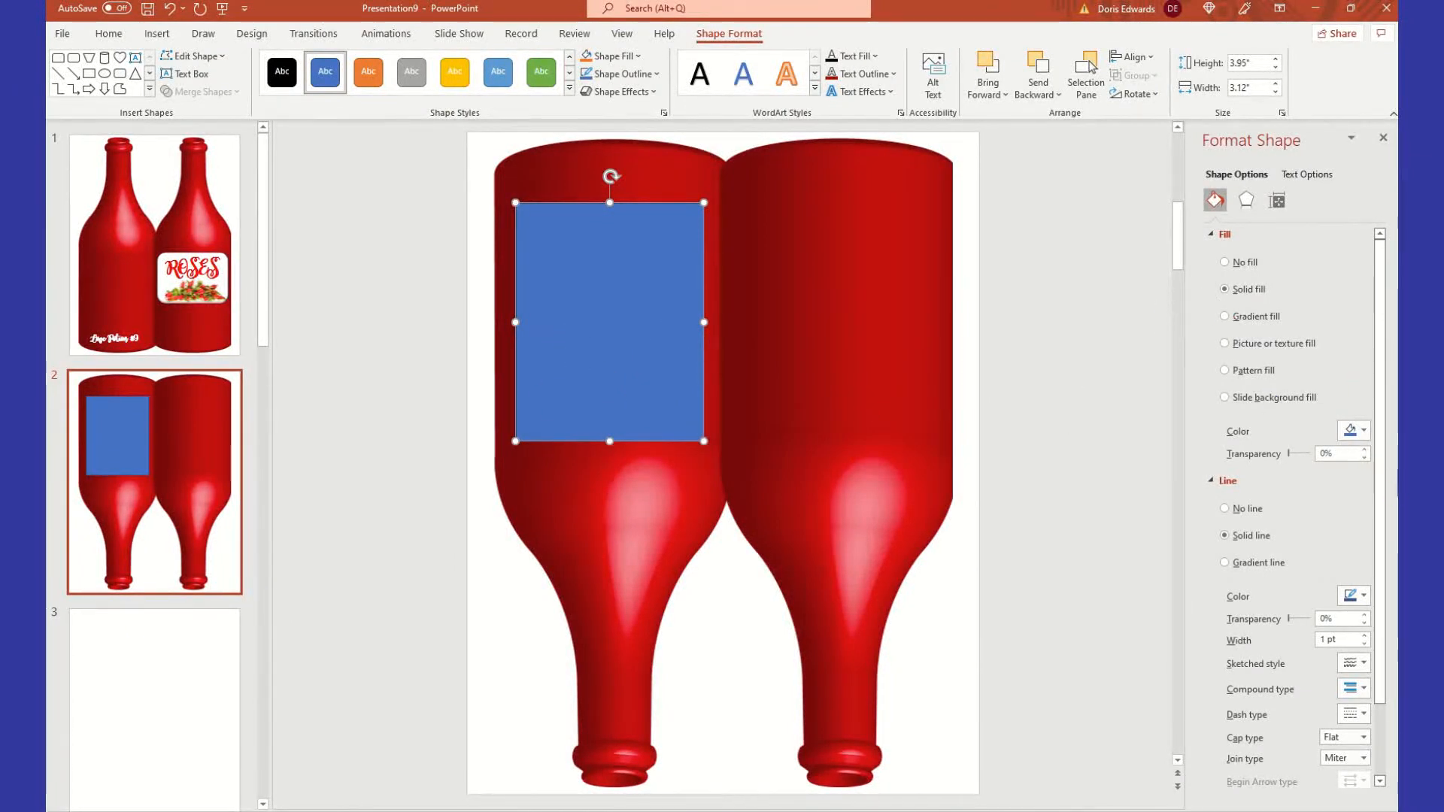
Fill the rectangle on slide 2 with white and give it a solid outline
left_click(1364, 431)
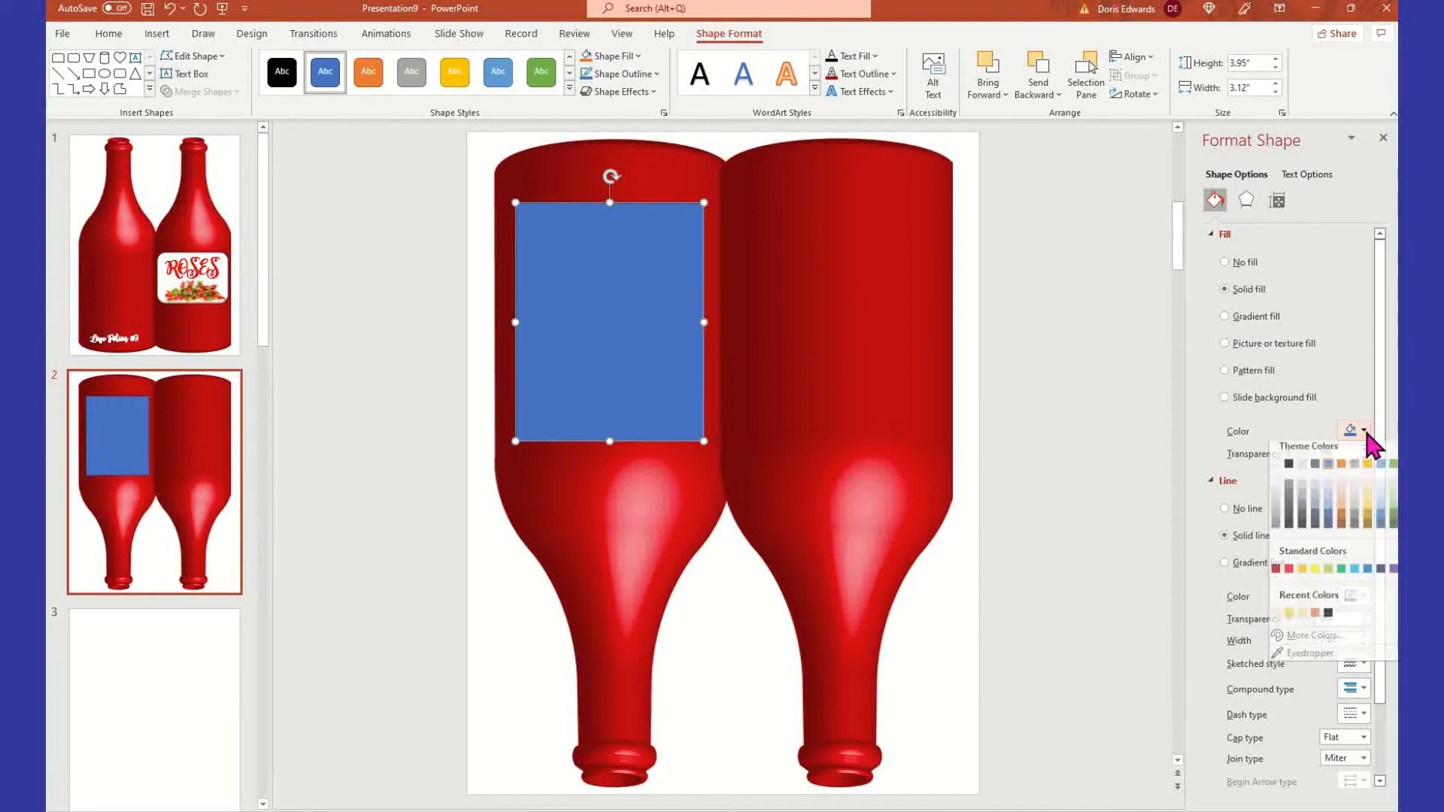
left_click(1276, 465)
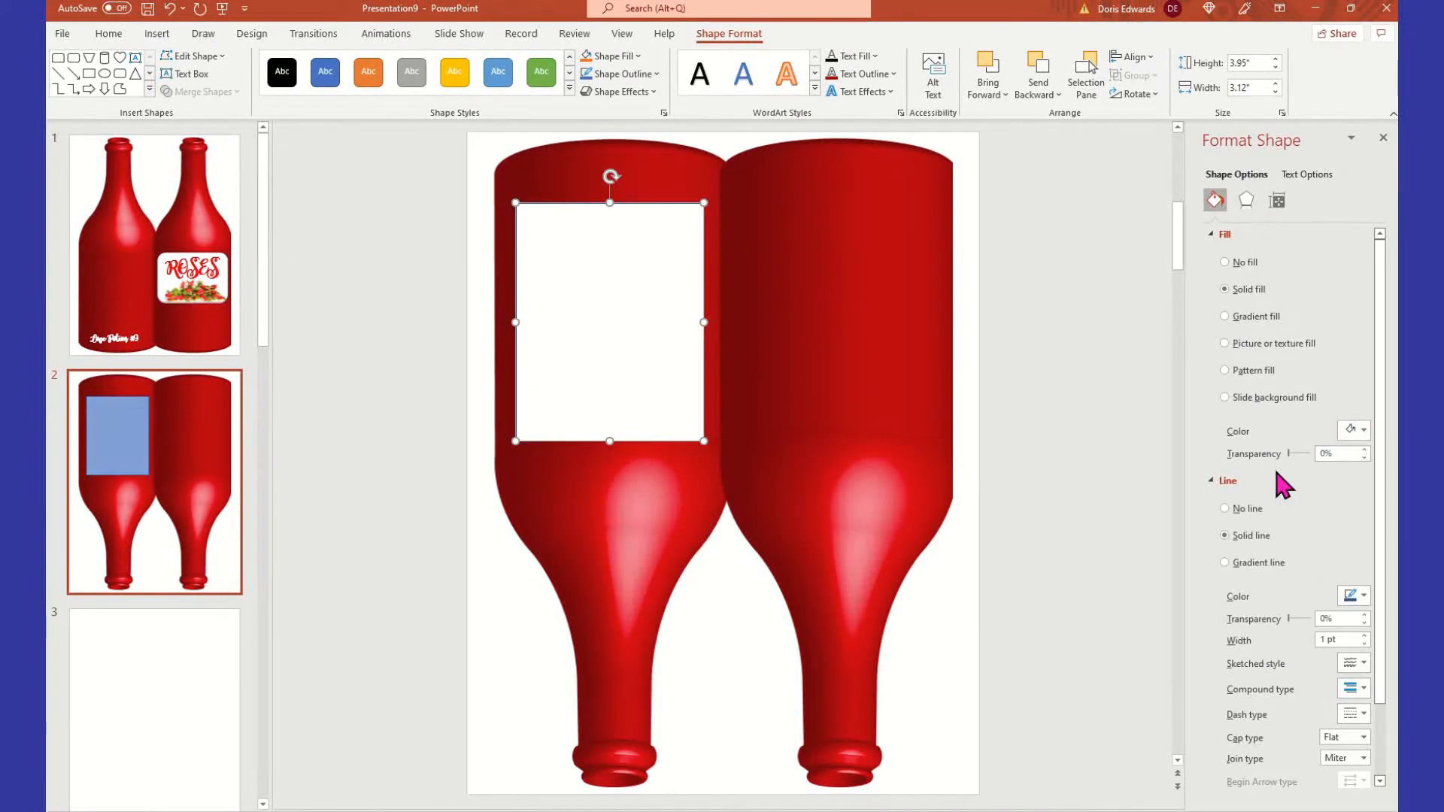
left_click(1256, 509)
left_click(1255, 536)
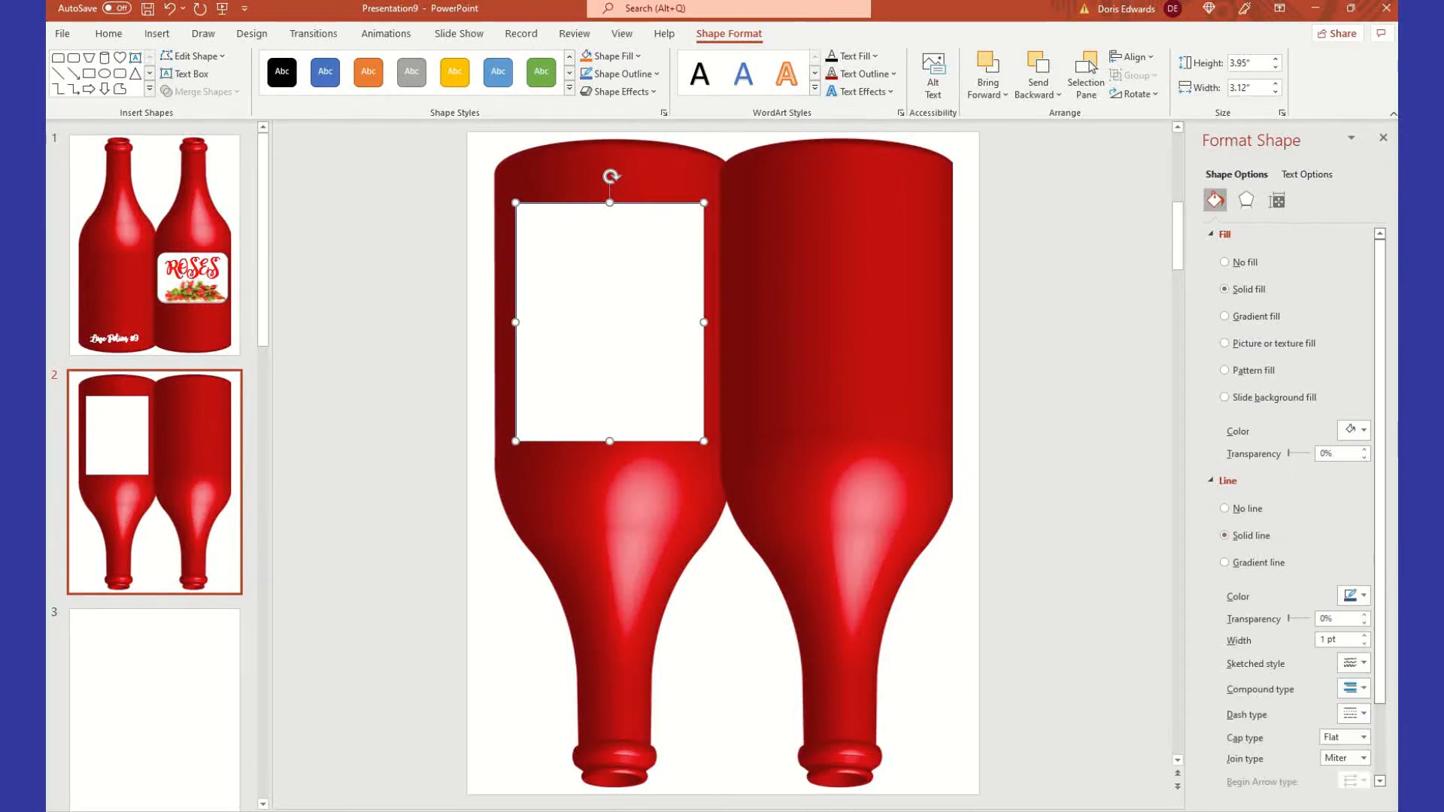
Give the white rectangle on slide 2 a black outline 2.5 pt wide, and deselect it
left_click(1364, 594)
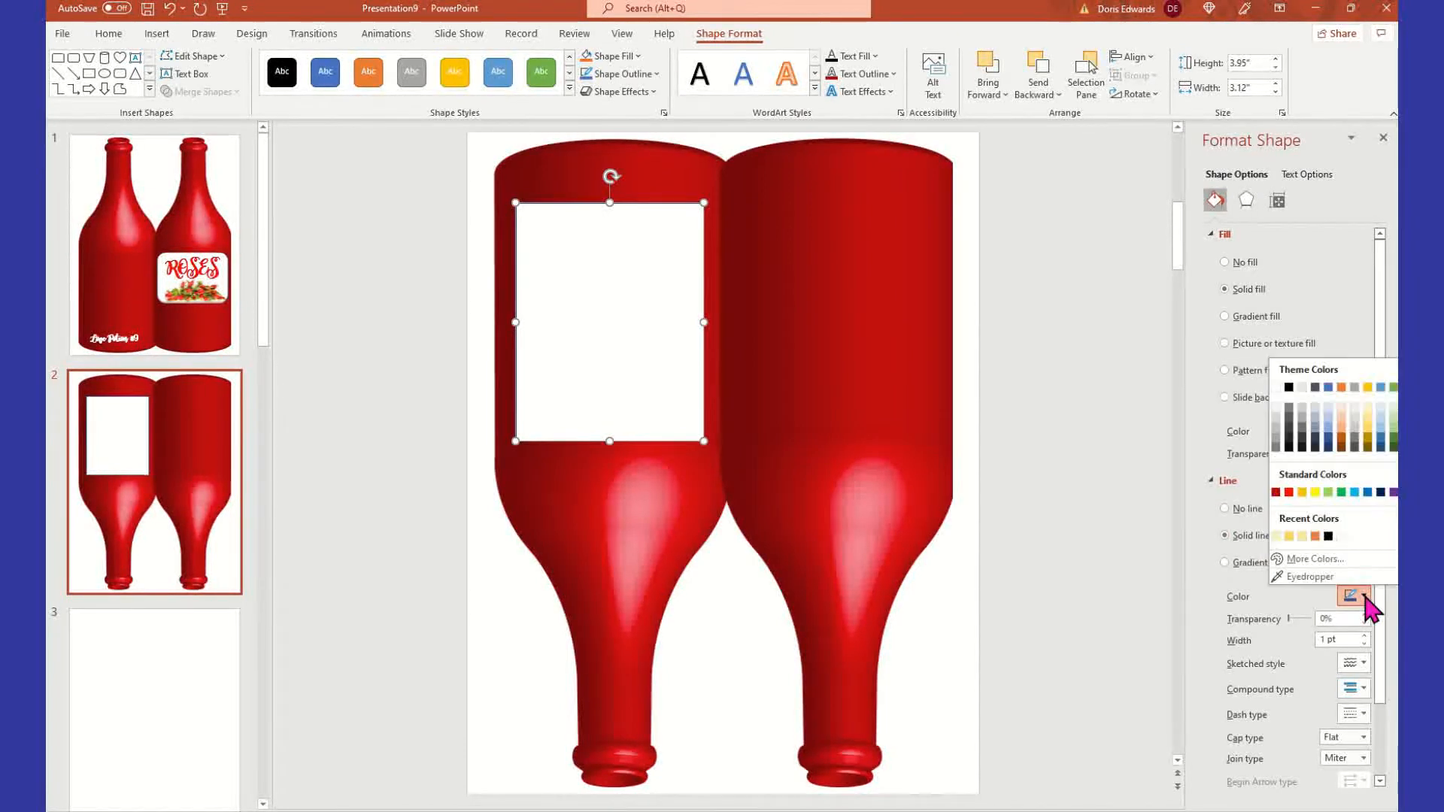
left_click(1278, 493)
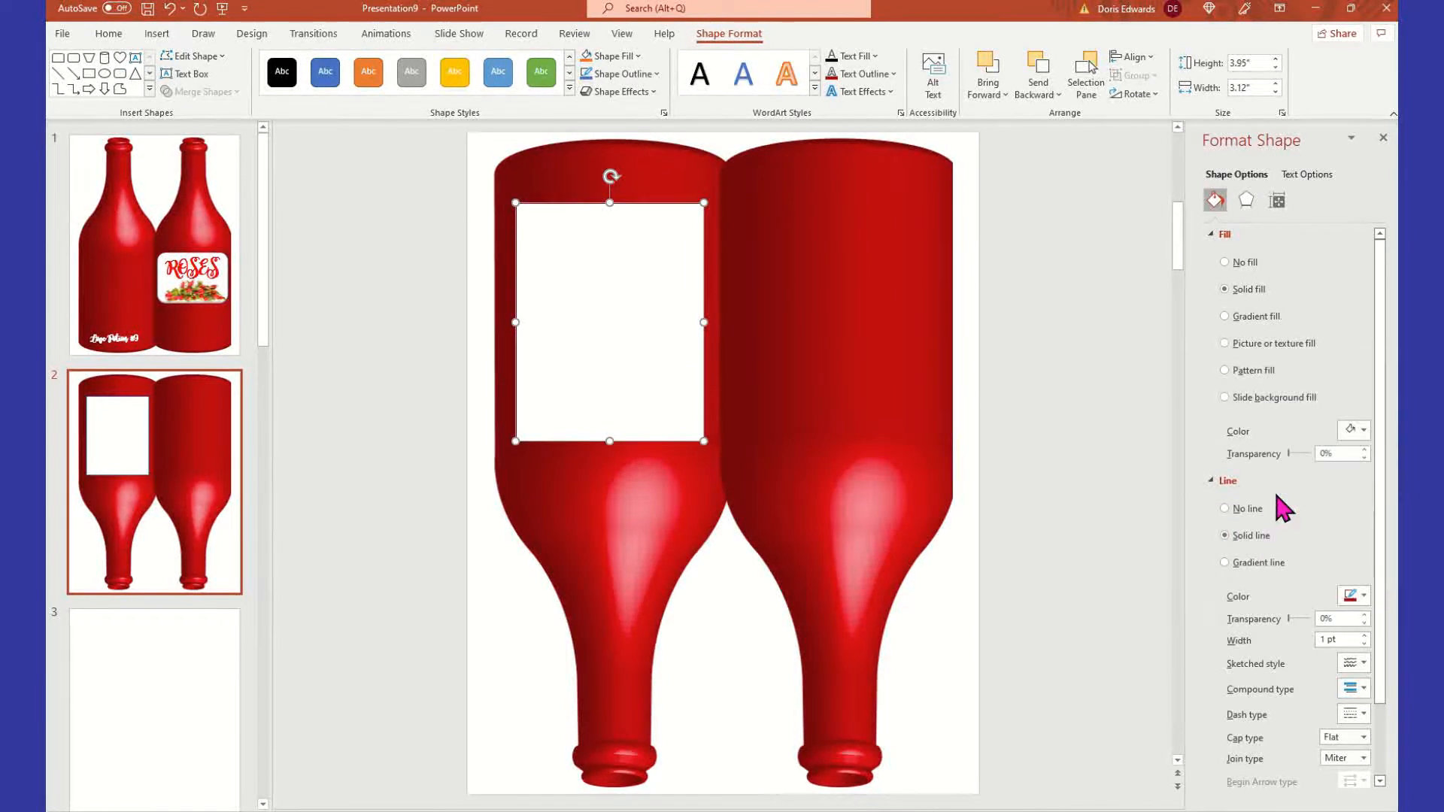
left_click(1363, 636)
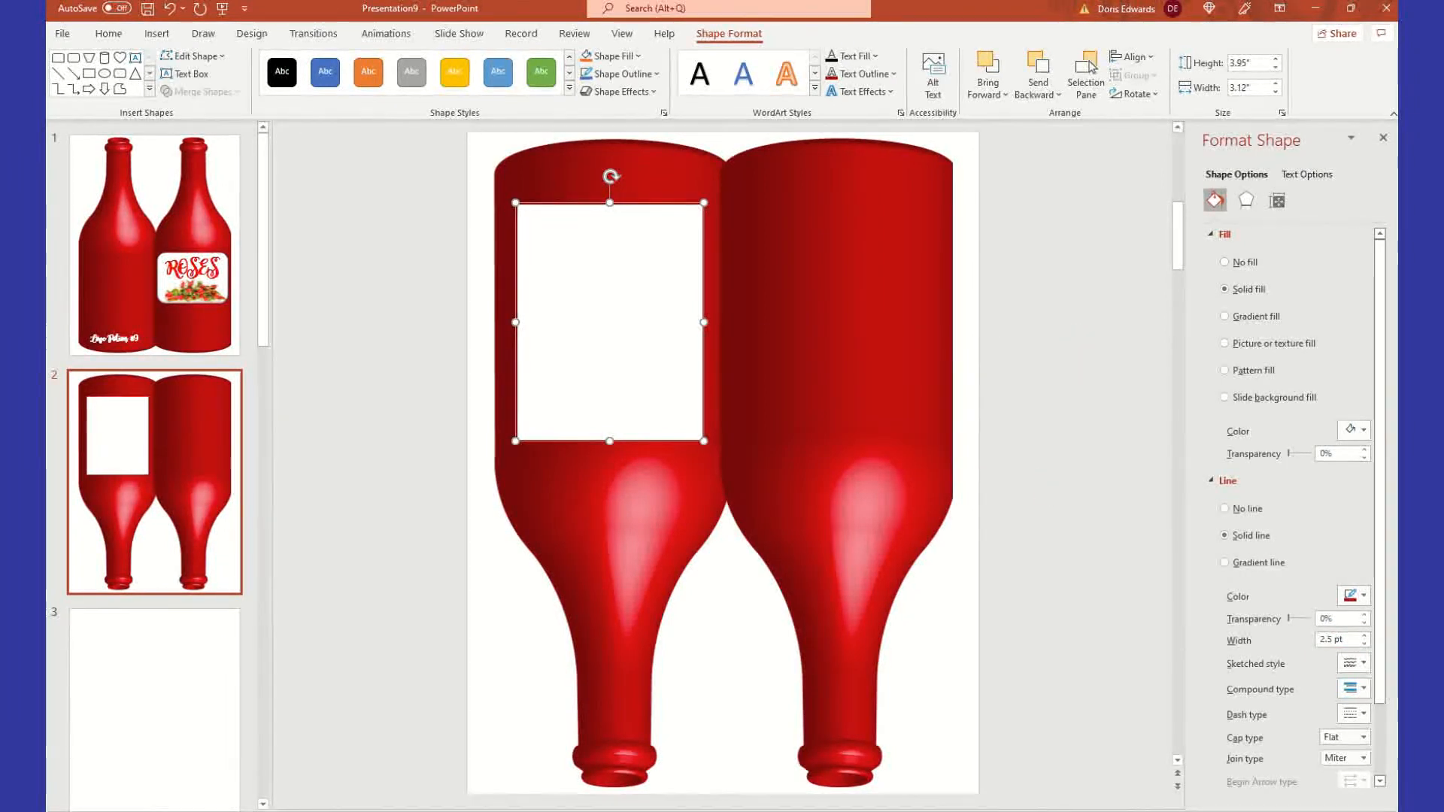
left_click(1363, 597)
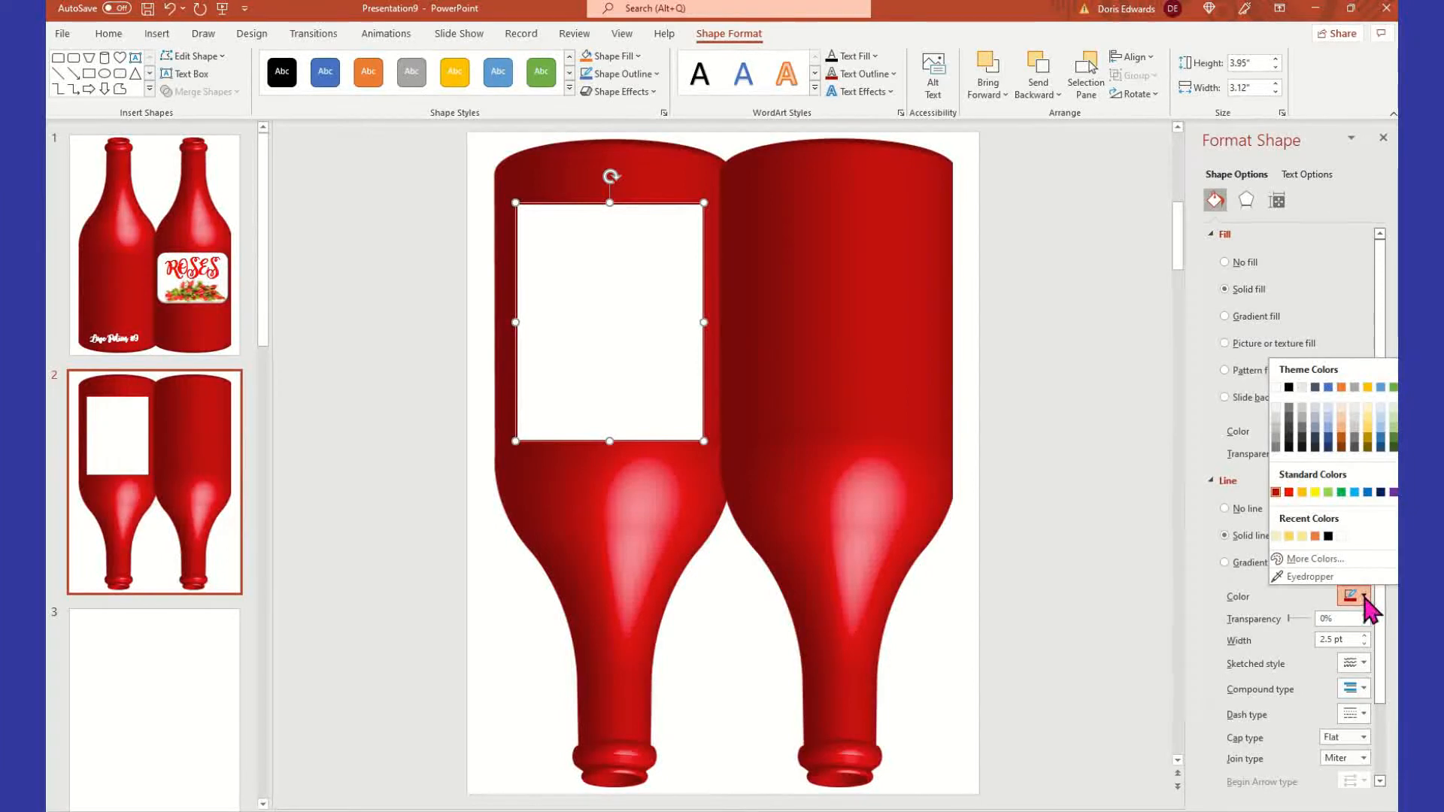
left_click(1288, 387)
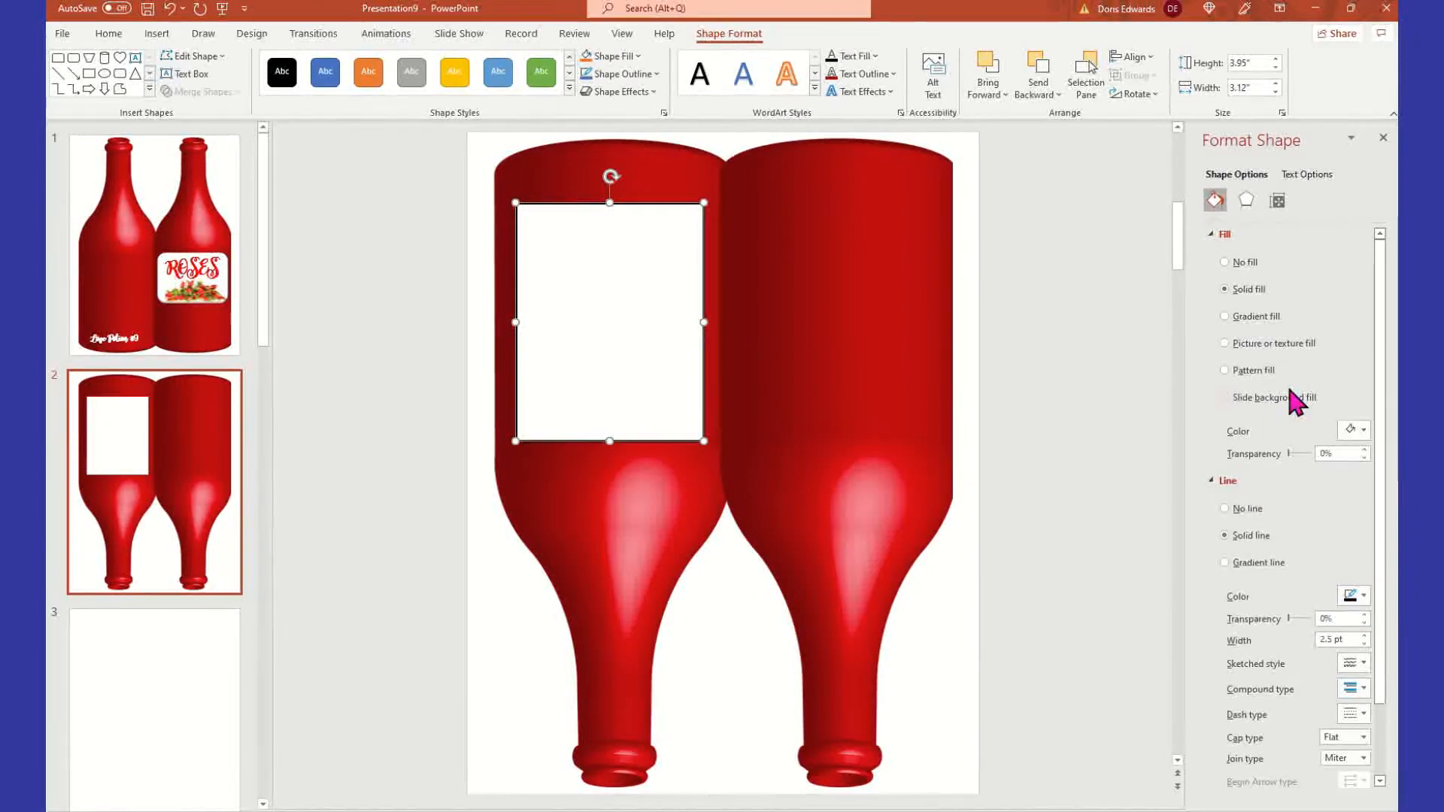
left_click(1007, 523)
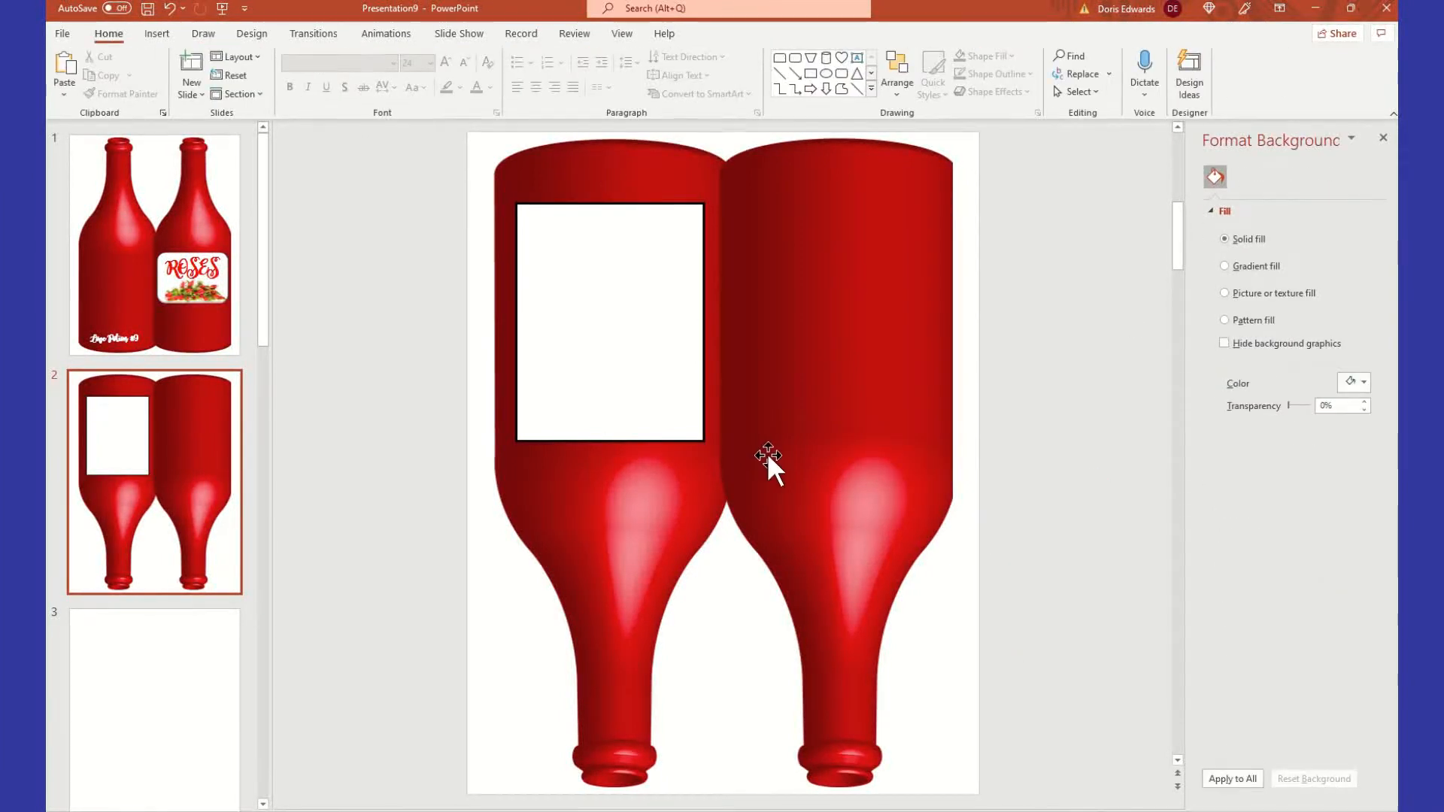
Start the text of the white label with the word "Roses" in dark red
left_click(638, 288)
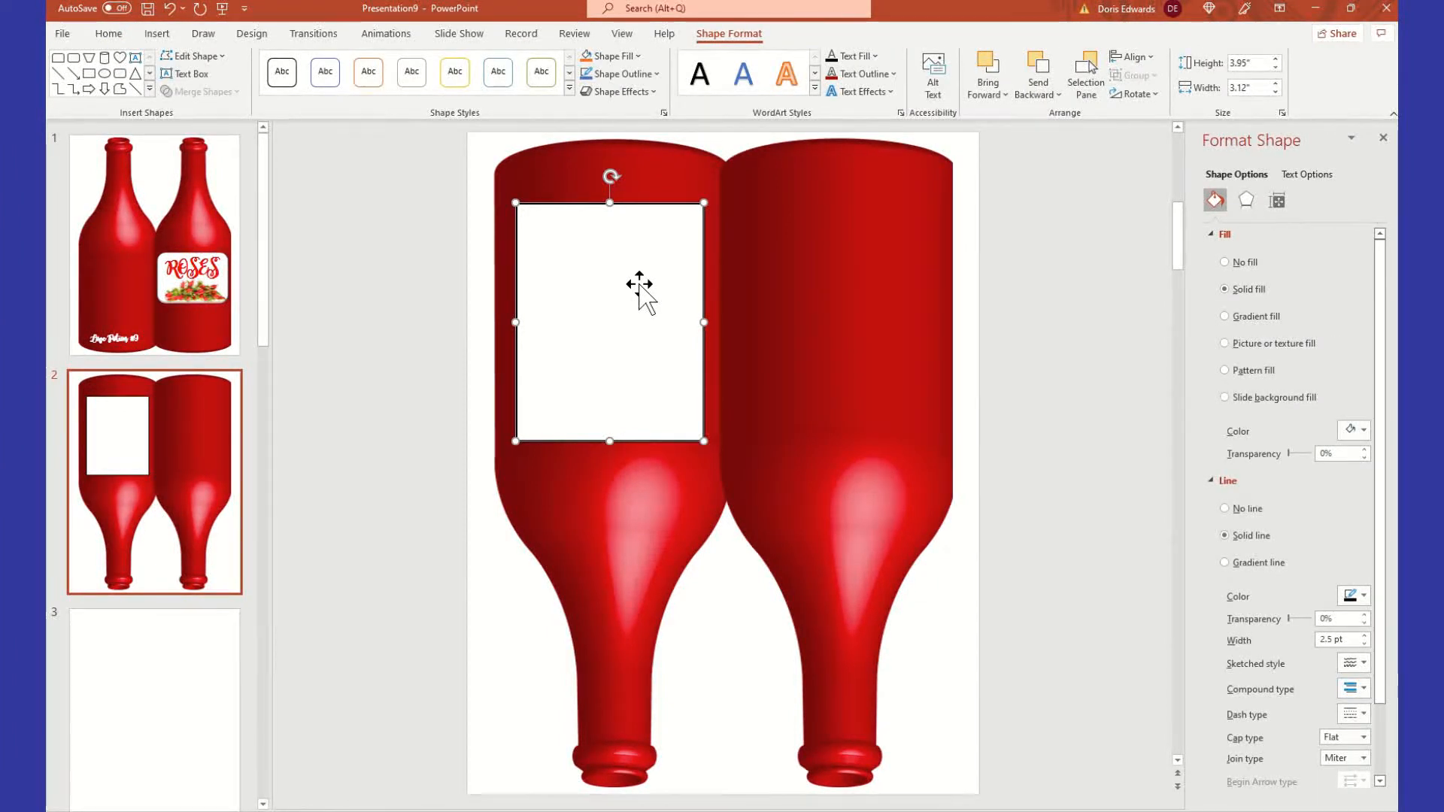
left_click(639, 288)
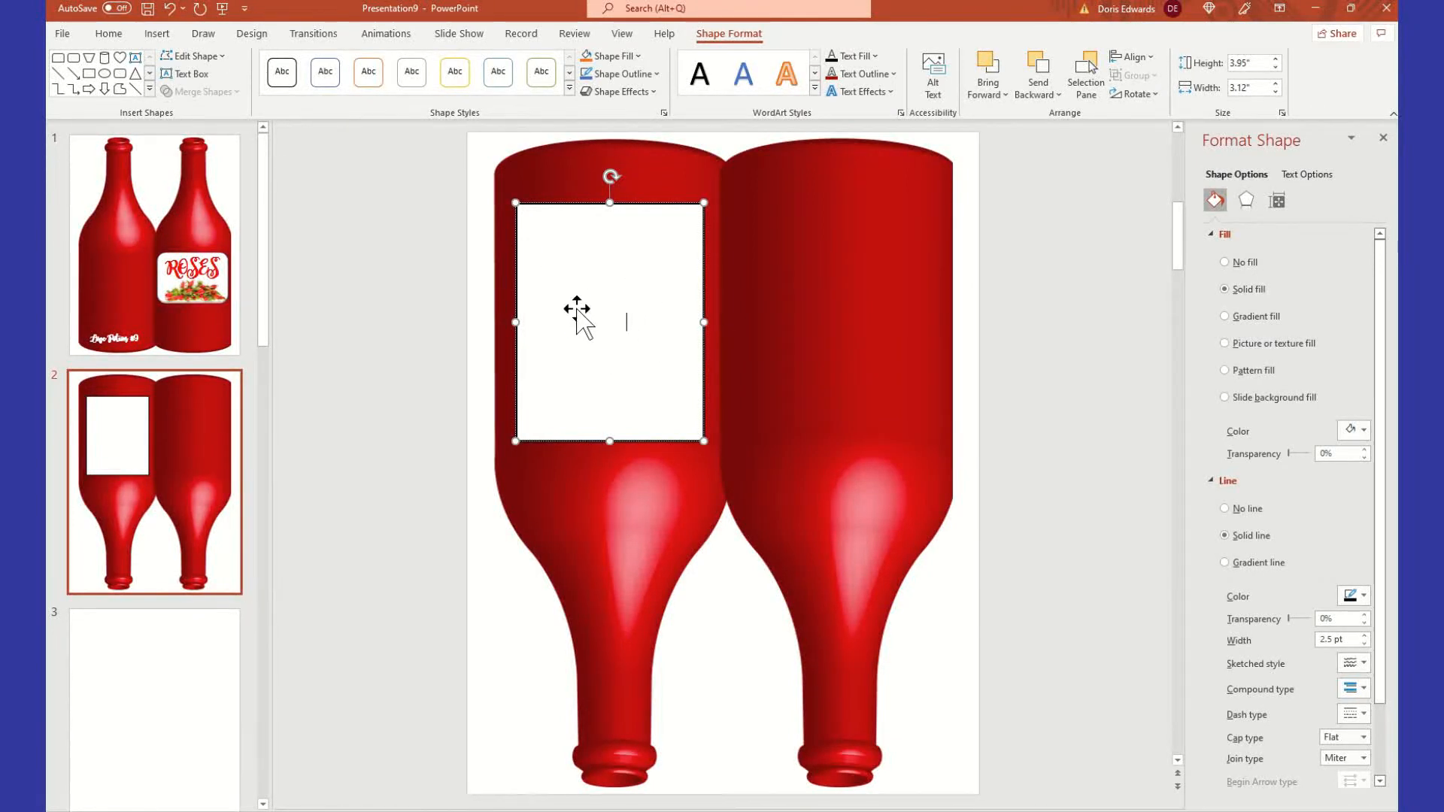
left_click(638, 206)
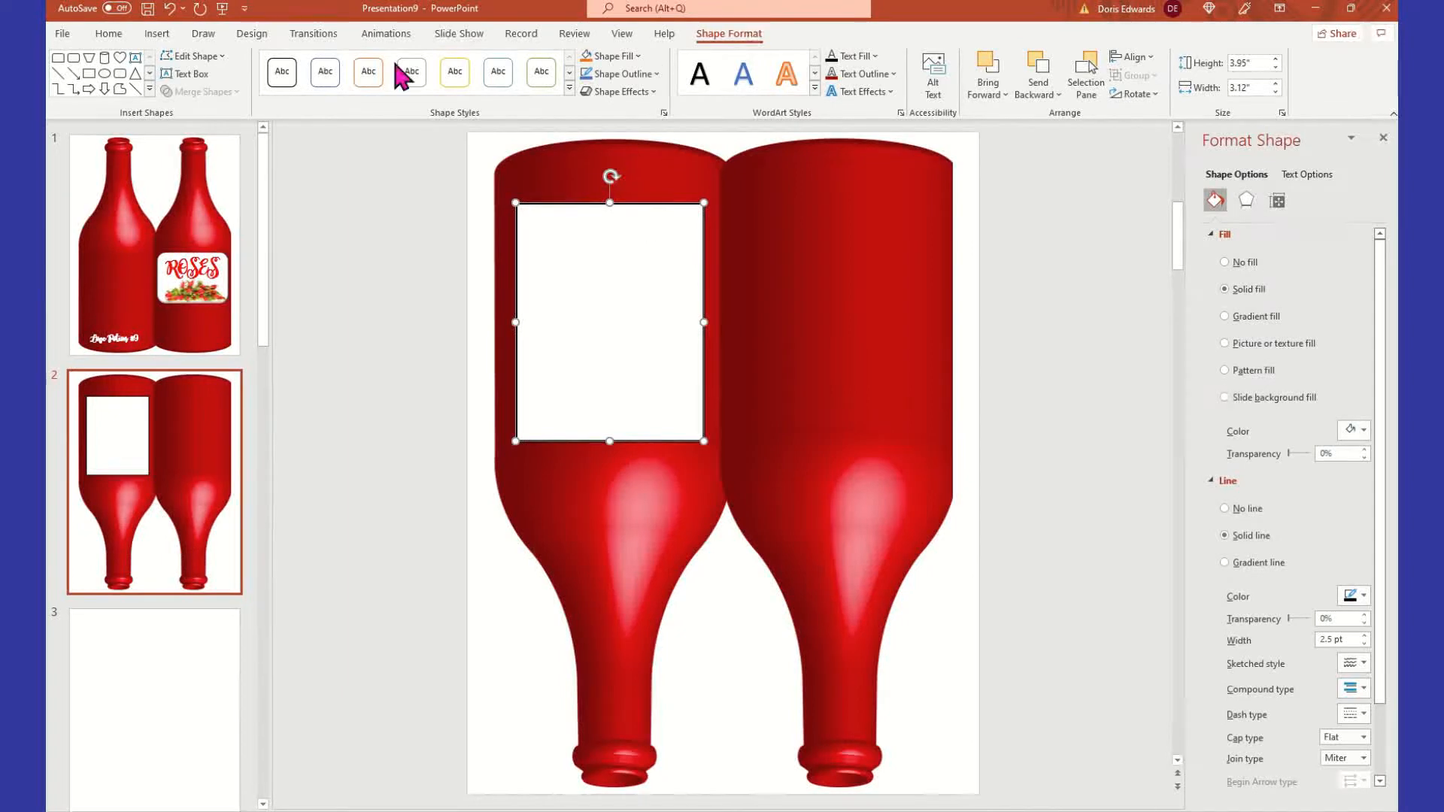
left_click(107, 33)
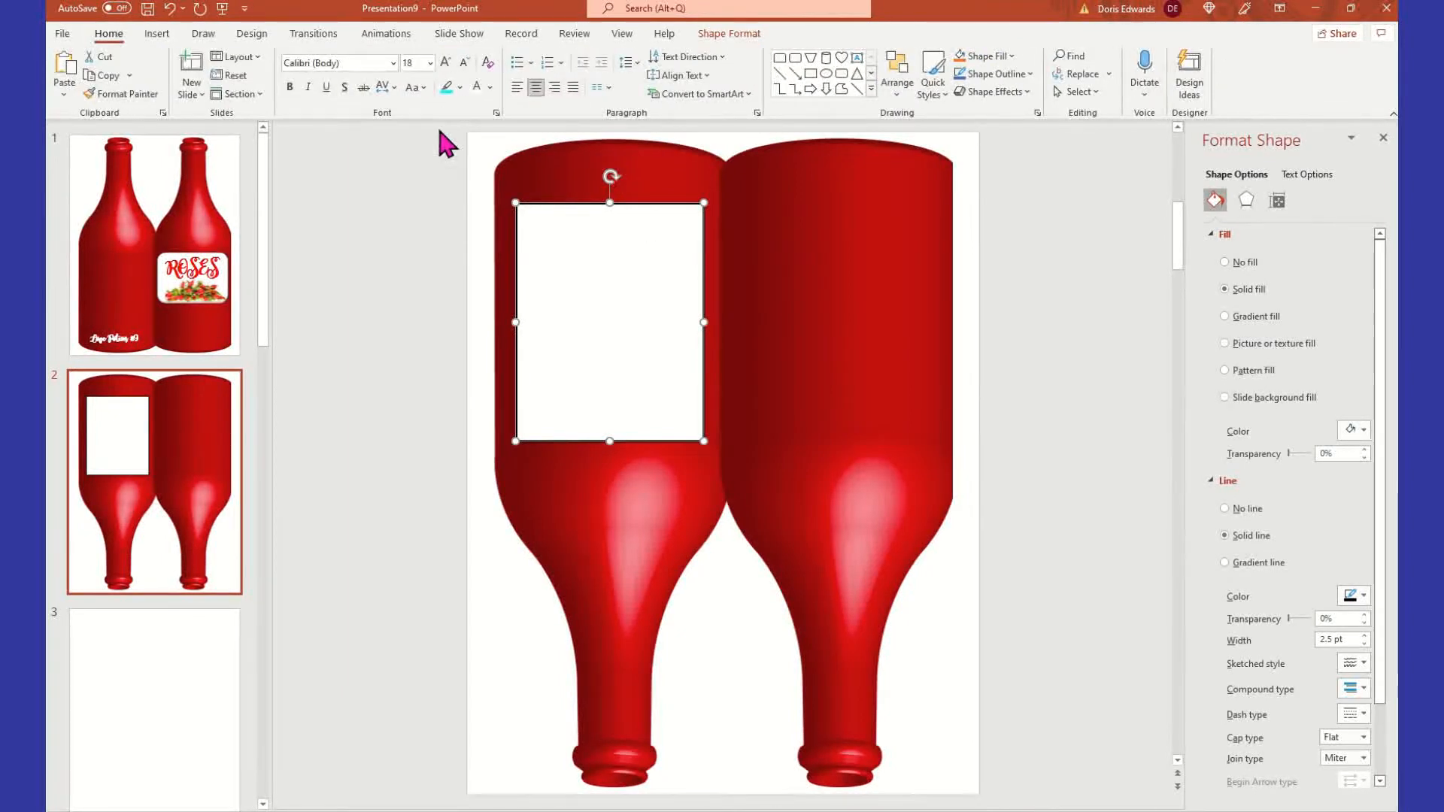
left_click(490, 86)
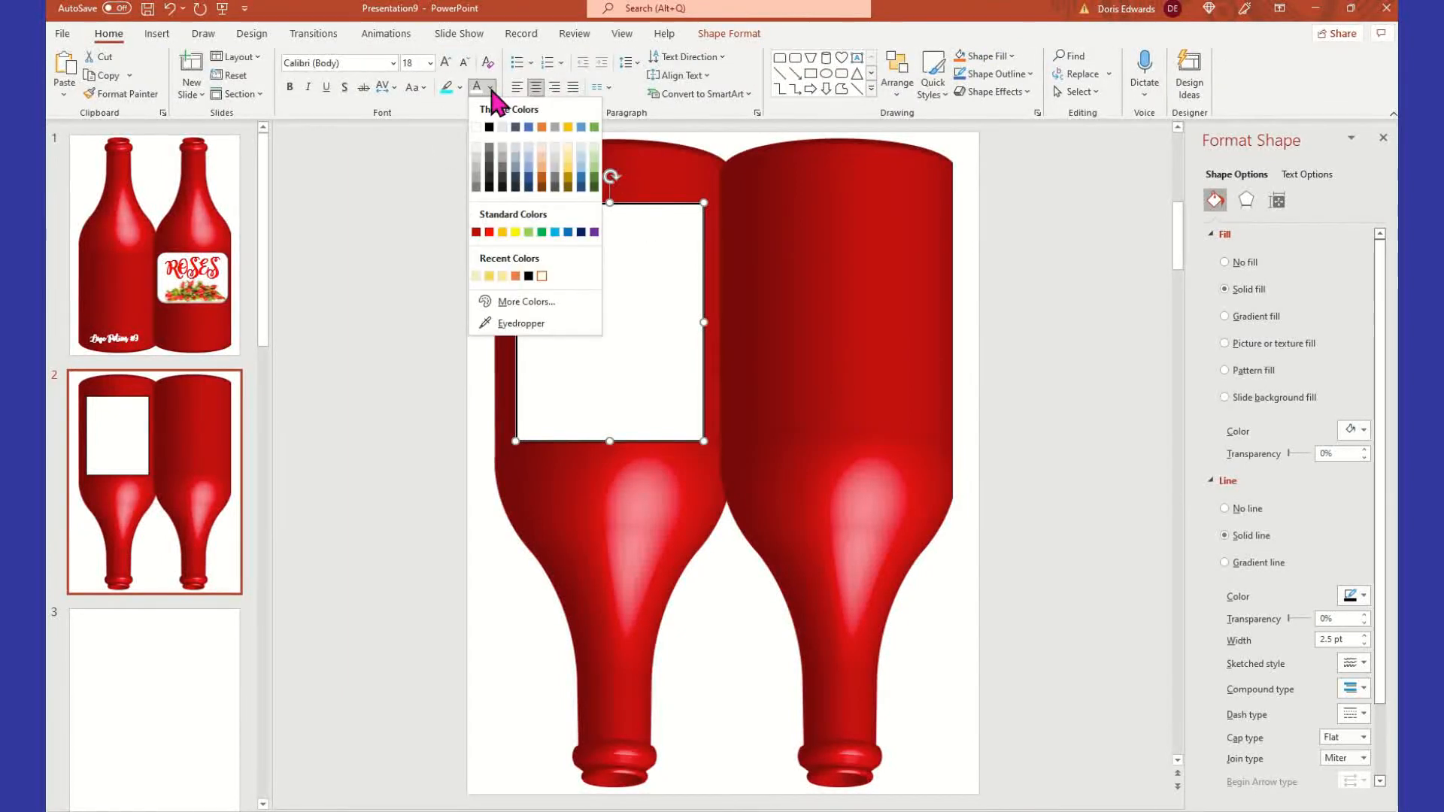
left_click(476, 232)
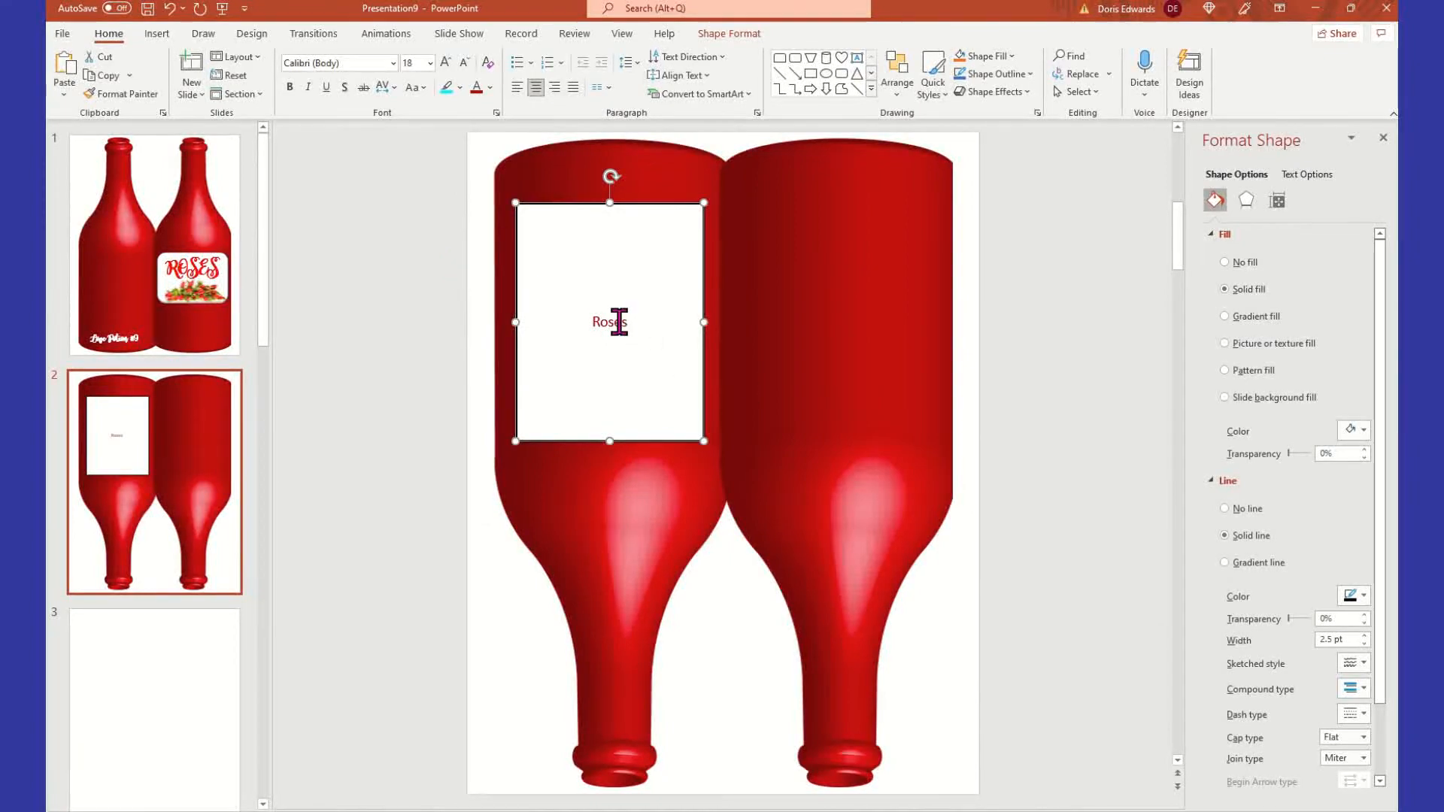
Change the font of the word "Roses" on the label to Magnolia Sky
left_click(596, 320)
left_click_drag(597, 320, 639, 319)
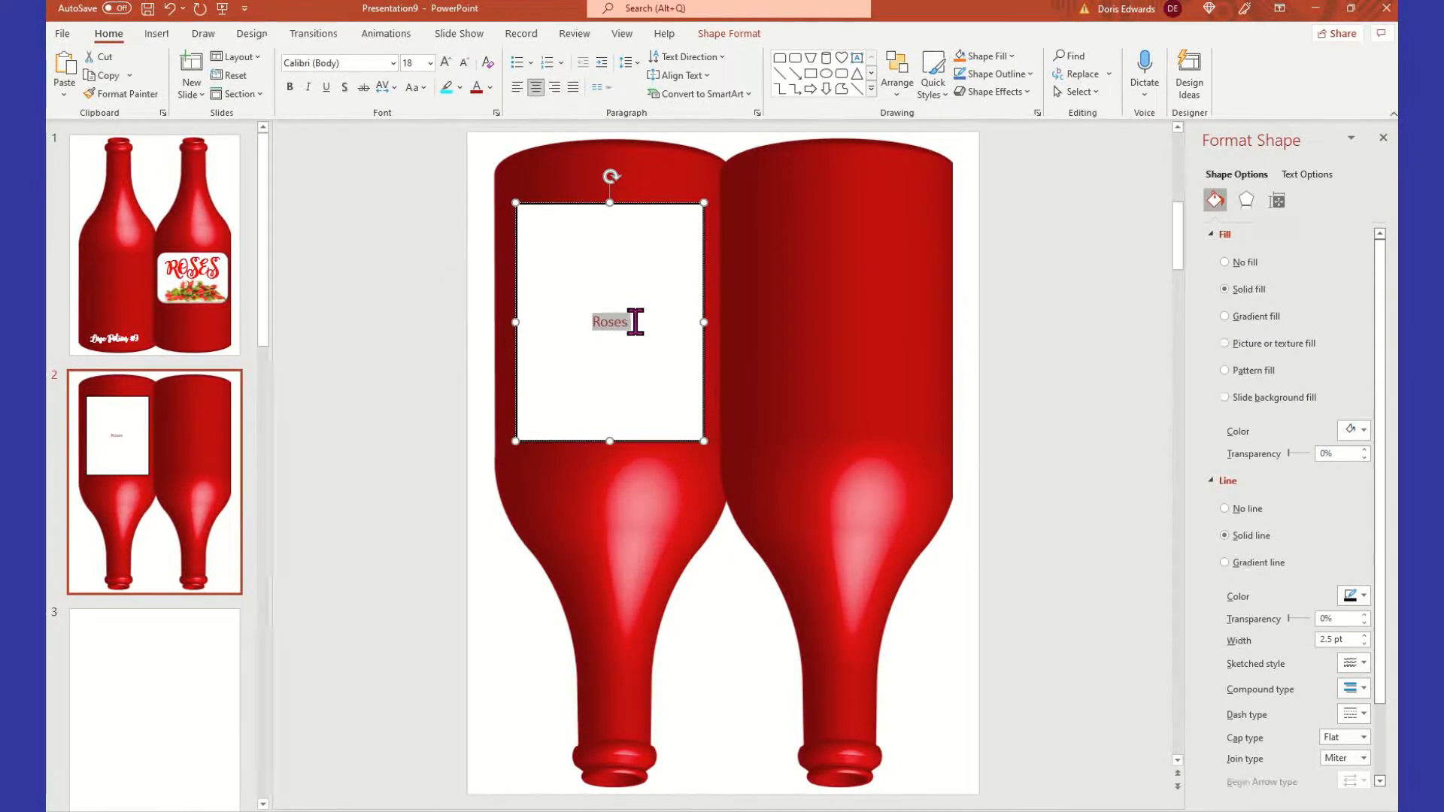
left_click(393, 62)
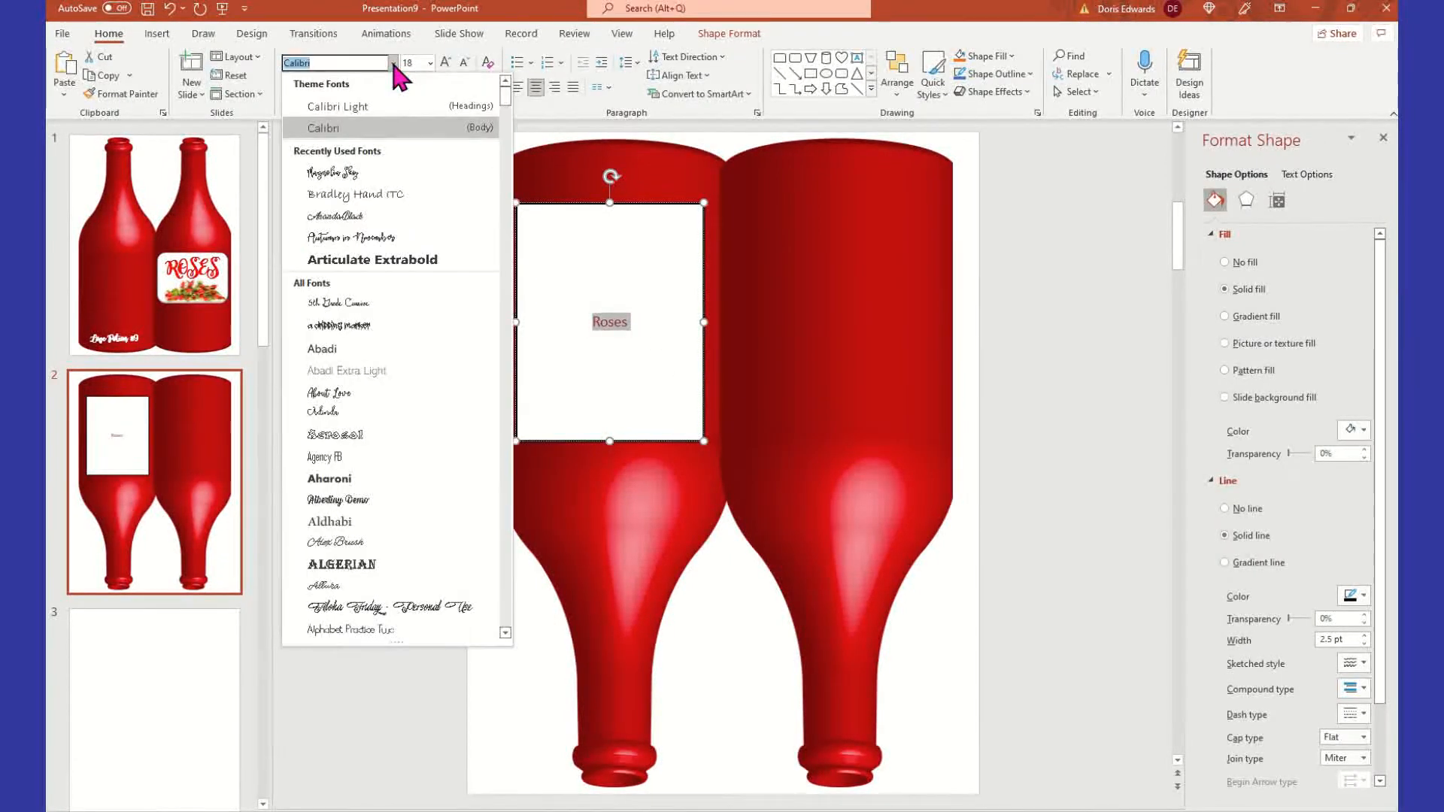
left_click(392, 178)
key("Escape")
left_click(623, 321)
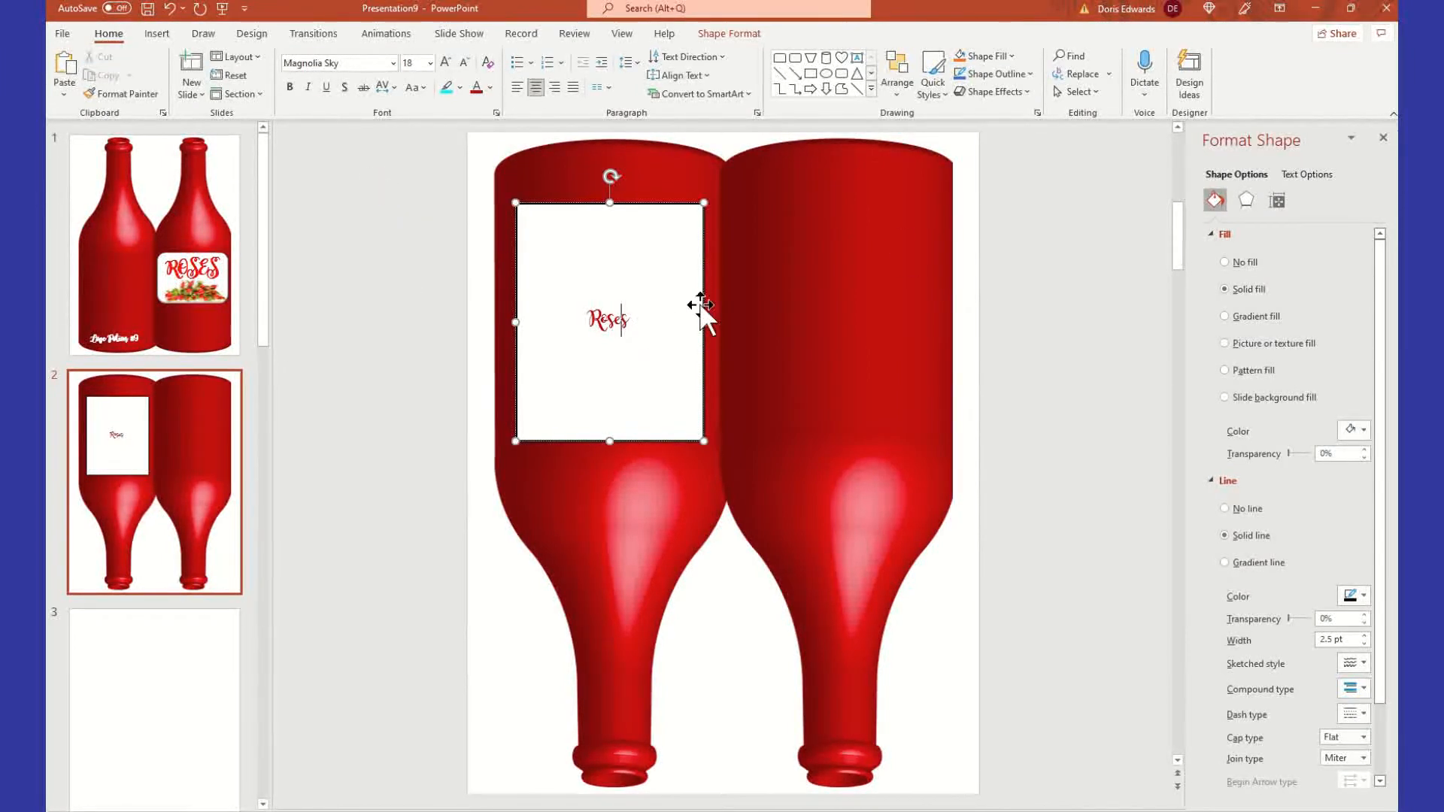
Complete the label's first line as "Roses are red," and add a second line reading "Blah, Blah, Blah"
type("are re")
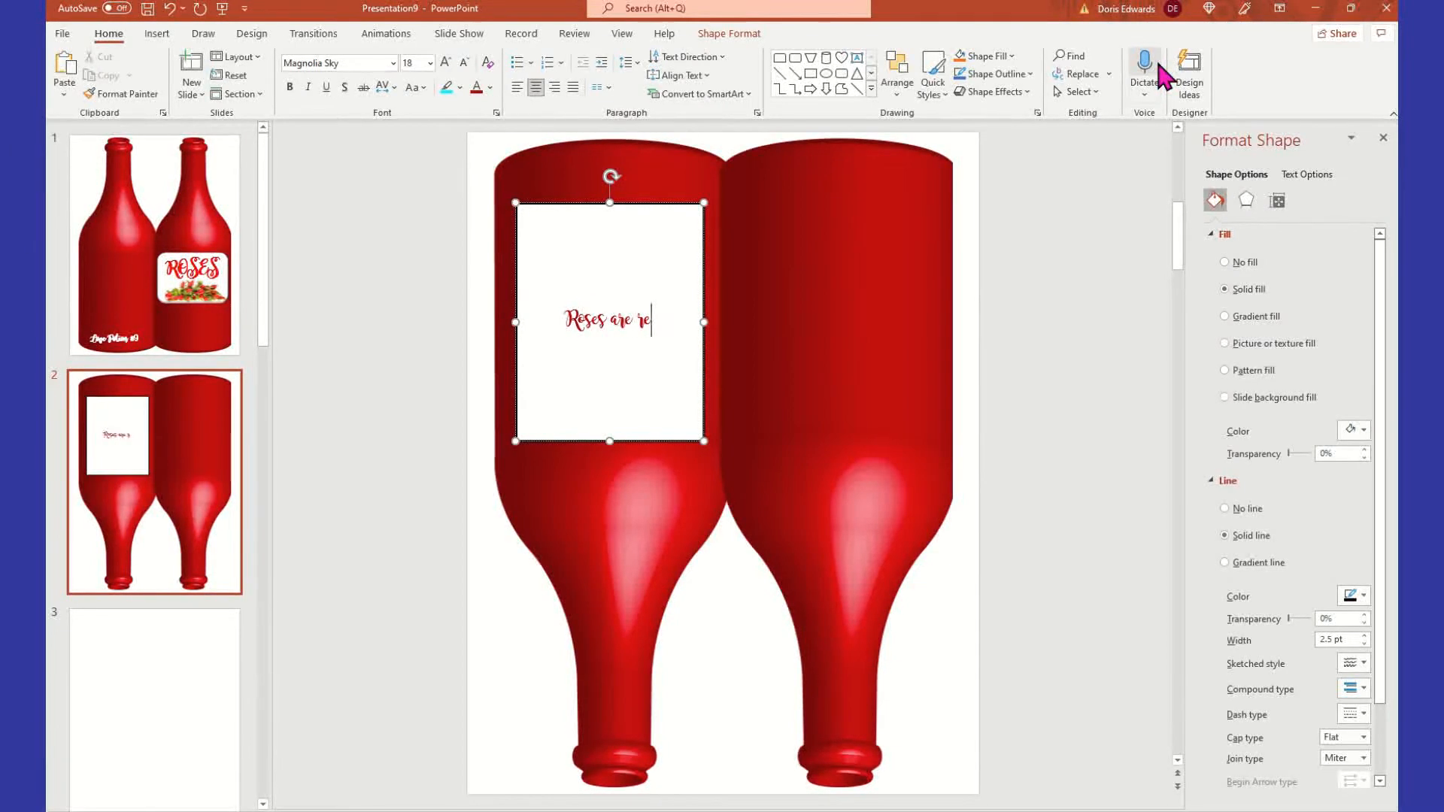
type("d,")
key("Return")
type("Vlah")
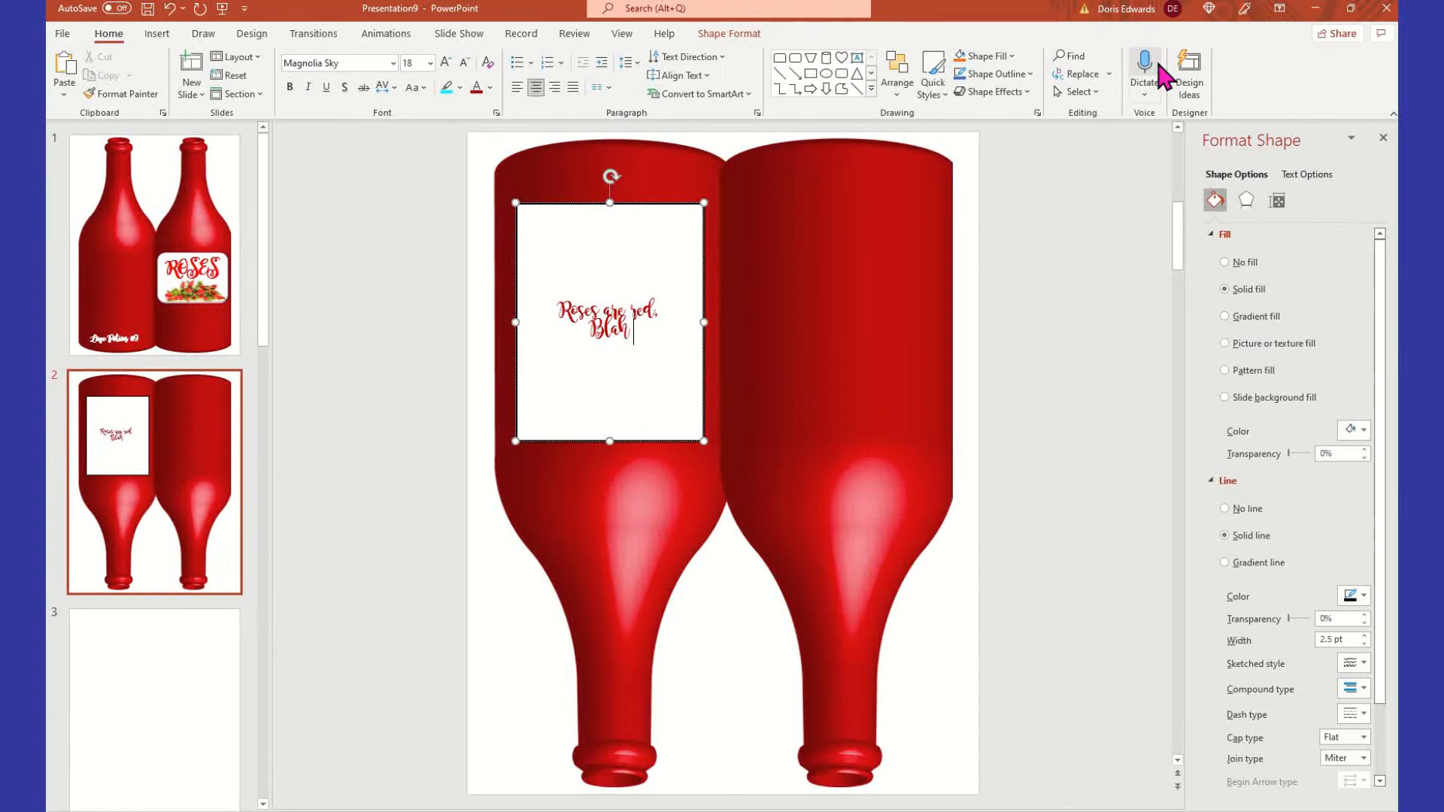
key("BackSpace")
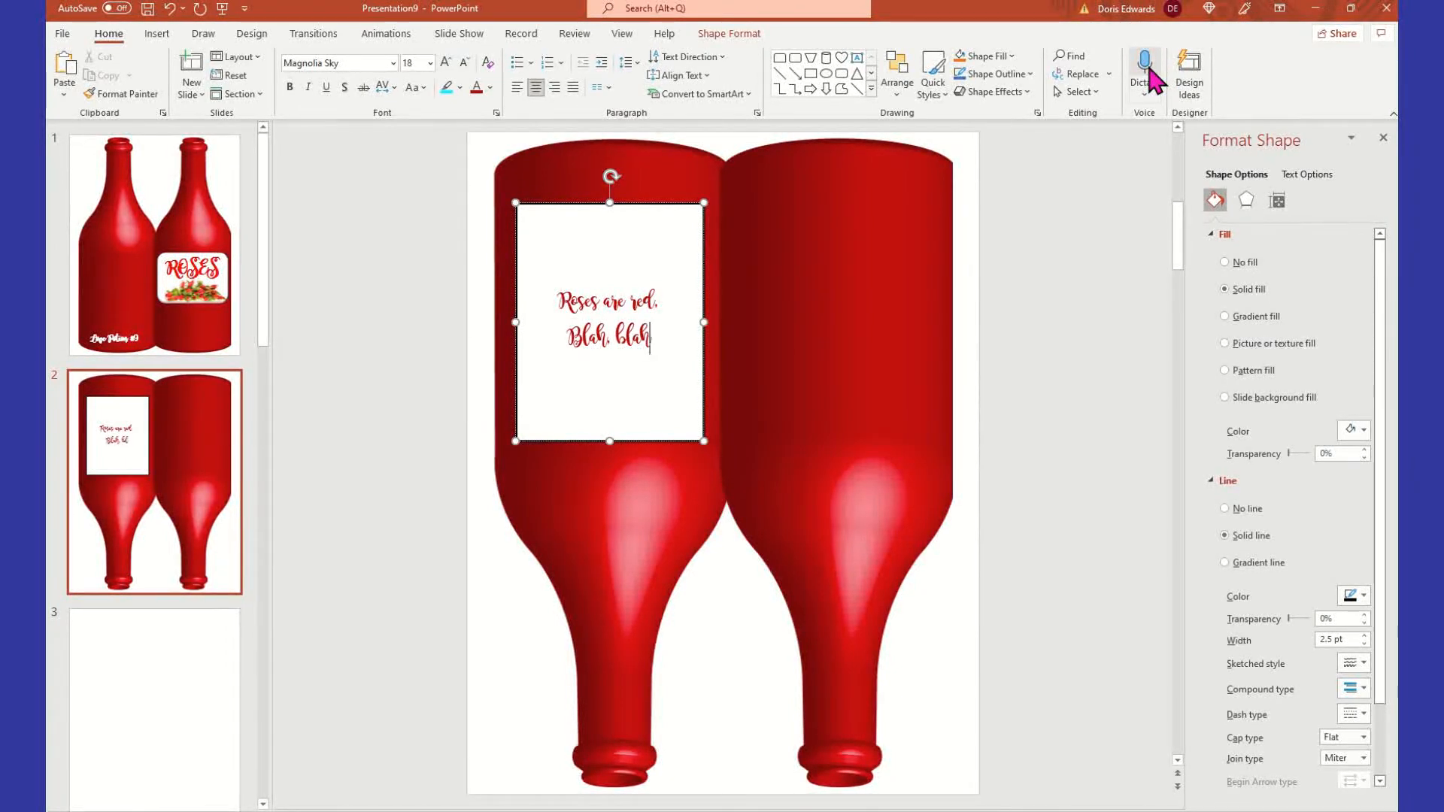
key("BackSpace")
key("BackSpace")
key("BackSpace")
key("BackSpace")
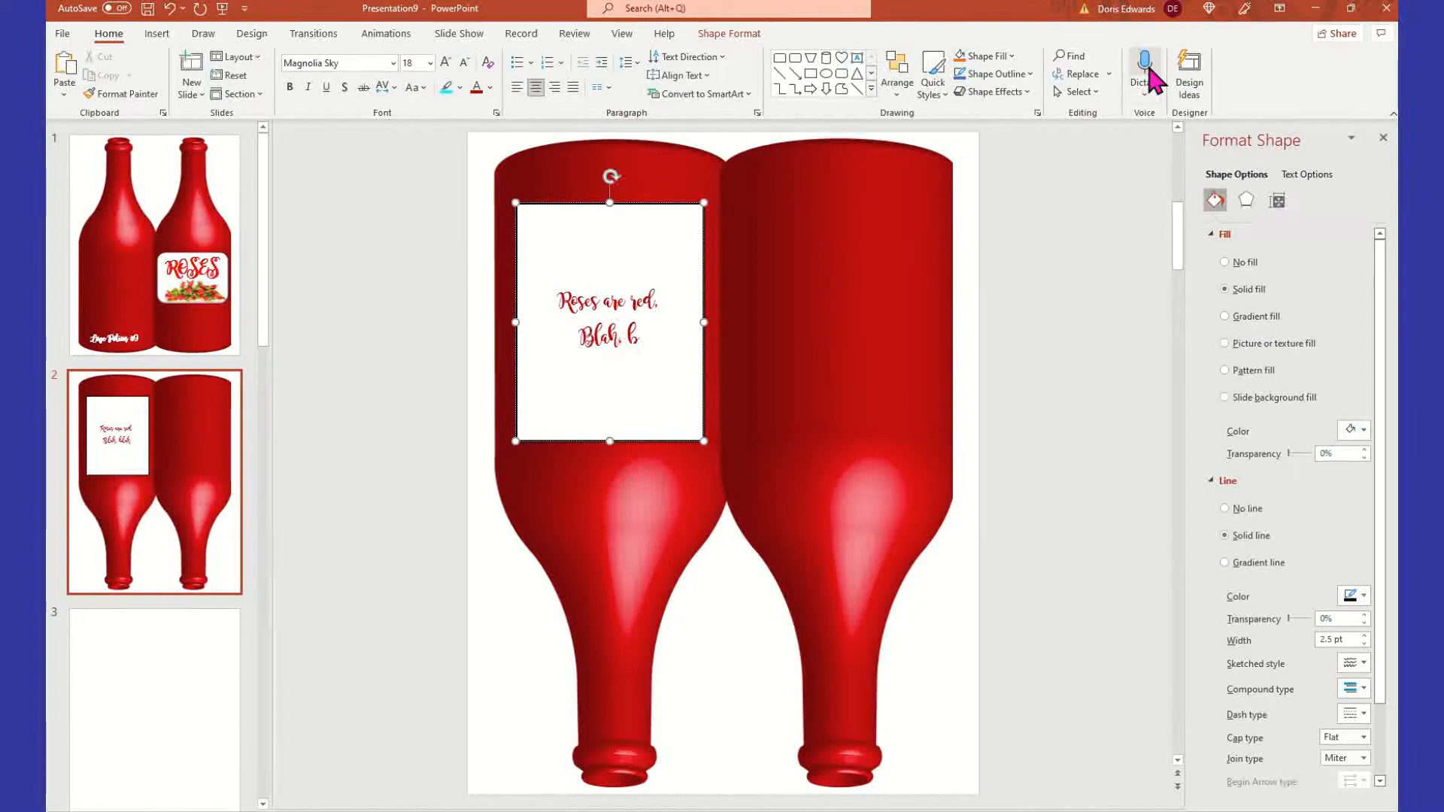
type("Blah, B")
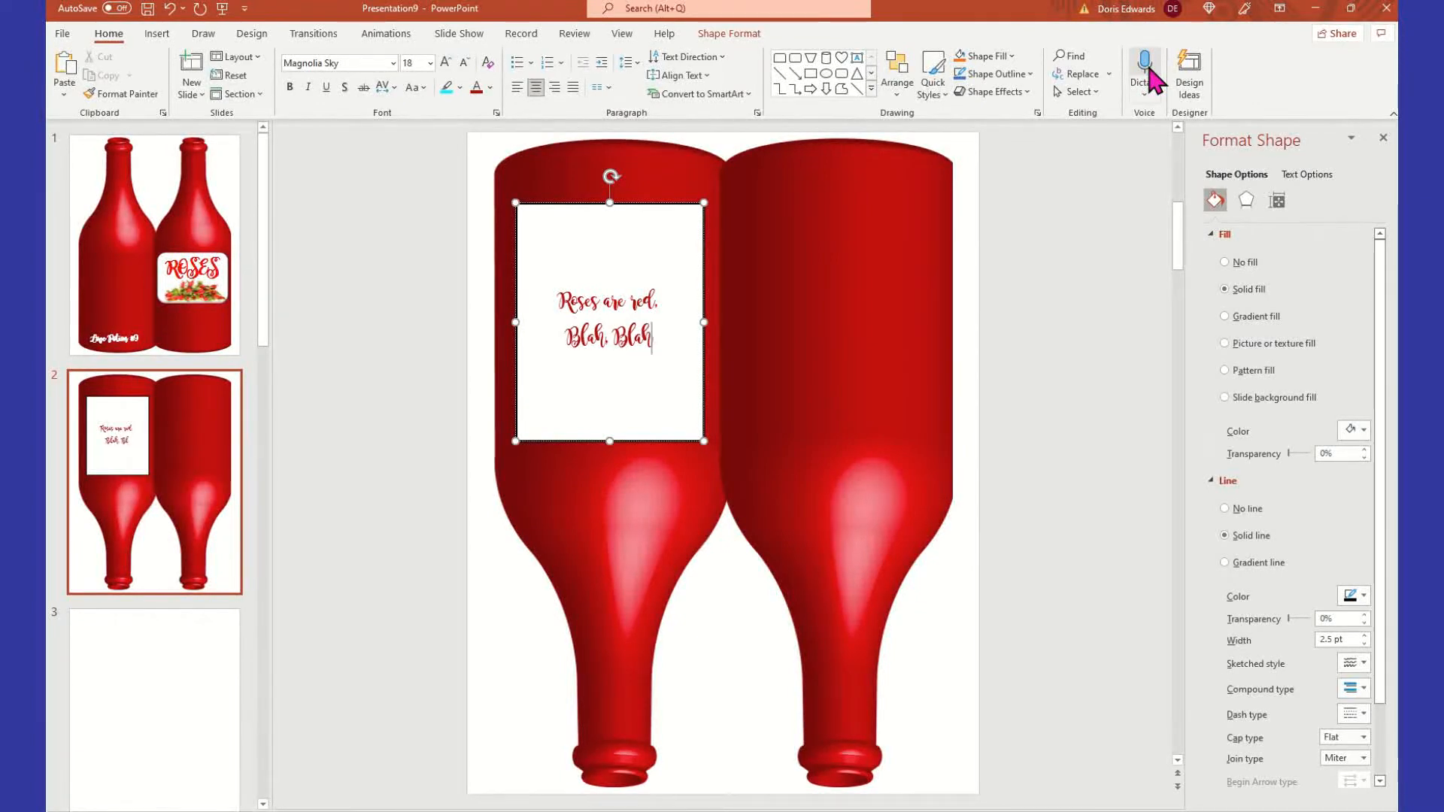
type("lah")
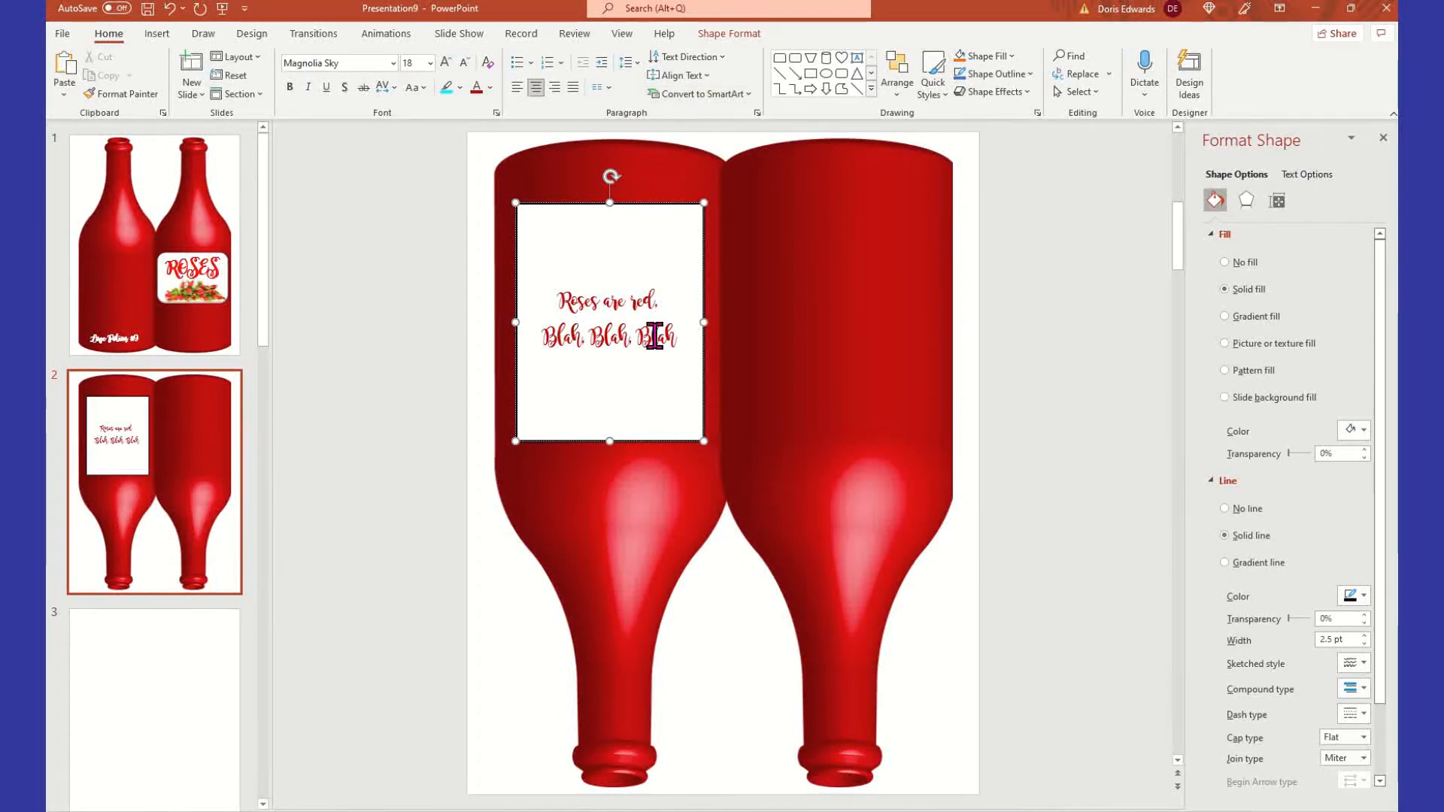
Change the colour of both text lines on the label to the standard red
left_click_drag(560, 299, 758, 352)
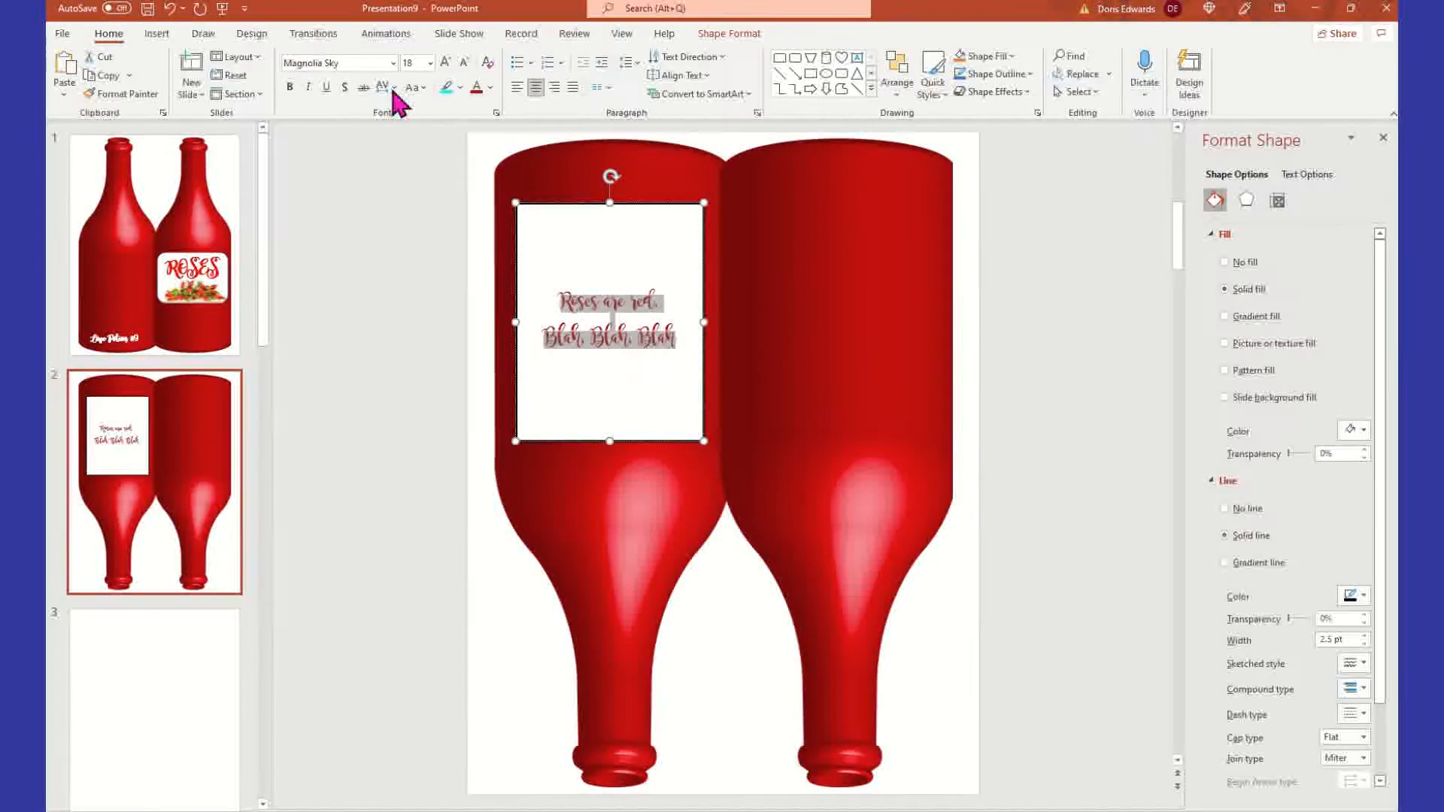
left_click(490, 87)
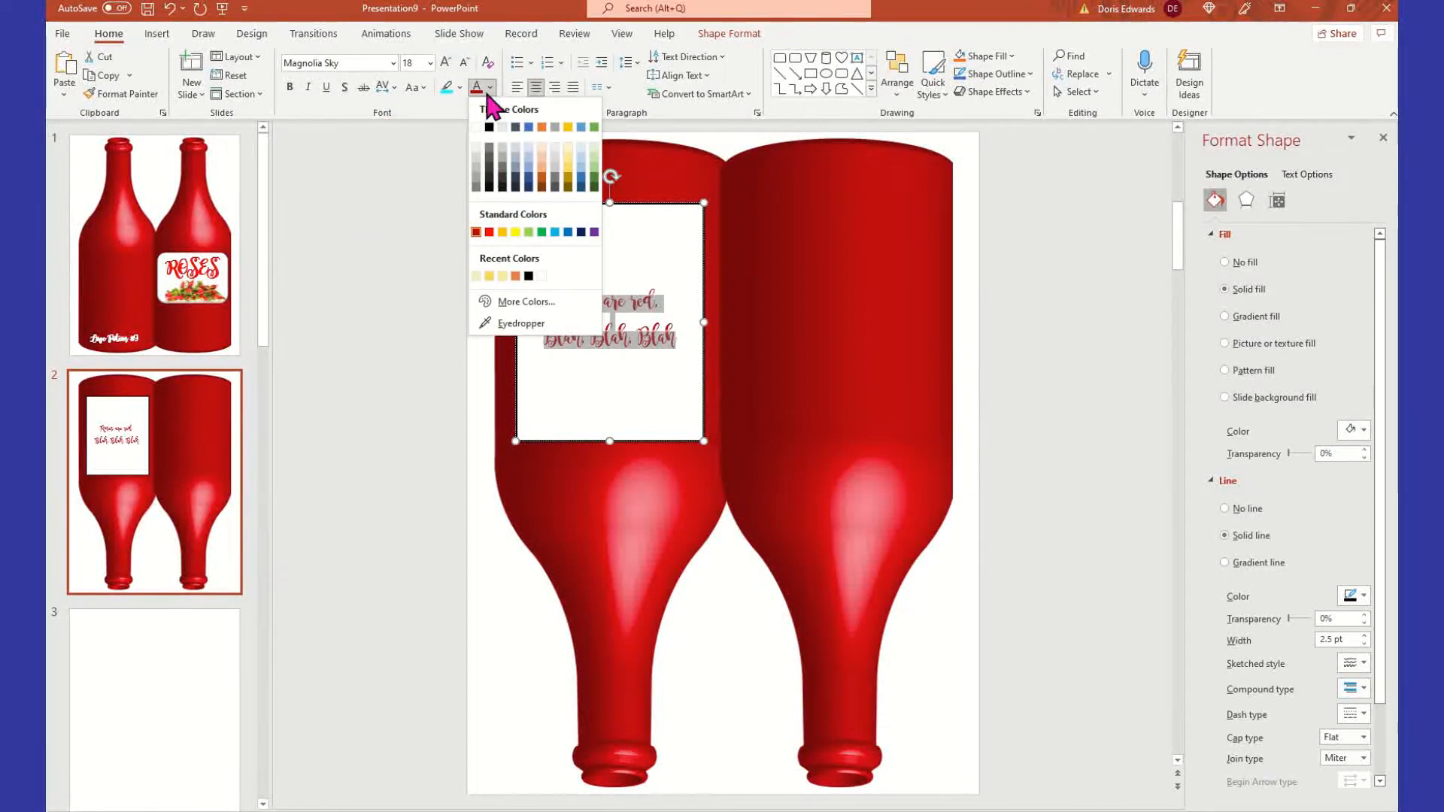
left_click(490, 233)
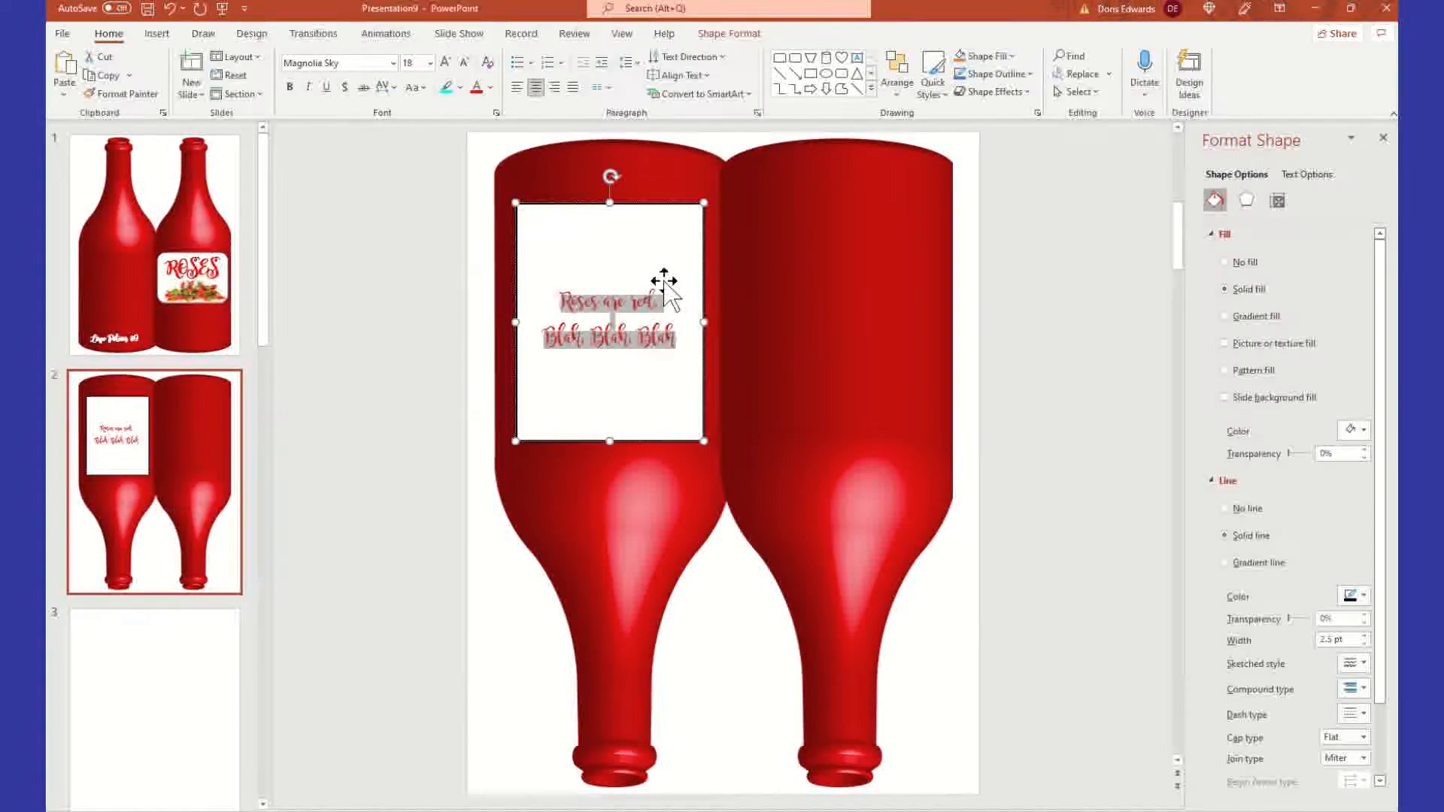
Add a third line reading "Happy Valentine's Day!" to the label text
left_click(677, 331)
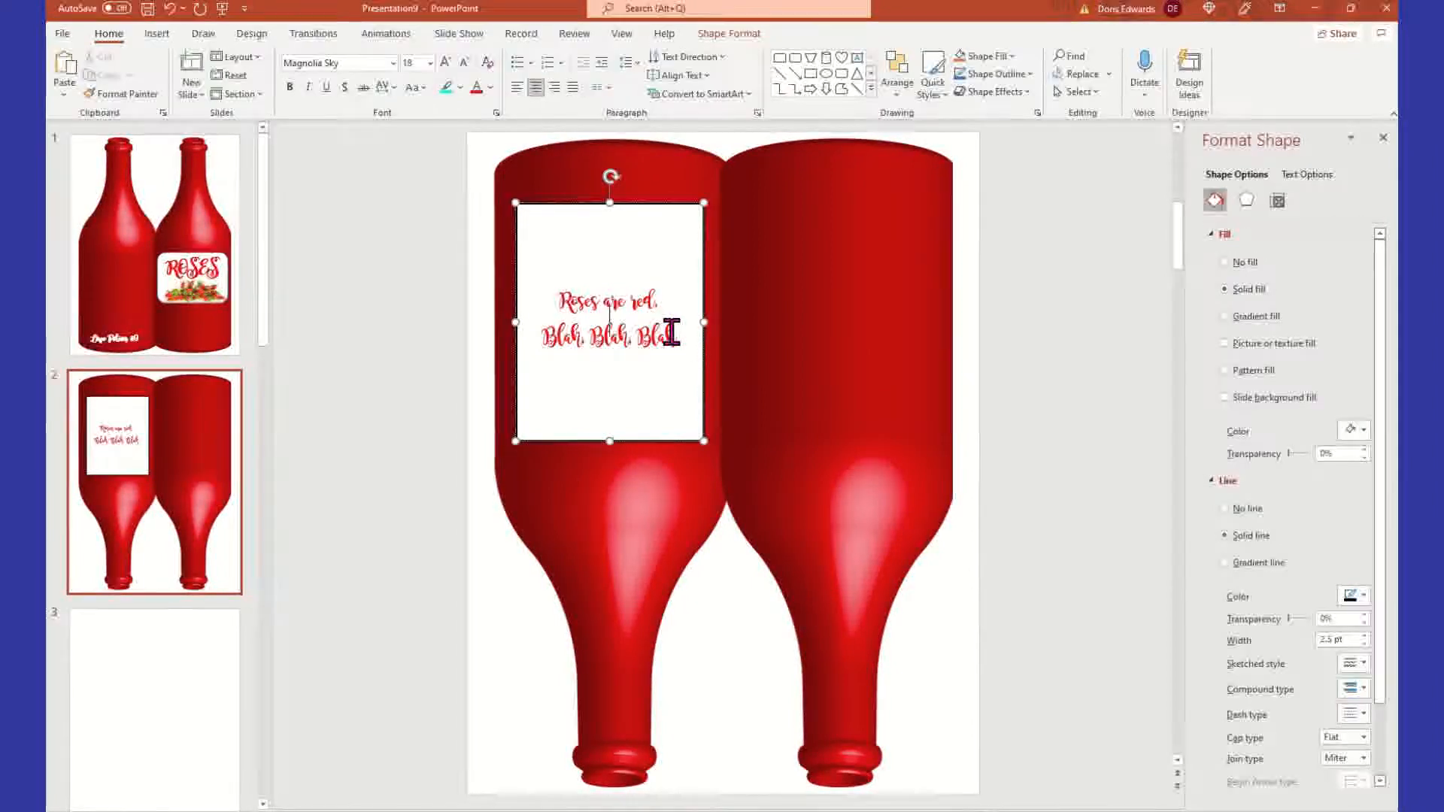
key("Return")
type("Happy ")
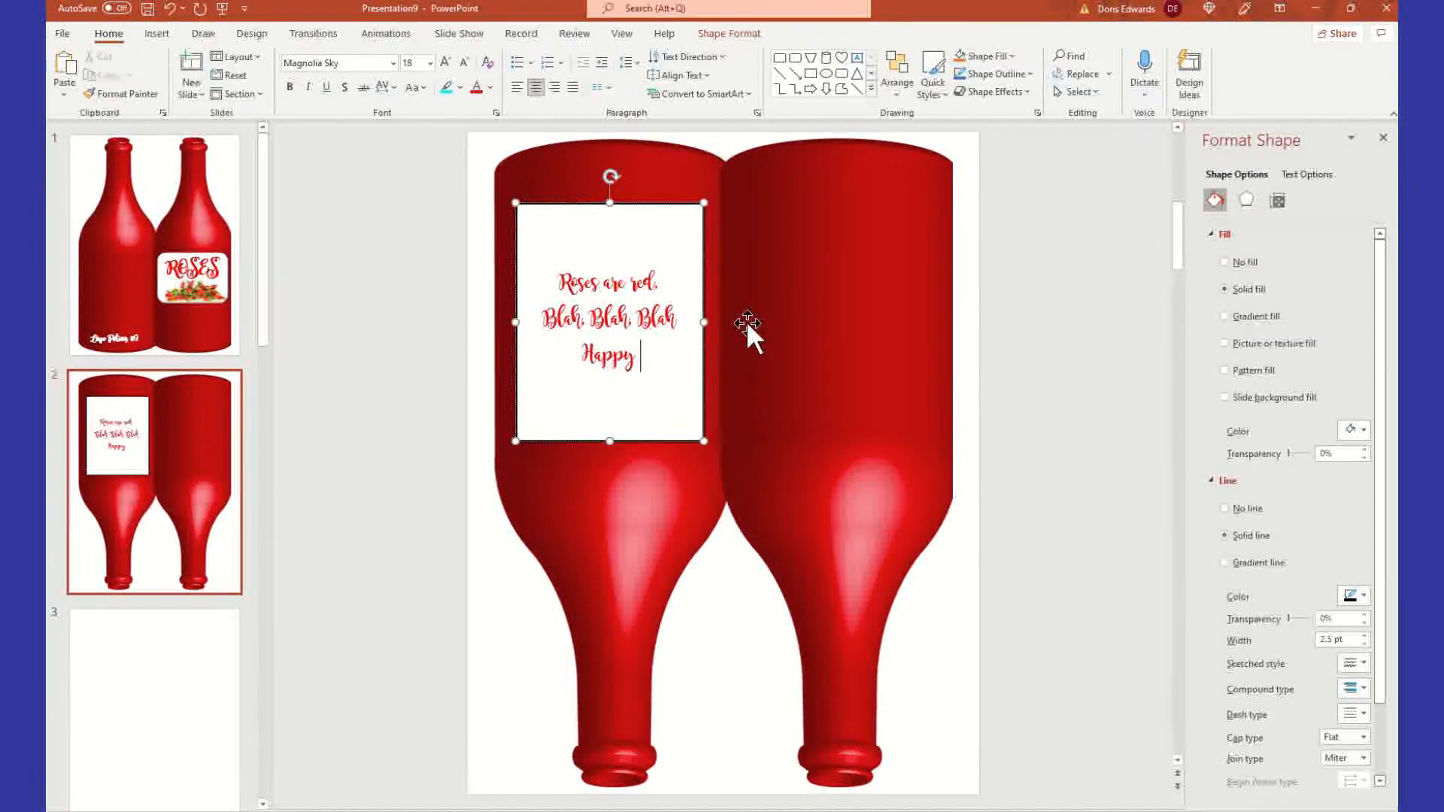
type("Valentine")
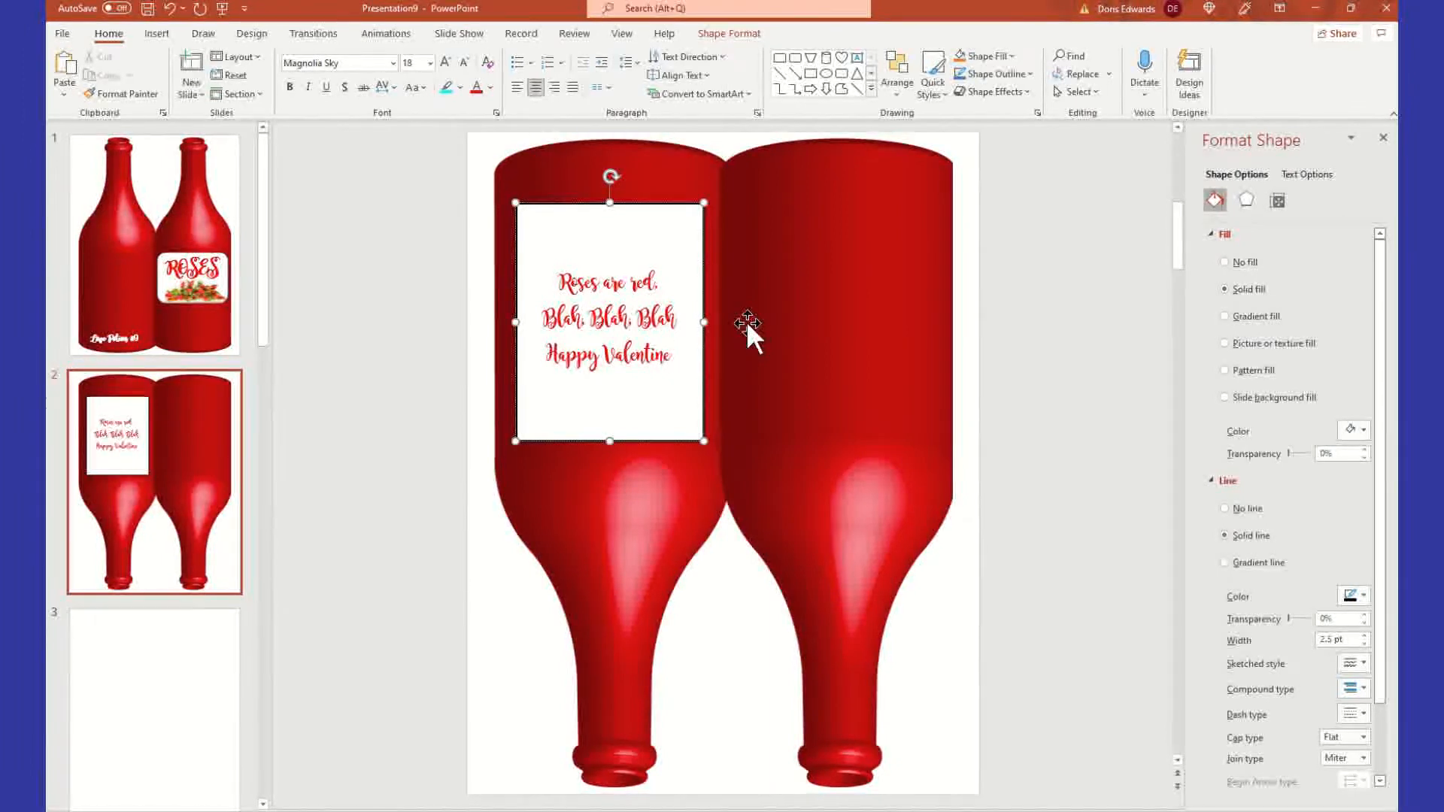
type("'s Day!")
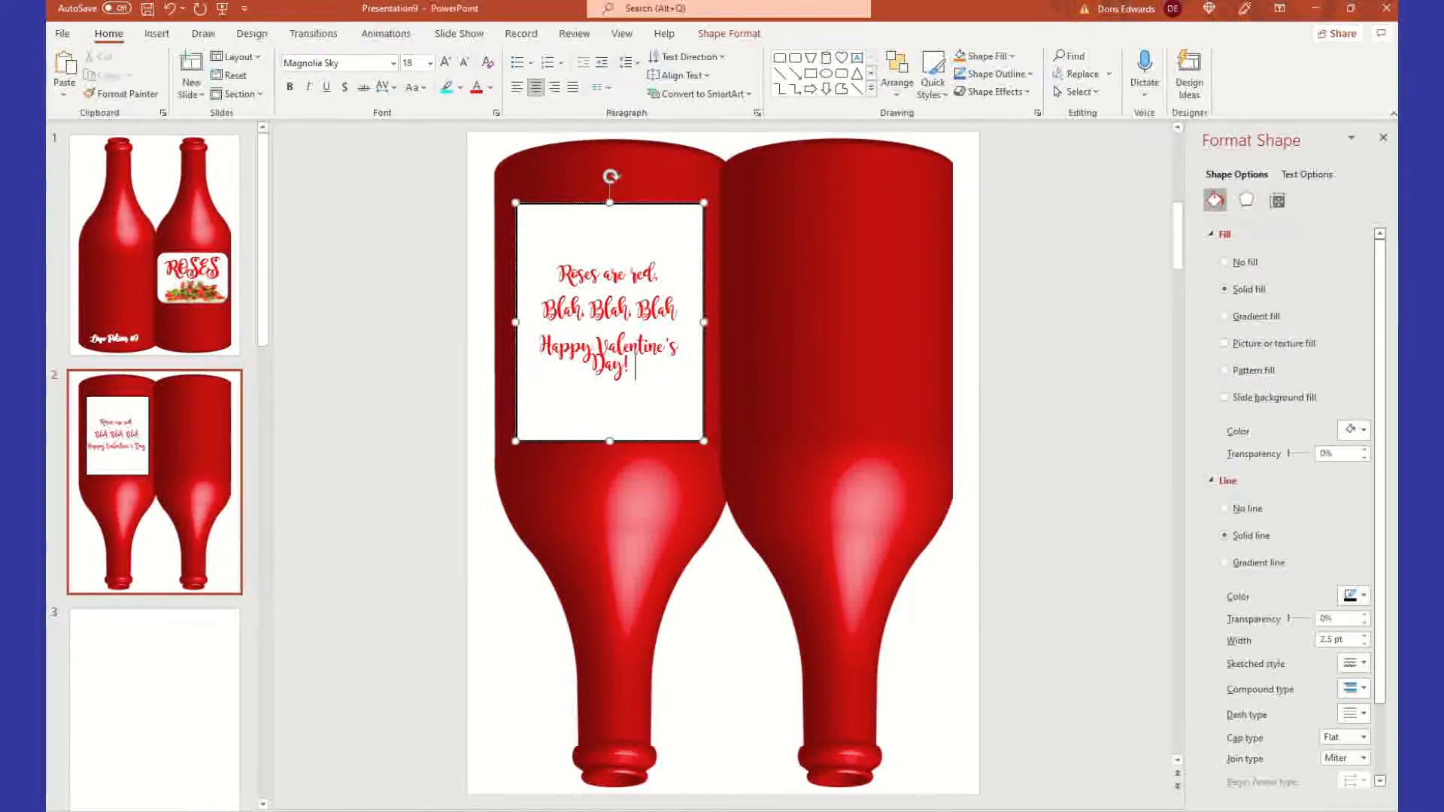
Widen the label on both sides to about 3.27" so "Happy Valentine's Day!" fits on one line, and deselect it
left_click(555, 344)
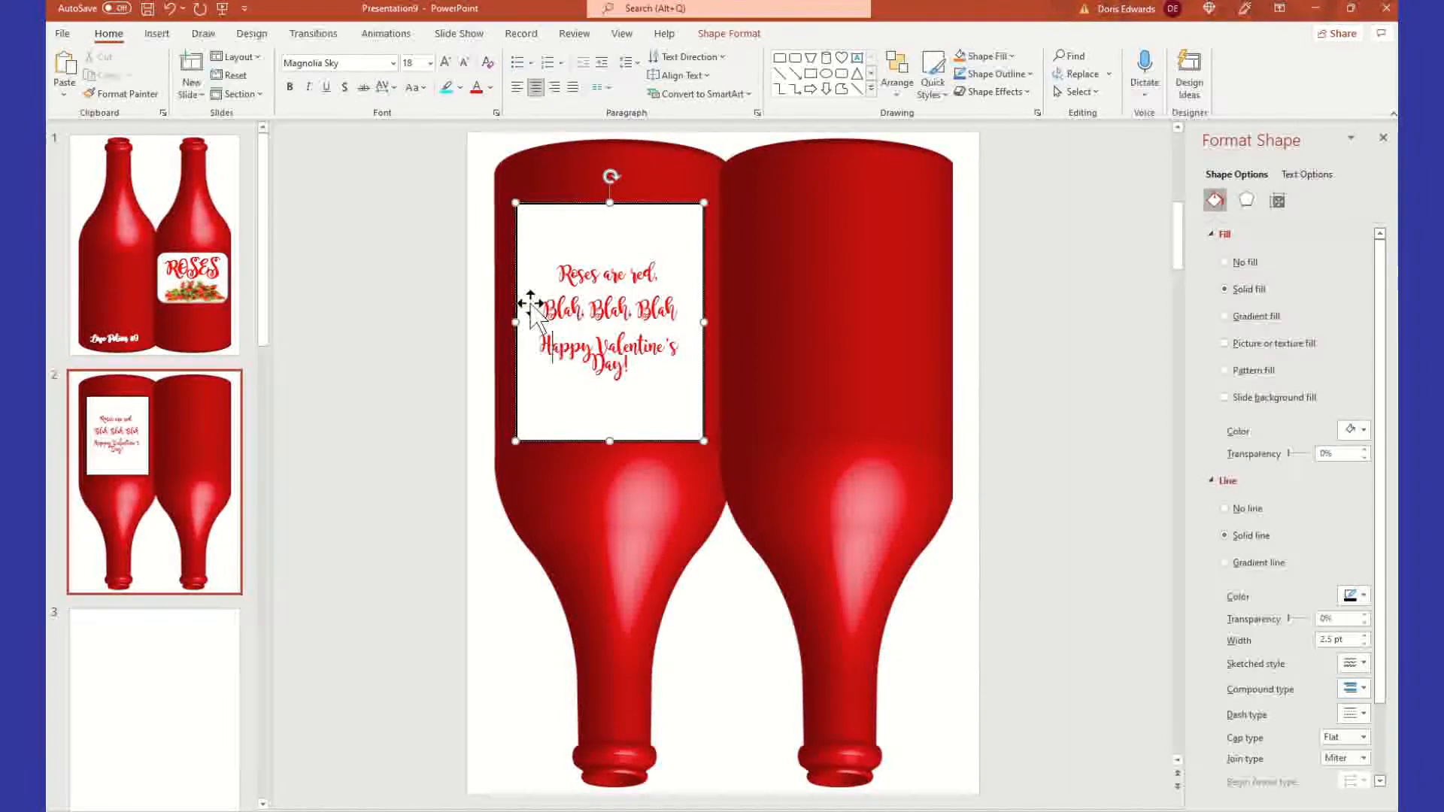
left_click_drag(519, 322, 508, 322)
left_click_drag(663, 245, 671, 247)
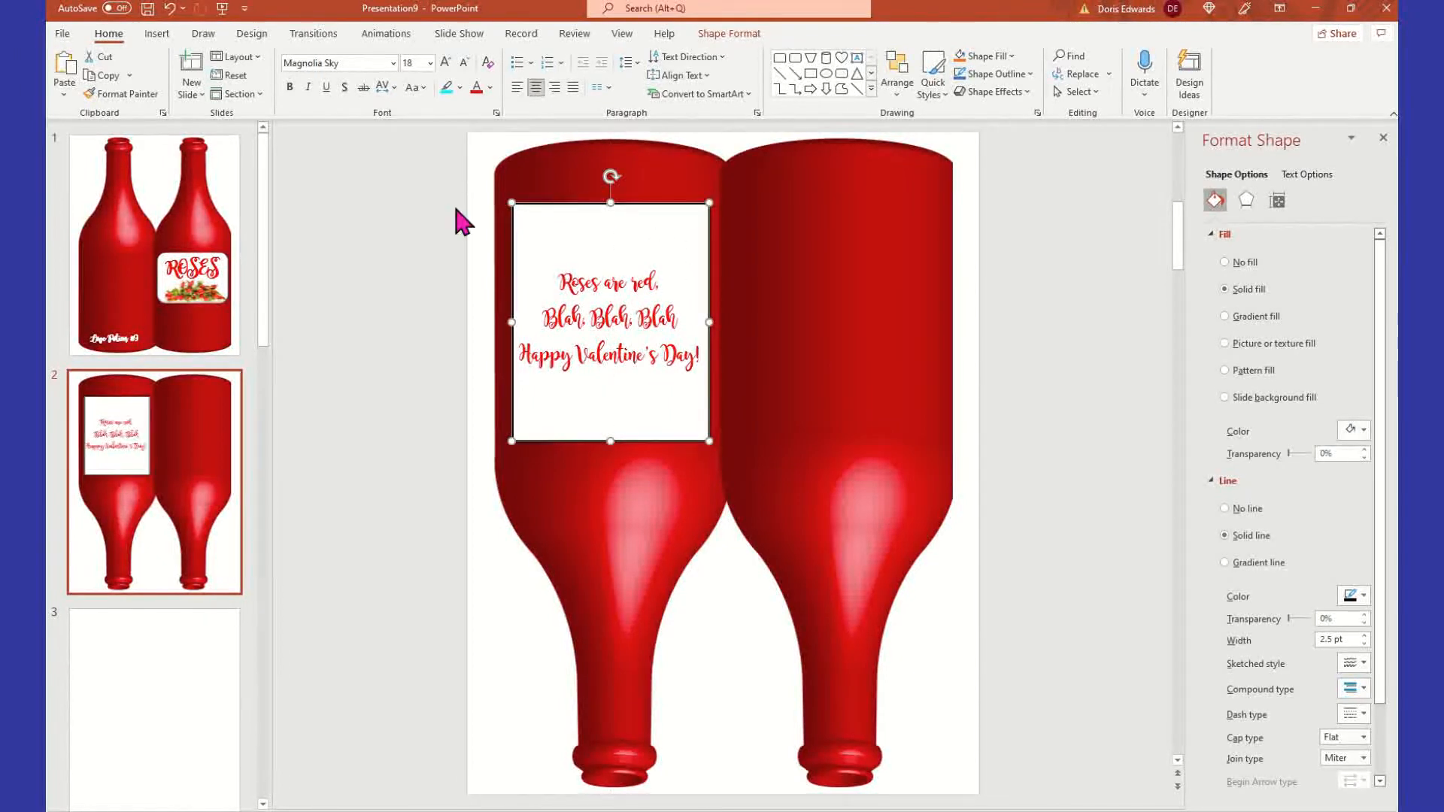
left_click(1065, 367)
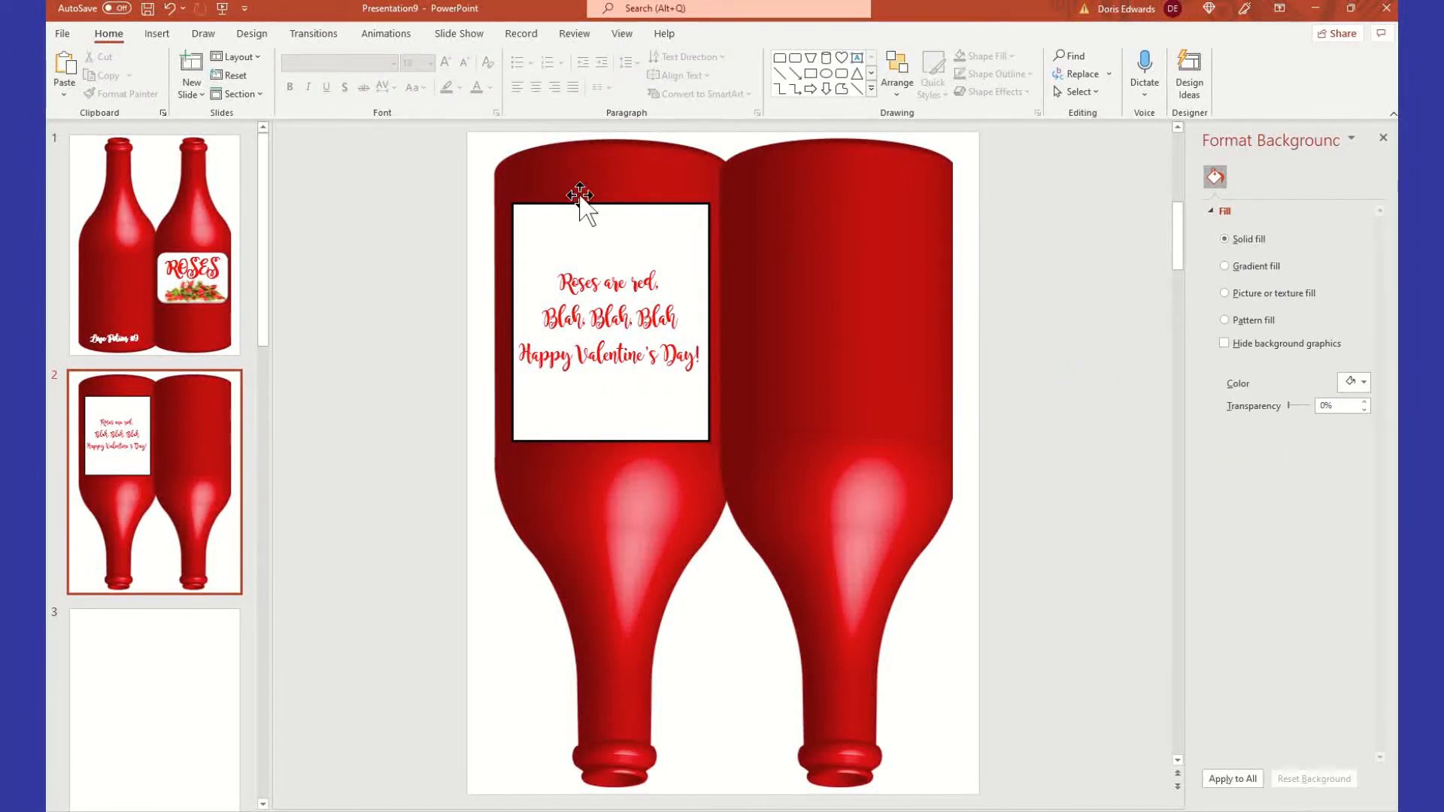
Nudge the text label slightly left and down on the left bottle's body
left_click_drag(642, 227, 639, 229)
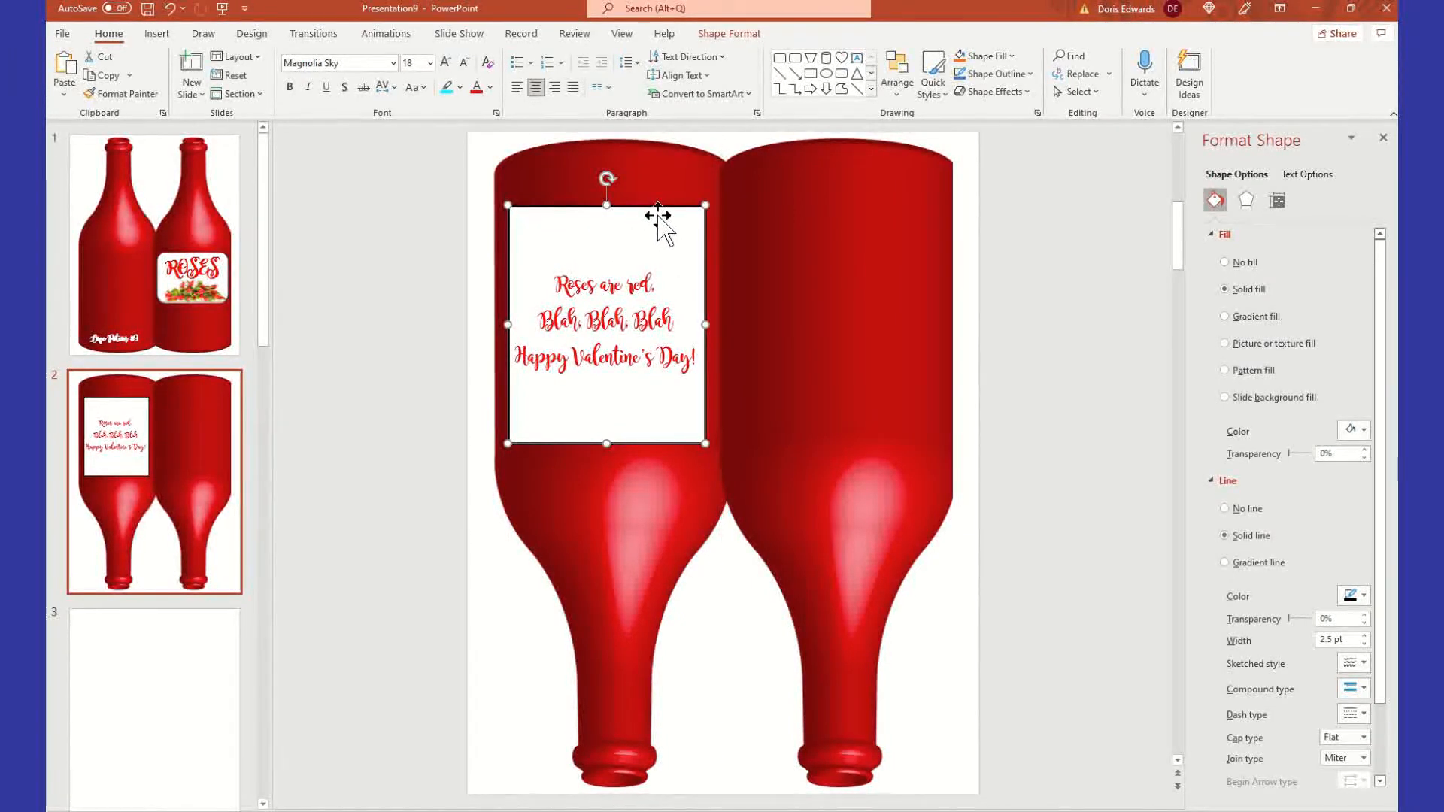
key("Down")
key("Down")
left_click_drag(652, 264, 652, 257)
Flip the text label on slide 2 vertically so its message is upside down like the bottle
left_click(730, 33)
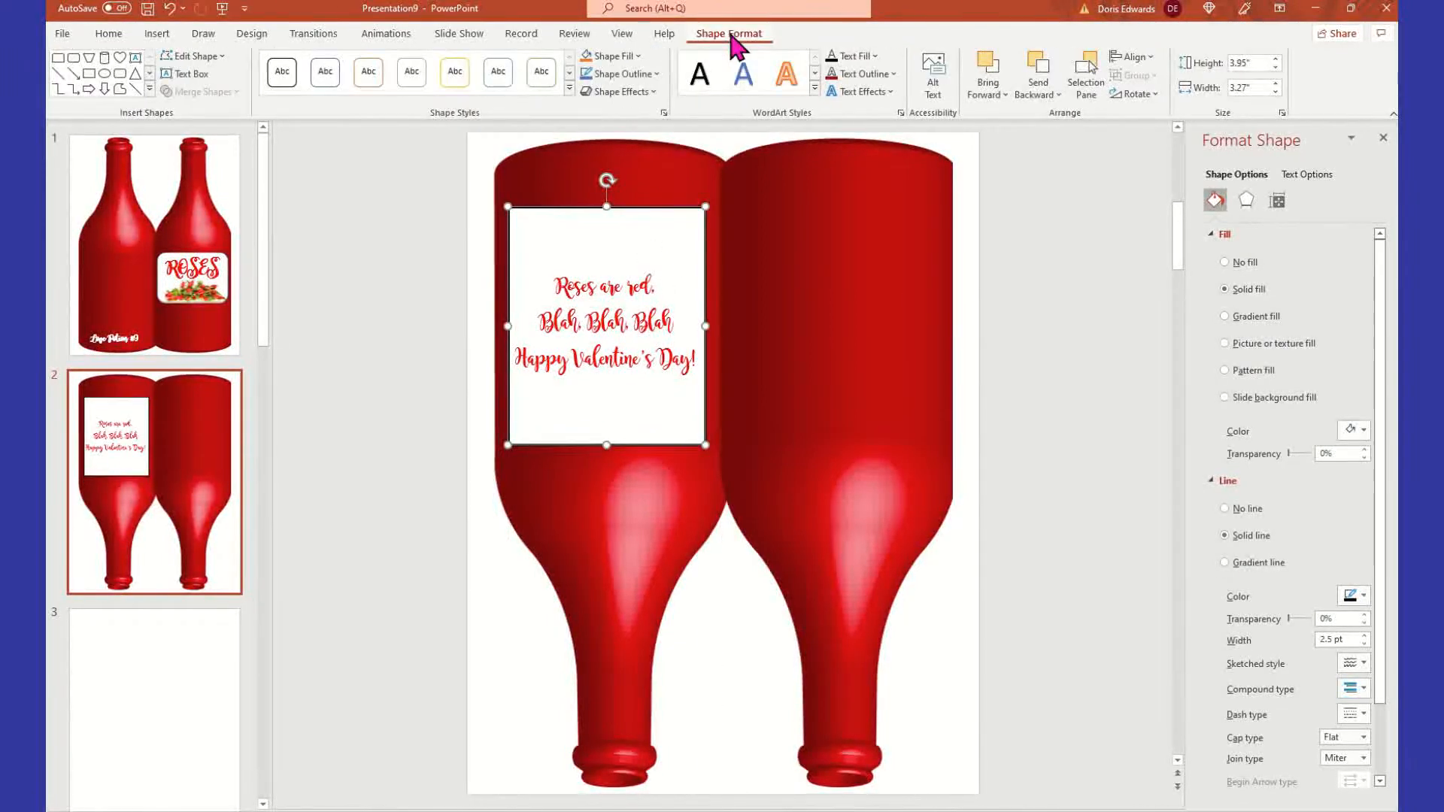
left_click(1154, 95)
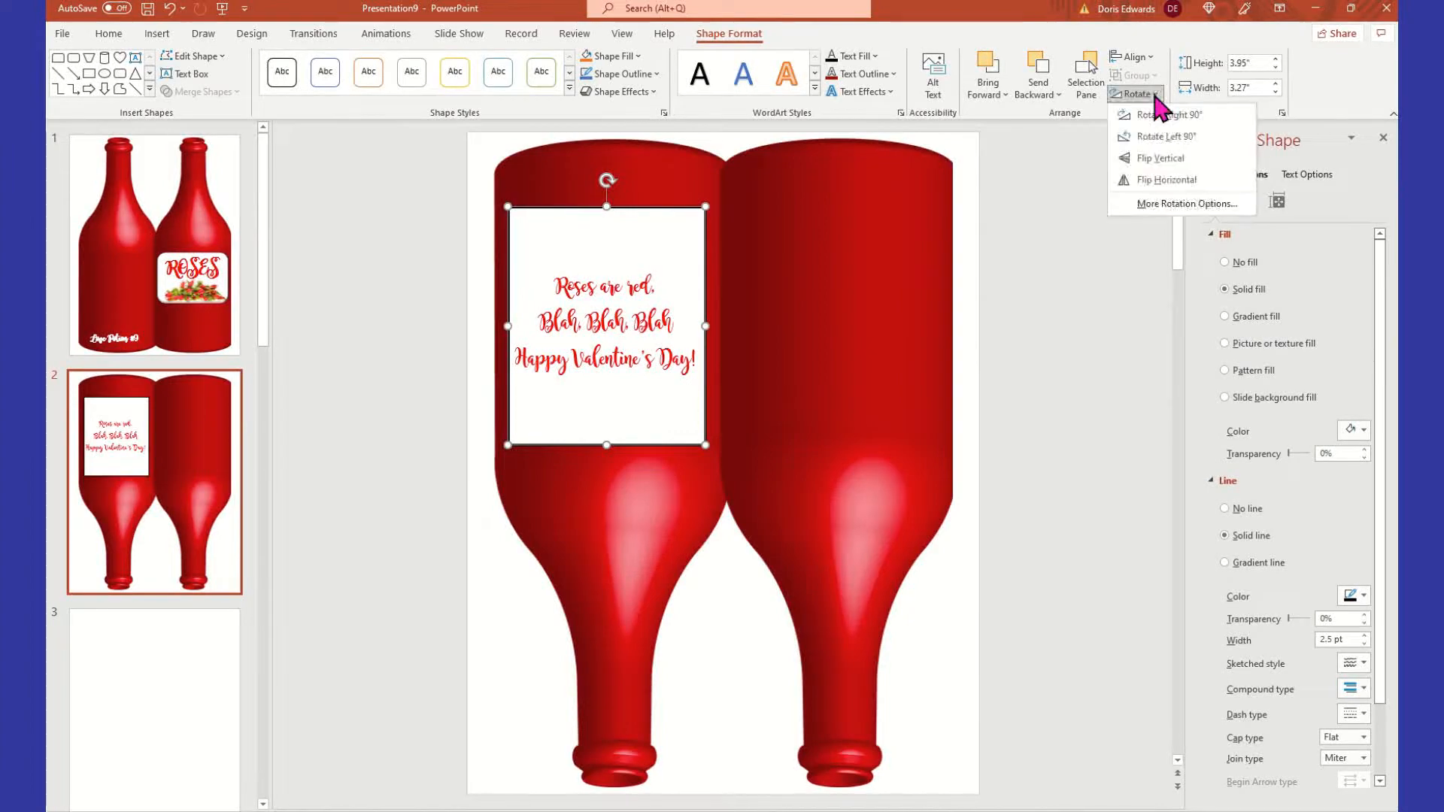
left_click(1159, 160)
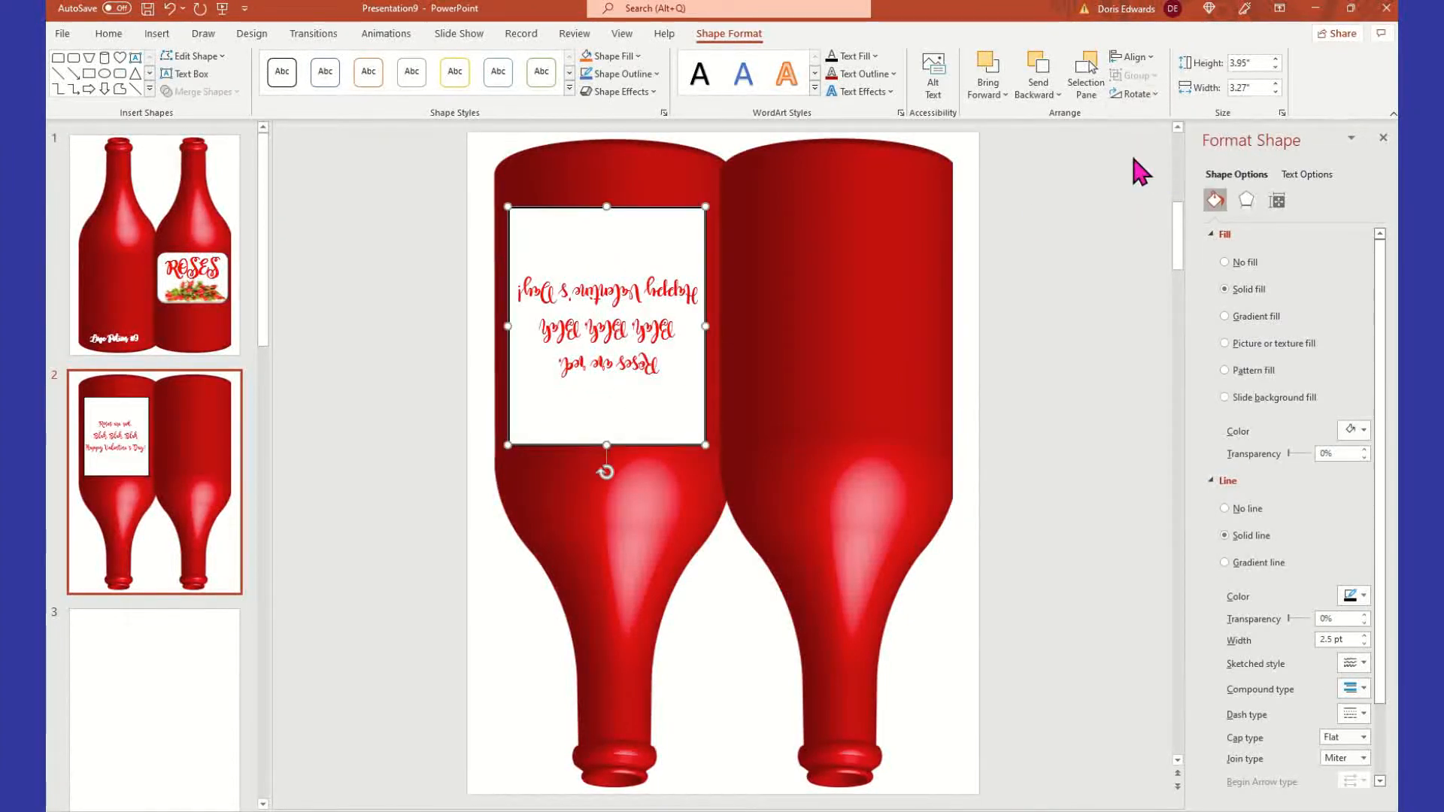
Group the upside-down message label with the bottle pair on slide 2, and deselect the group
left_click(1035, 363)
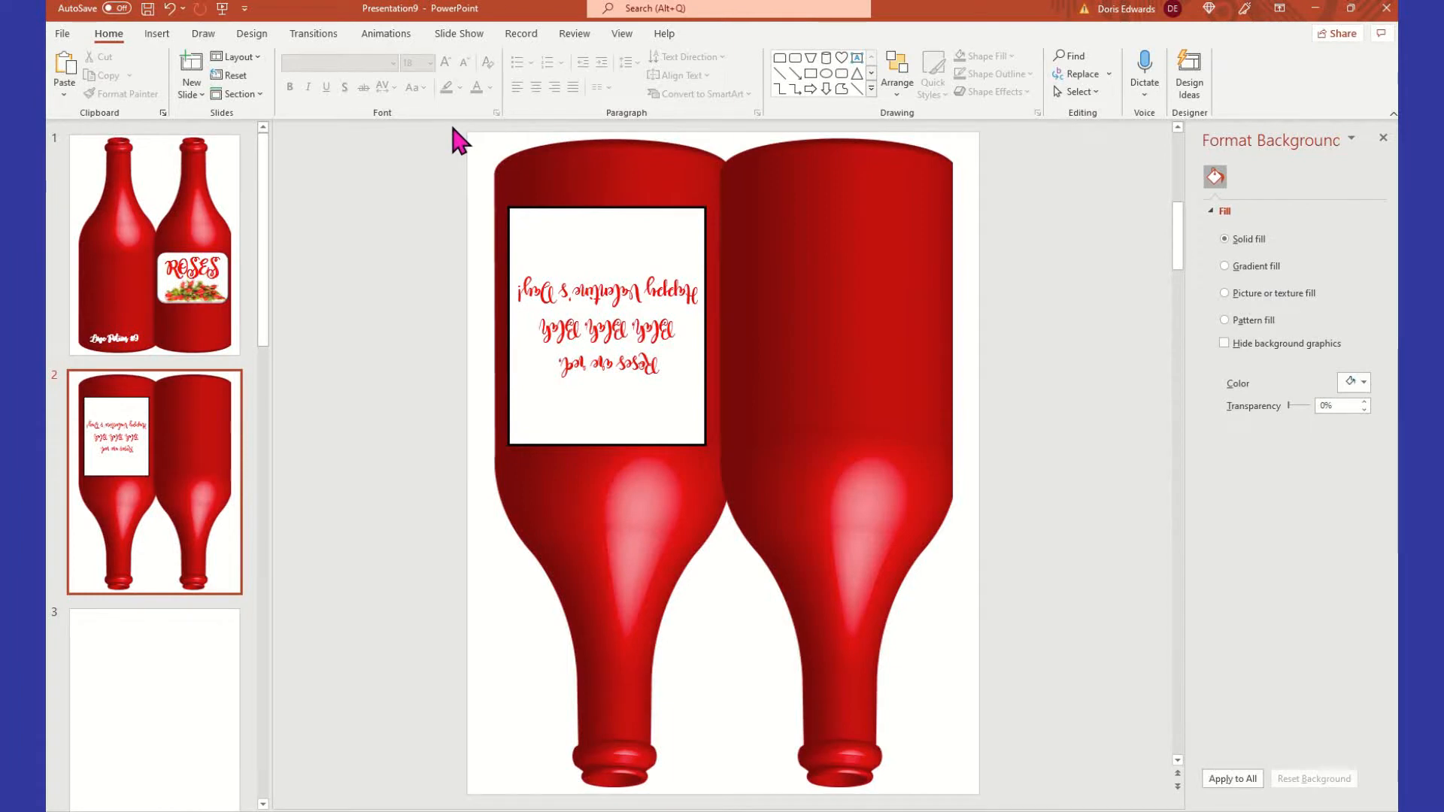
left_click_drag(427, 124, 1031, 806)
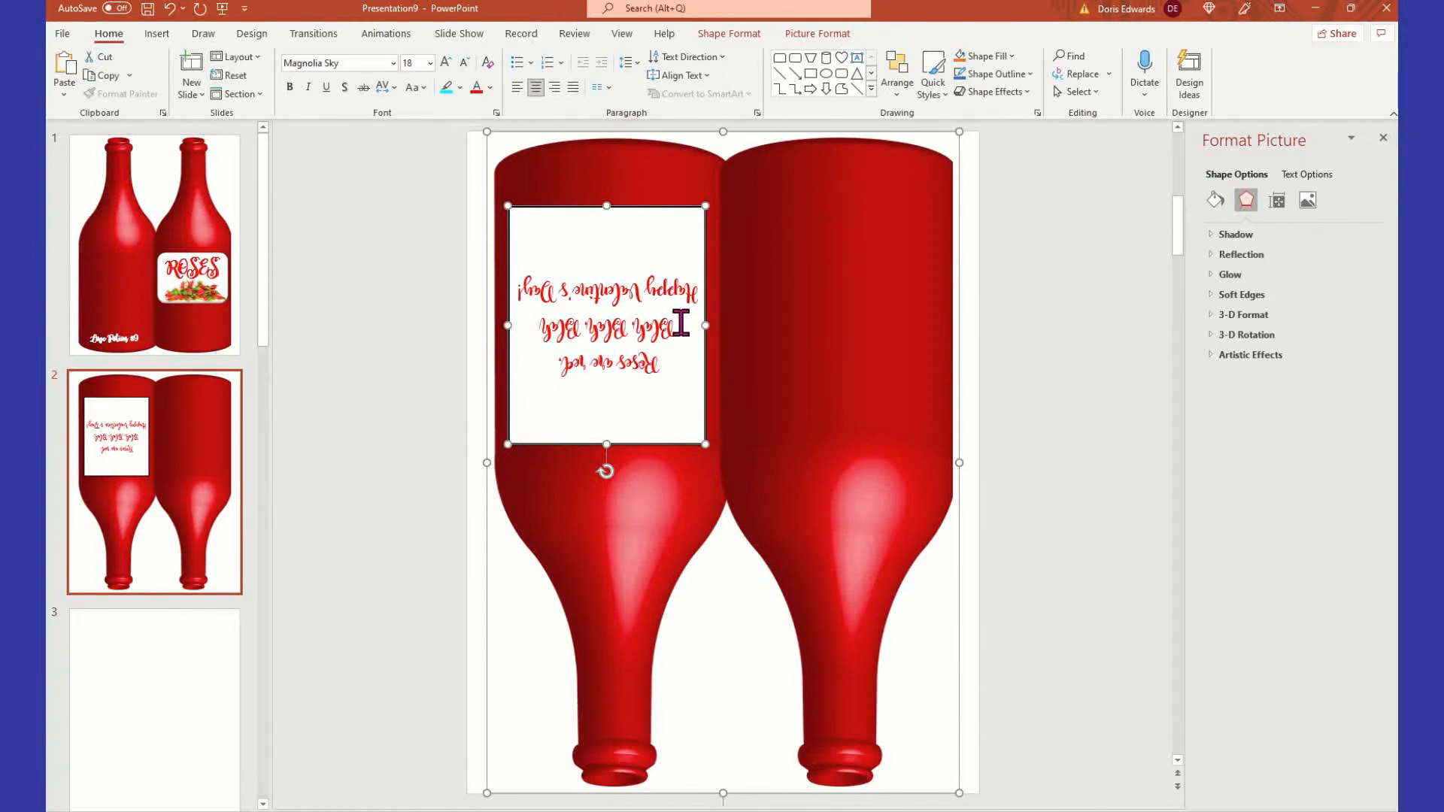
left_click(674, 286)
right_click(674, 287)
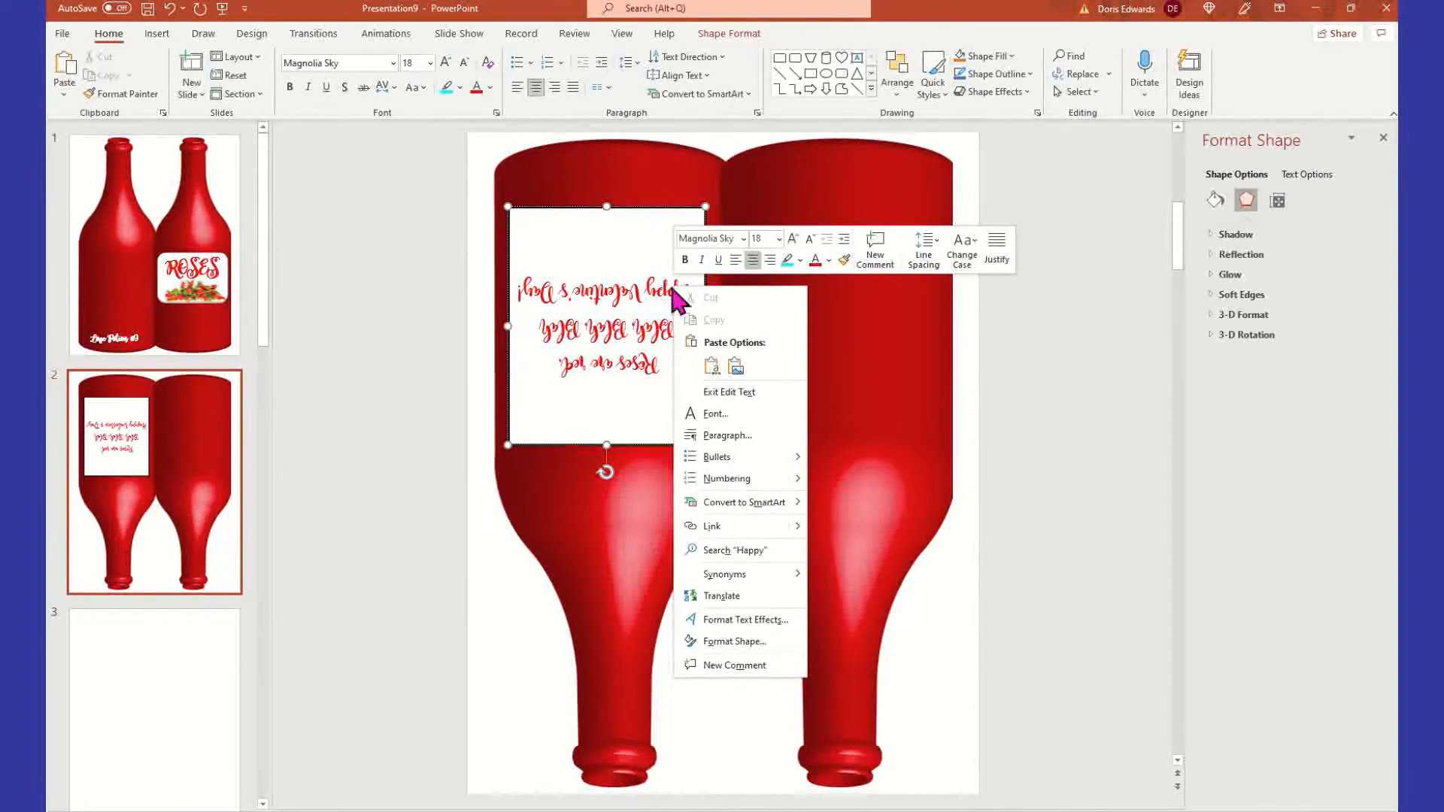
left_click(547, 288)
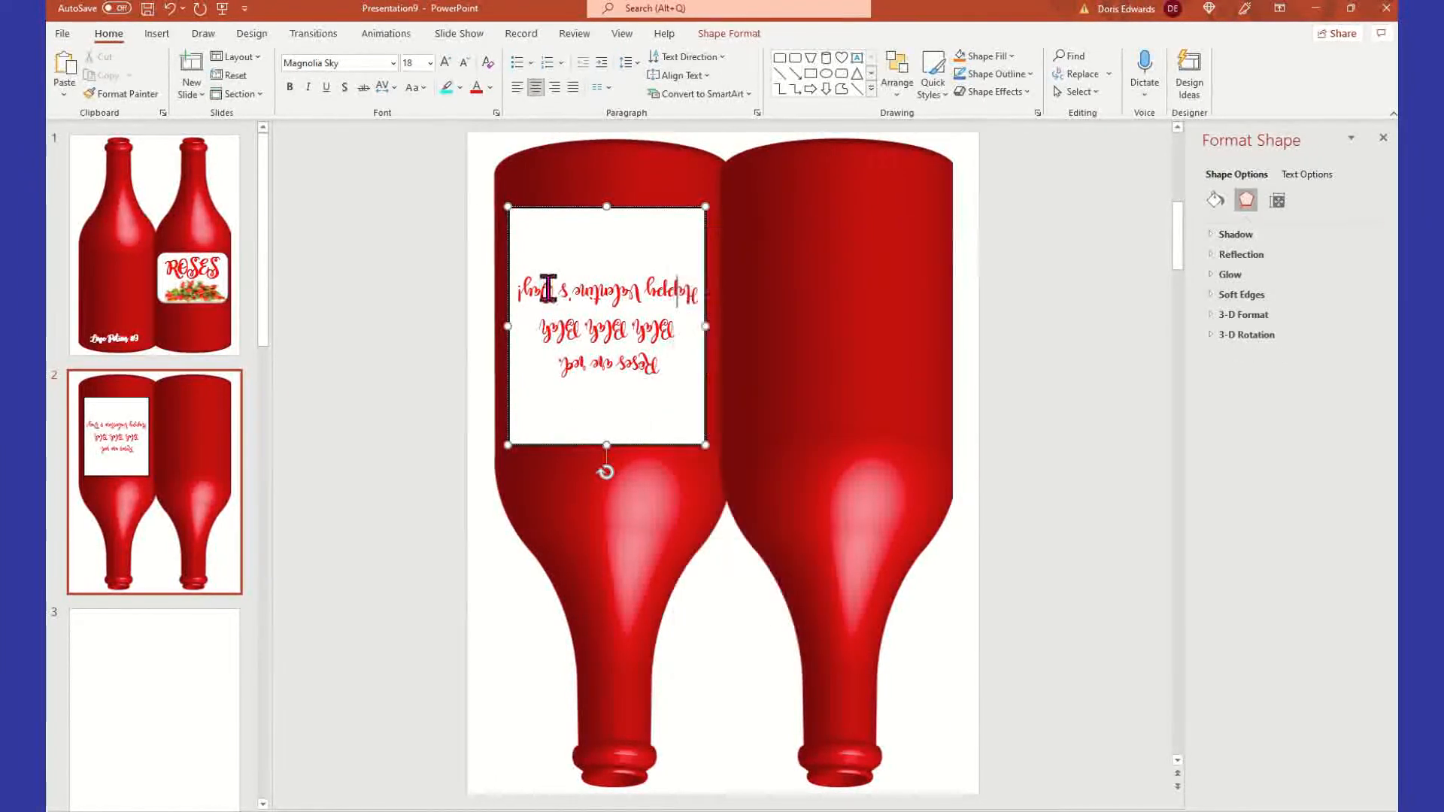
left_click_drag(402, 123, 1000, 807)
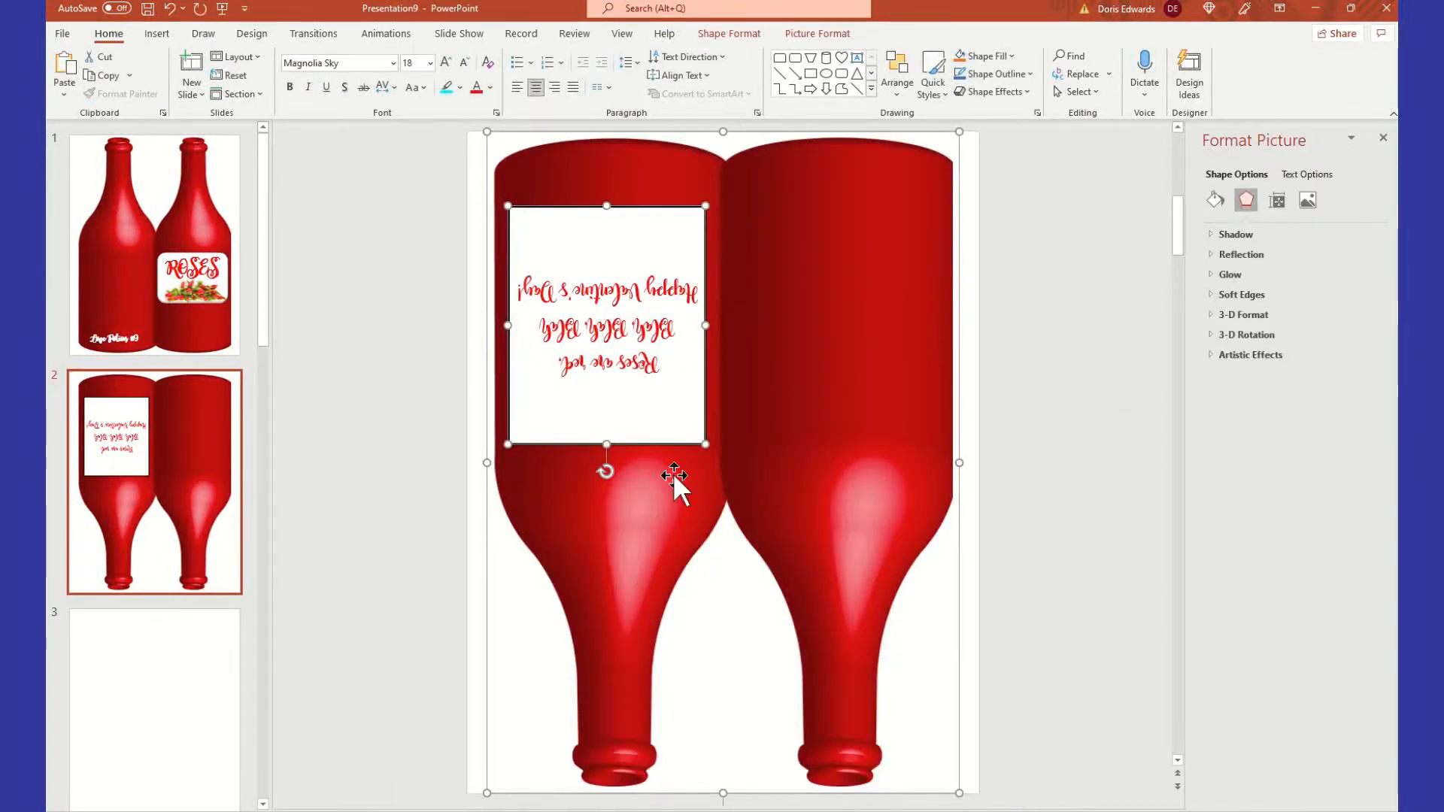
right_click(707, 444)
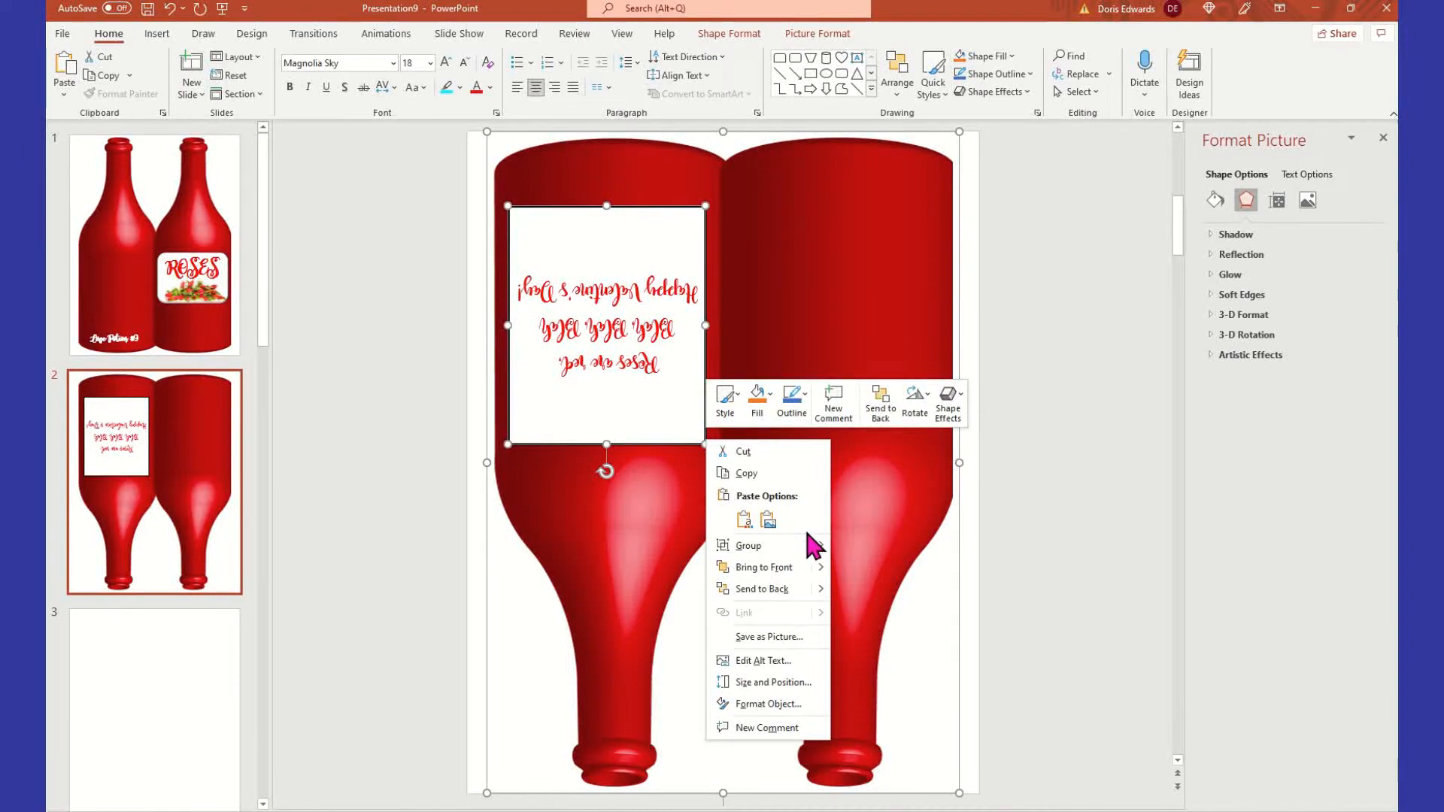
mouse_move(806, 539)
left_click(895, 542)
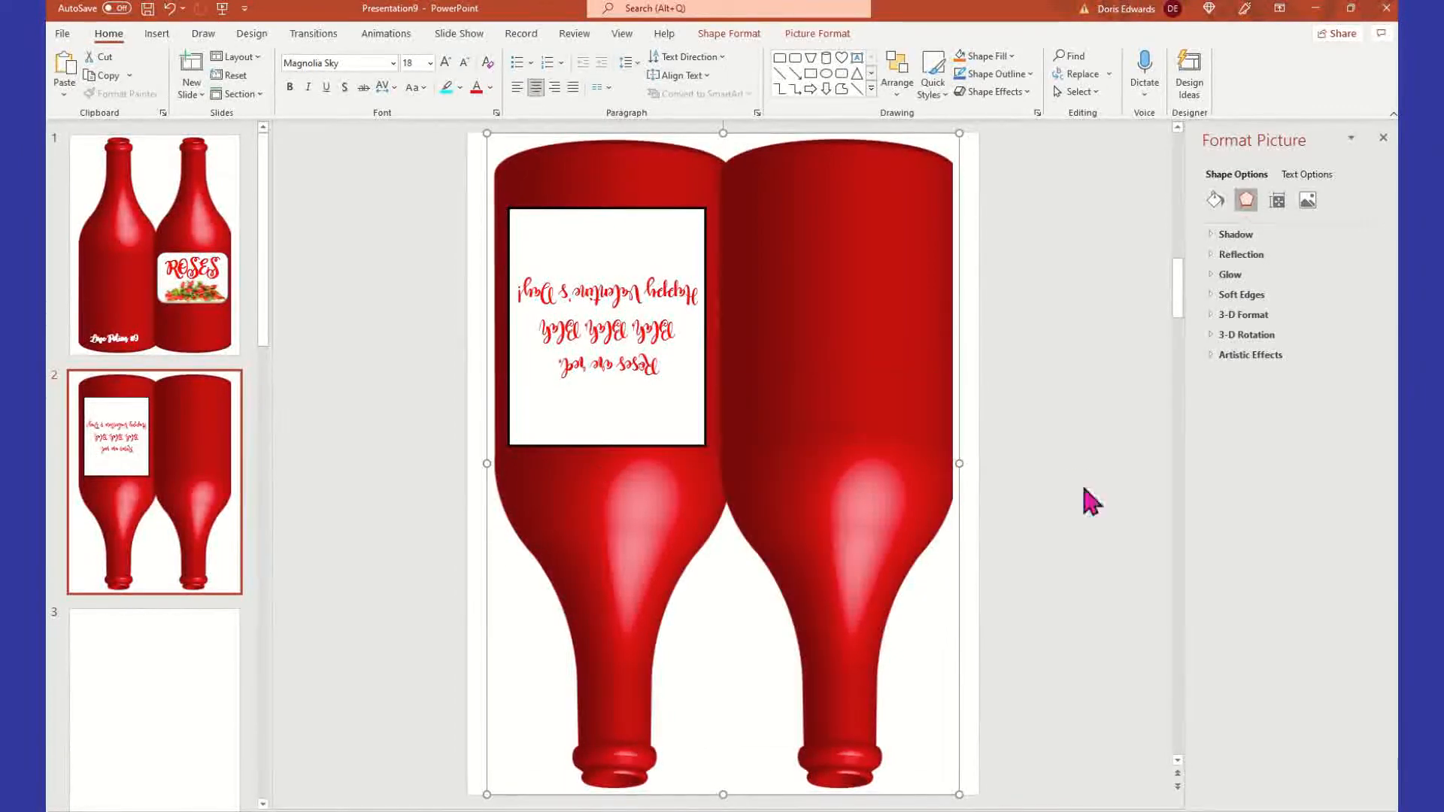
left_click(1064, 422)
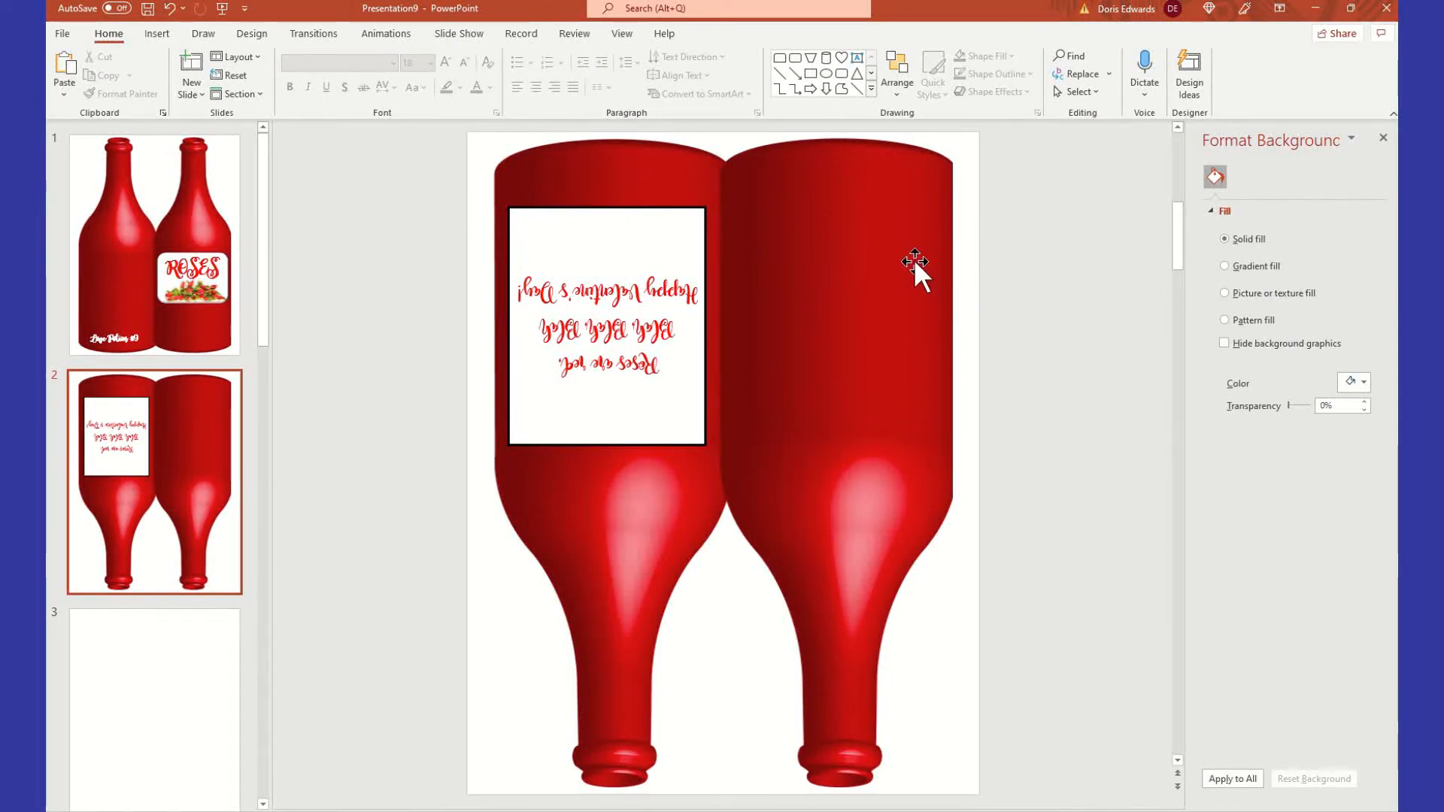
Insert two blank lines before "Happy Valentine's Day!" in the message label on slide 2
left_click(695, 286)
key("Return")
key("Return")
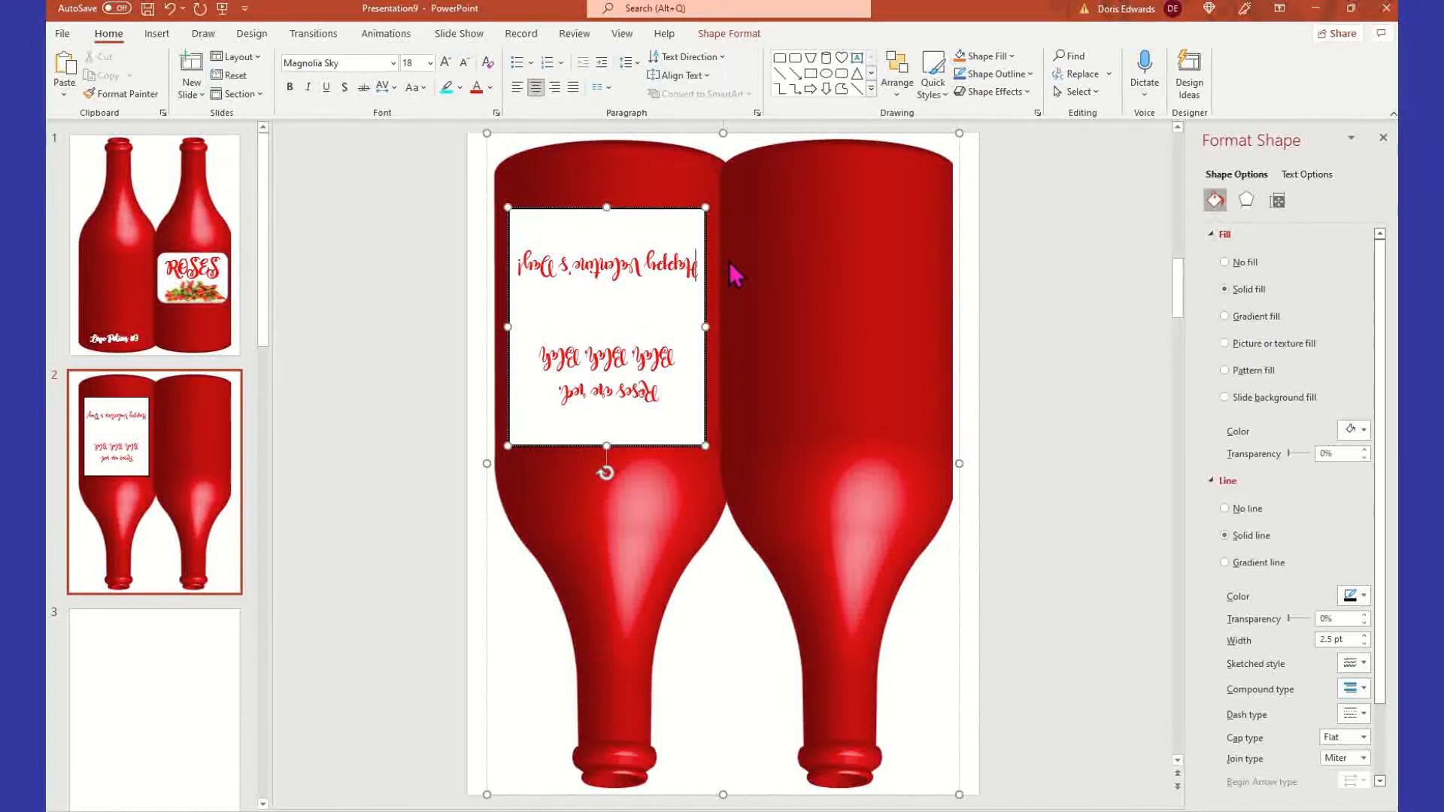
Copy the tulip picture from the "ROSES" label on slide 1 and paste it onto slide 2
left_click(177, 275)
left_click(850, 629)
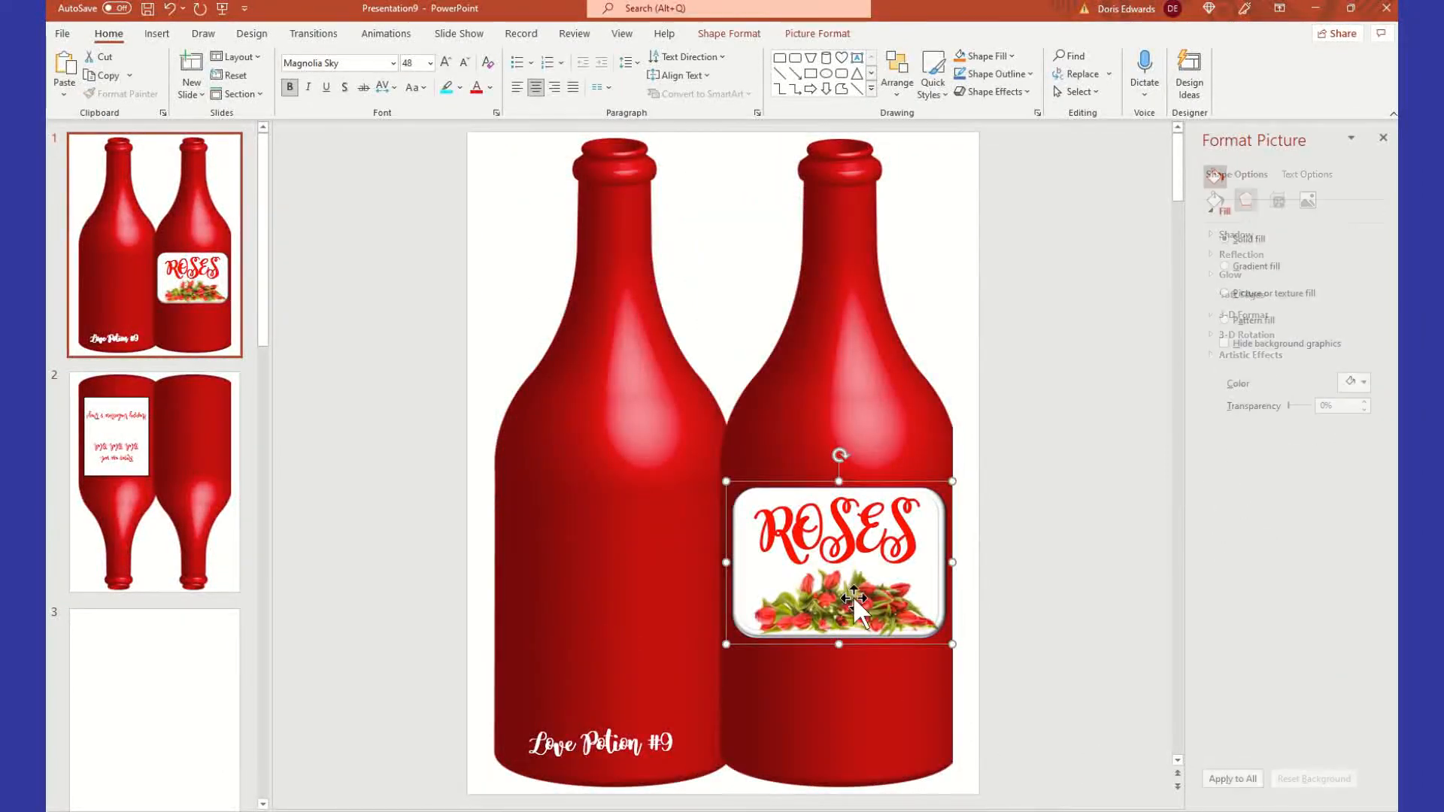
right_click(851, 602)
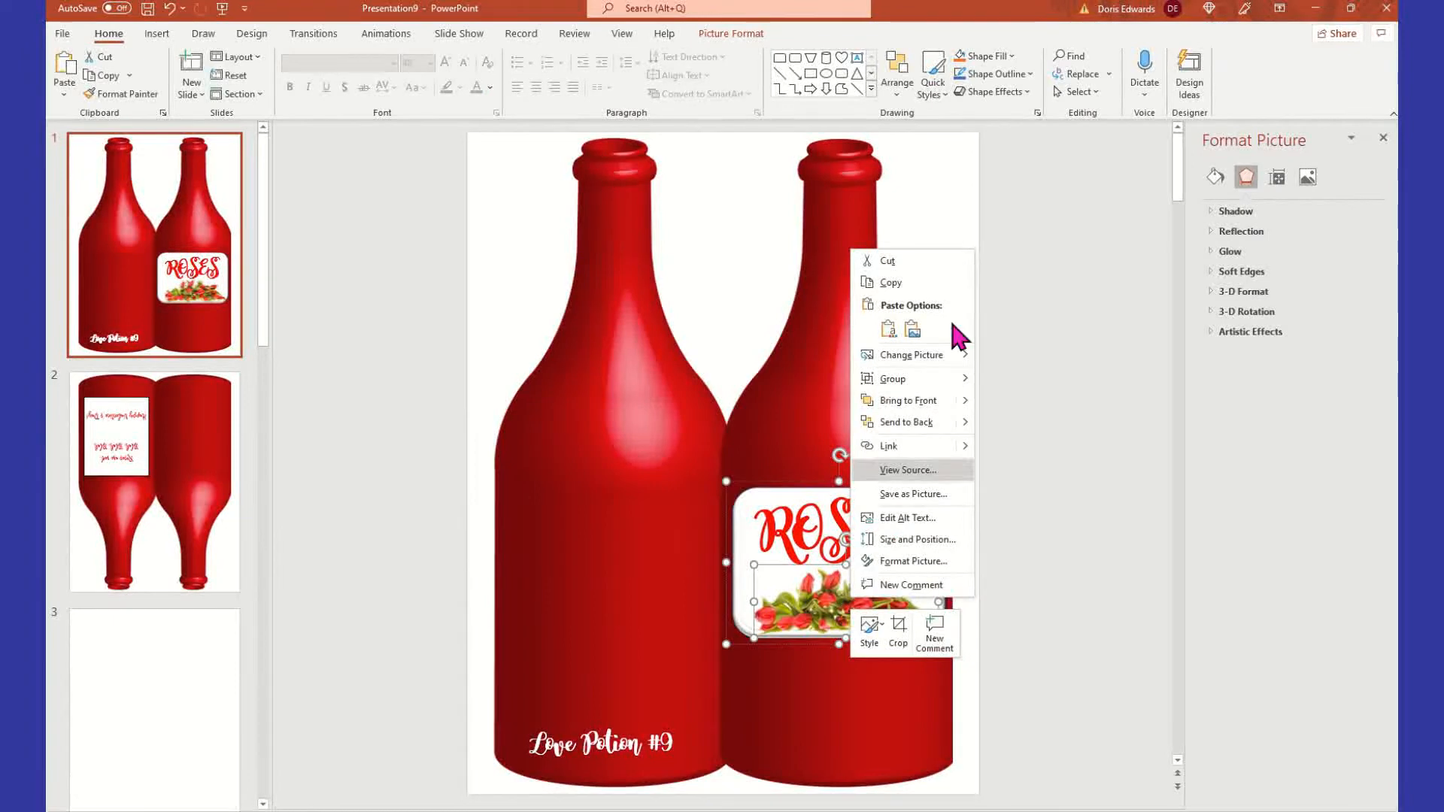
left_click(895, 283)
left_click(122, 463)
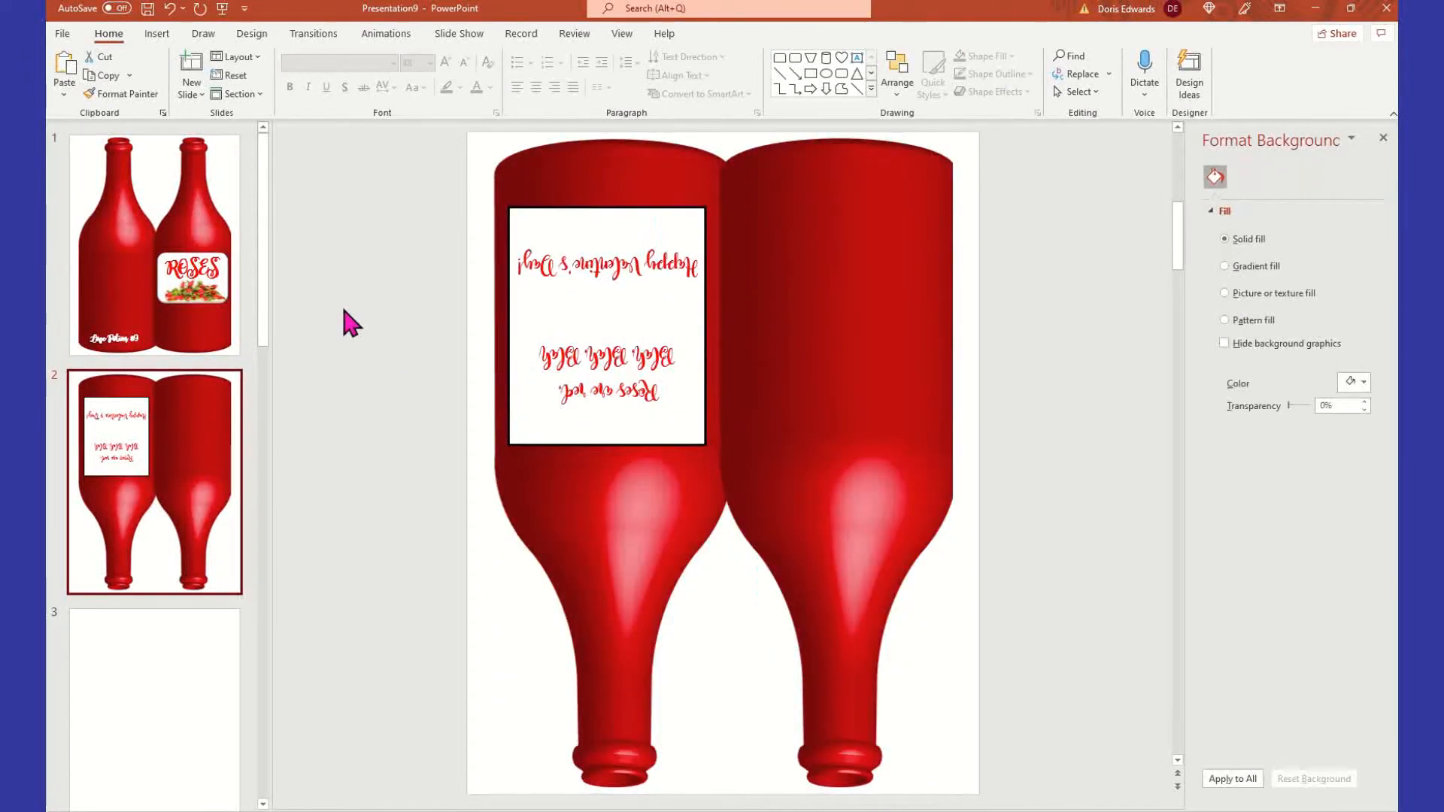
right_click(419, 290)
left_click(458, 330)
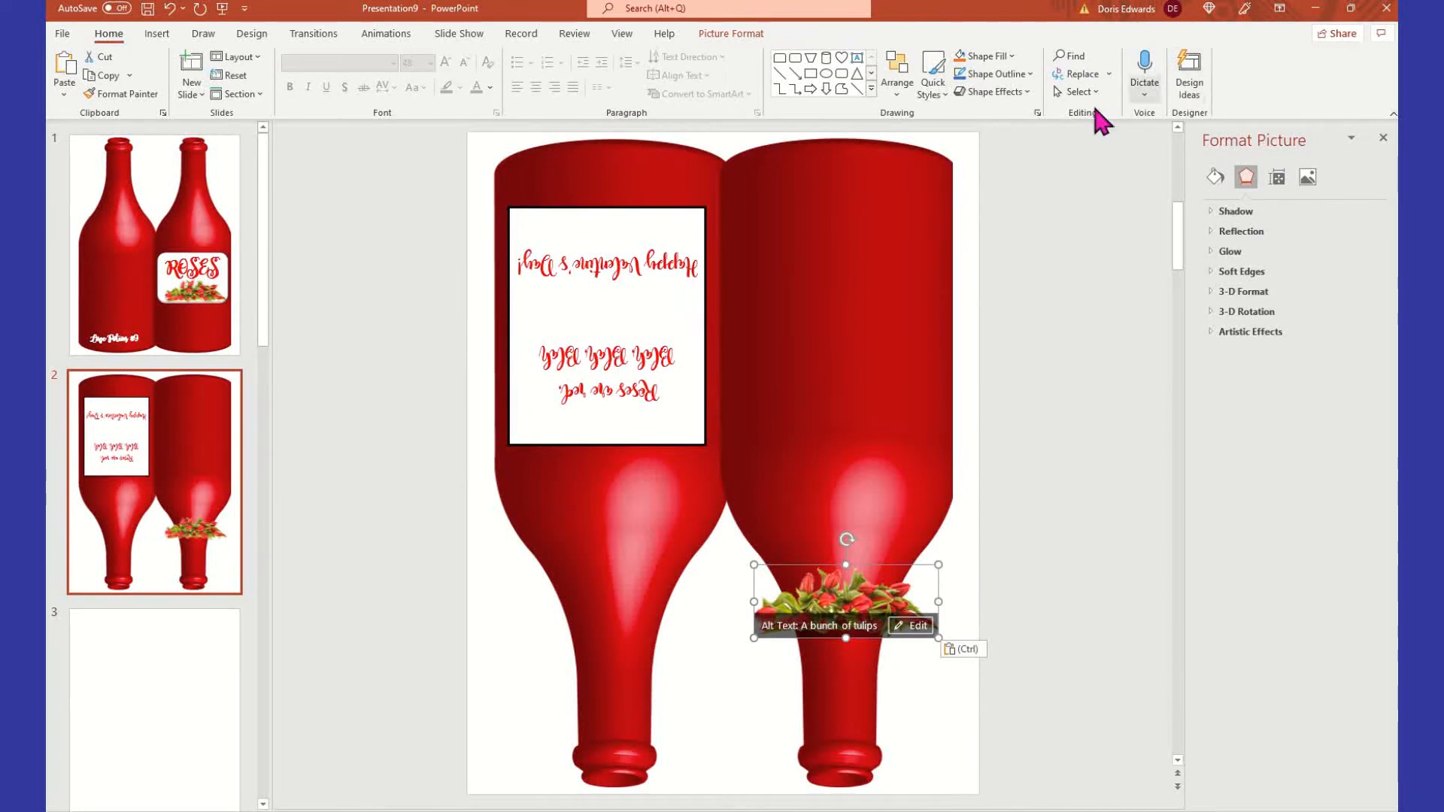
Flip the pasted tulip picture vertically to match the upside-down label
left_click(741, 35)
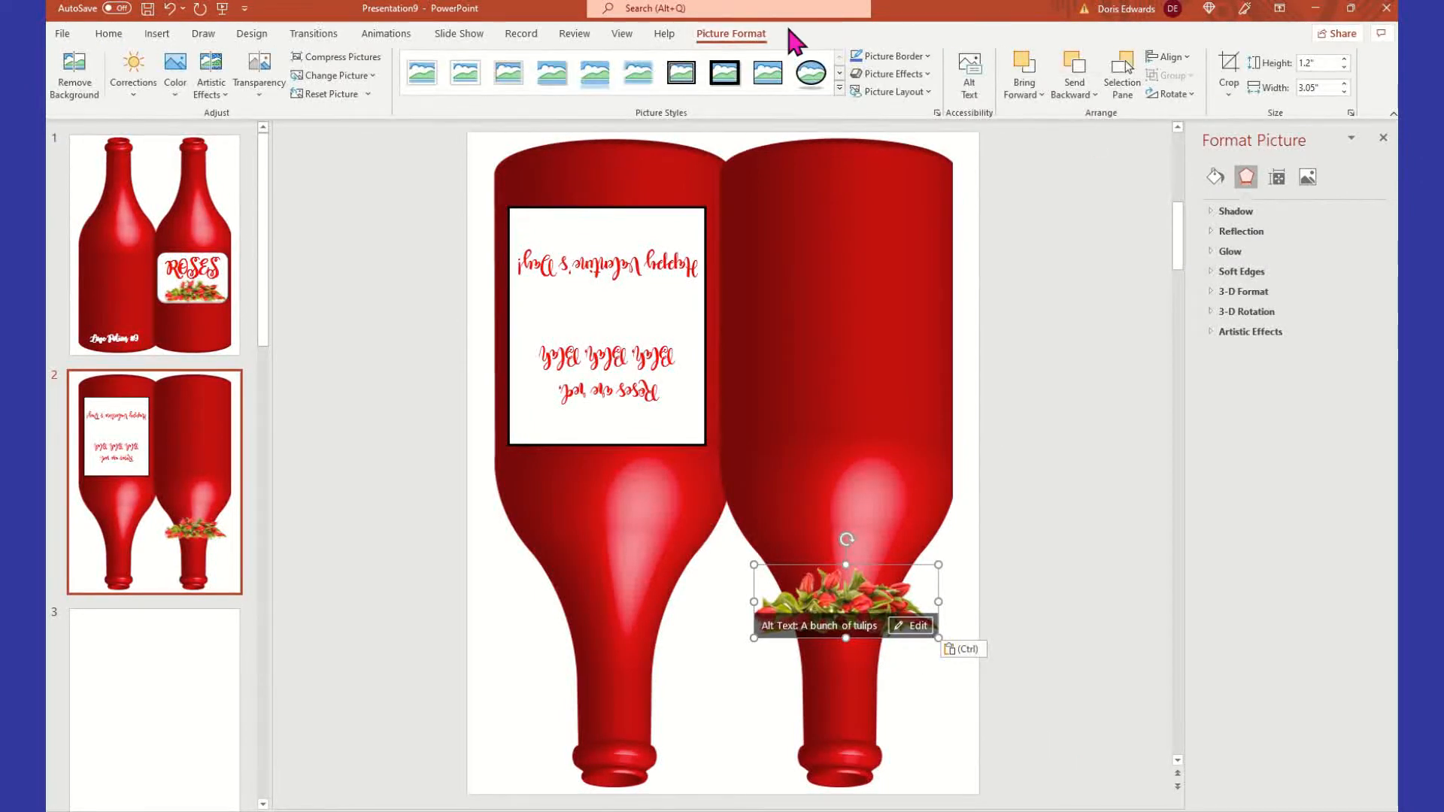
left_click(1193, 95)
left_click(1199, 158)
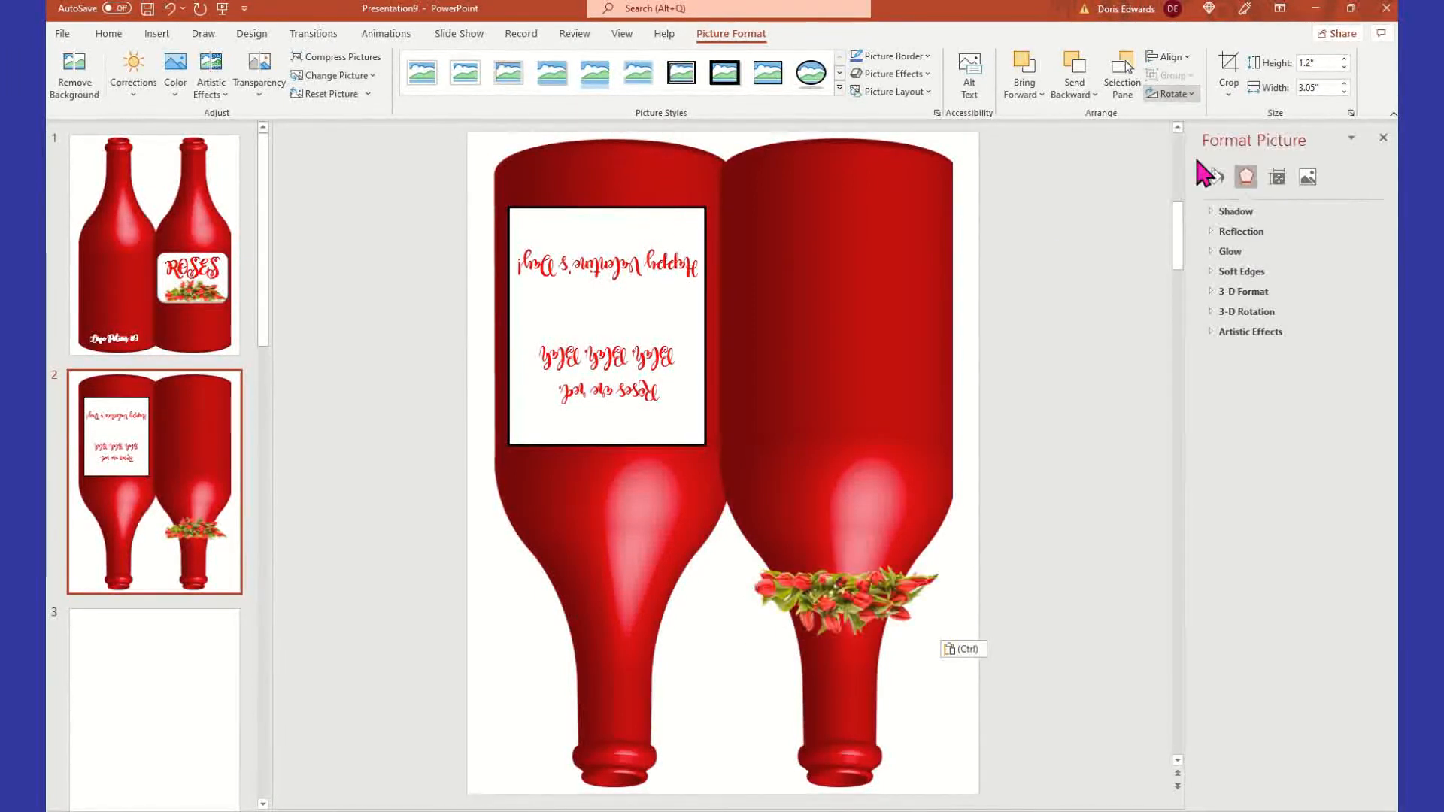
Place the tulips in the message label's upper right corner, above "Happy Valentine's Day!", and shrink them to about 0.67" by 1.69"
left_click_drag(879, 590, 651, 212)
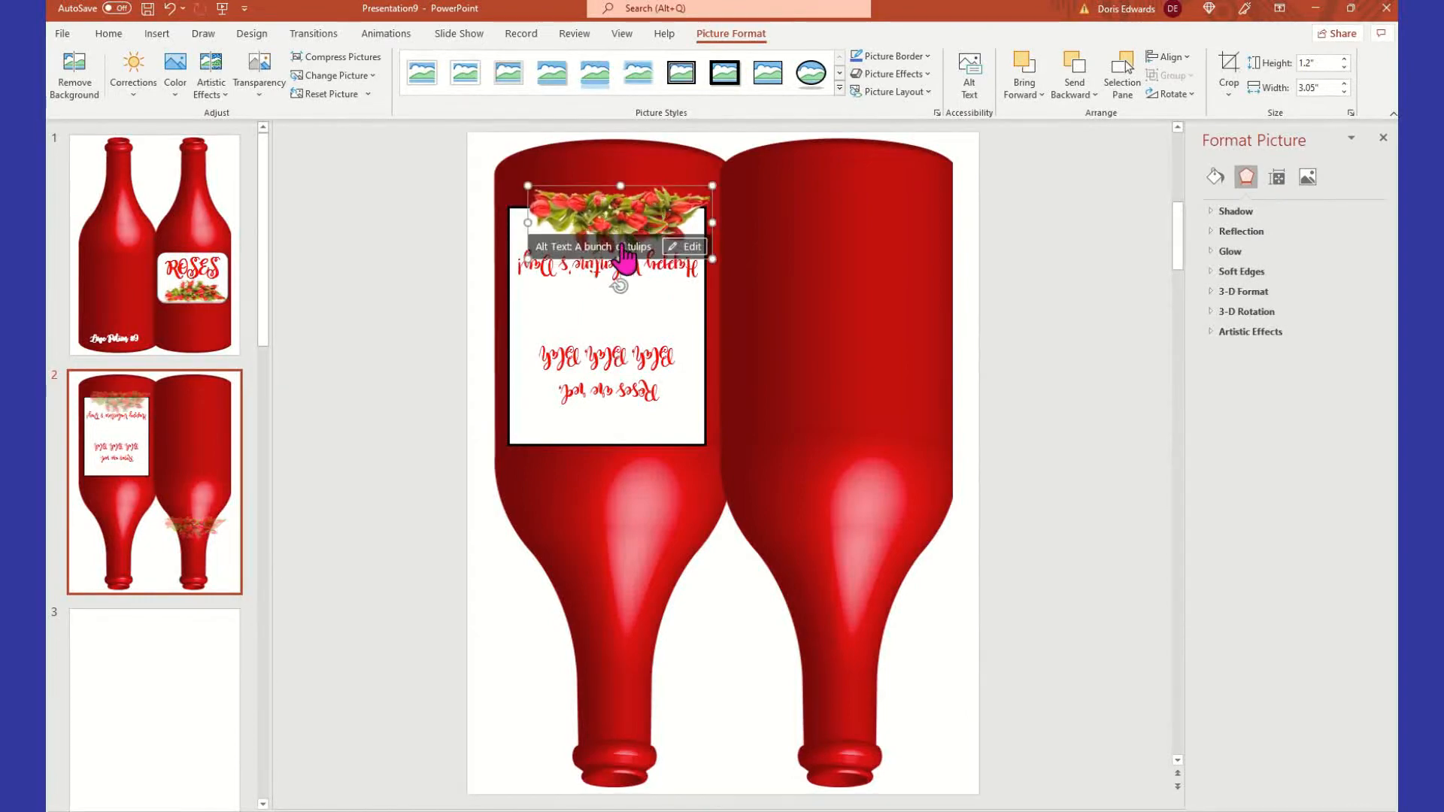
left_click_drag(713, 184, 658, 220)
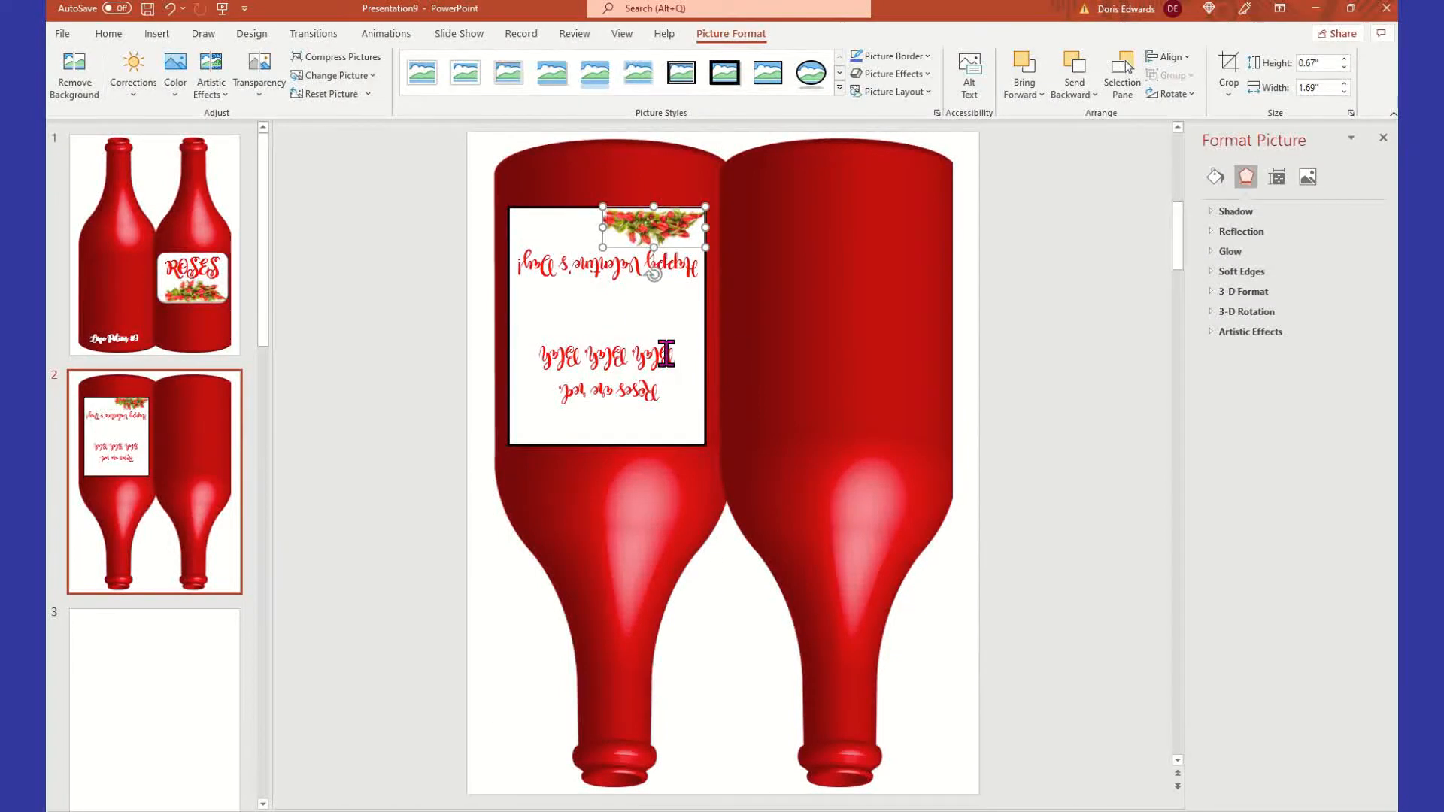
left_click(369, 304)
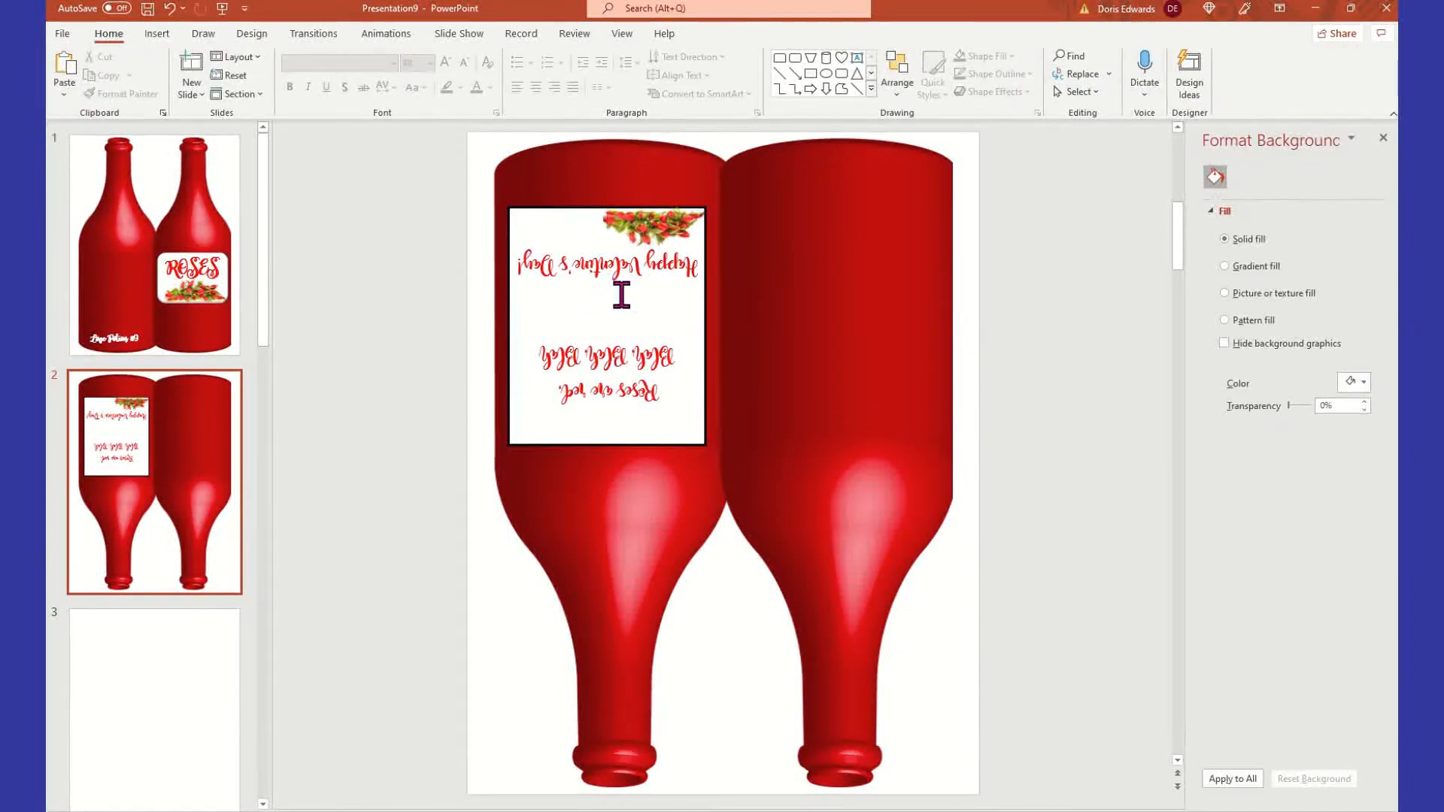
Duplicate the message label and align the copy on the right bottle's body, level with the original
left_click(497, 160)
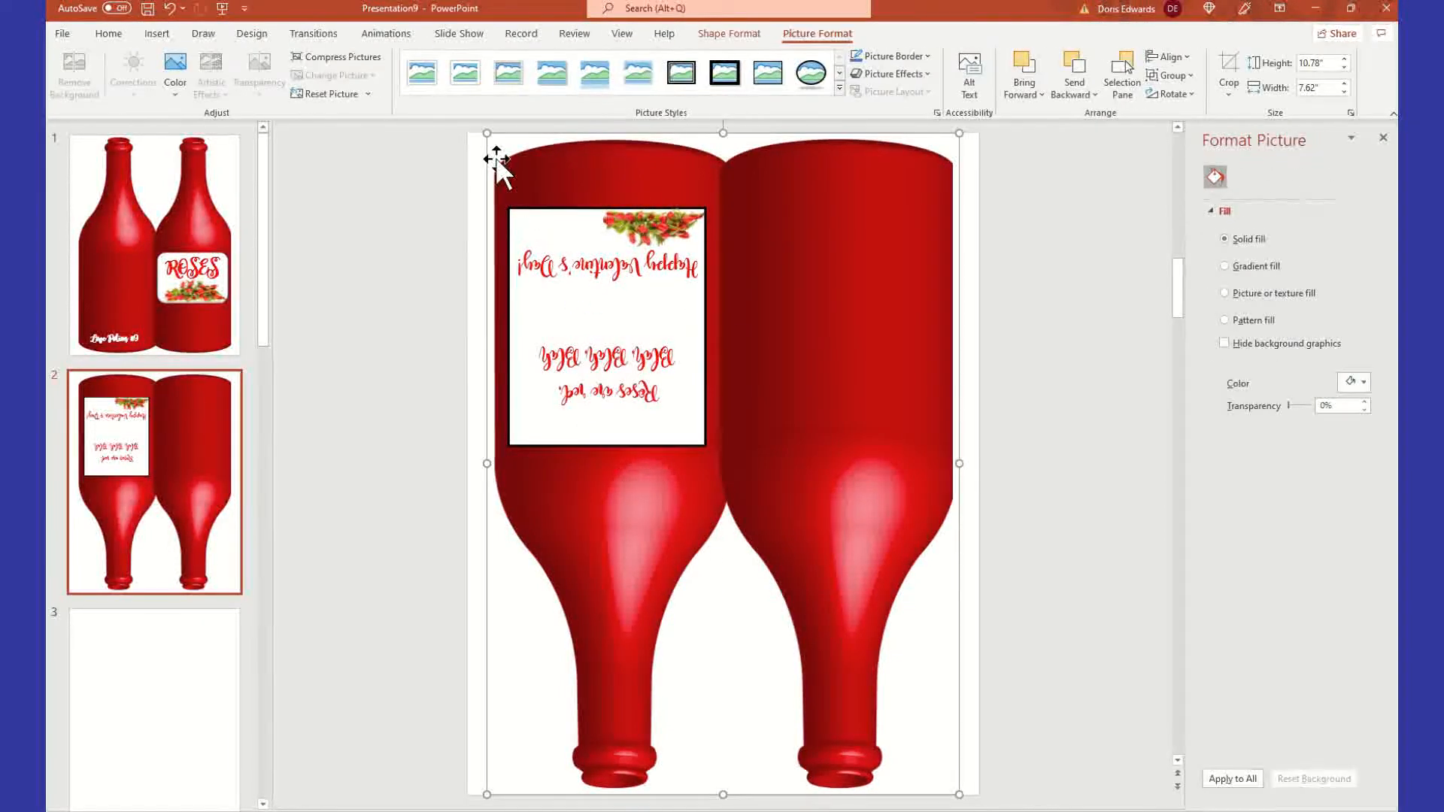
left_click(553, 229)
right_click(554, 222)
left_click(636, 265)
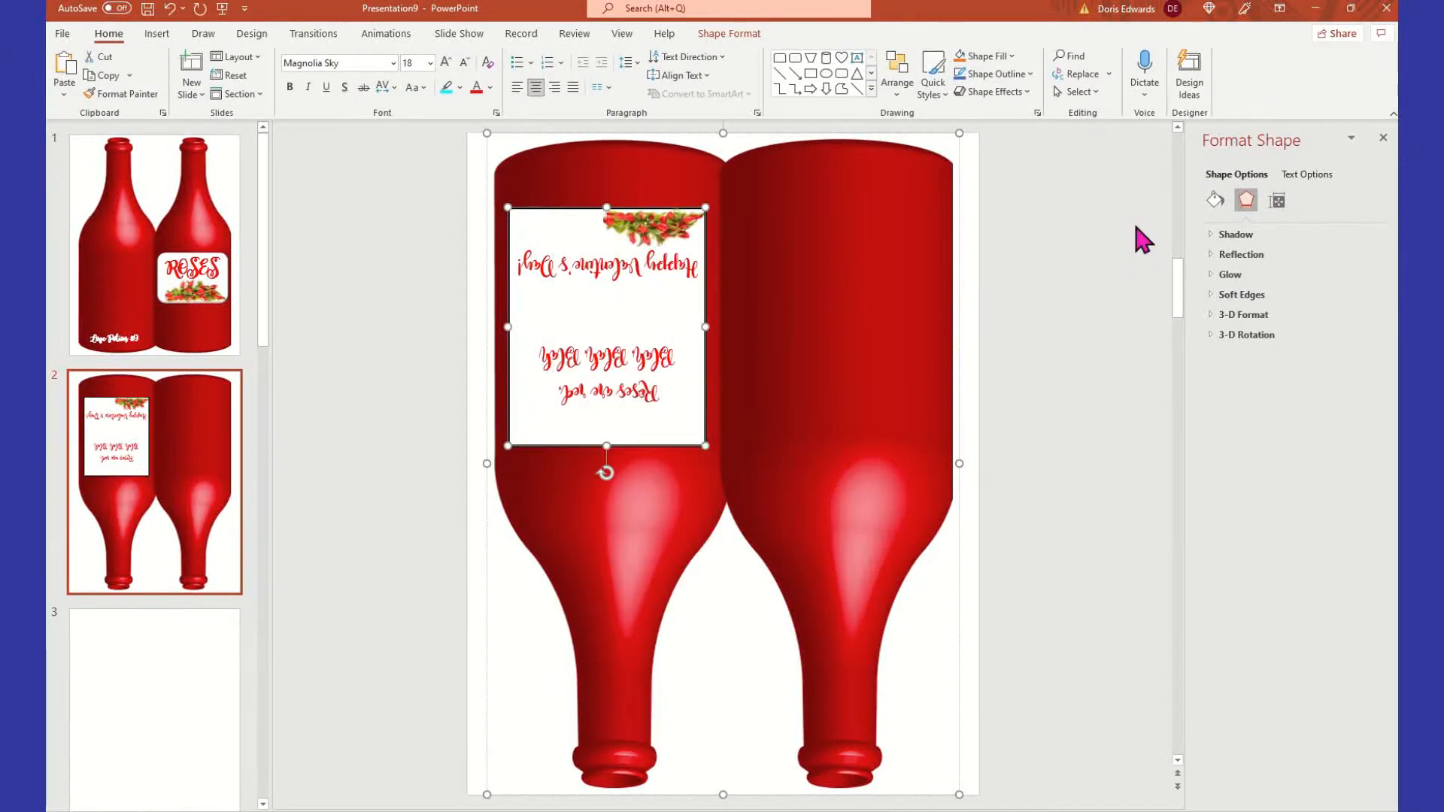
left_click(1068, 265)
right_click(1067, 264)
left_click(1103, 305)
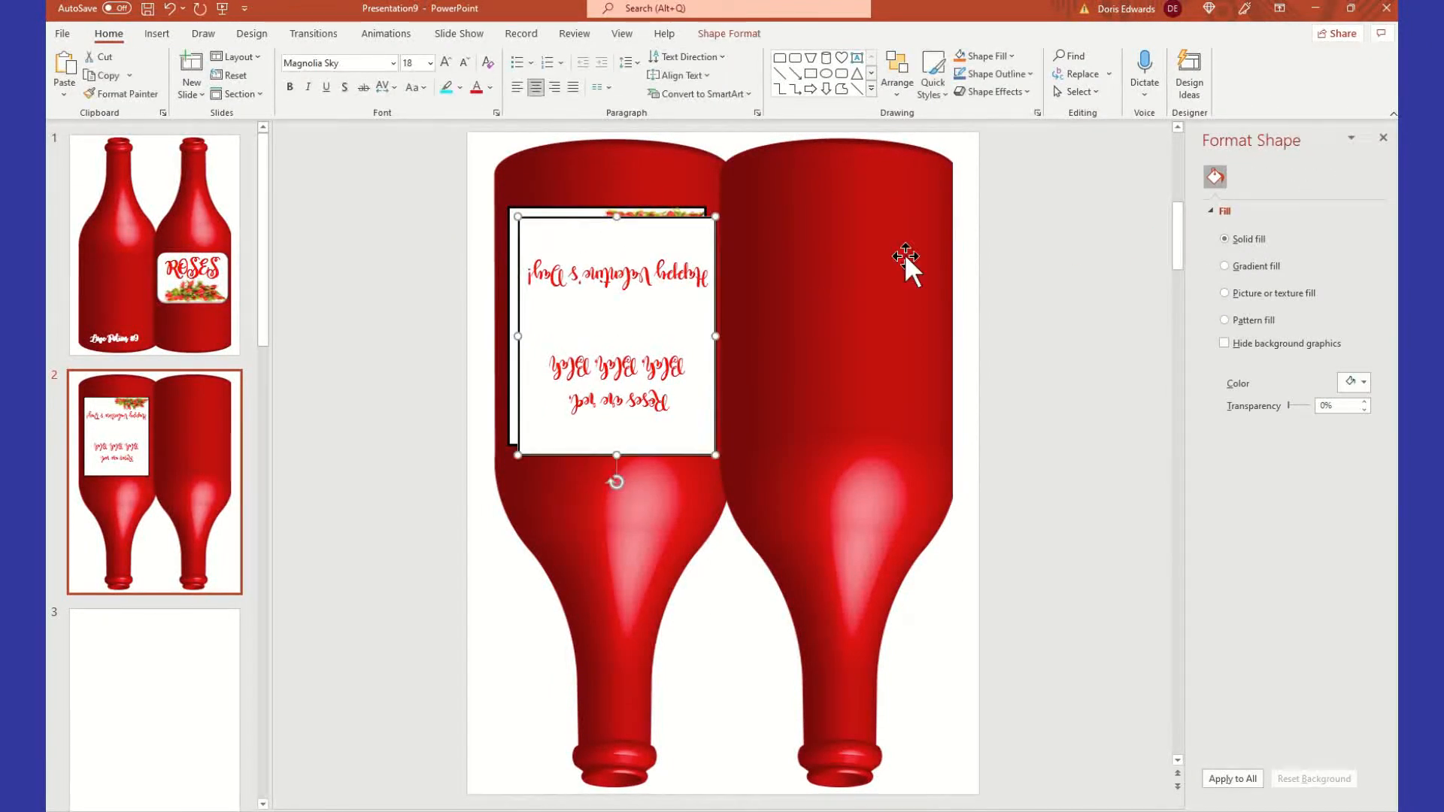
left_click_drag(648, 242, 871, 232)
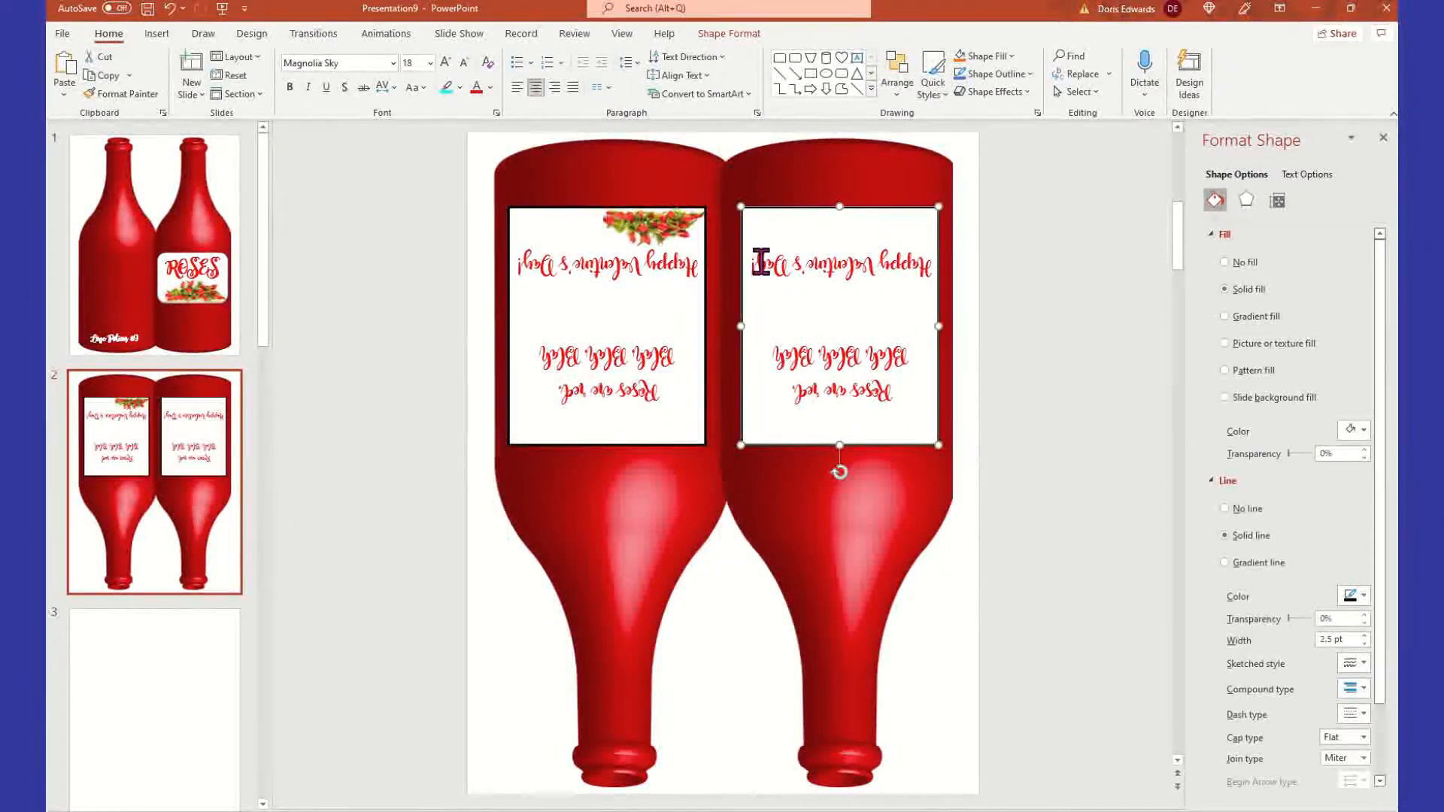
Delete all the text from the right bottle's label so it is blank, and deselect it
left_click_drag(760, 262, 941, 264)
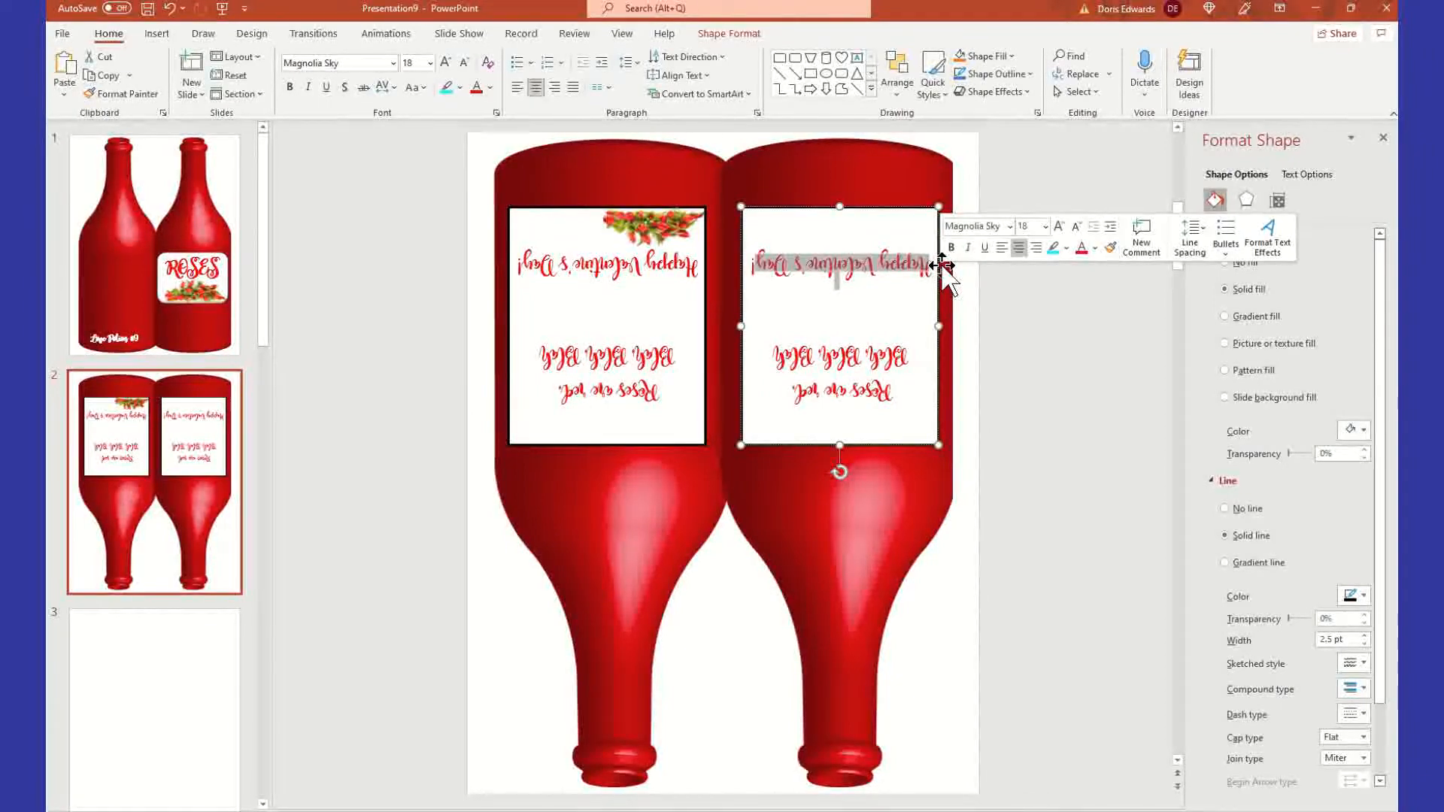
key("Delete")
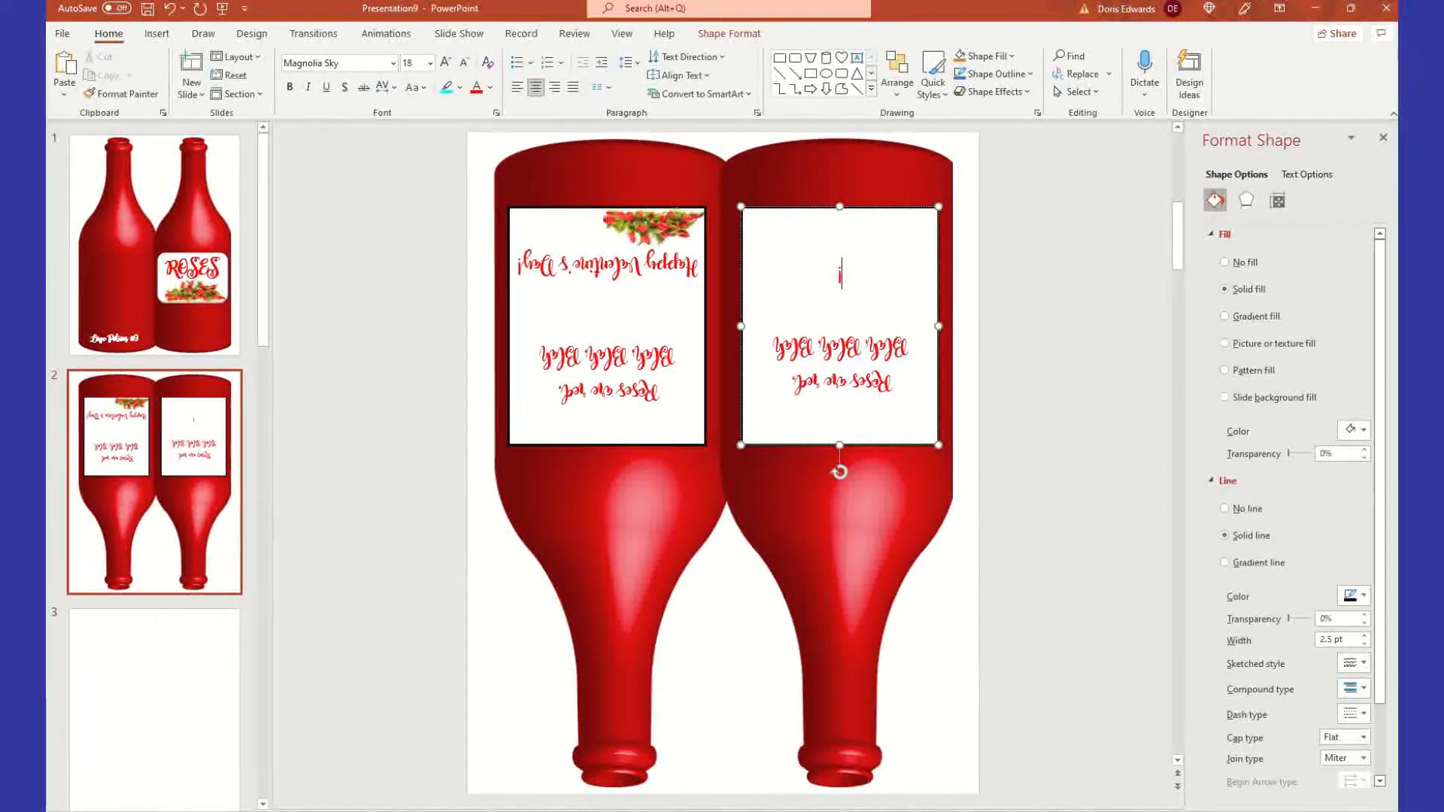
key("Delete")
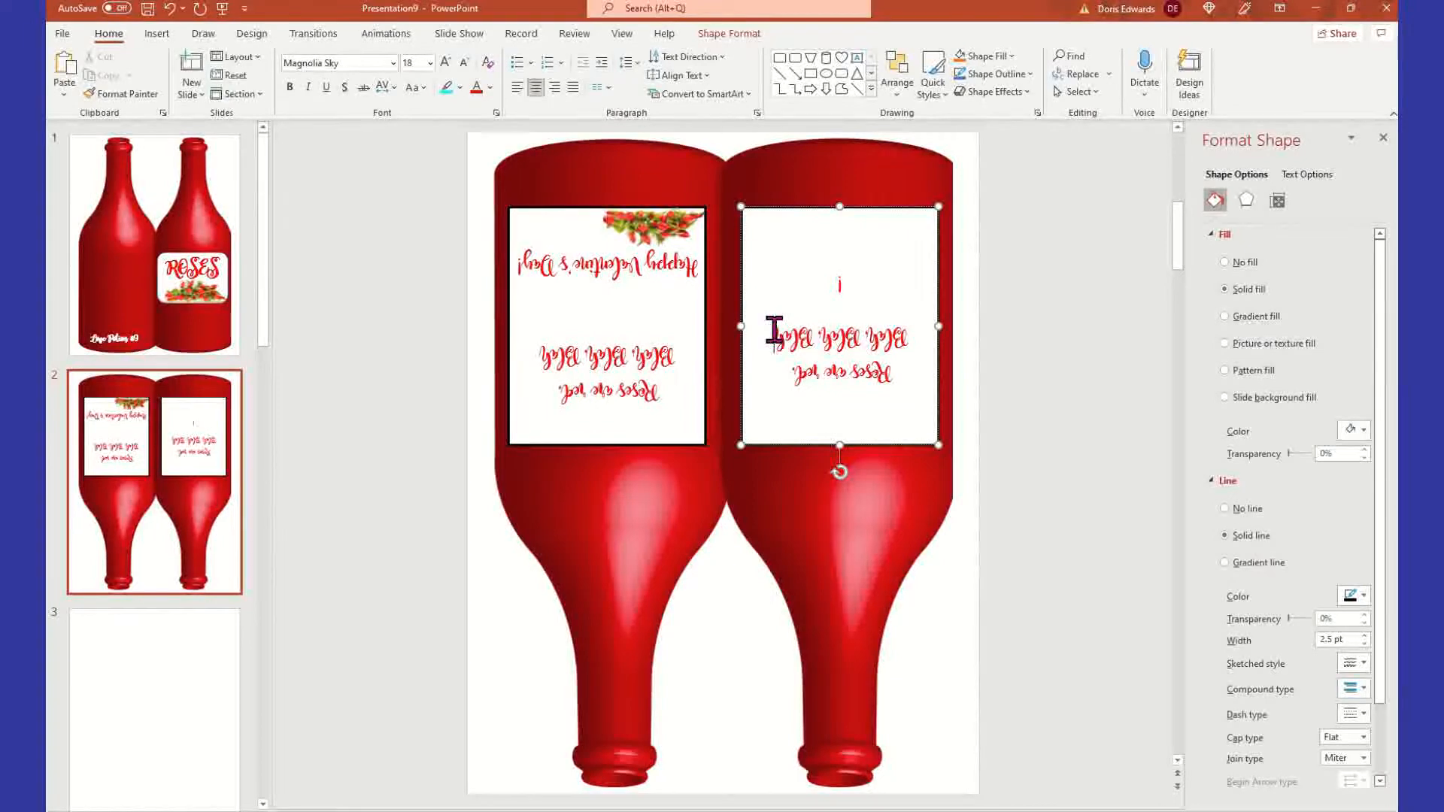
left_click_drag(775, 331, 832, 403)
key("Delete")
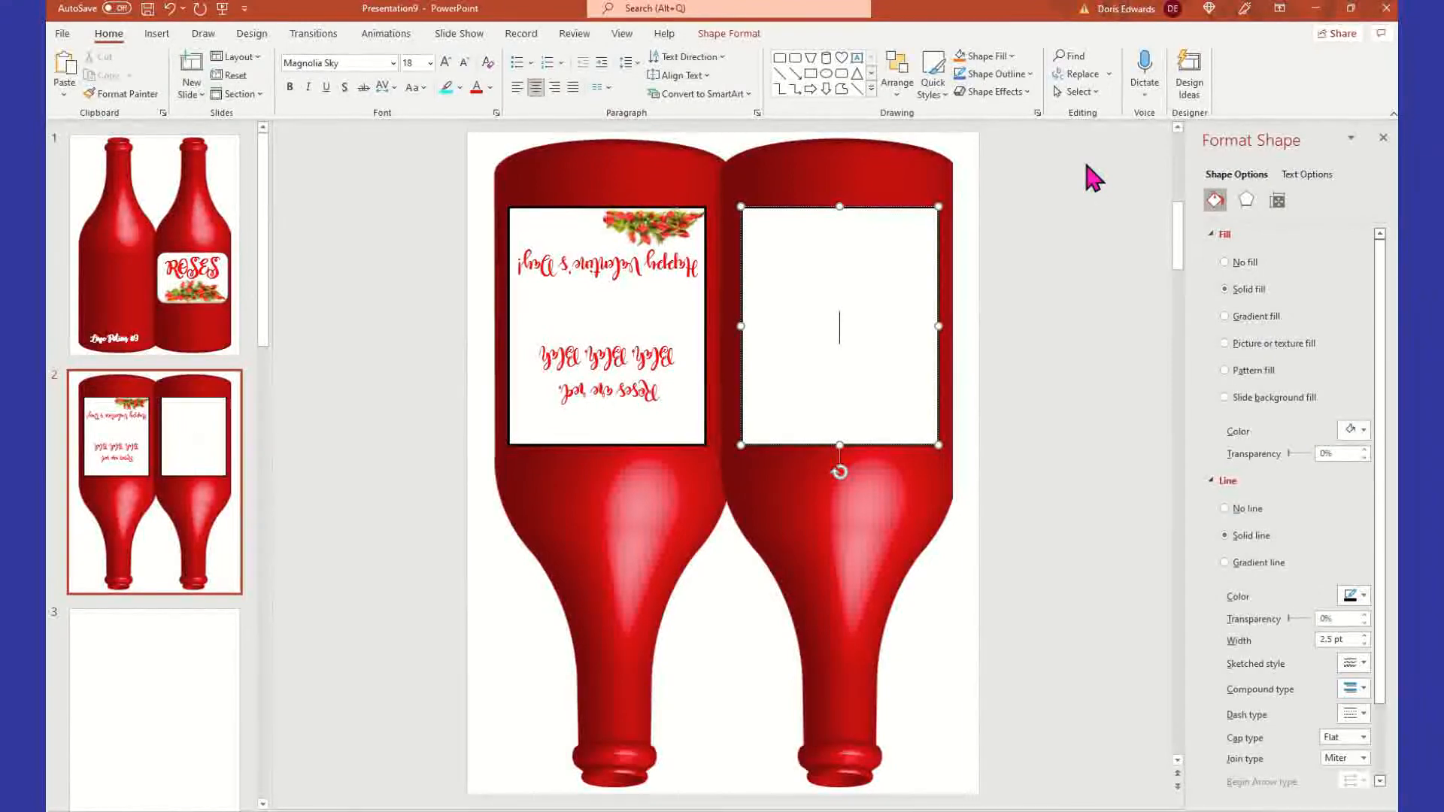
left_click(1085, 299)
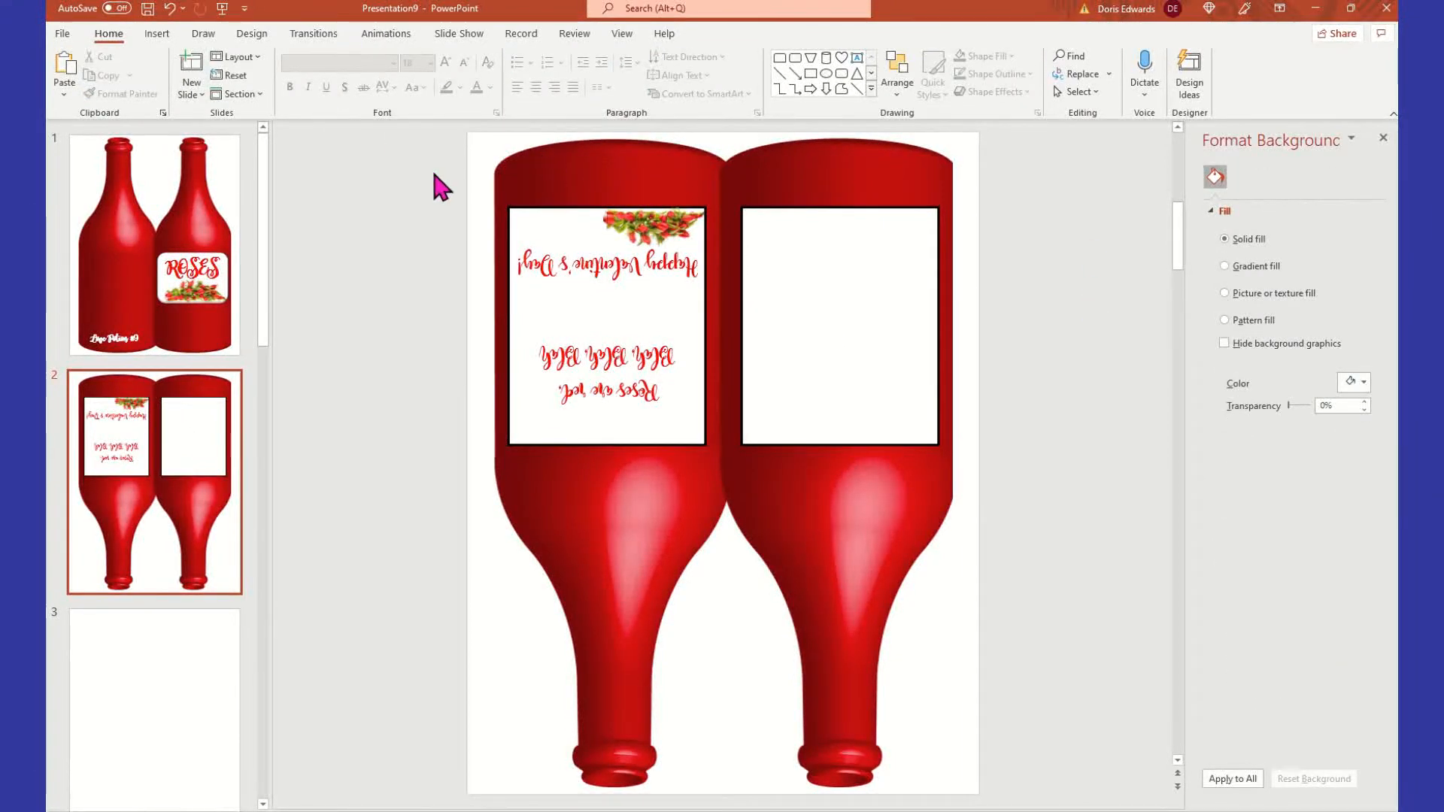
Group the bottles, both labels and the tulip picture on slide 2 into one object, and deselect it
left_click_drag(425, 124, 1009, 797)
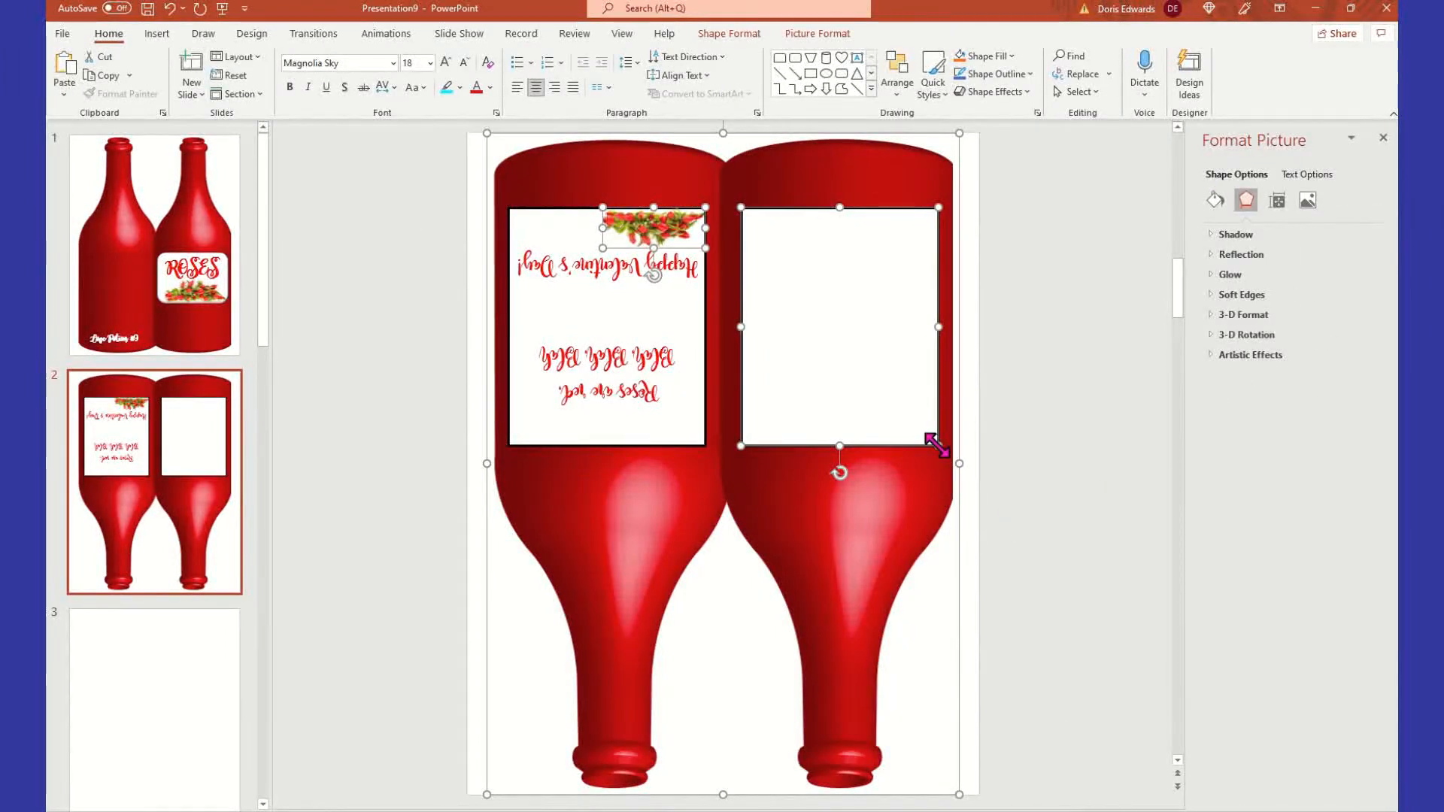
right_click(937, 208)
mouse_move(992, 316)
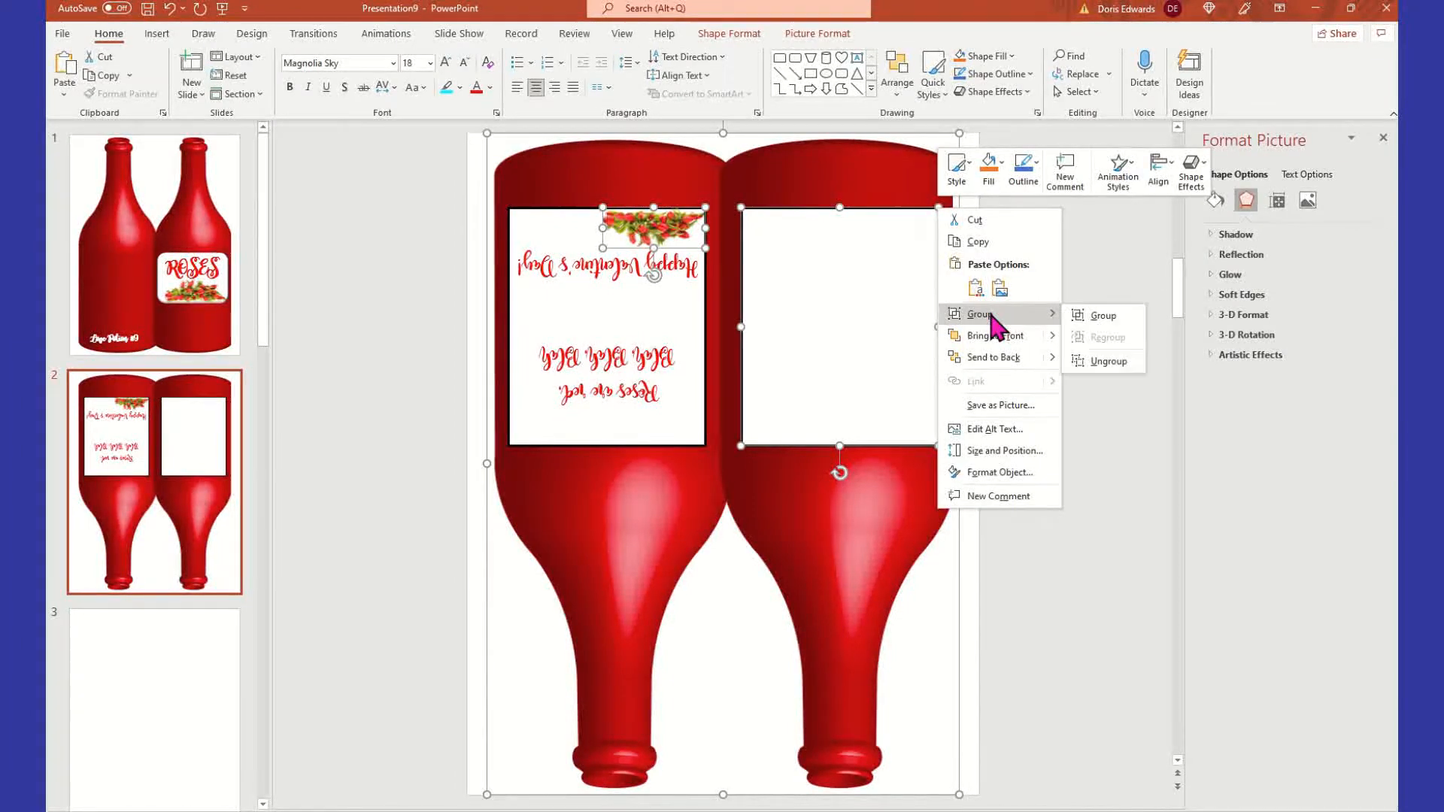
left_click(1104, 316)
left_click(1070, 355)
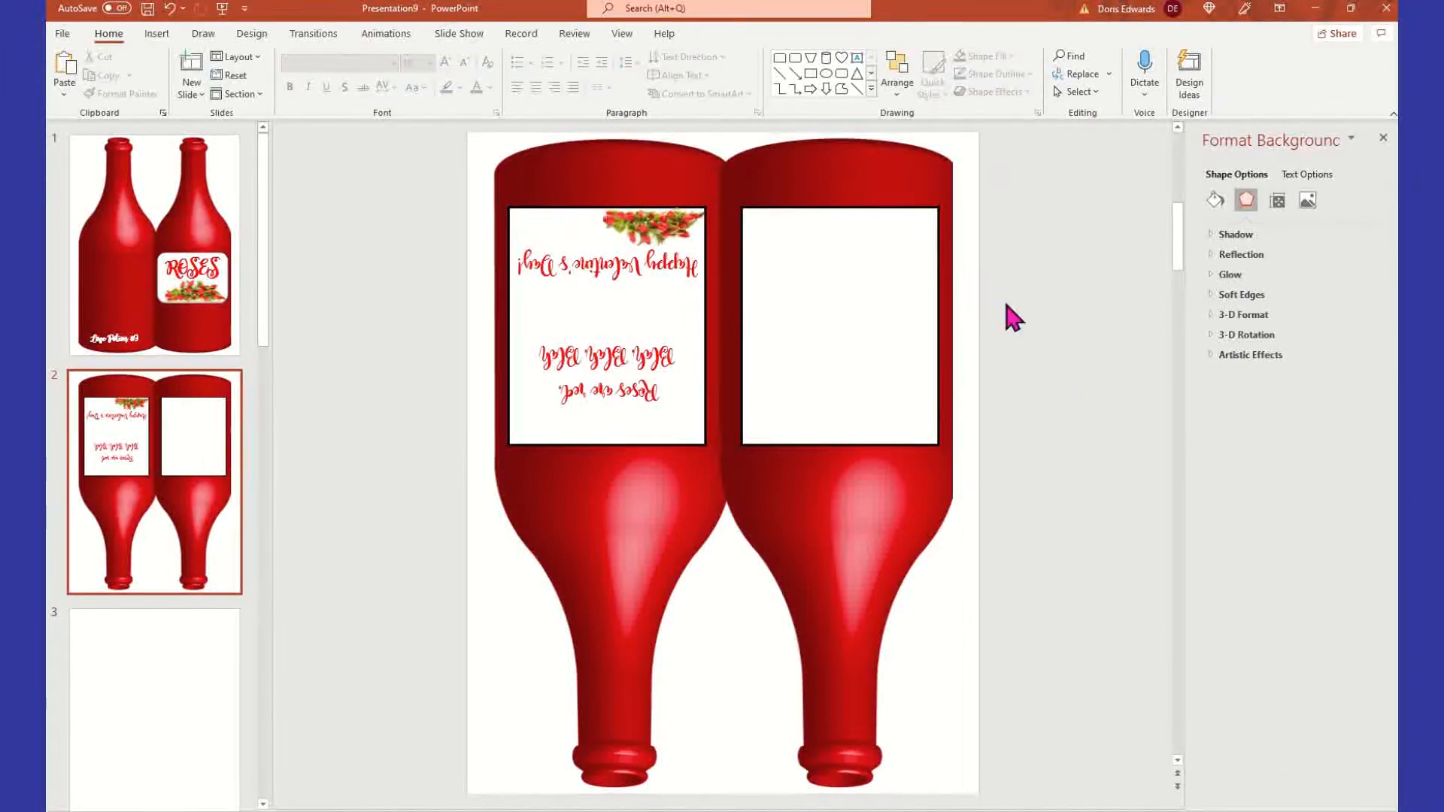
Group the bottles, "ROSES" label and "Love Potion #9" text on slide 1, and return to slide 2
left_click(147, 340)
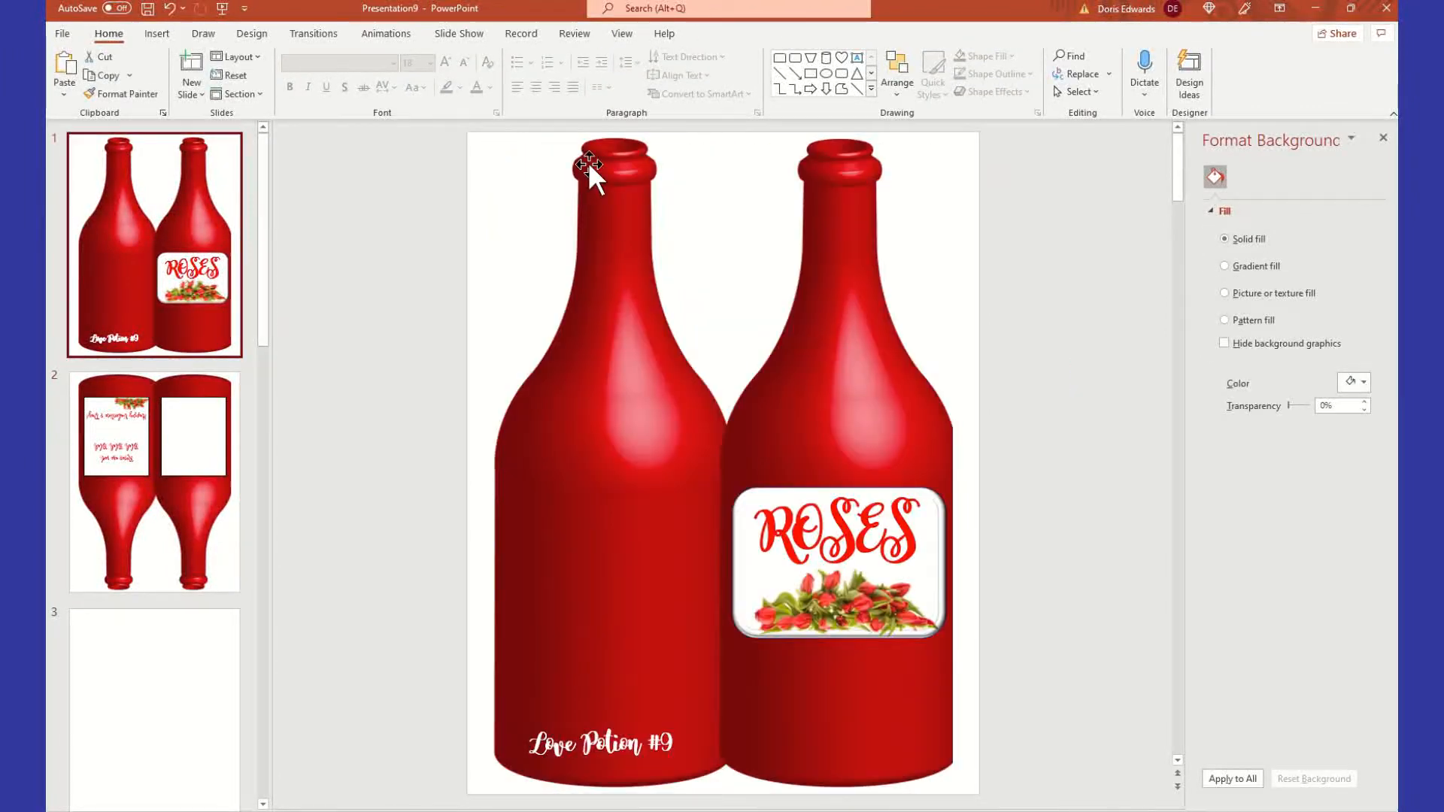
left_click_drag(428, 120, 1016, 805)
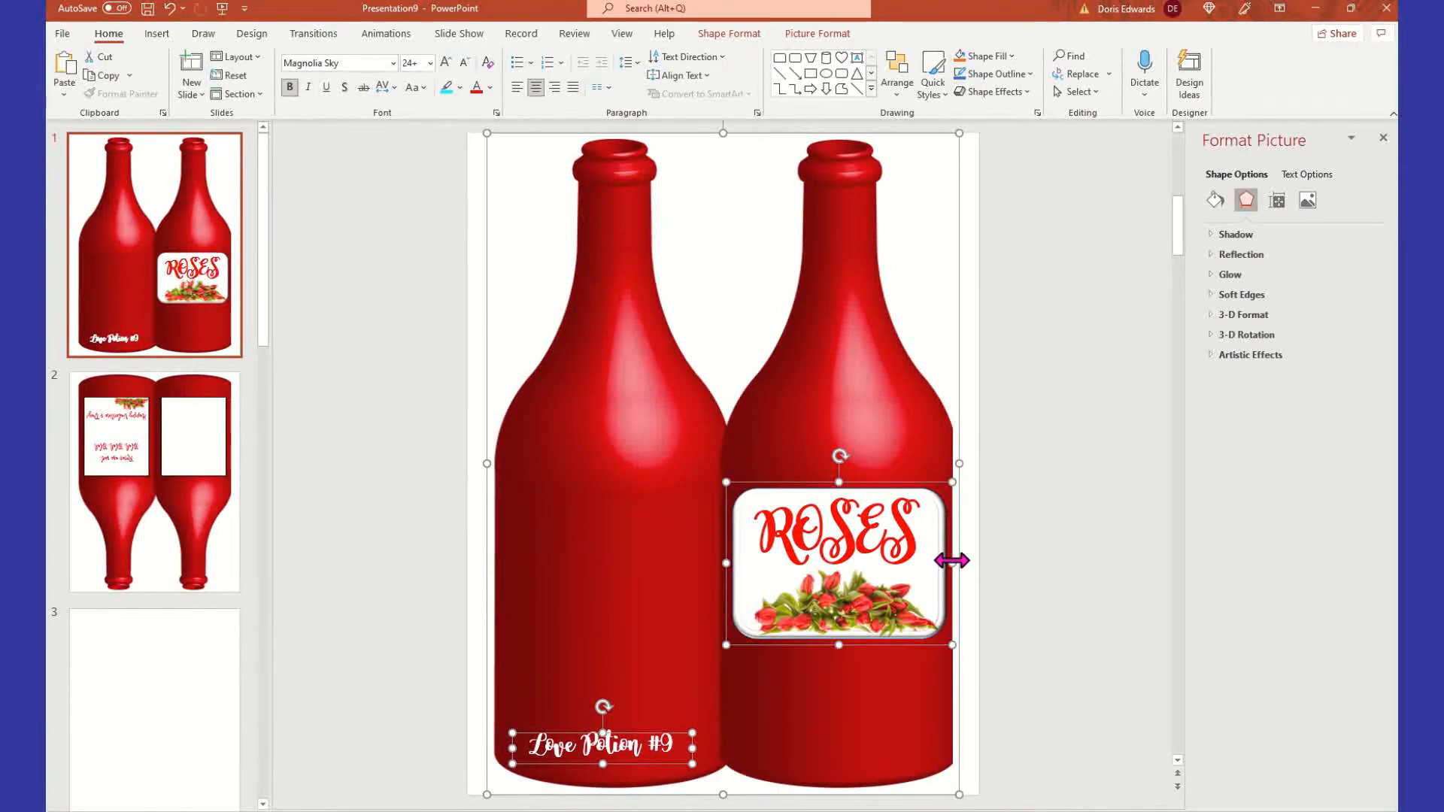
right_click(952, 561)
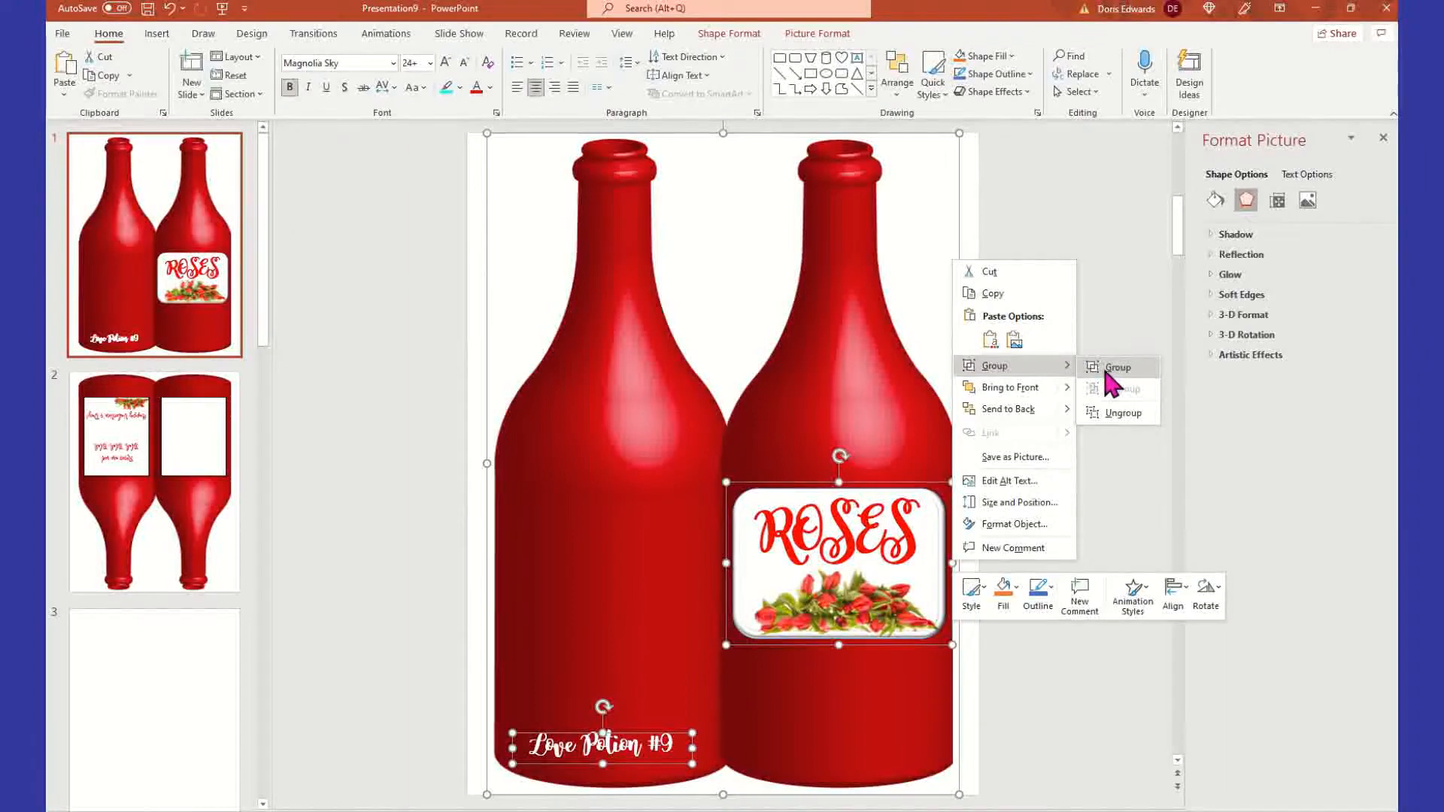
left_click(1080, 406)
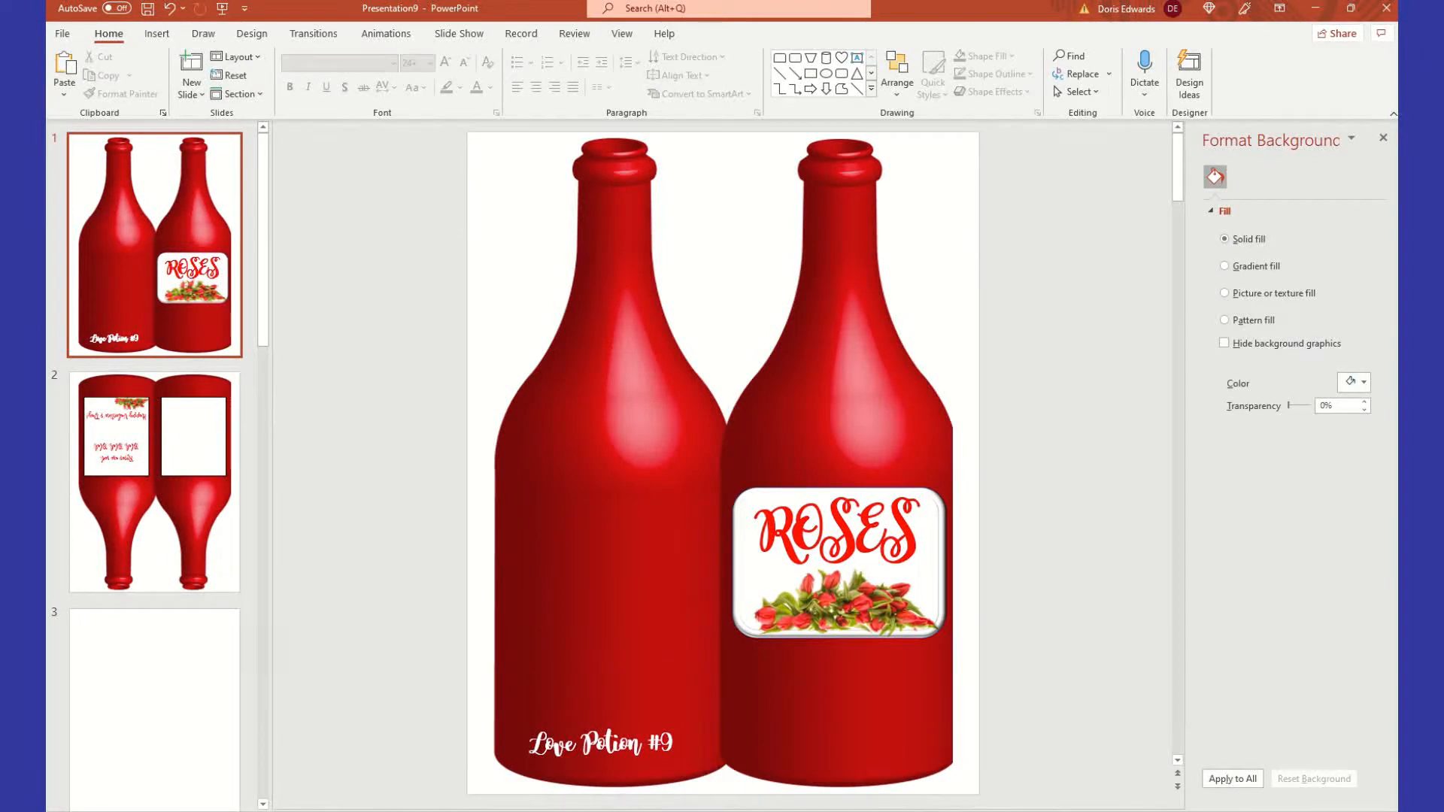
left_click(173, 544)
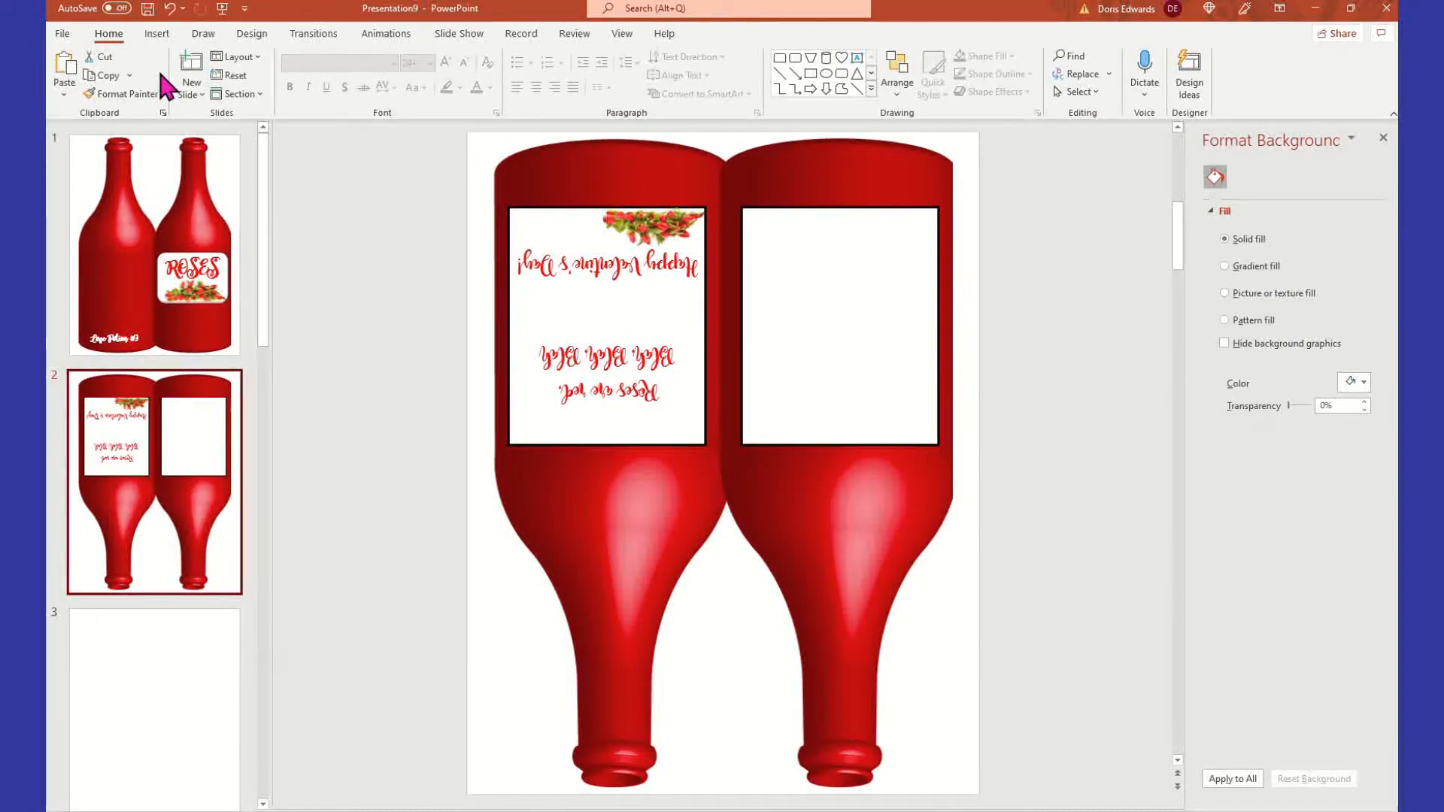
Draw a cylinder-shaped flowchart shape about 1.45" wide and 0.87" high over the left bottle's mouth on slide 1 as a cap
left_click(180, 192)
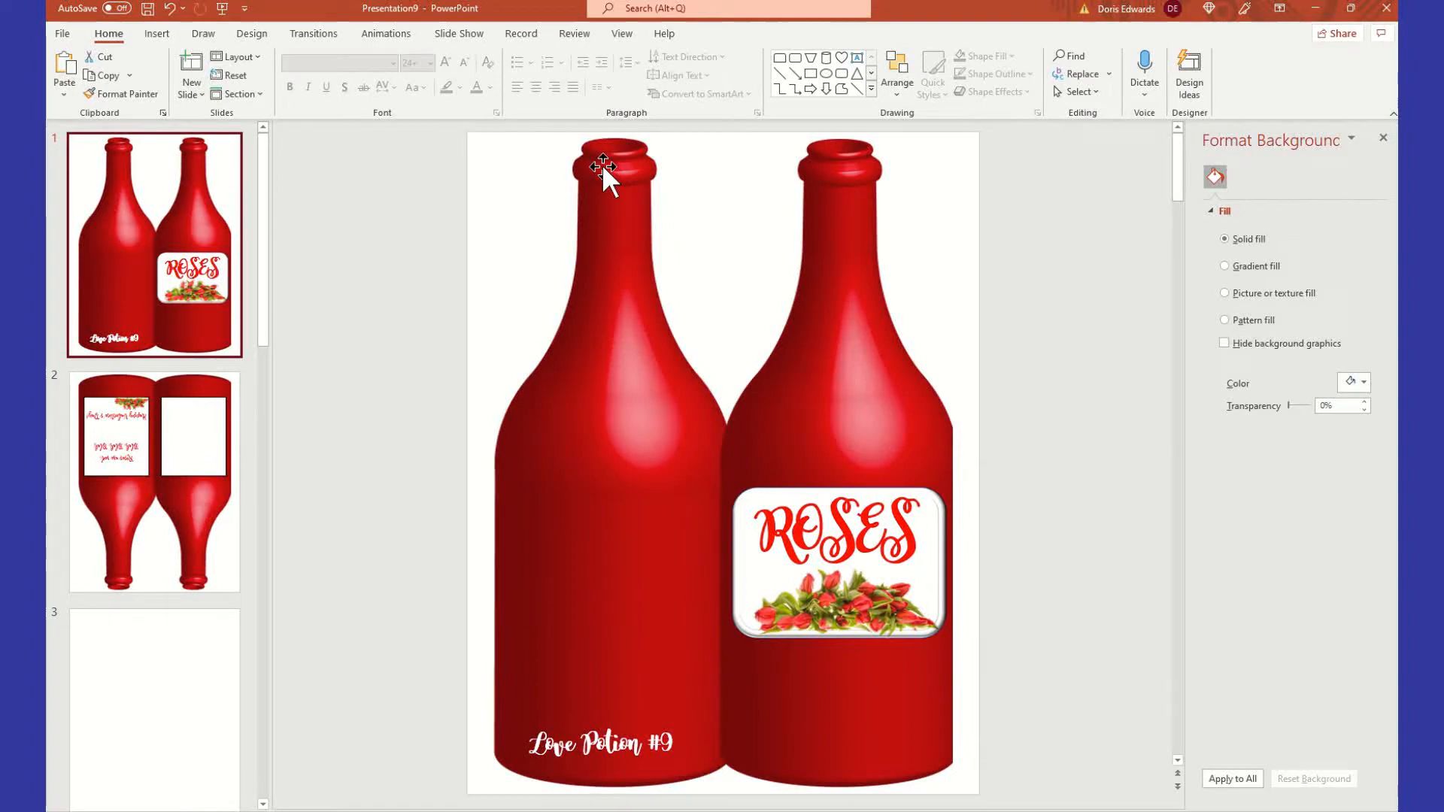
left_click(156, 34)
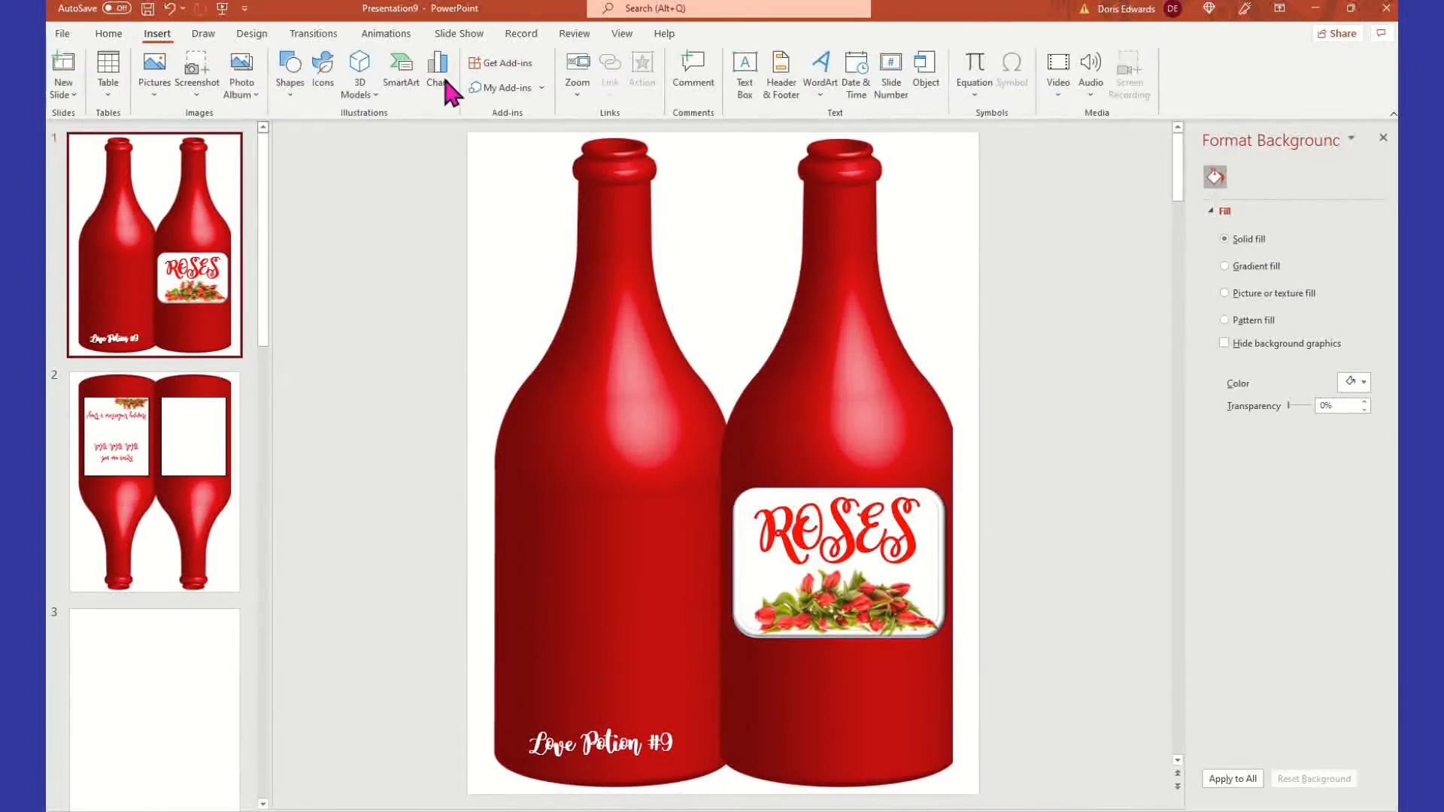
left_click(292, 75)
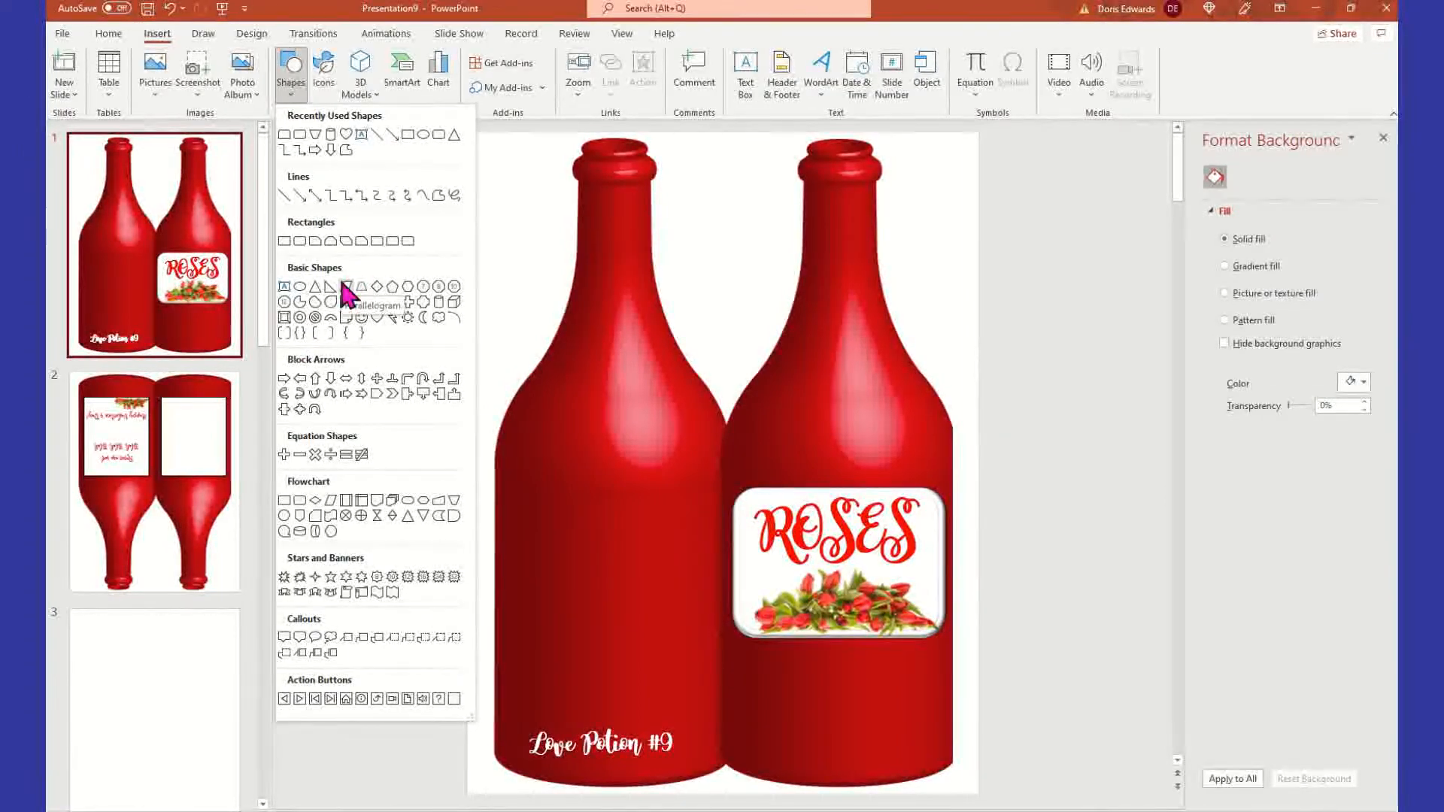
left_click(301, 533)
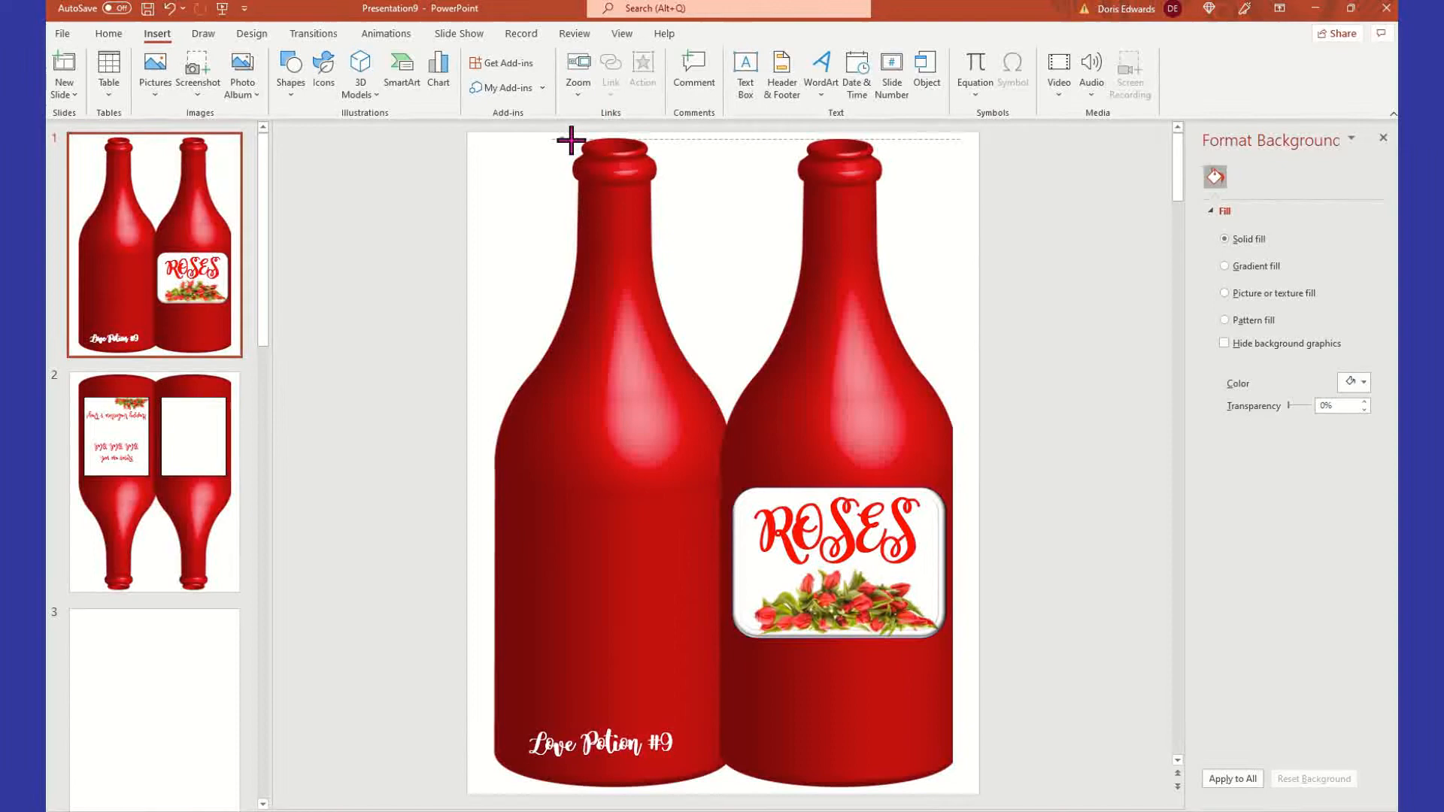
mouse_move(604, 158)
left_mouse_down()
mouse_move(663, 186)
mouse_move(624, 162)
mouse_move(568, 163)
mouse_move(659, 167)
left_mouse_up()
left_click(425, 228)
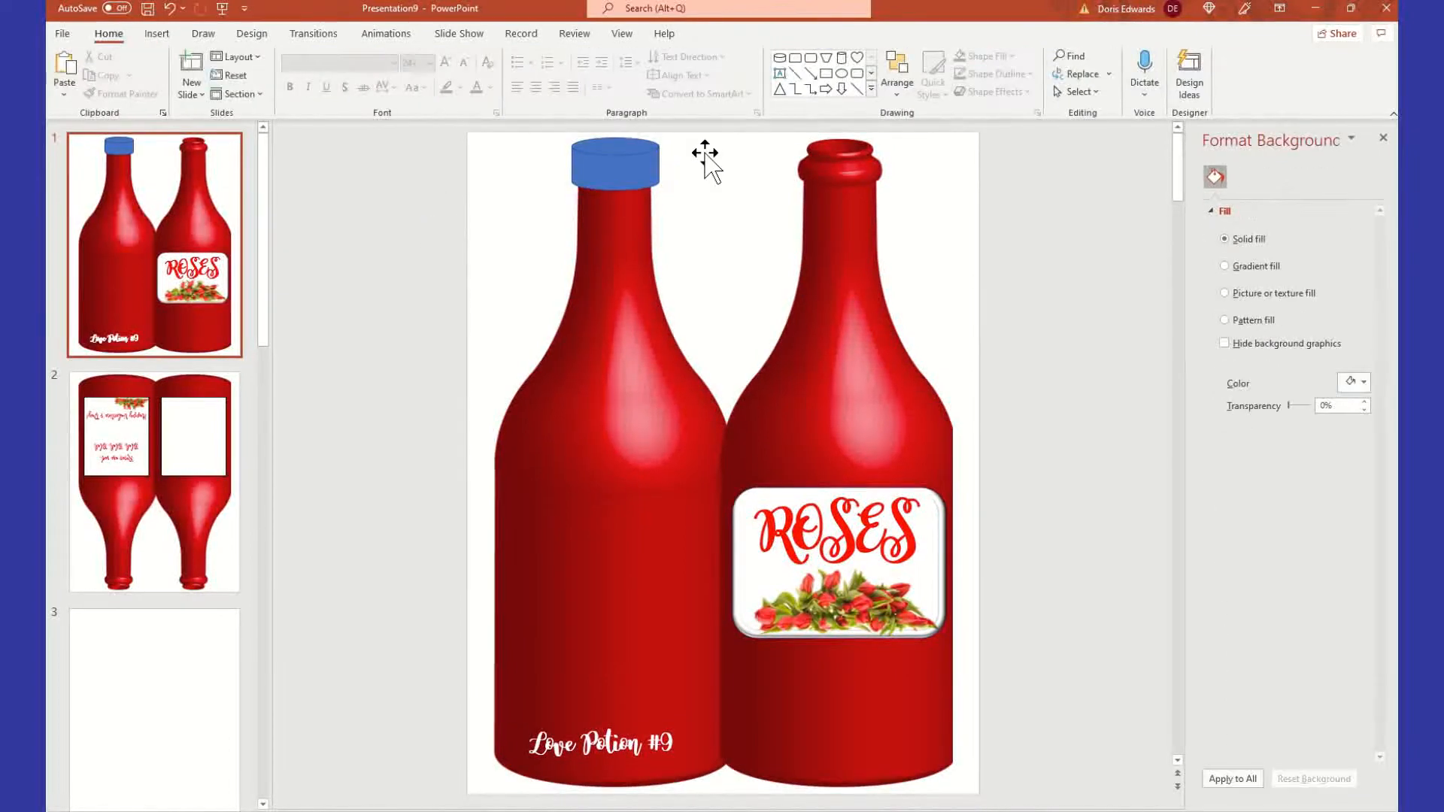
Fill the left bottle's cap on slide 1 with solid black, remove its outline and deselect it
left_click(617, 159)
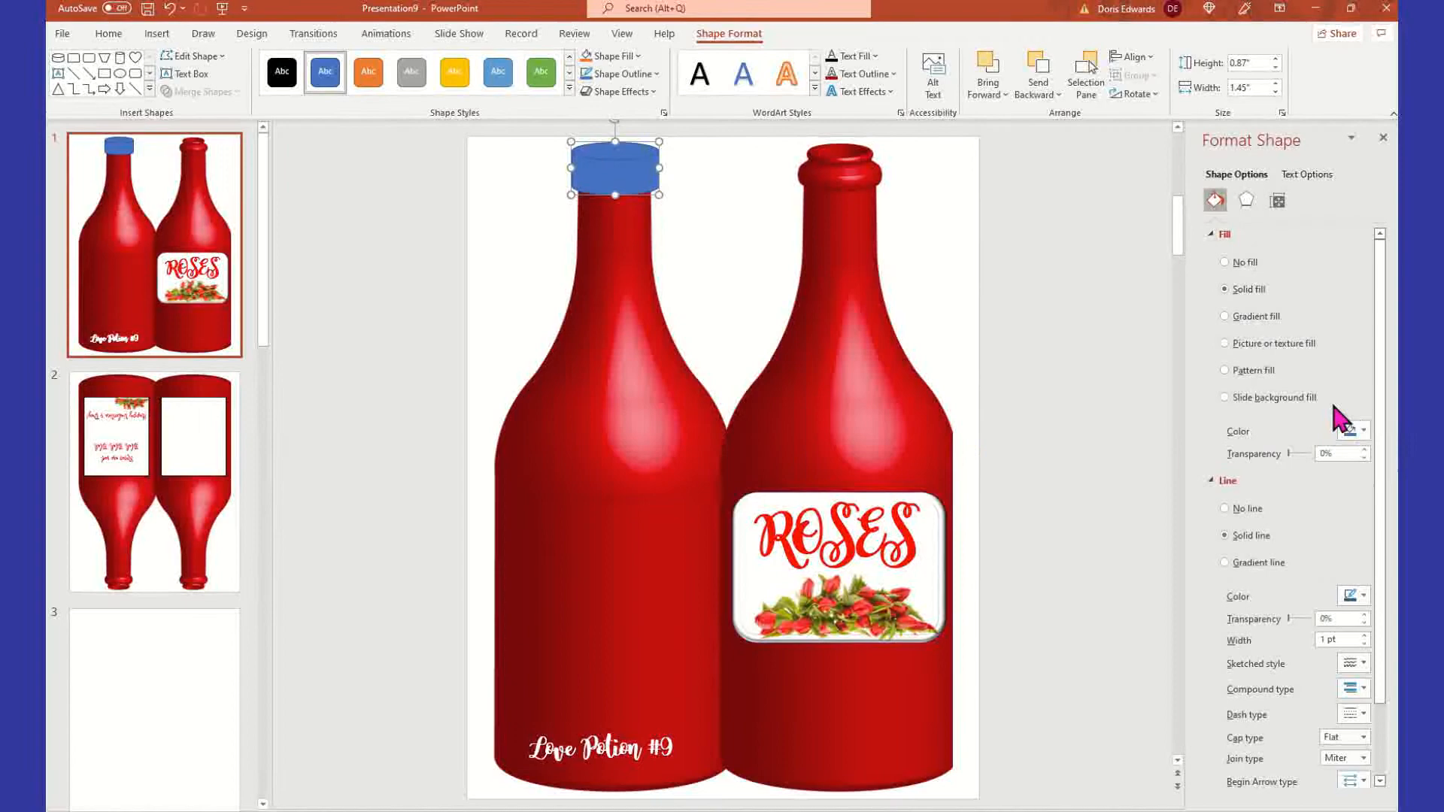
left_click(1364, 430)
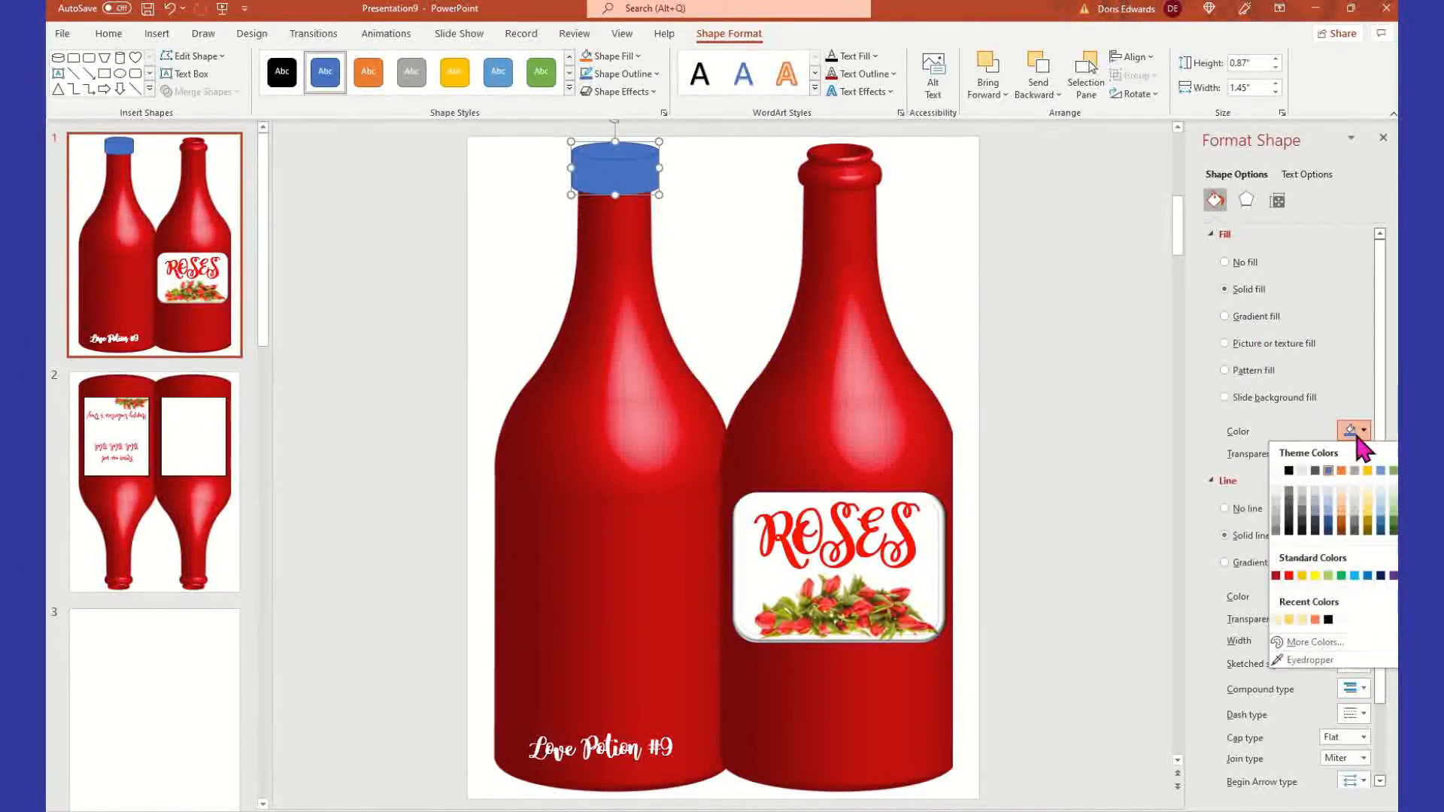
left_click(1289, 471)
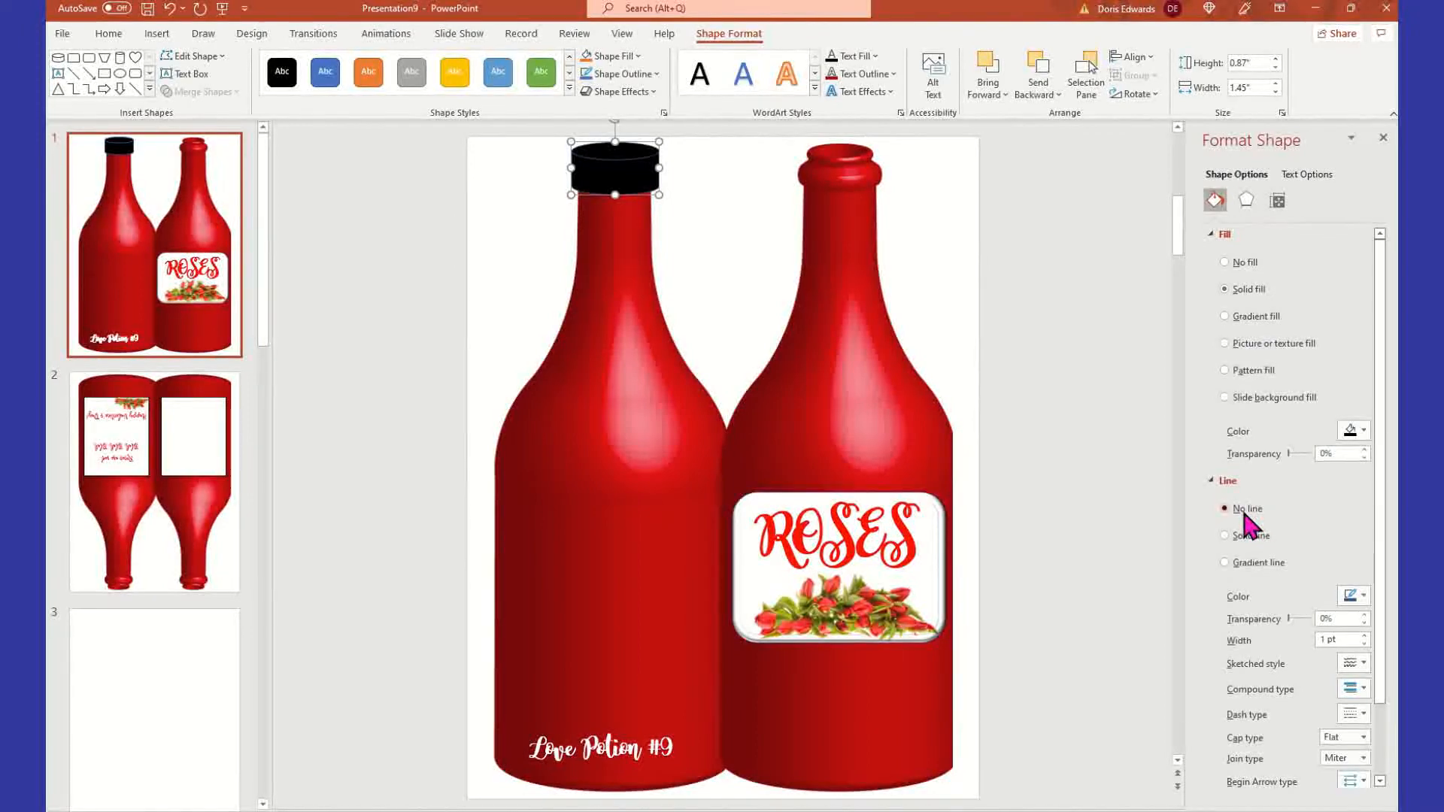
left_click(358, 287)
Copy the black cap and place the duplicate over the right bottle's mouth on slide 1, level with the first
left_click(611, 169)
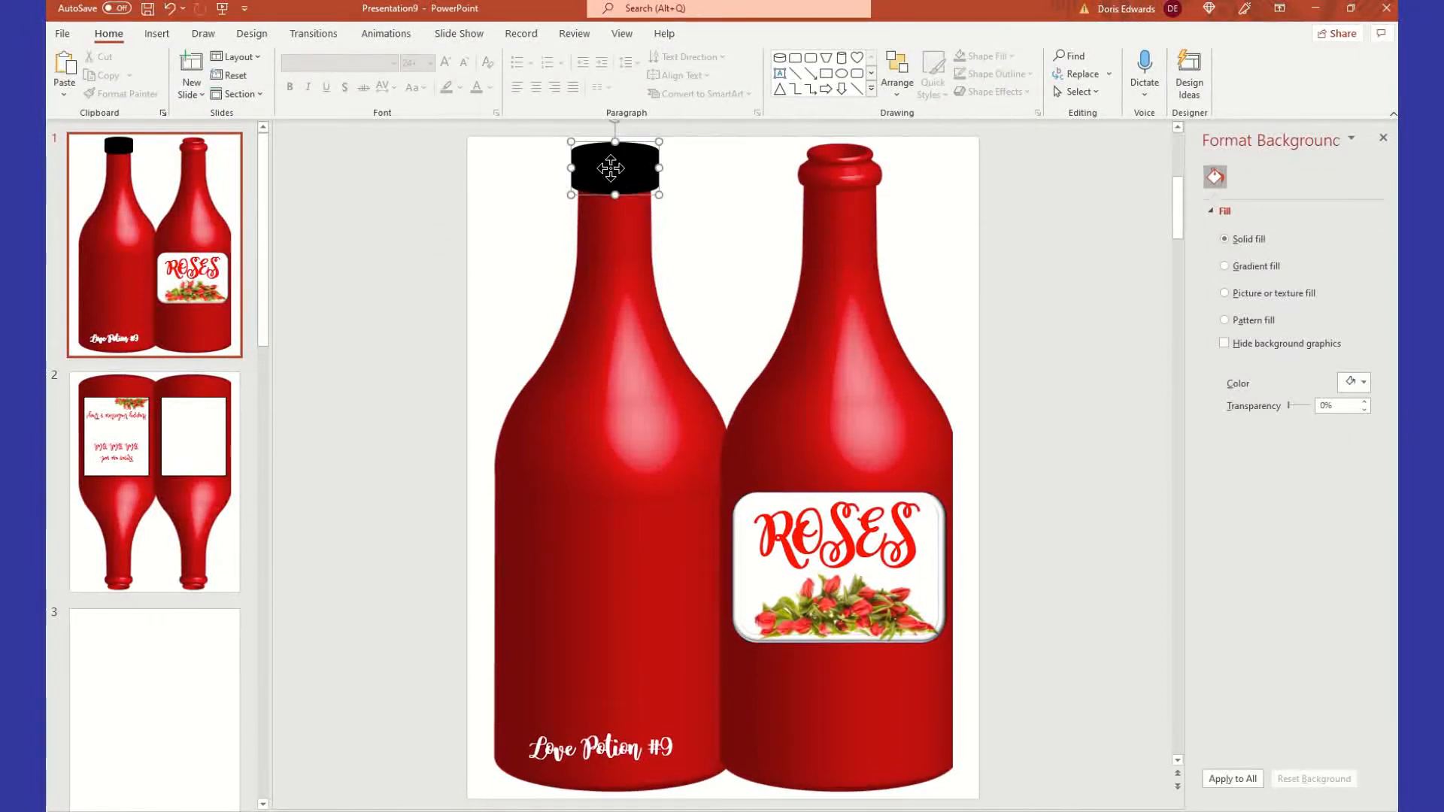
right_click(611, 169)
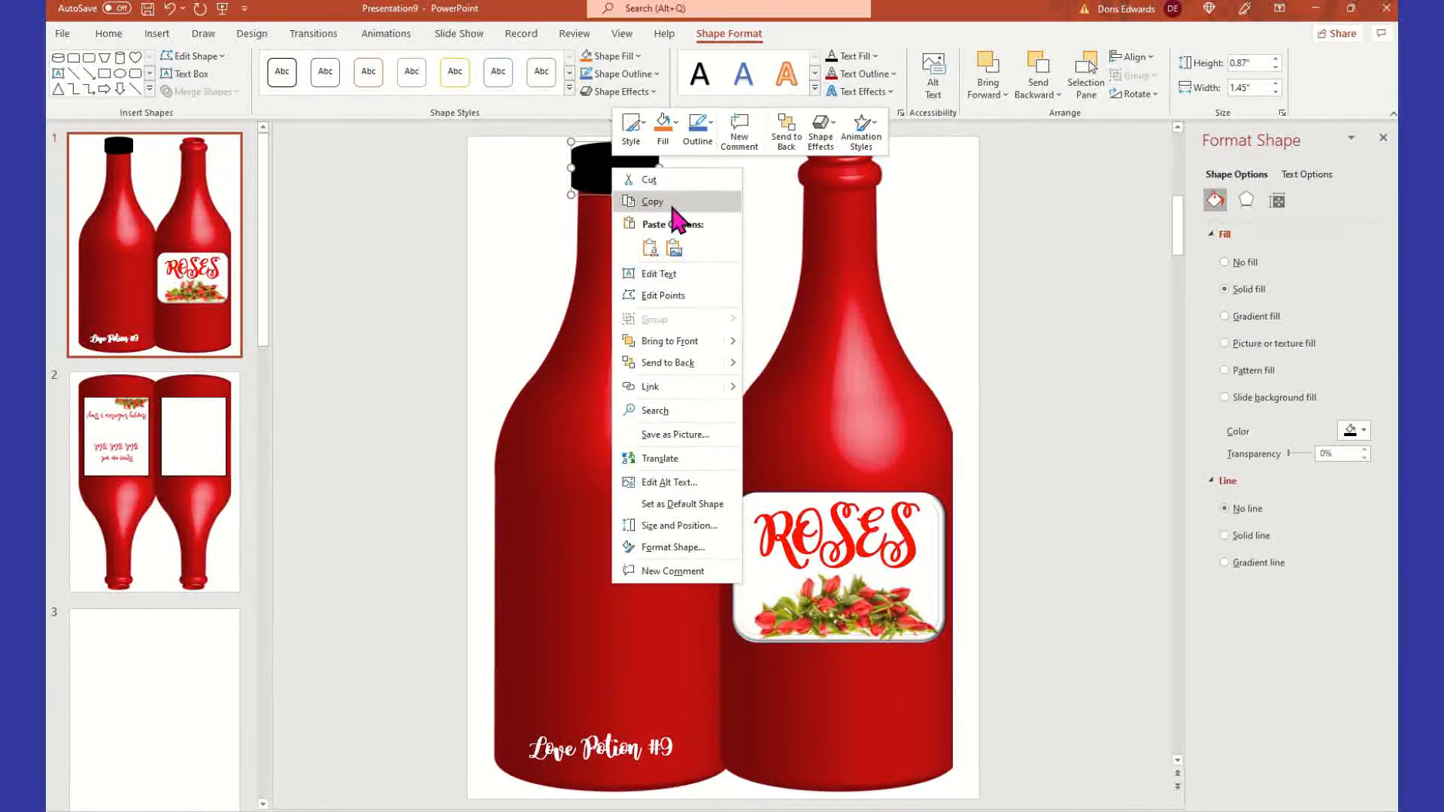
left_click(672, 204)
right_click(350, 230)
left_click(385, 272)
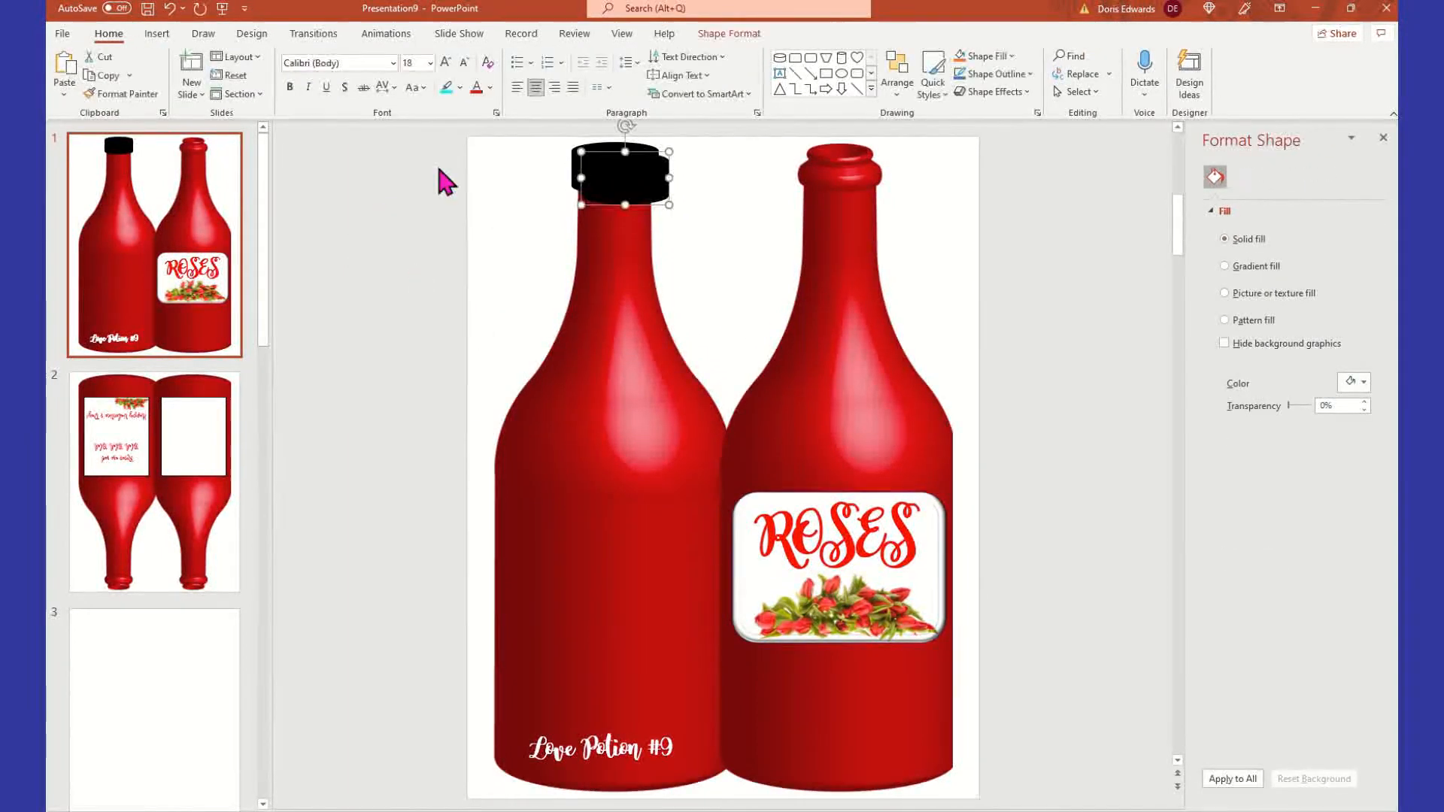
left_click_drag(624, 180, 838, 166)
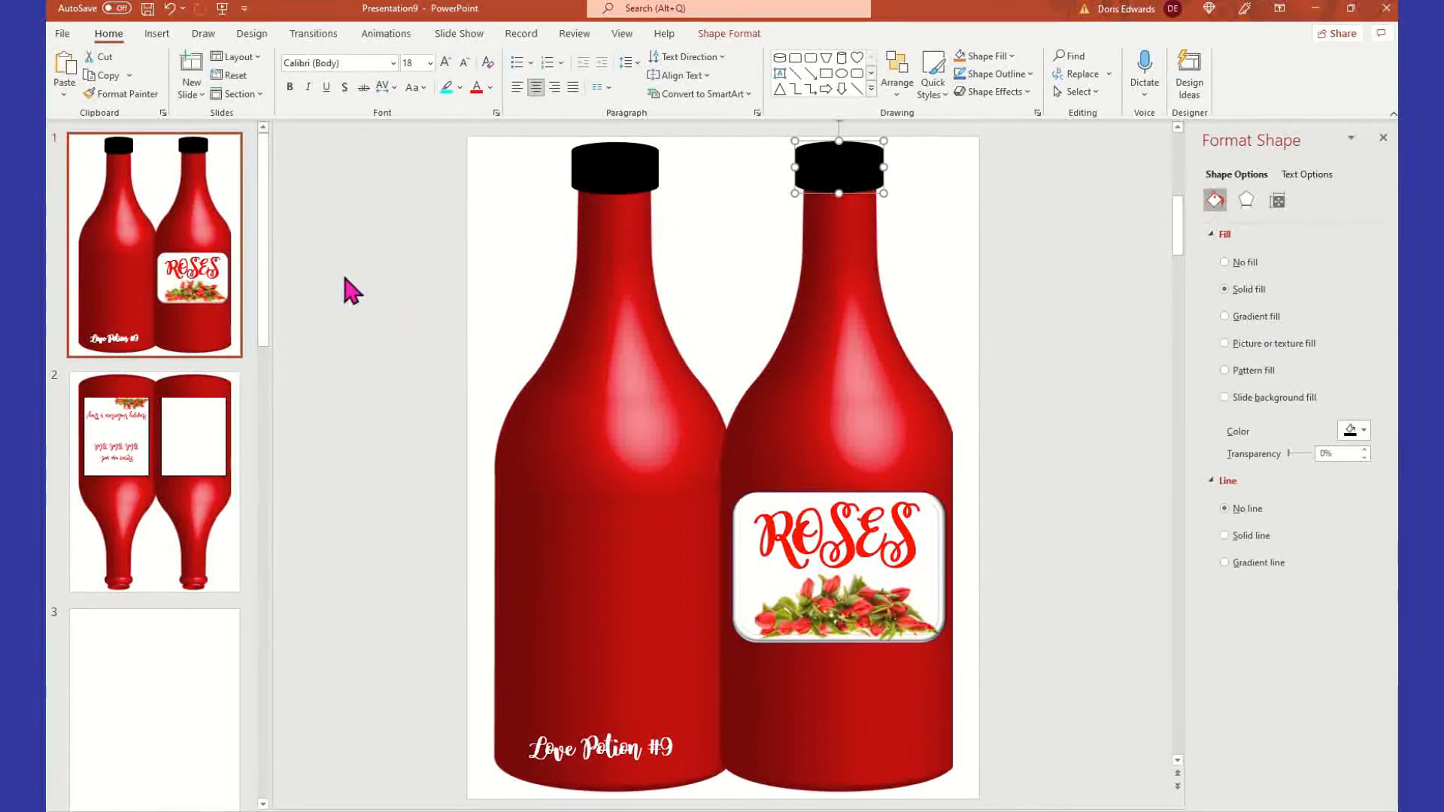
Paste the black cap onto slide 2 and move it down beside the left bottle's neck
left_click(154, 482)
right_click(387, 381)
left_click(430, 422)
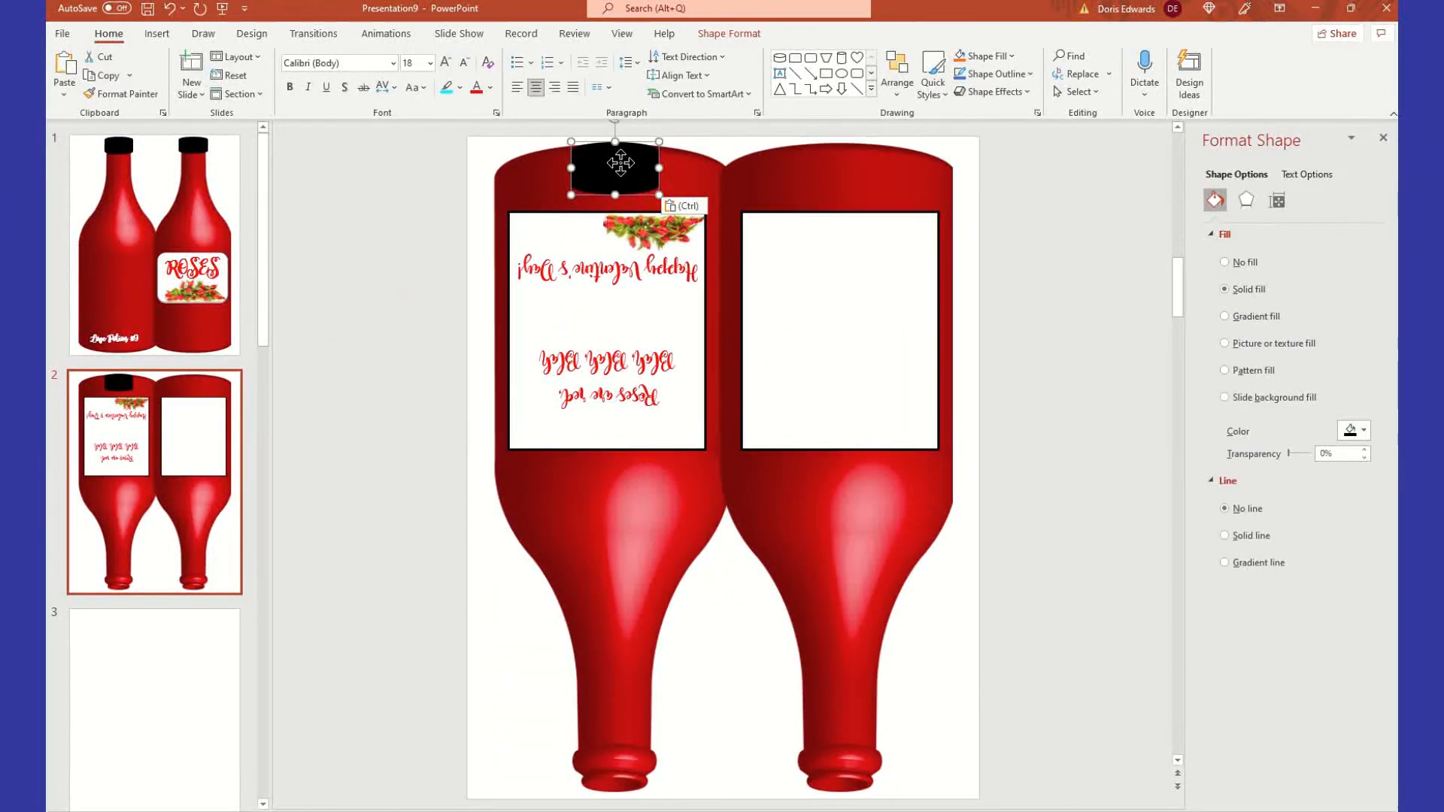
left_click_drag(612, 155, 676, 647)
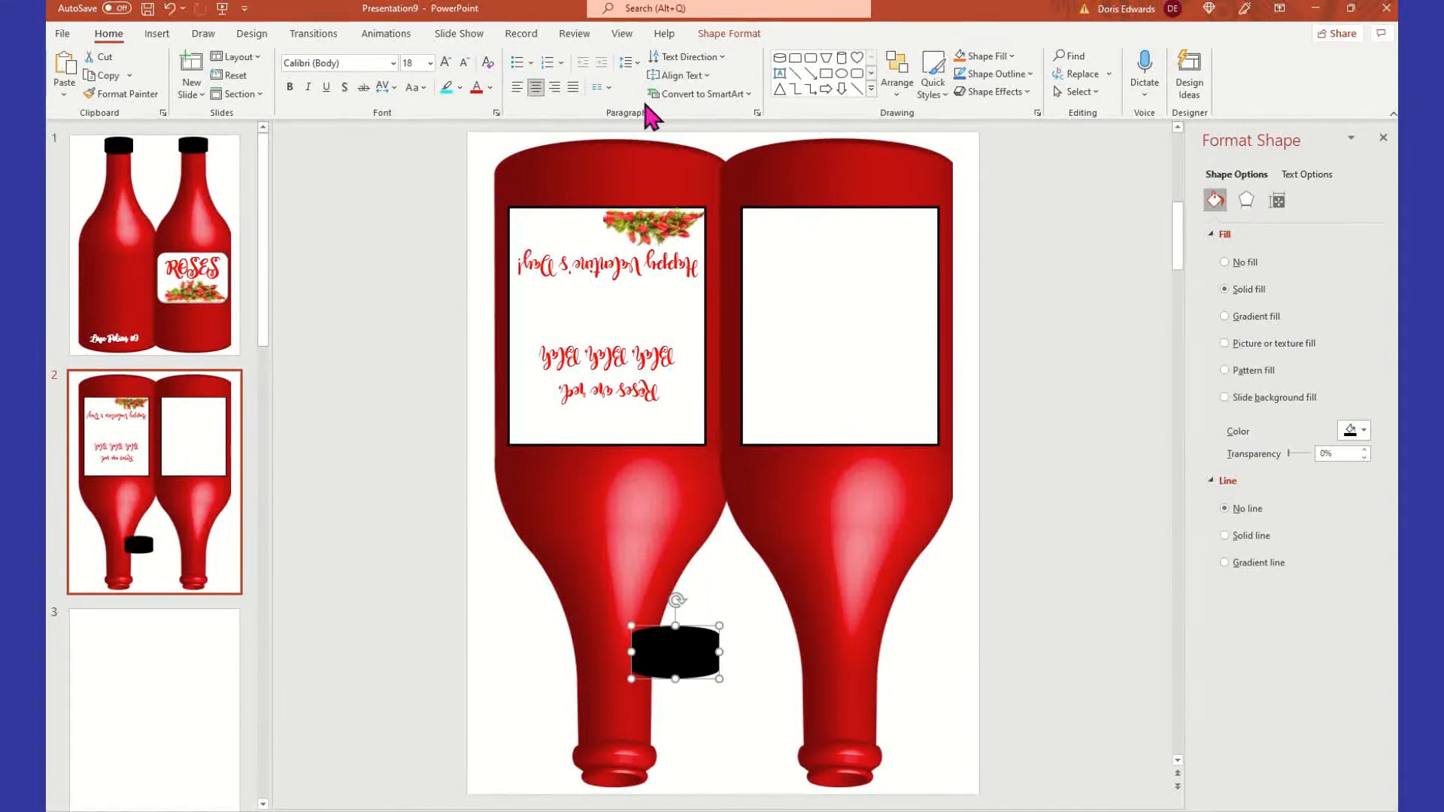
Flip the pasted cap vertically, fit it over the left bottle's upside-down mouth on slide 2, and deselect it
left_click(727, 35)
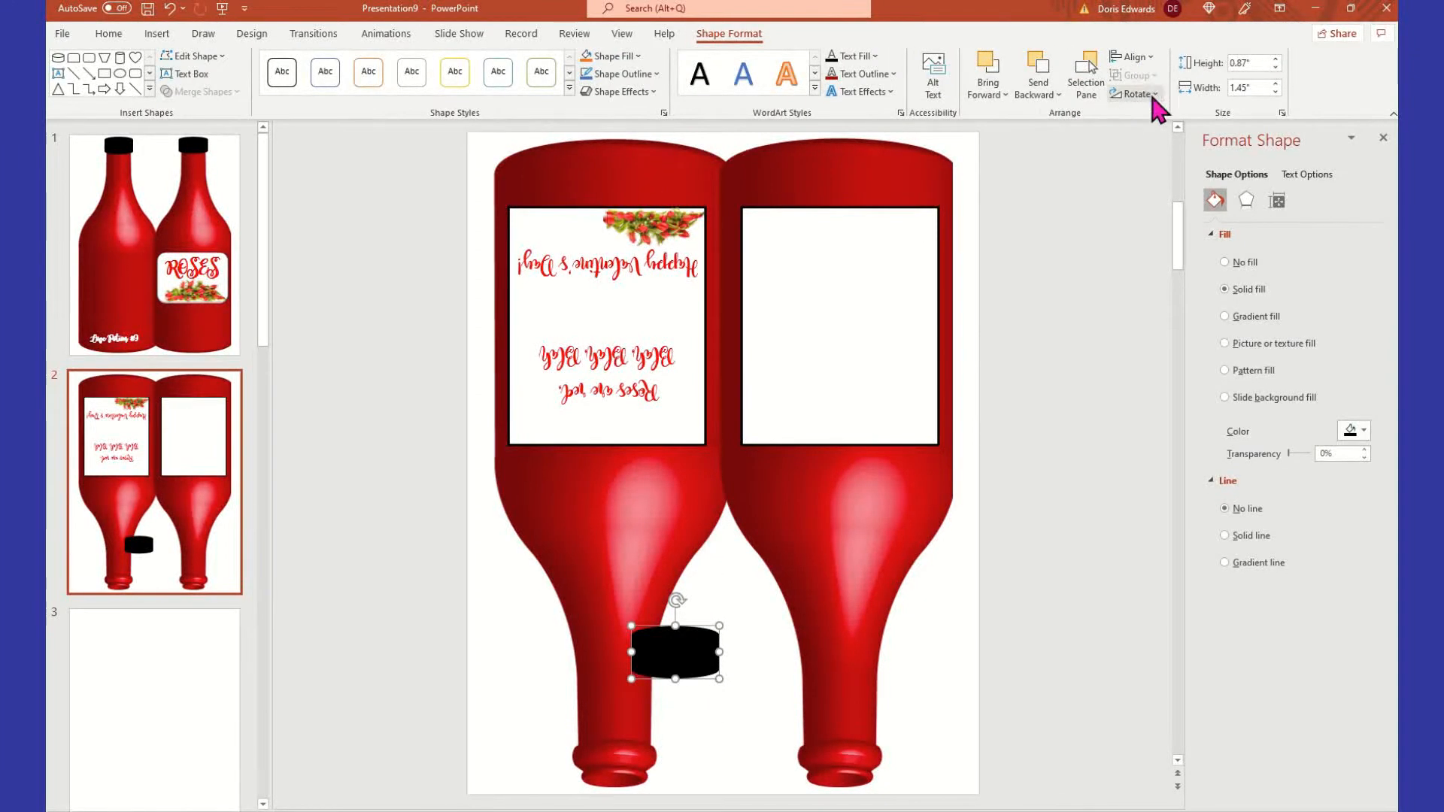
left_click(1136, 94)
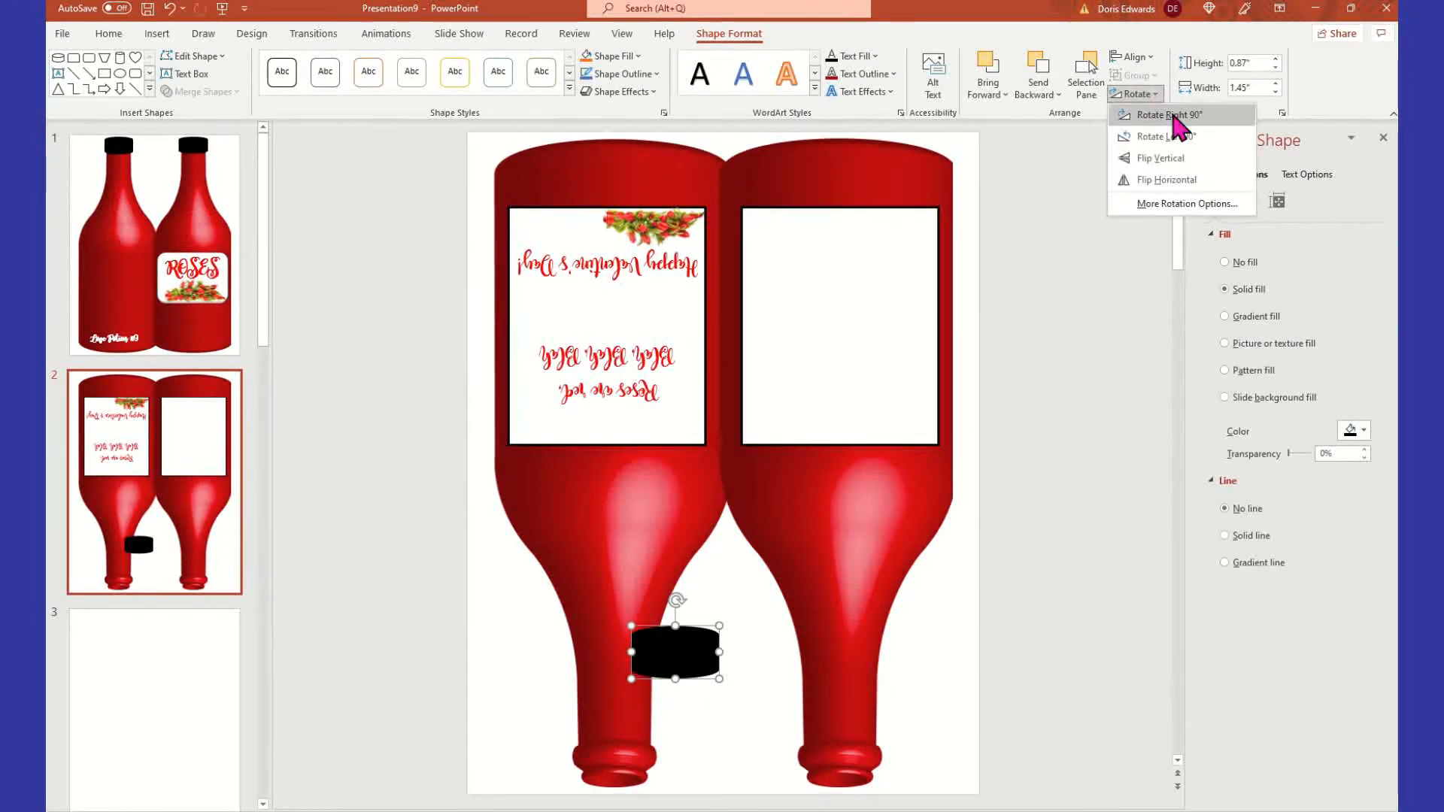
left_click(1186, 182)
left_click_drag(677, 680, 632, 761)
key("ctrl+z")
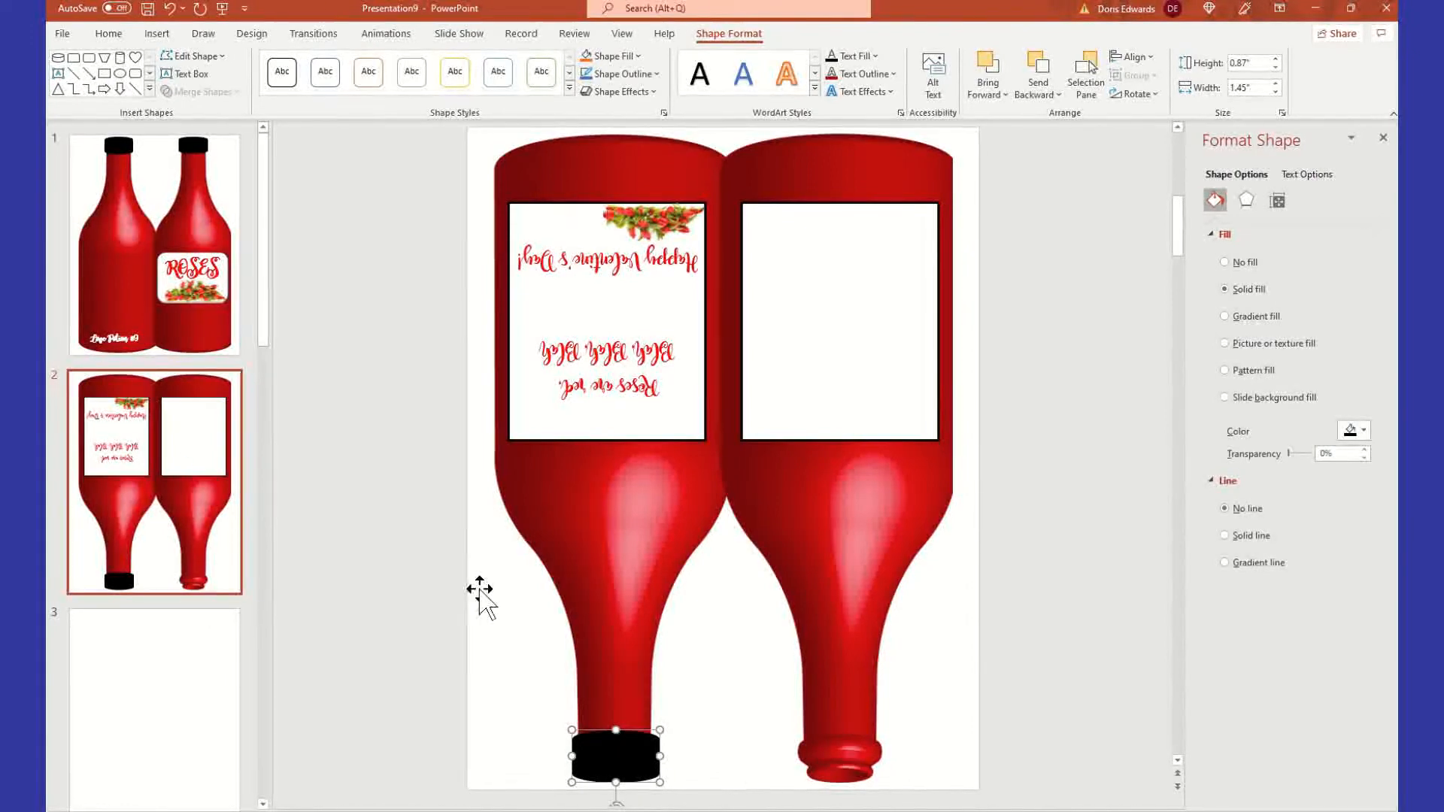
left_click(332, 622)
Duplicate the flipped cap on slide 2, align the copy over the right bottle's mouth, and deselect it
left_click(650, 777)
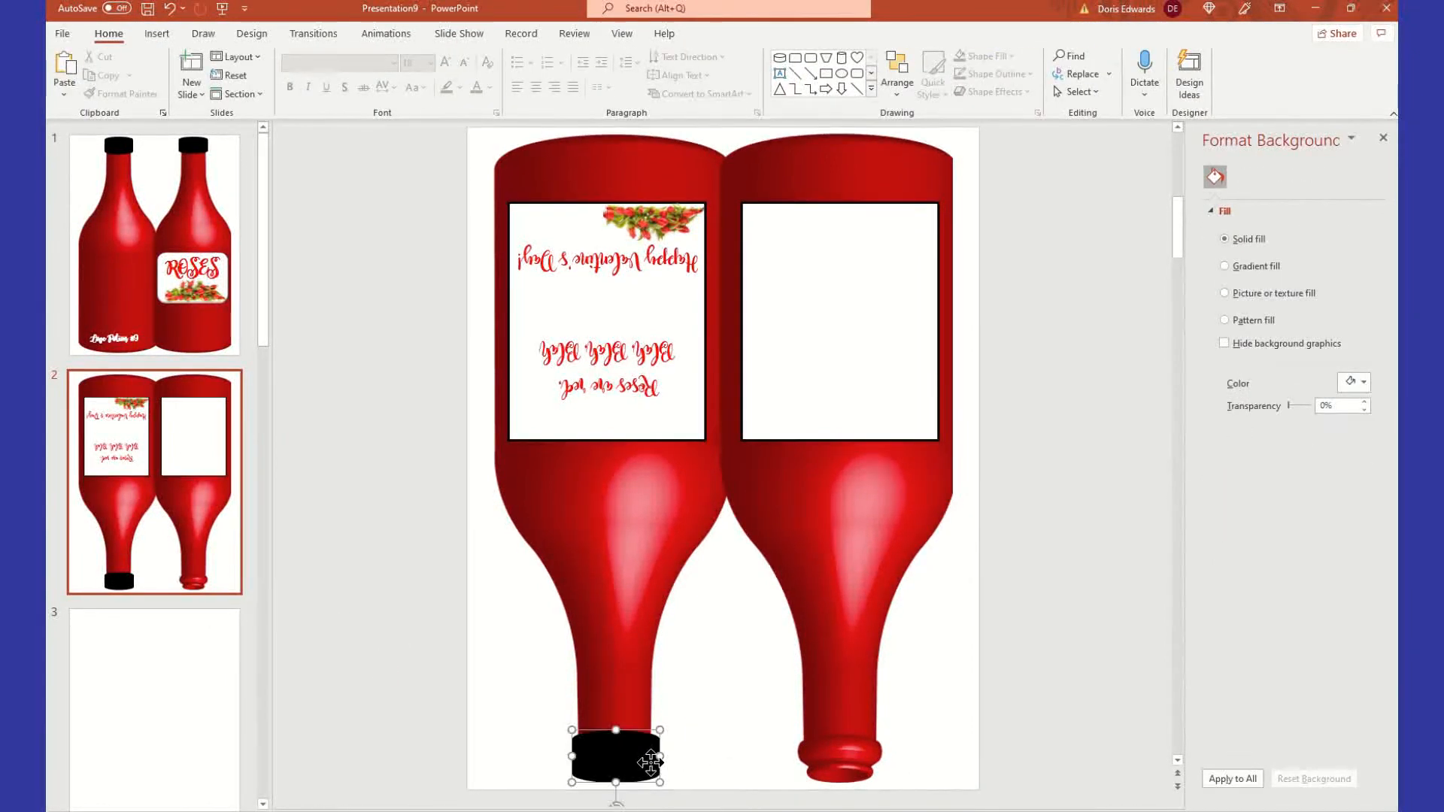
right_click(652, 771)
left_click(693, 379)
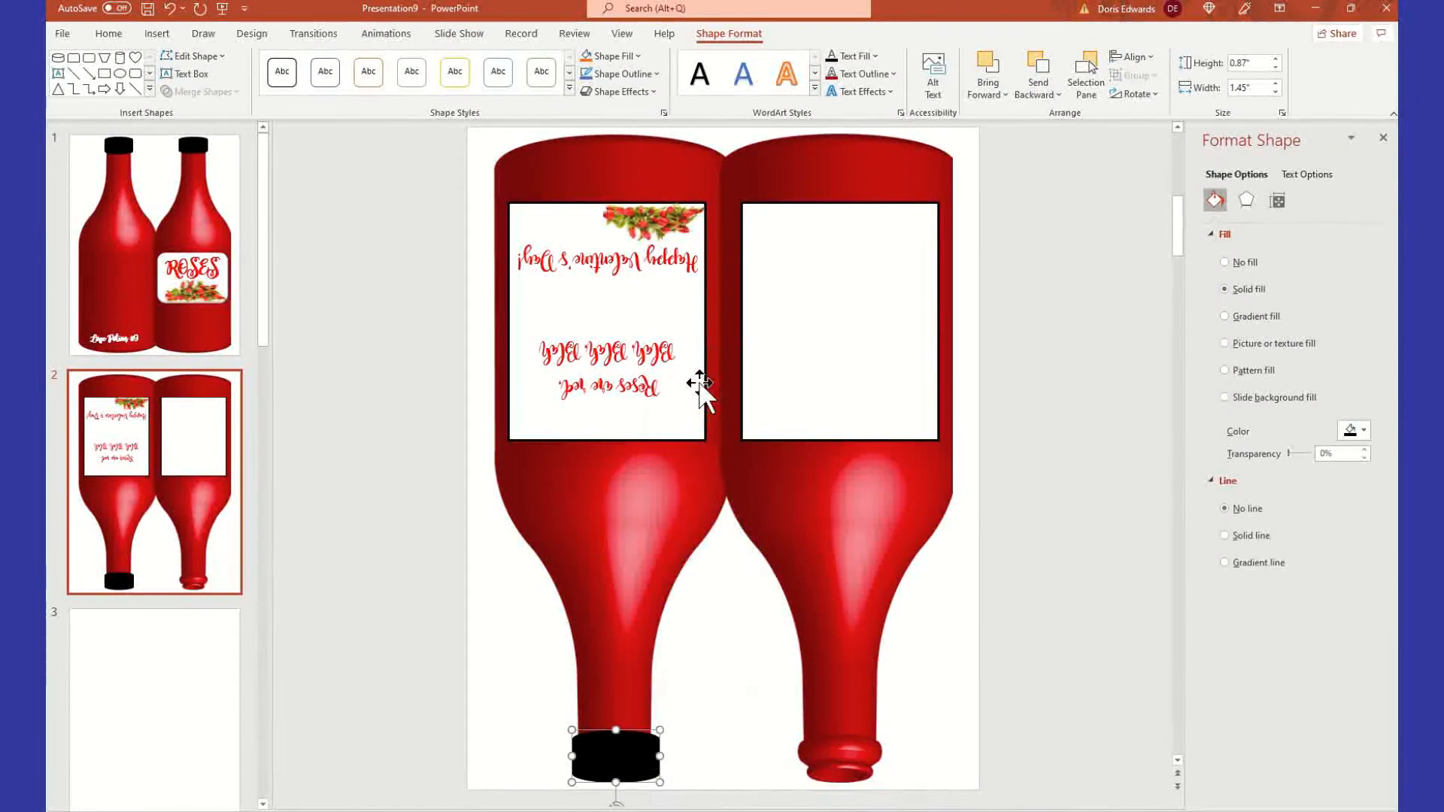
left_click(353, 450)
right_click(352, 448)
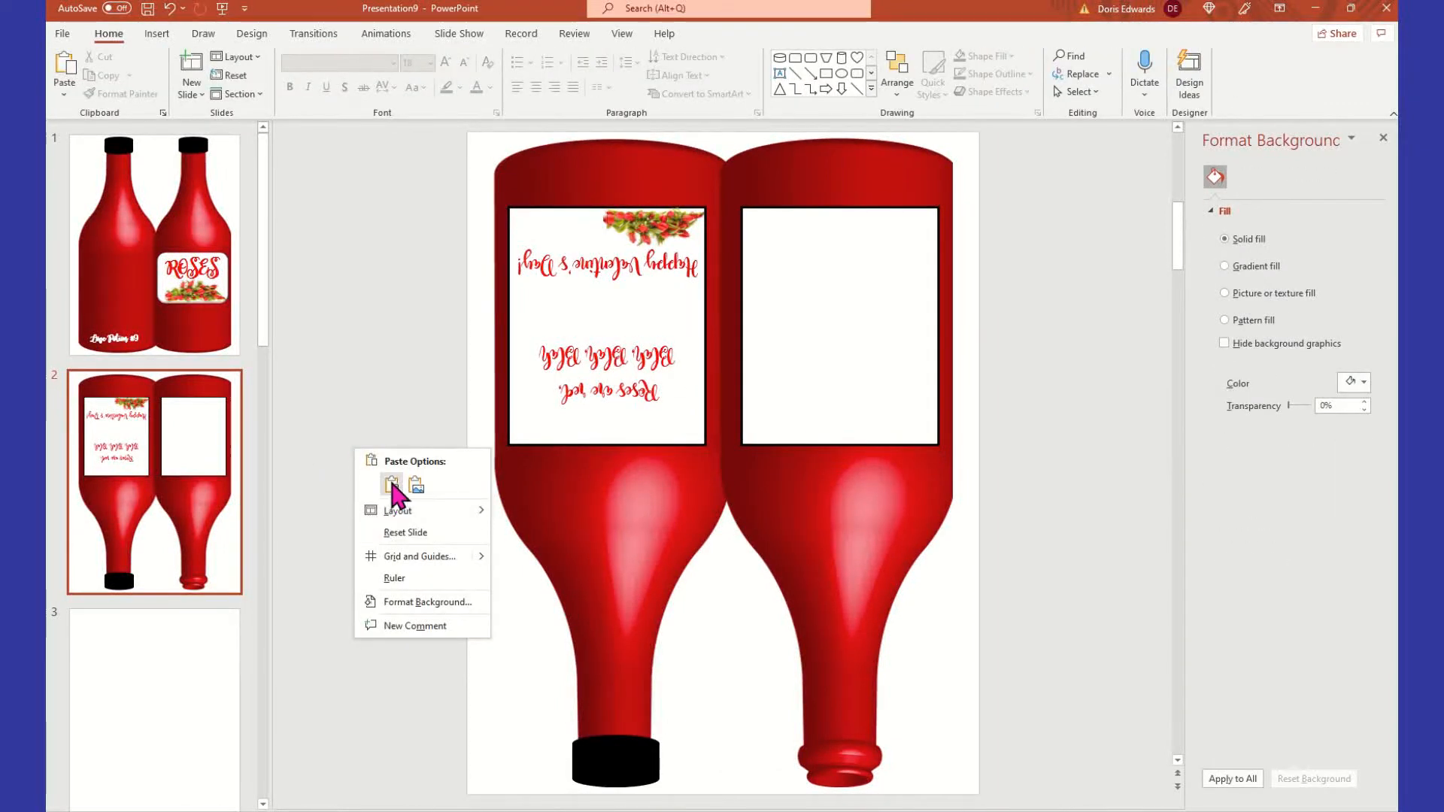
left_click(392, 485)
left_click_drag(634, 748, 858, 756)
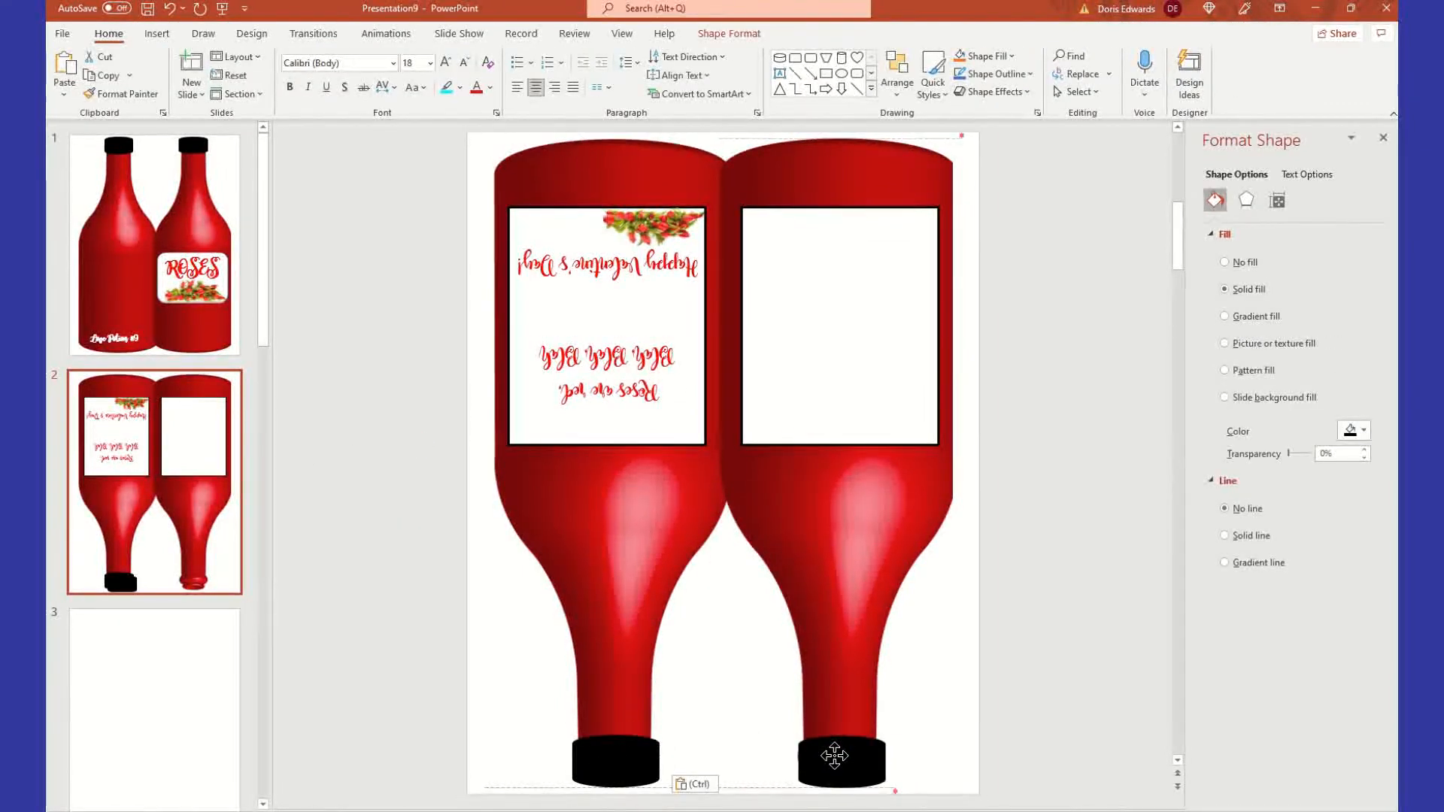
left_click(986, 718)
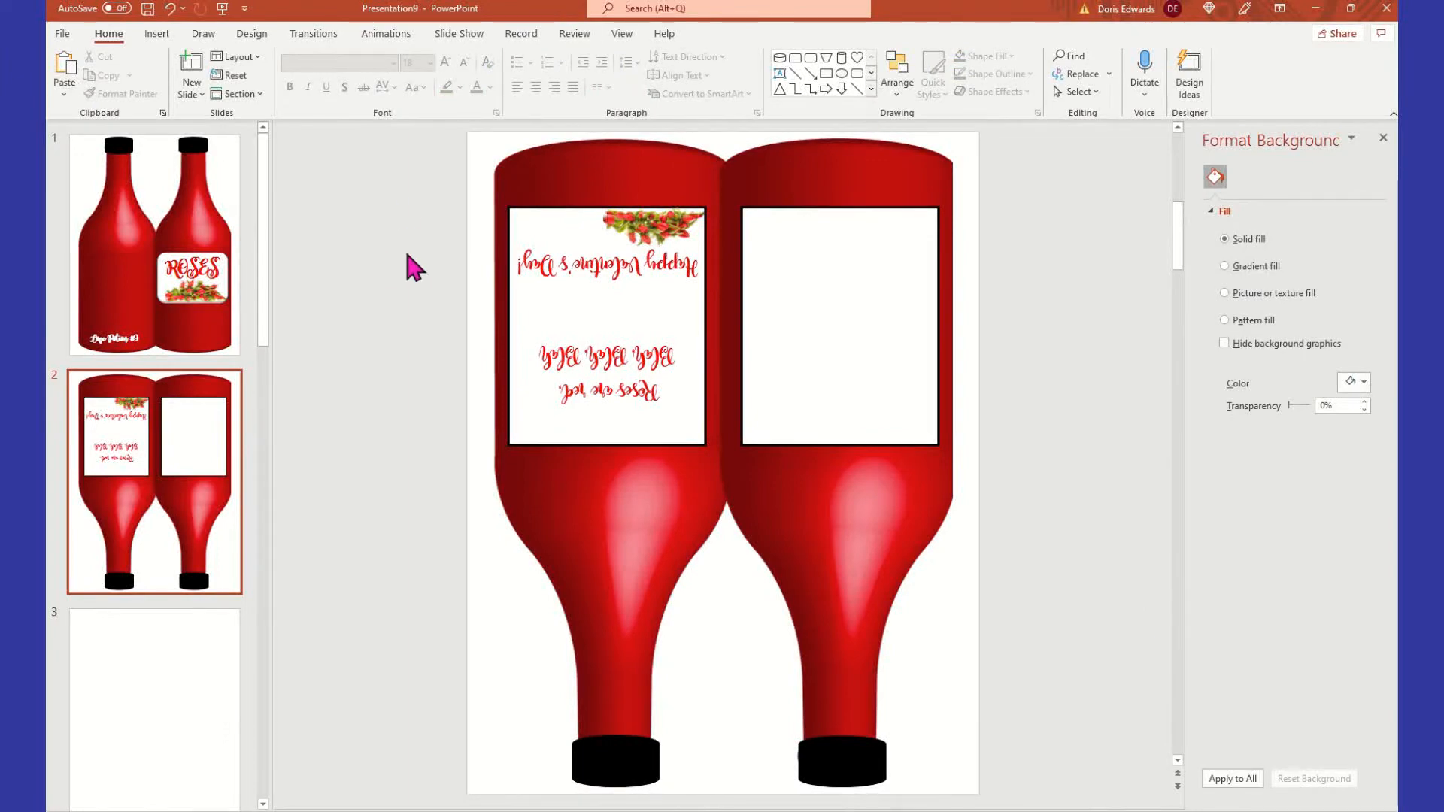
Group the two caps with the bottle artwork on slide 2 into one object
left_click_drag(471, 124, 1076, 799)
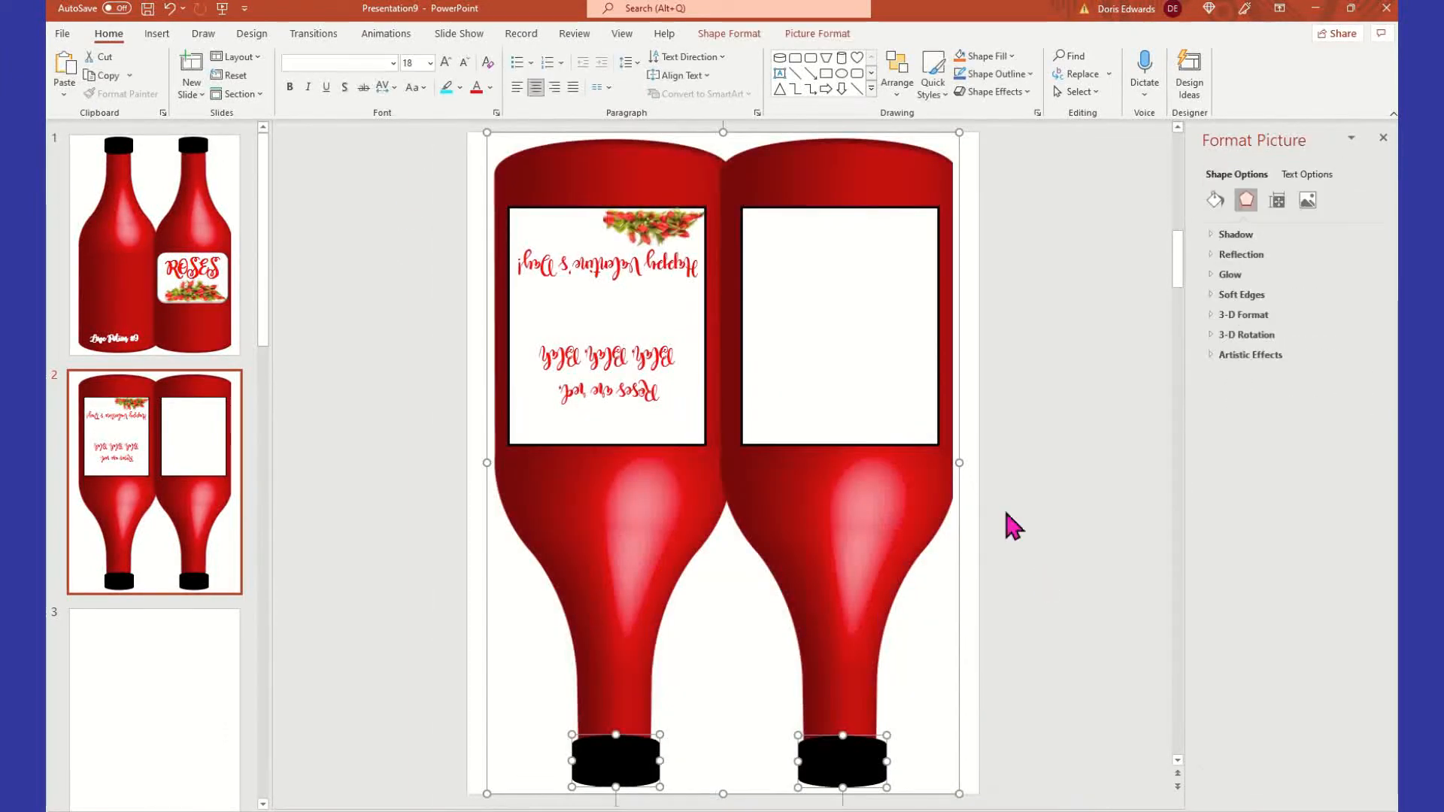
right_click(892, 757)
mouse_move(969, 568)
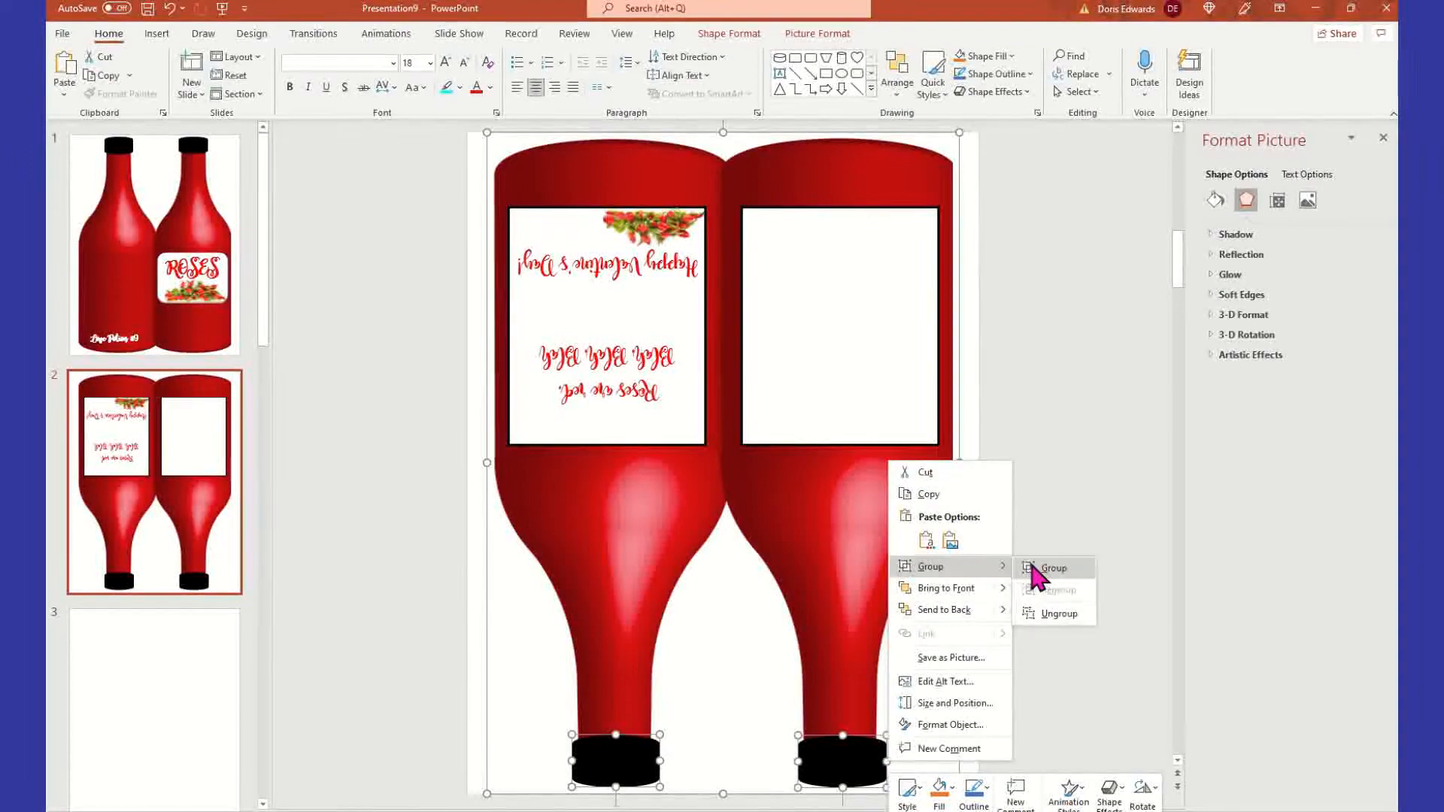
left_click(1038, 572)
Group the two caps with the bottle artwork on slide 1 into one object, and deselect it
left_click(154, 248)
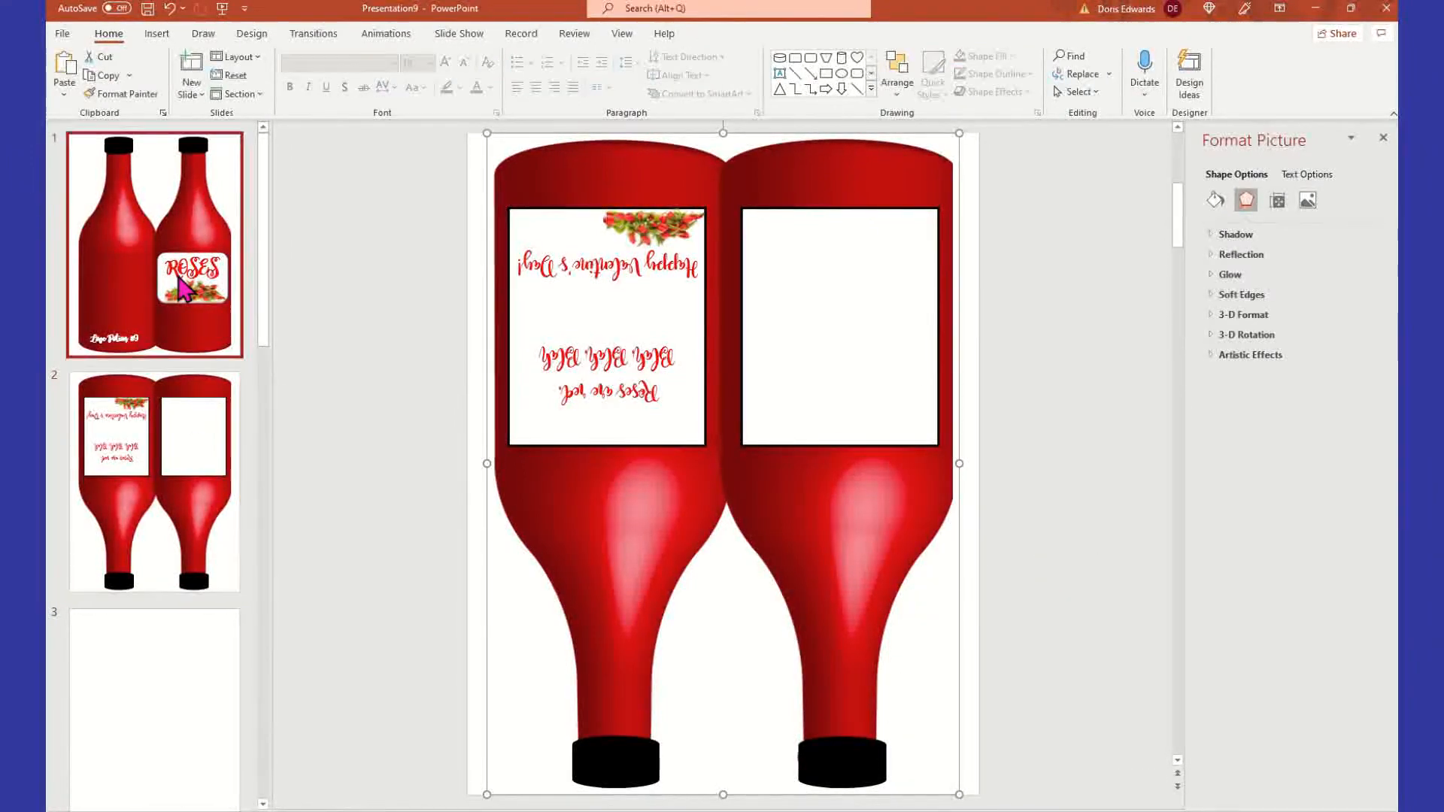
left_click_drag(436, 126, 1100, 798)
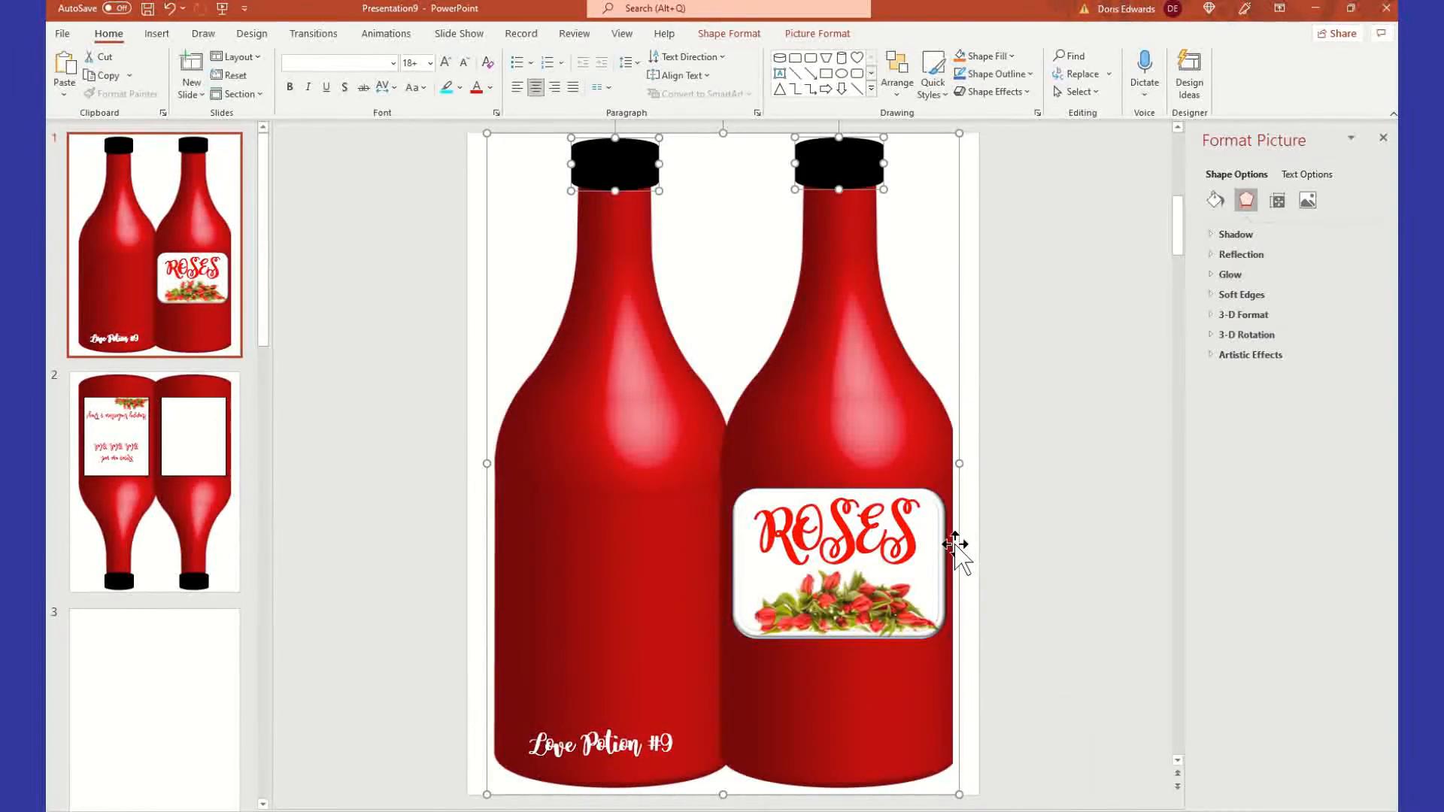
right_click(884, 188)
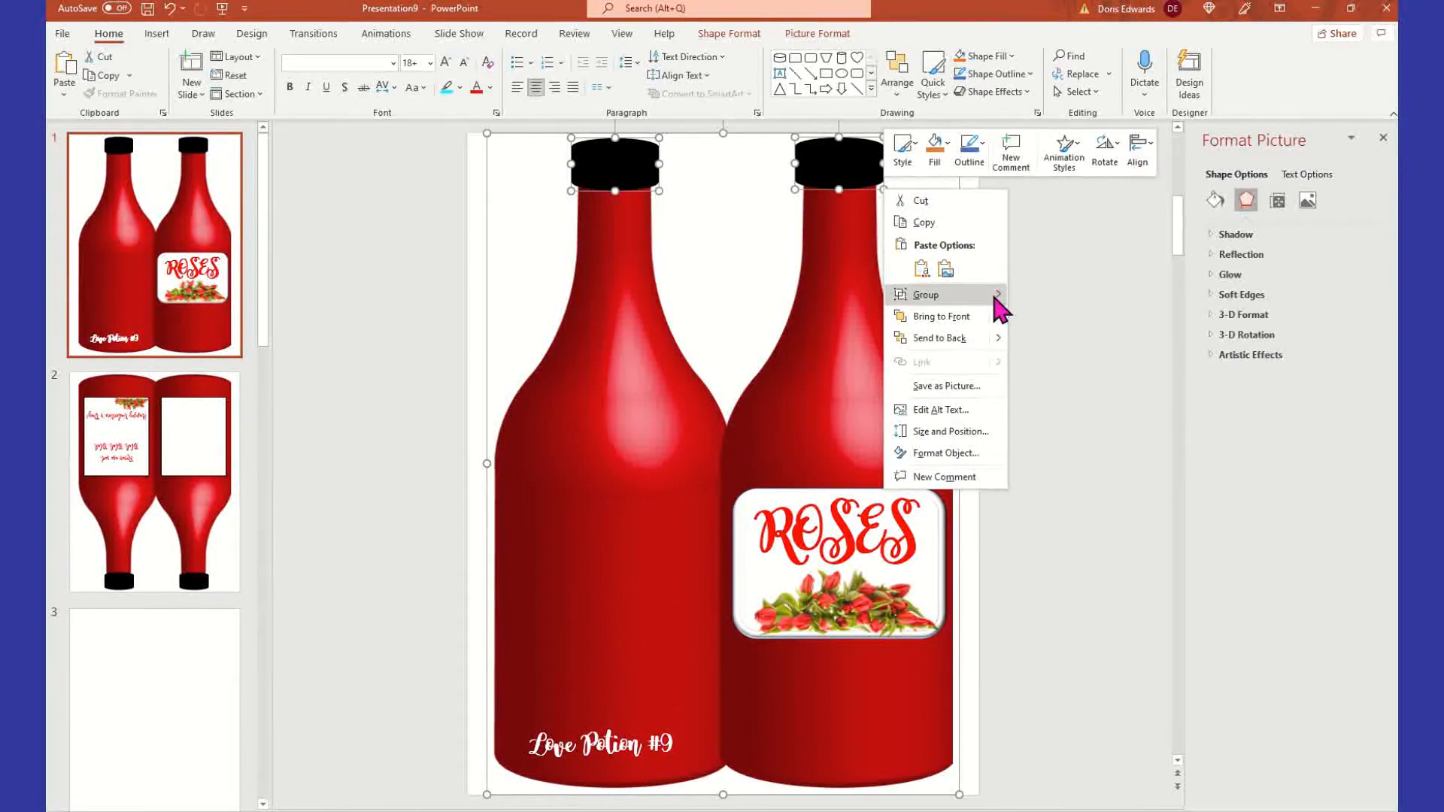
left_click(1017, 297)
left_click(1043, 324)
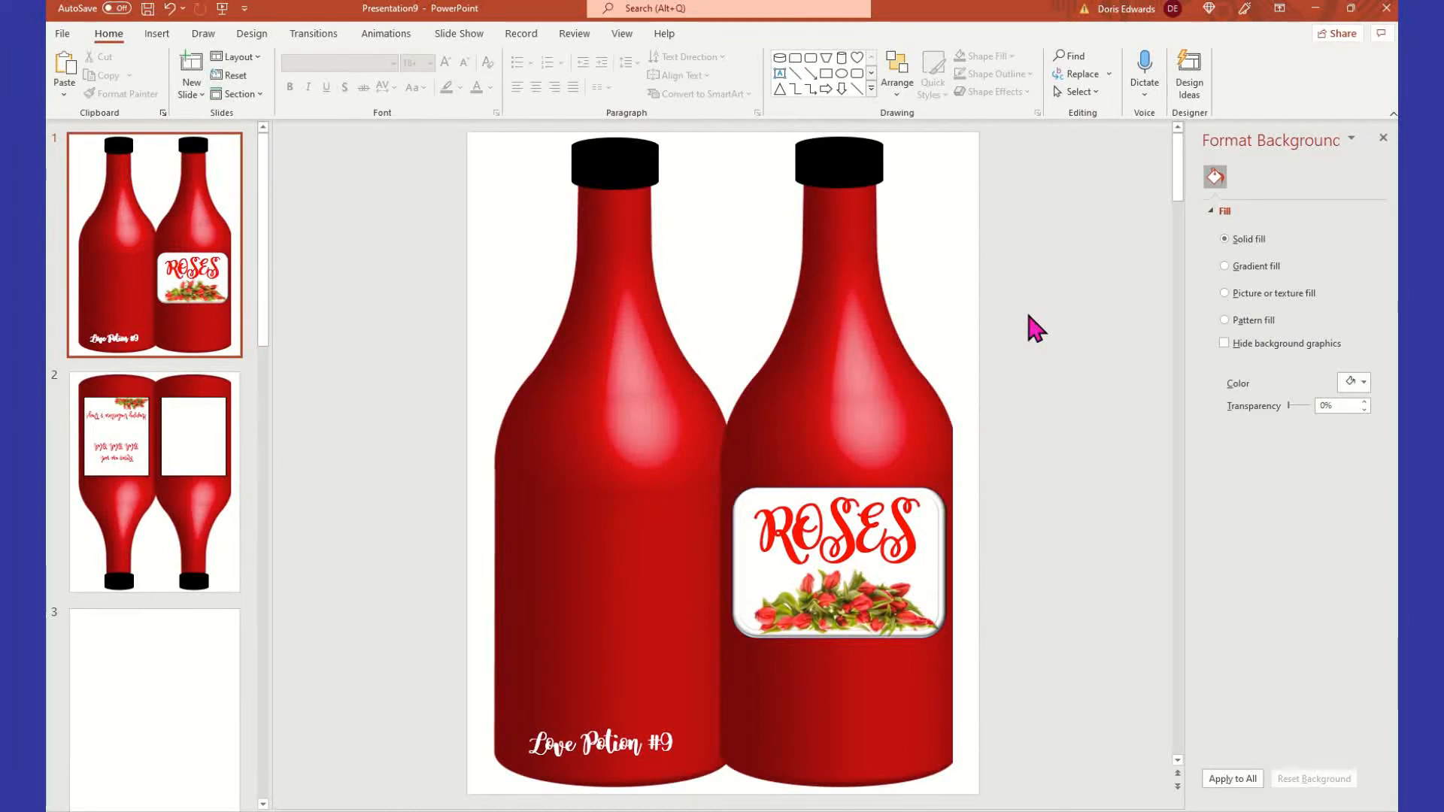
Open the print settings for slide 1 and choose the HP OfficeJet Pro 7740 series printer
left_click(205, 530)
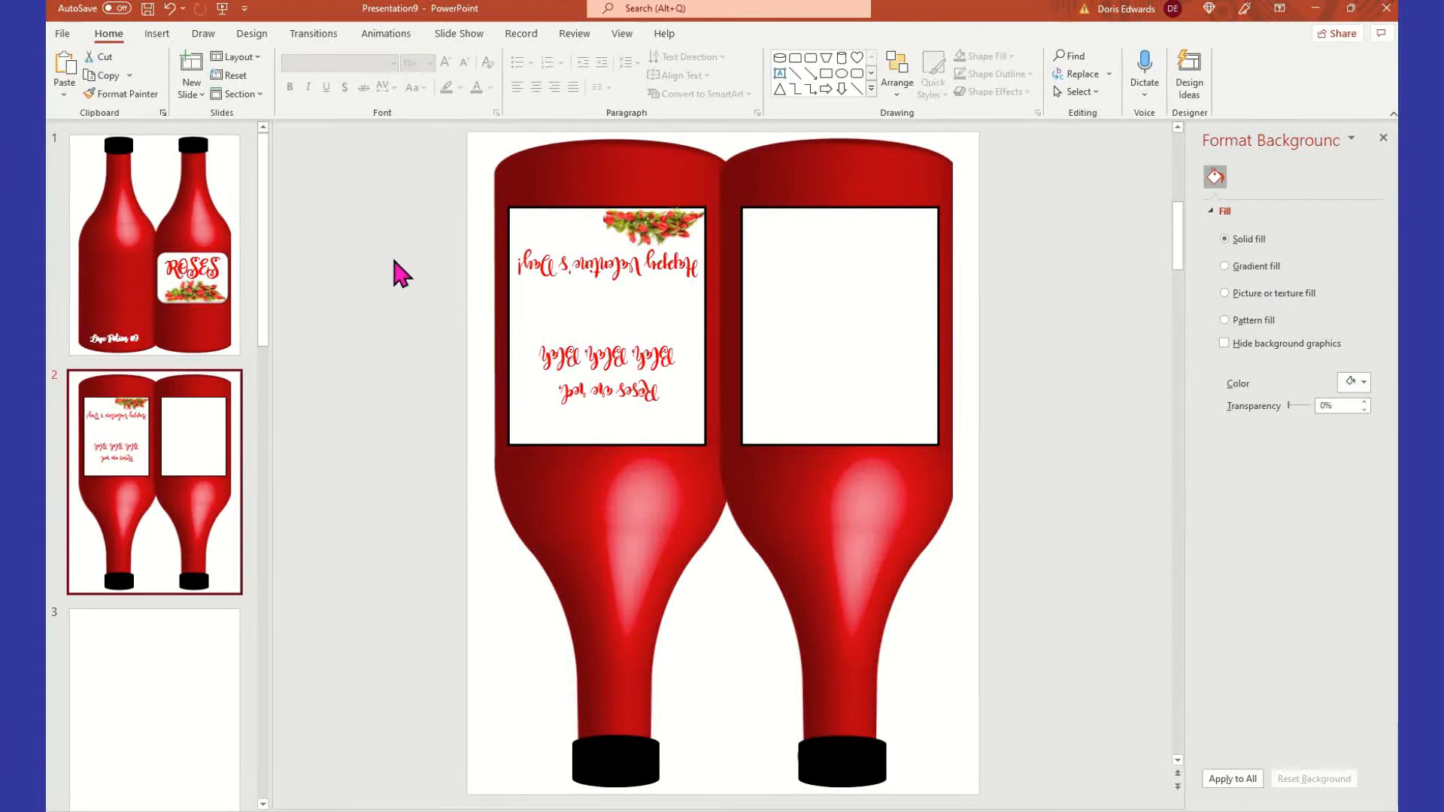
left_click(206, 230)
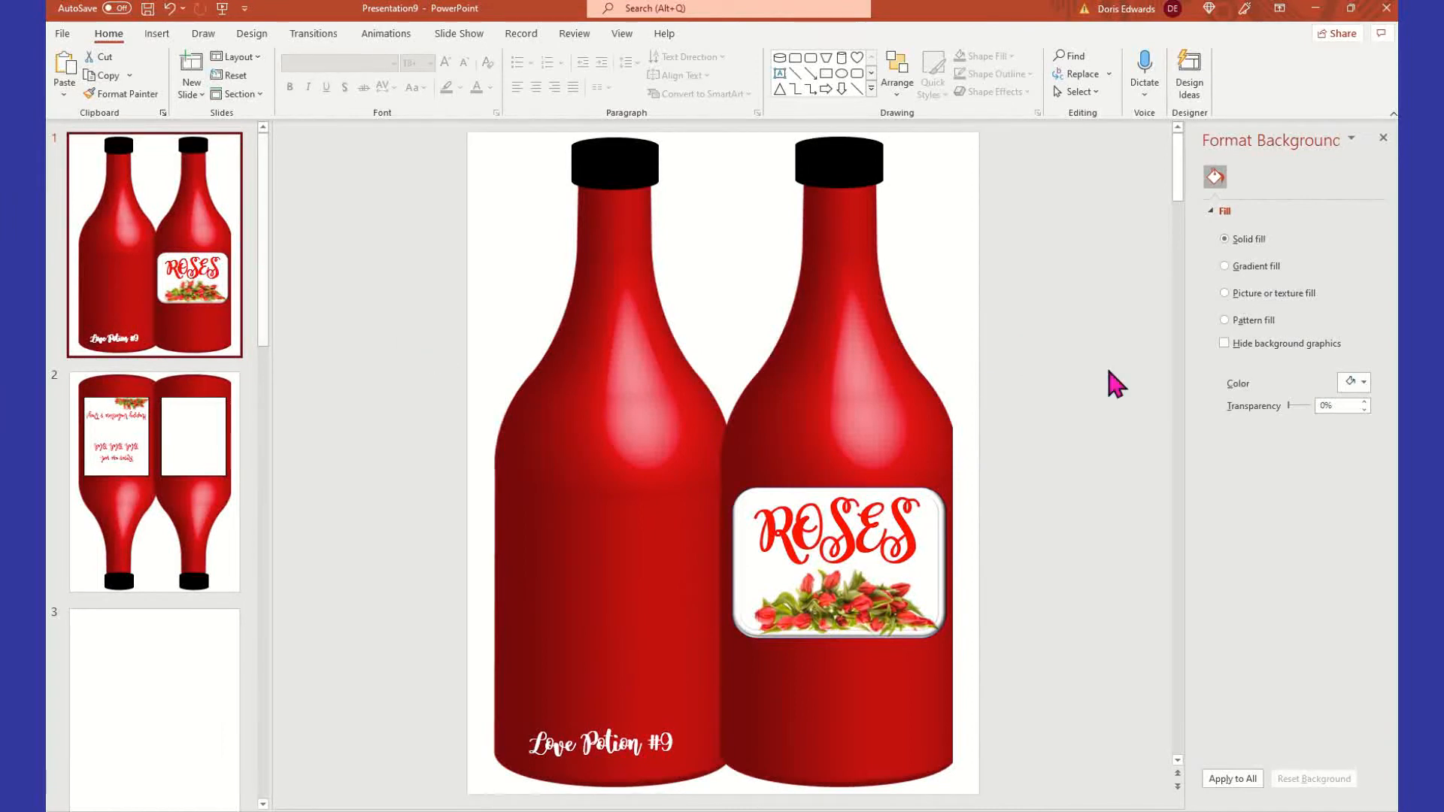
left_click(63, 35)
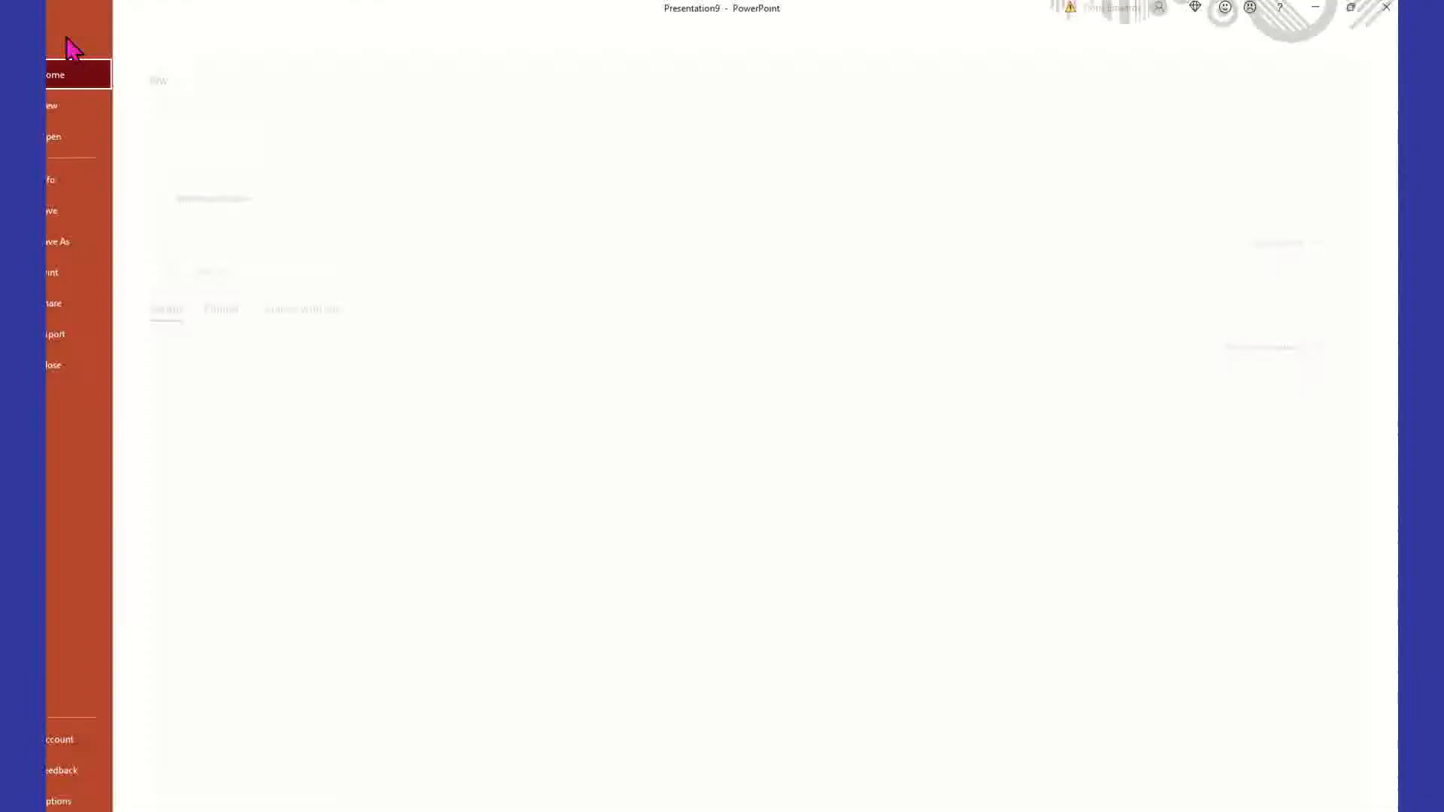
left_click(109, 274)
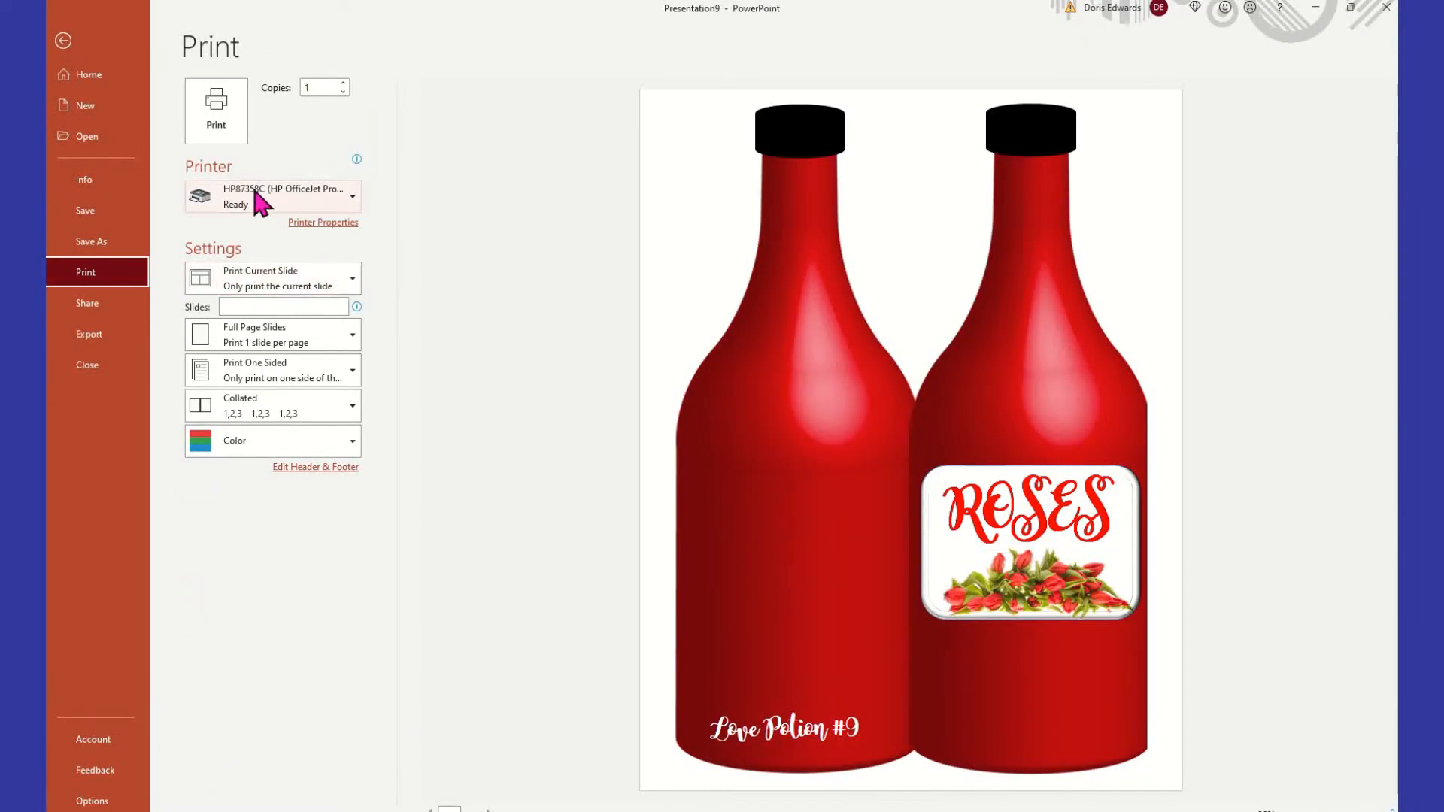
left_click(353, 200)
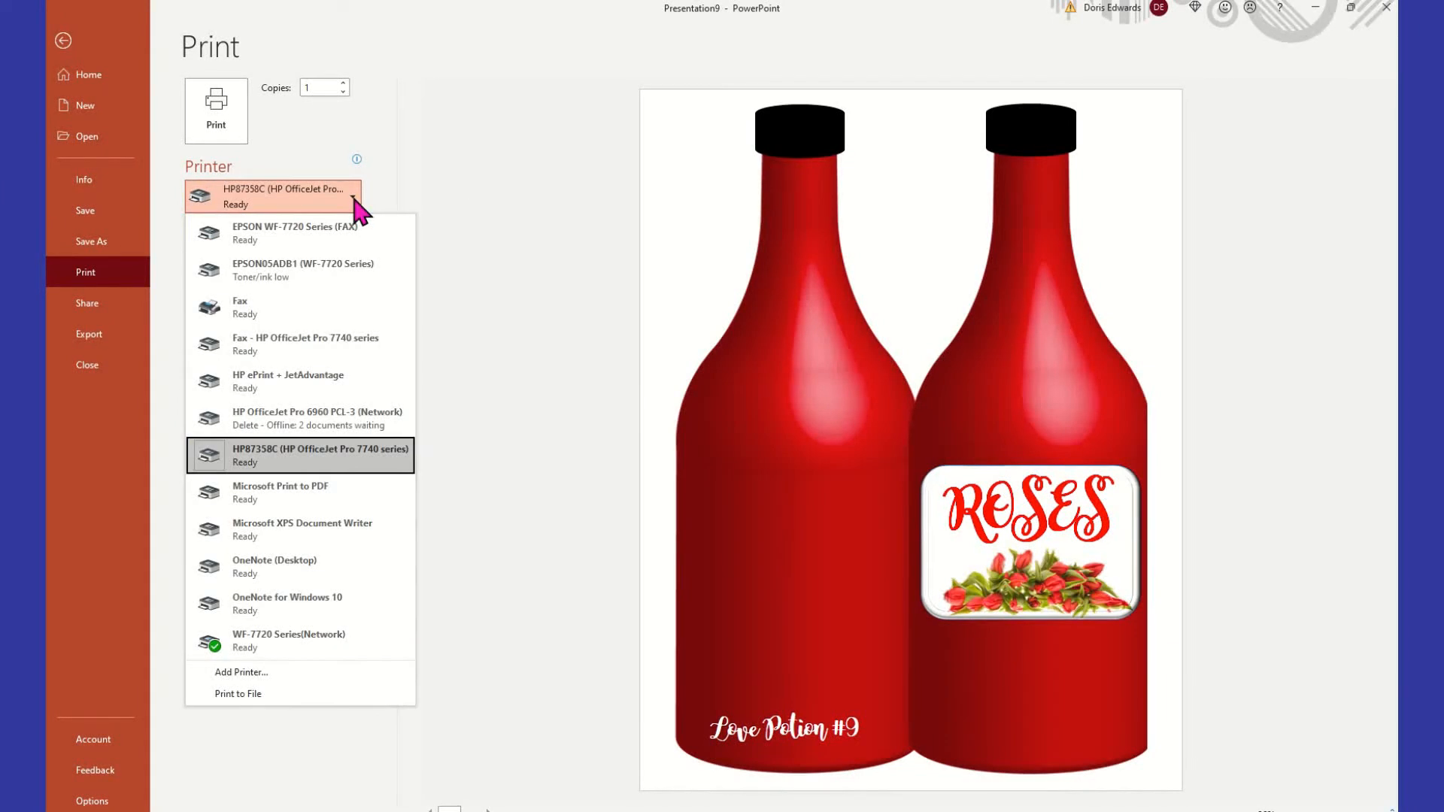
left_click(379, 462)
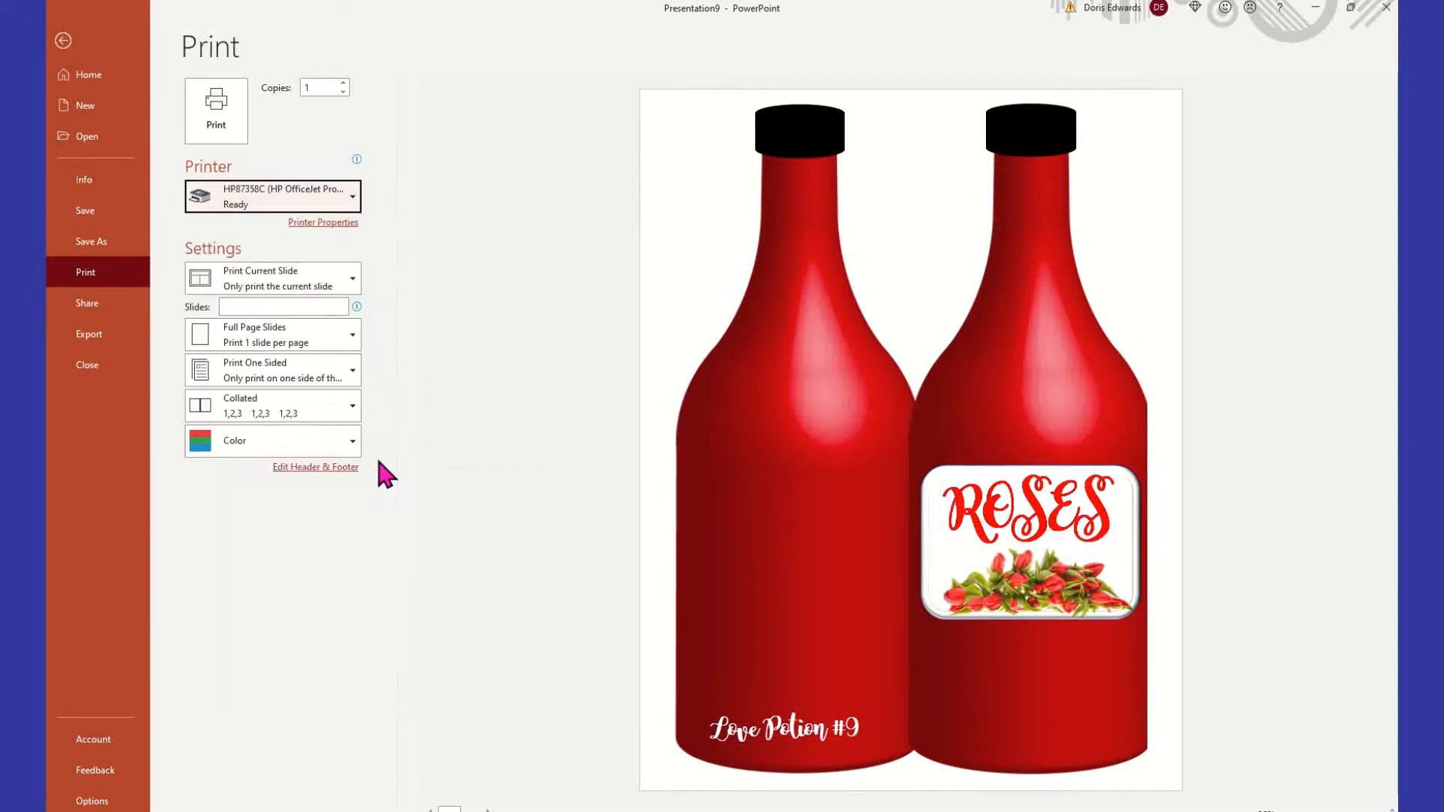
Review the printer's properties for borderless printing, paper size, paper type and print quality, and accept them
left_click(299, 223)
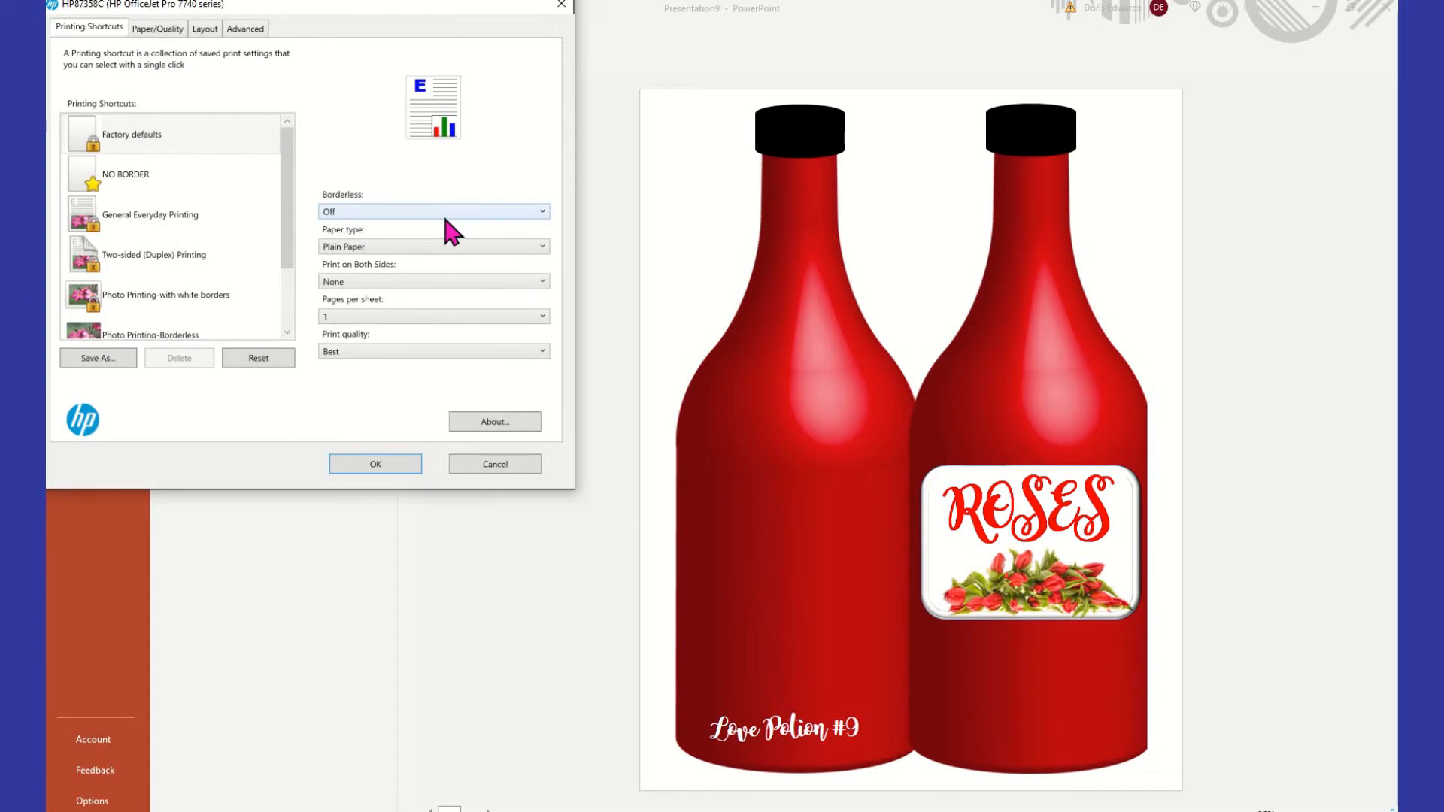
left_click(151, 30)
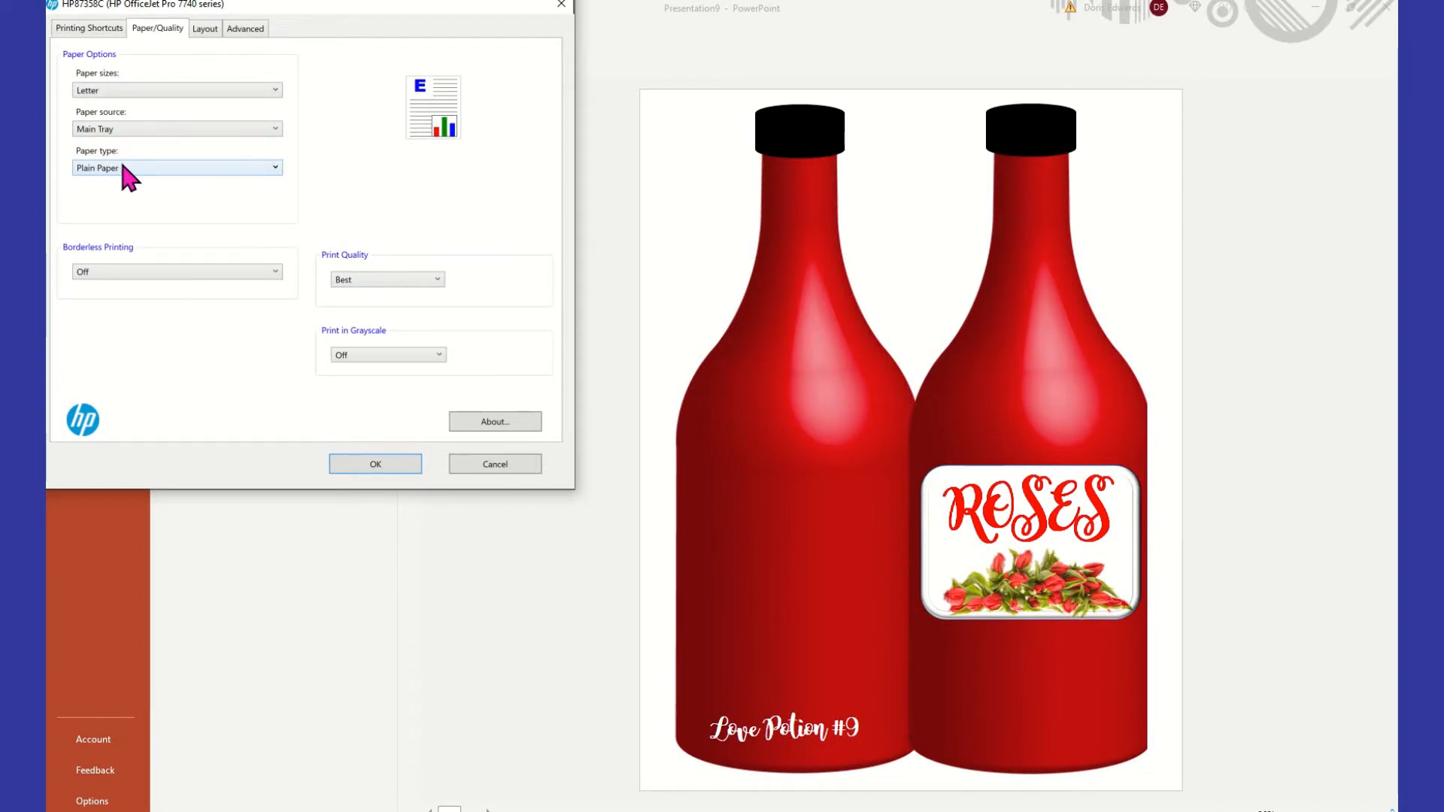
left_click(68, 27)
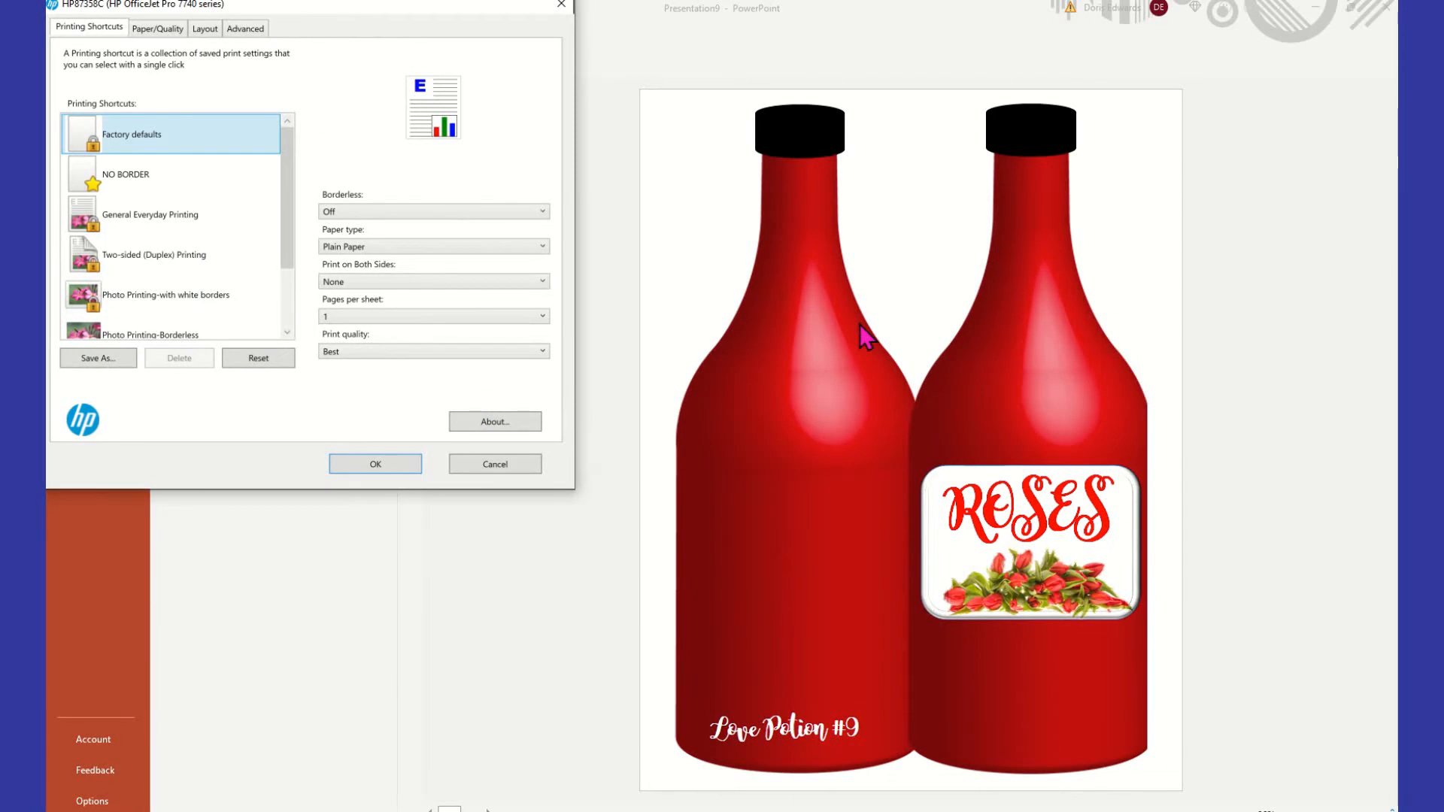
left_click(380, 463)
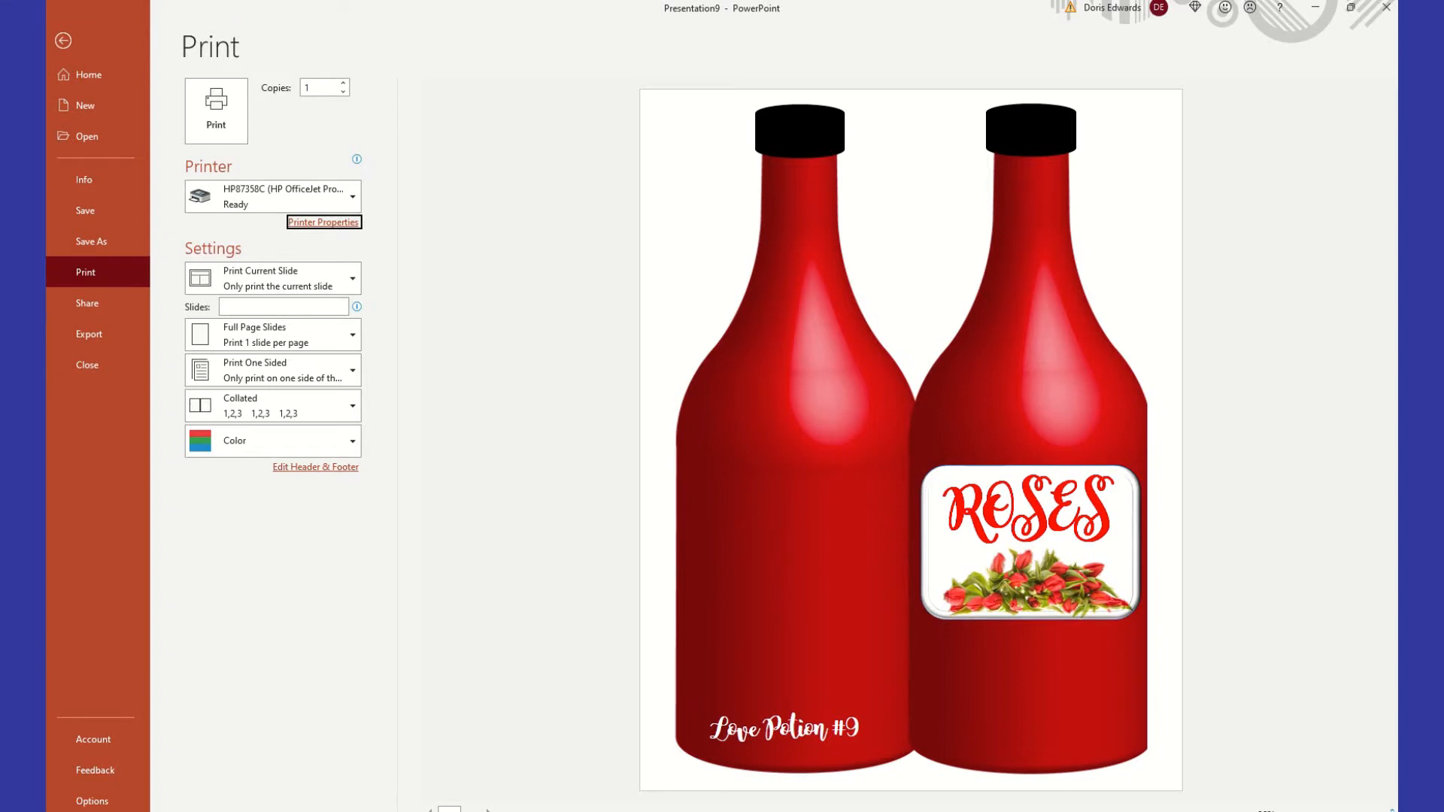
Check slide 2 in the print preview, and return to slide 1 for editing
left_click(63, 40)
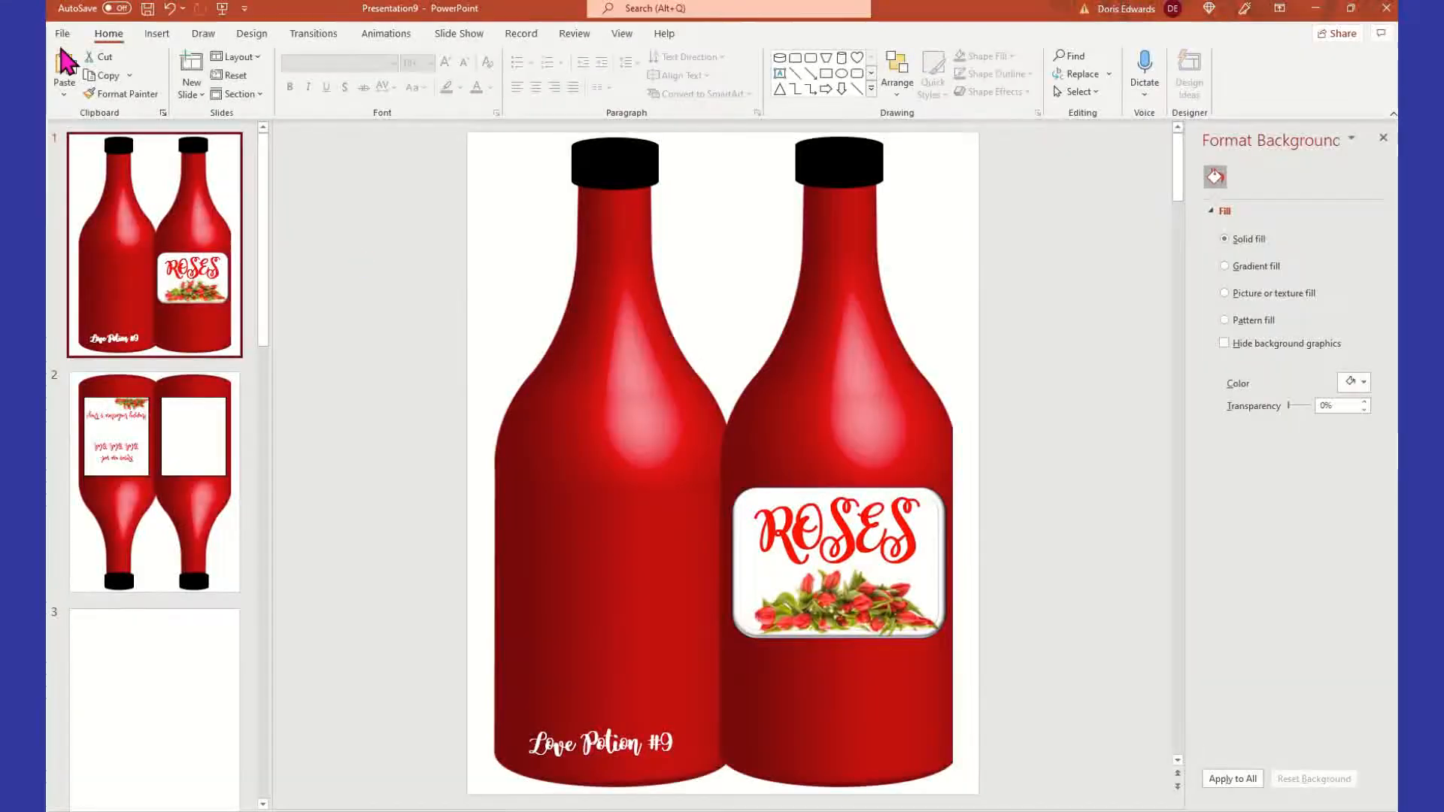
left_click(237, 441)
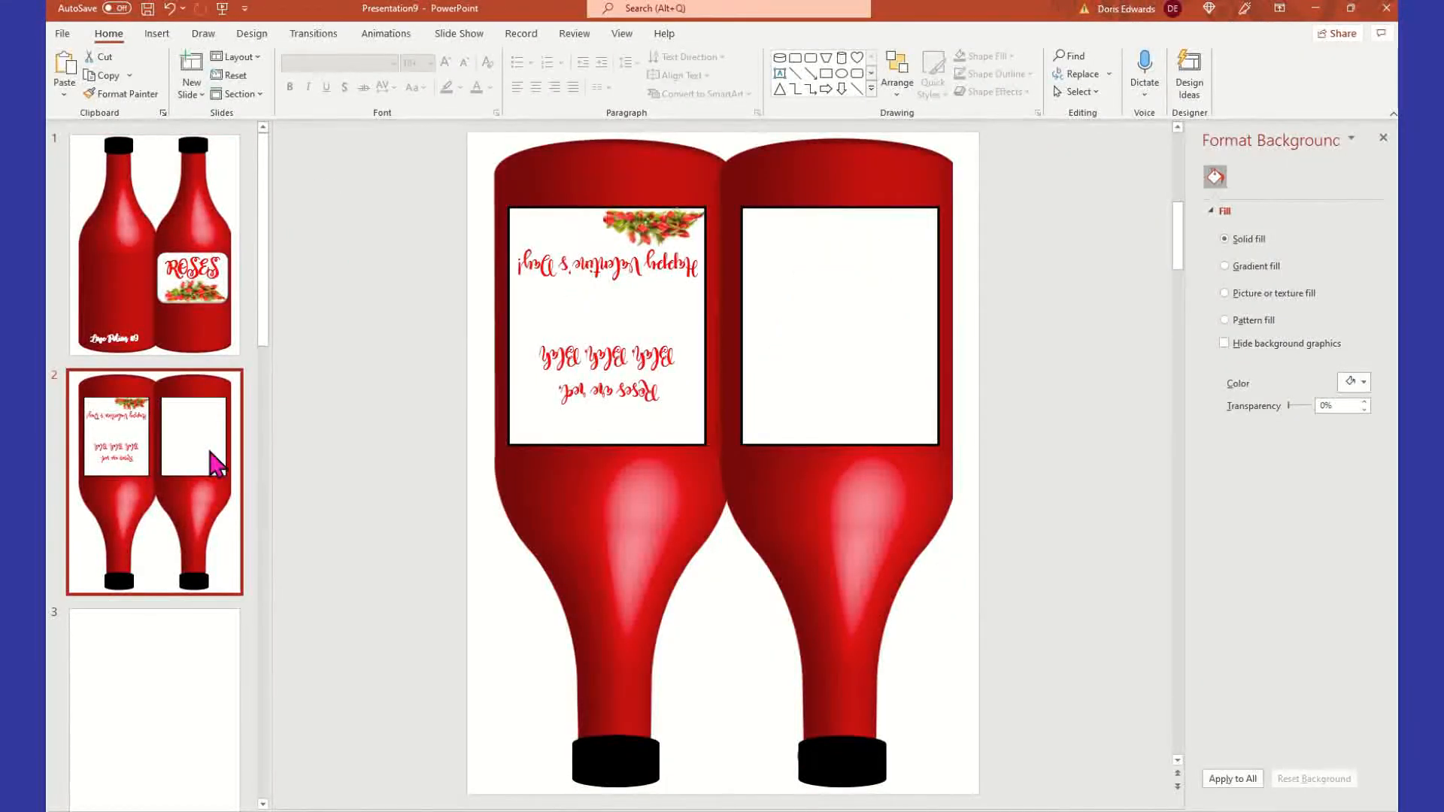
left_click(62, 33)
left_click(113, 270)
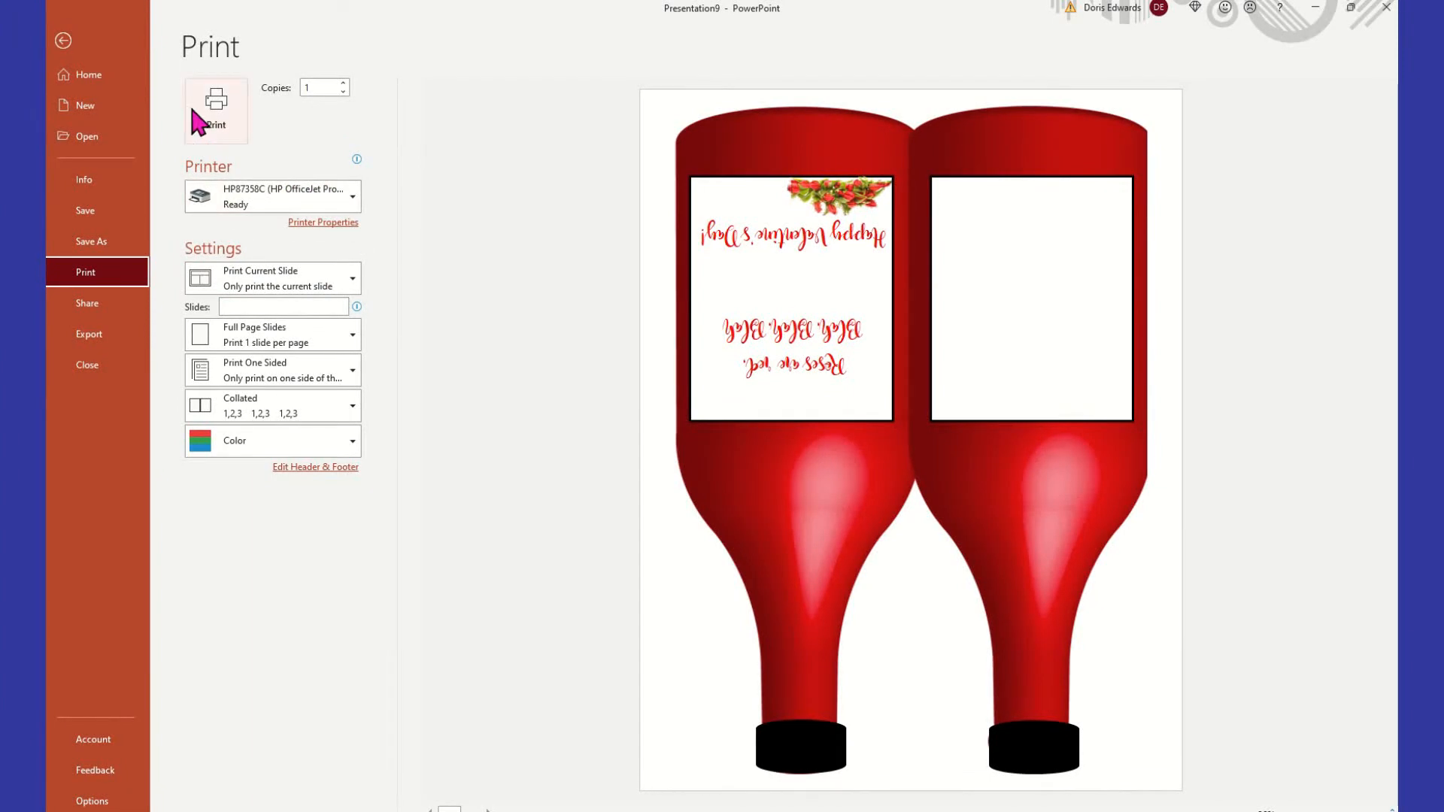
left_click(64, 43)
left_click(212, 270)
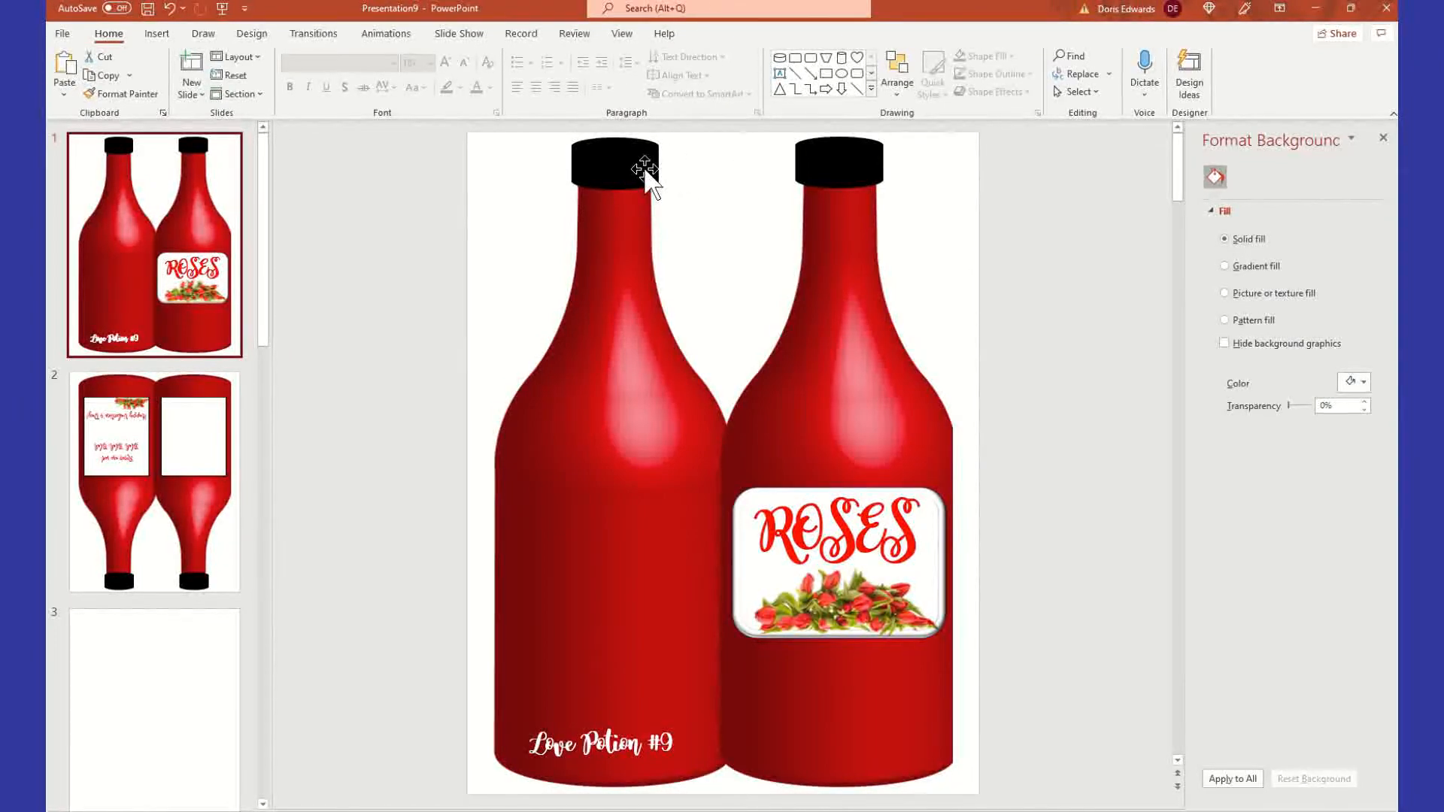
left_click(167, 38)
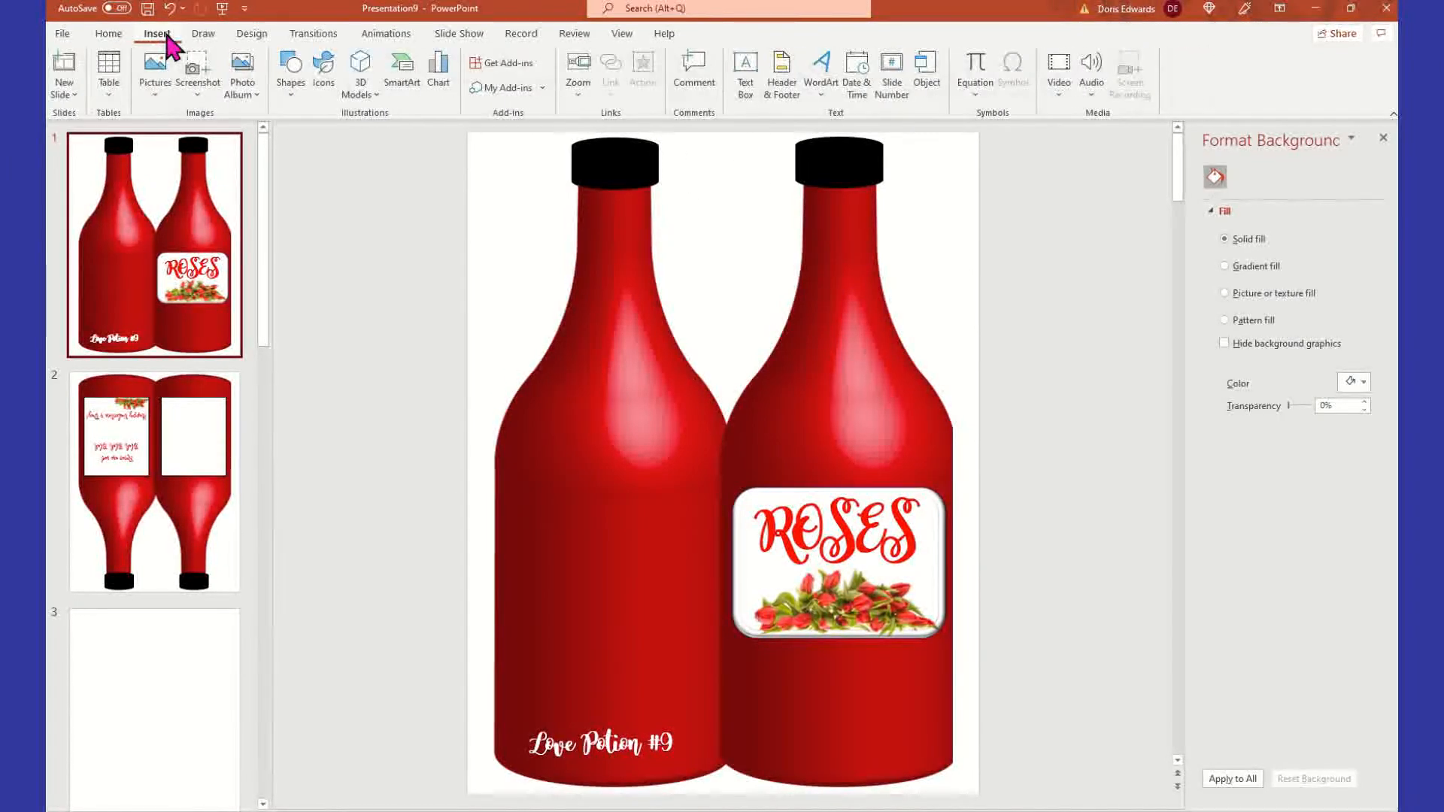
left_click(300, 96)
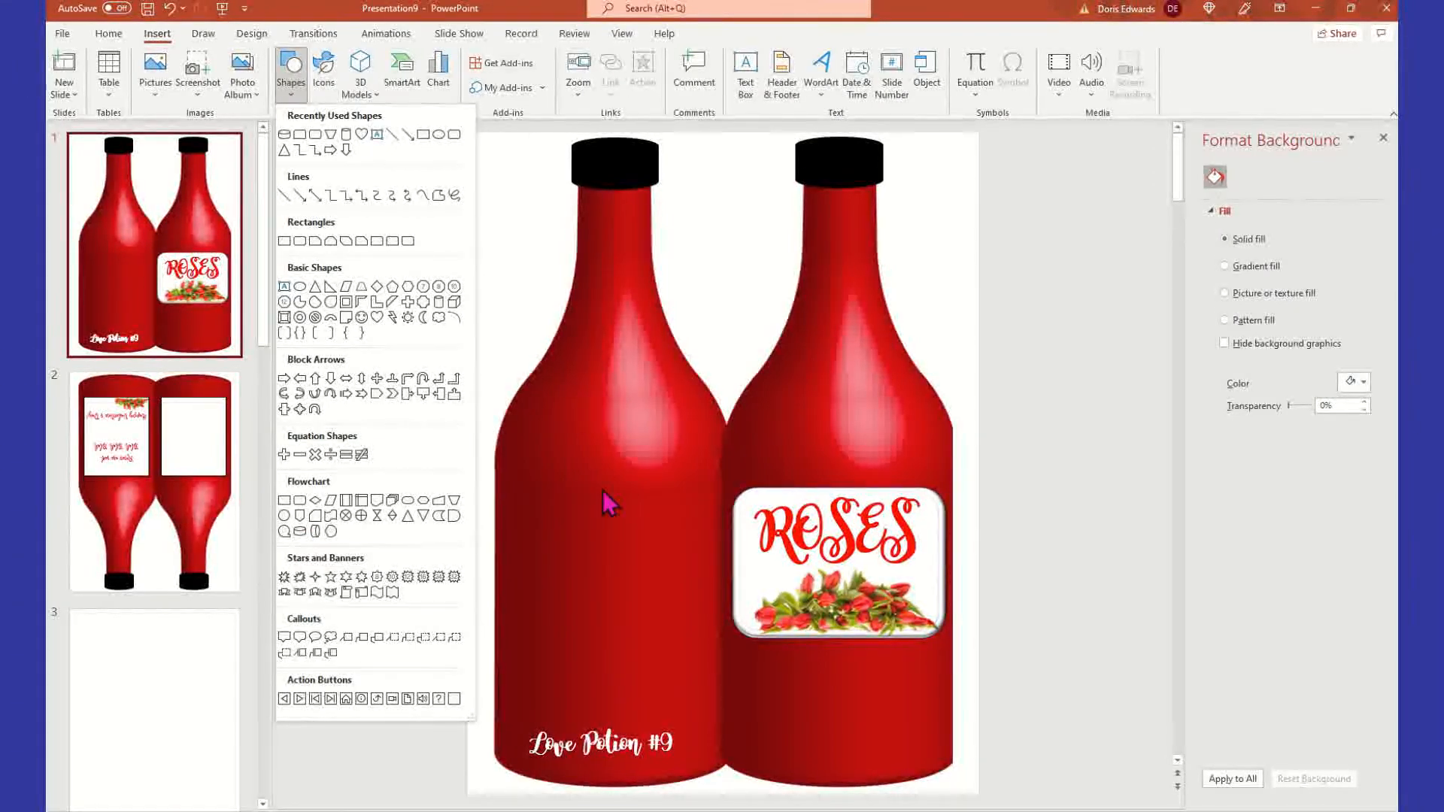
left_click(1067, 383)
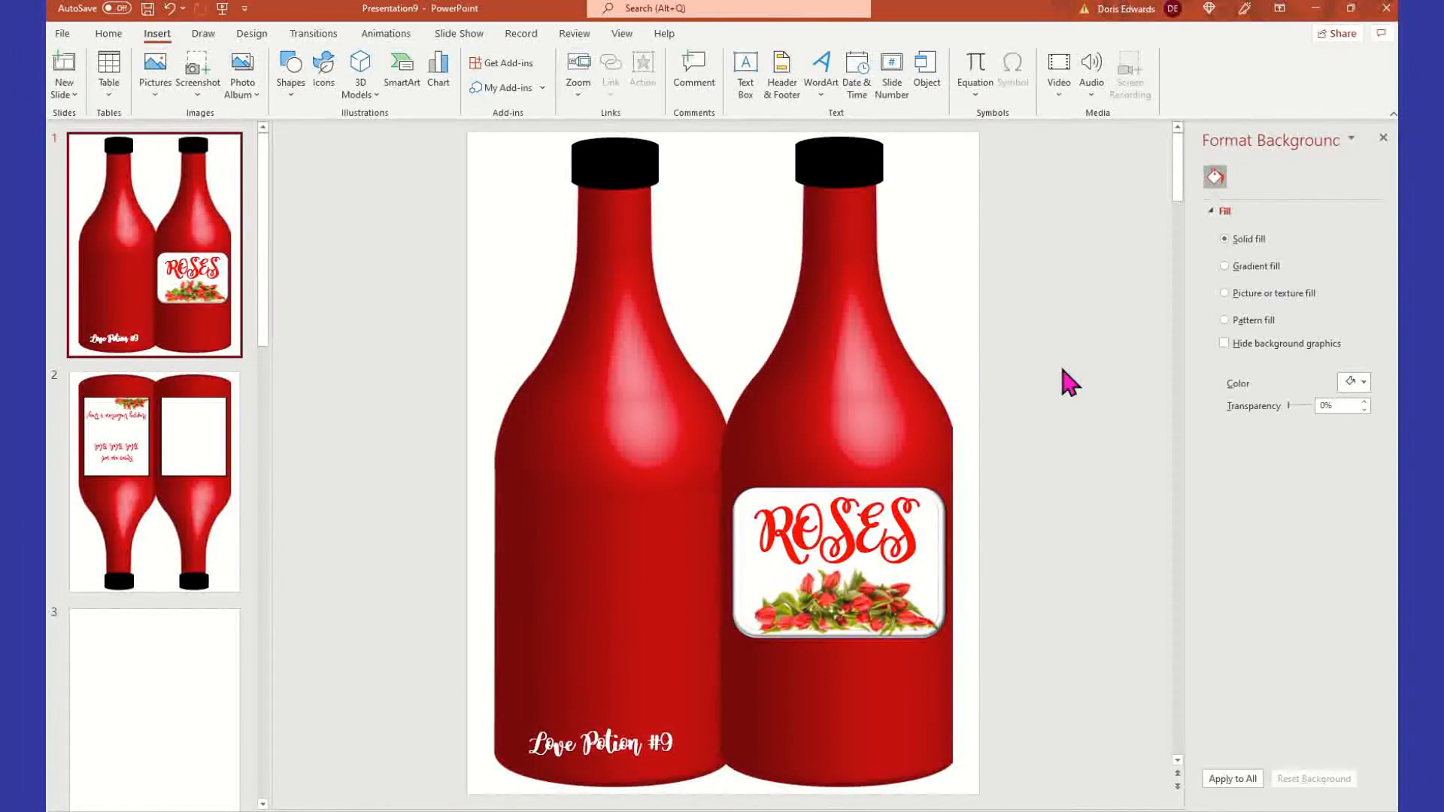